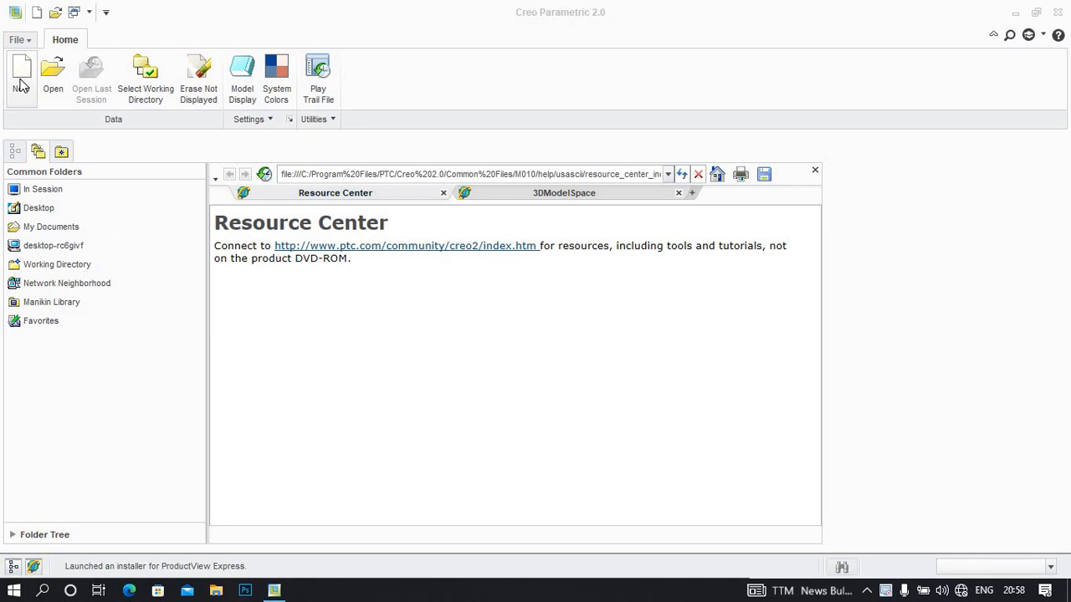
Create a new solid part from the mmns_part_solid template instead of the default template, keeping the name prt0001
{"action": "left_click", "coordinate": [21, 76]}
{"action": "left_click", "coordinate": [445, 409]}
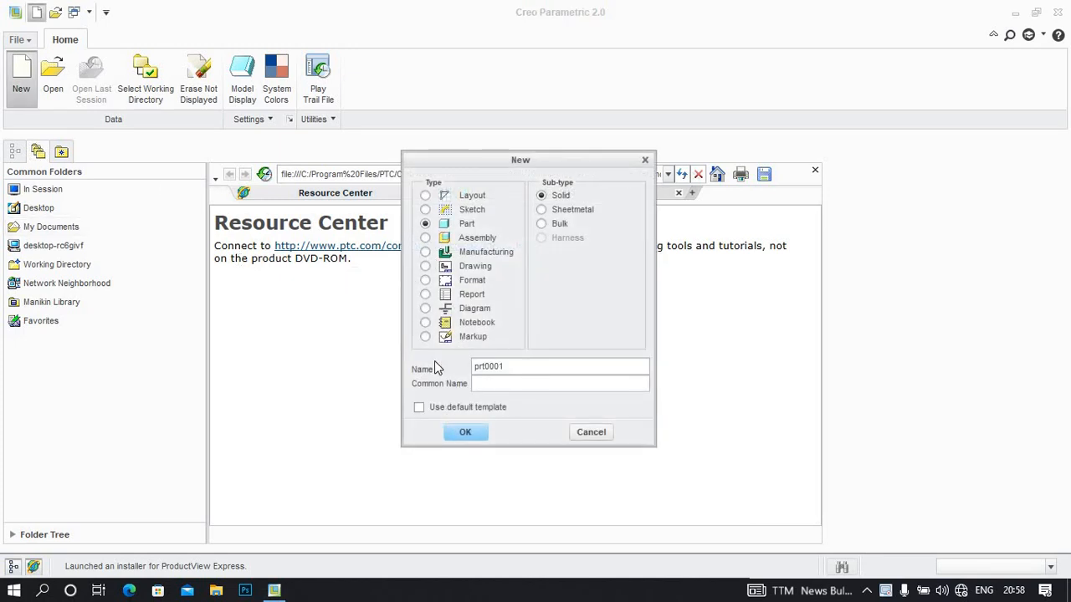
{"action": "left_click", "coordinate": [454, 431]}
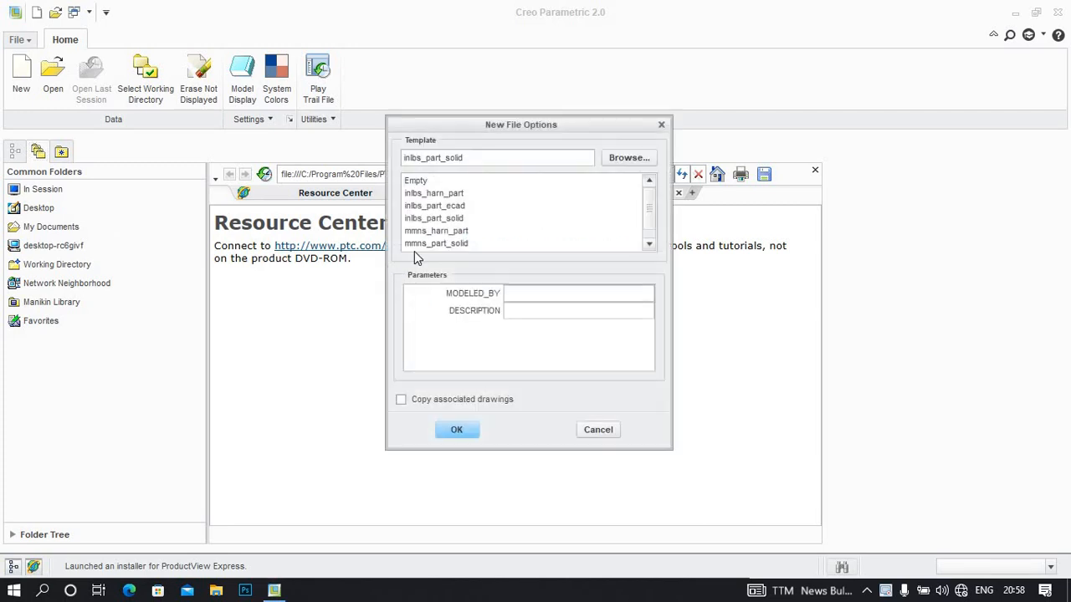
{"action": "left_click", "coordinate": [418, 246]}
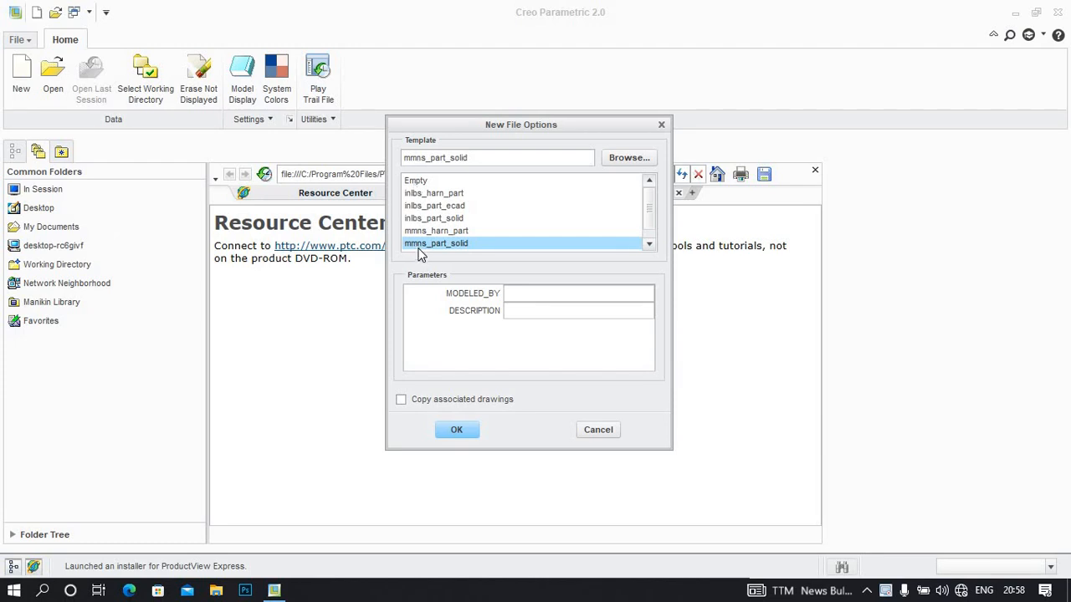
{"action": "left_click", "coordinate": [453, 430]}
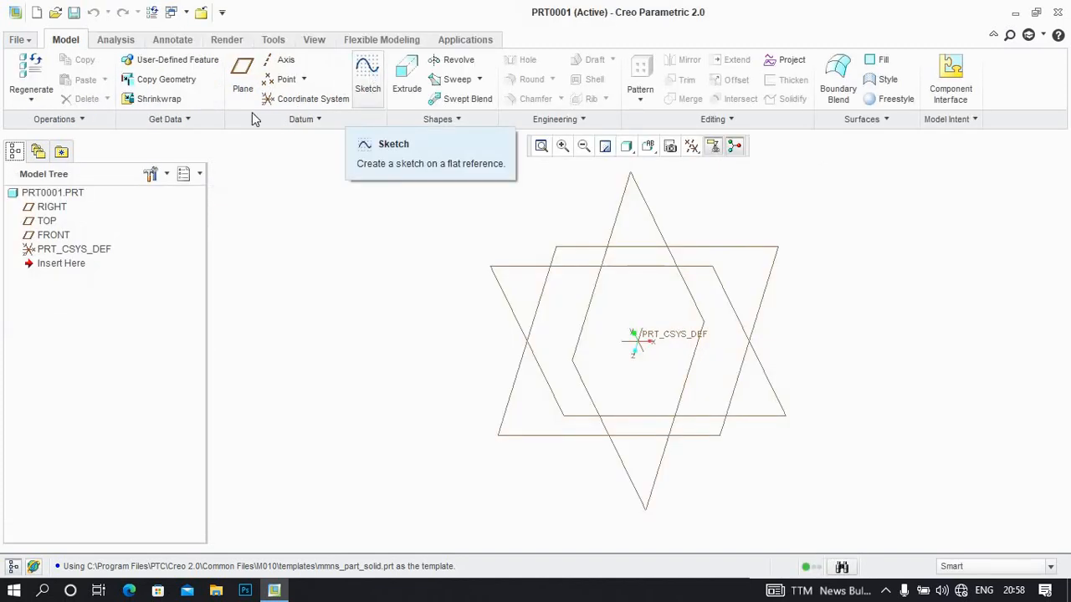
Sketch a vertical line about 419 mm long on the FRONT plane, along the vertical reference and across the horizontal one, and finish the sketch
{"action": "left_click", "coordinate": [367, 71]}
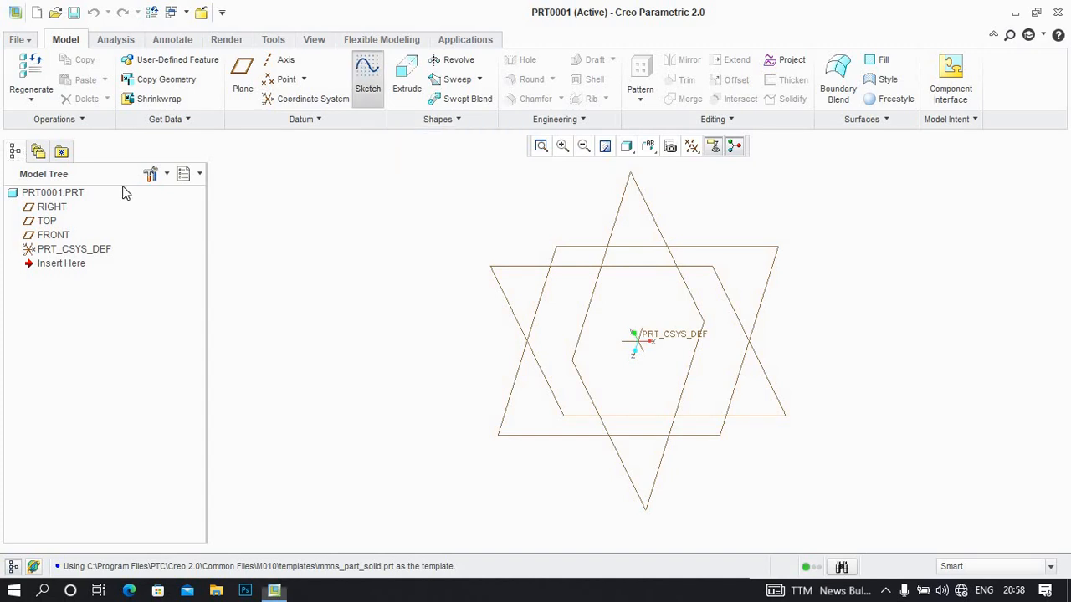
{"action": "left_click", "coordinate": [56, 235]}
{"action": "left_click", "coordinate": [984, 319]}
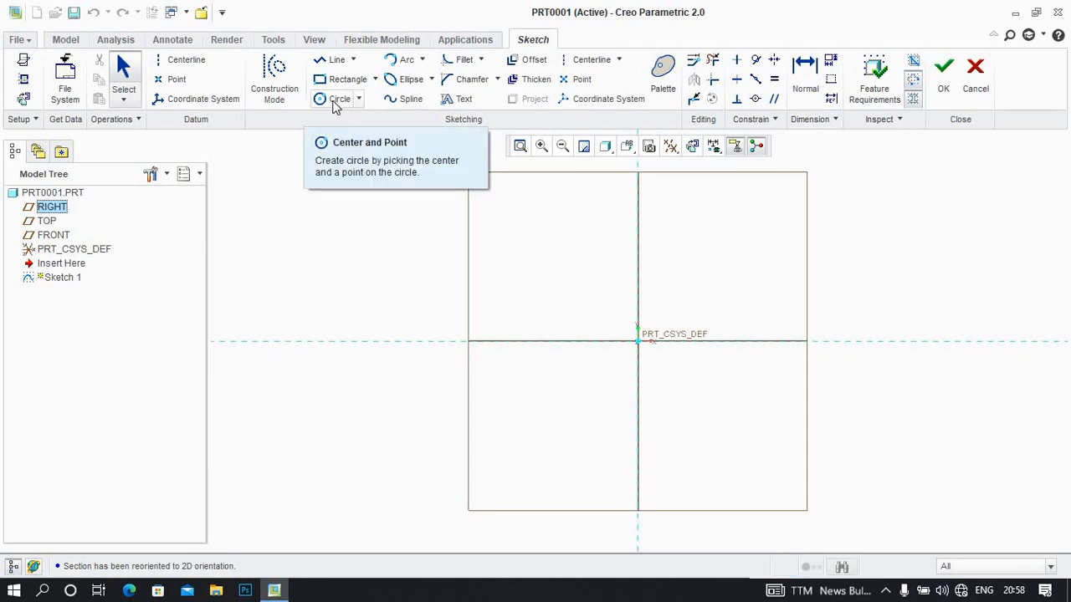
{"action": "left_click", "coordinate": [339, 101]}
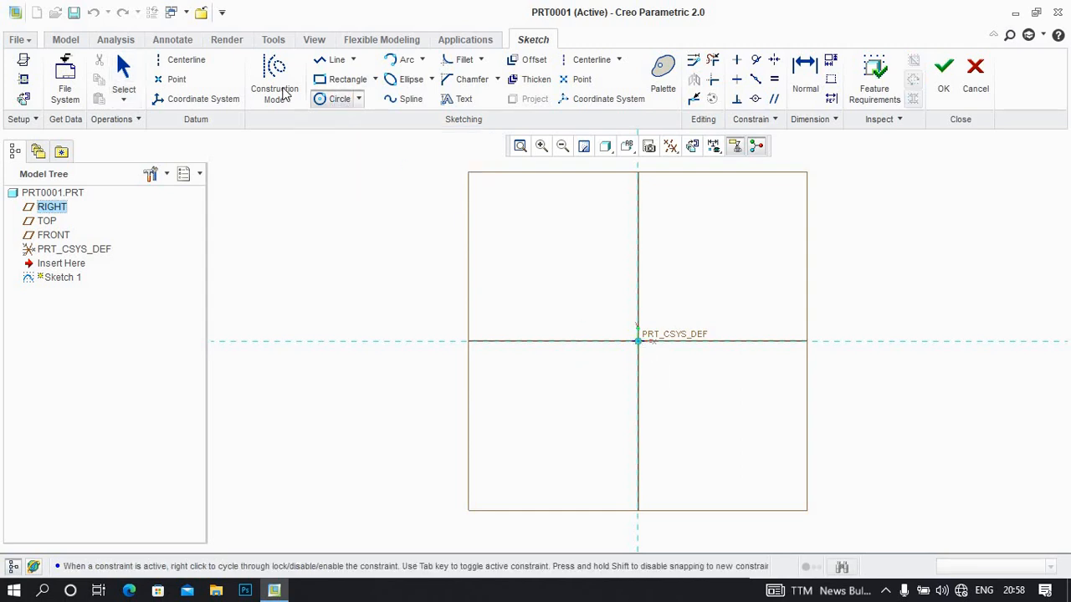
{"action": "left_click", "coordinate": [637, 195]}
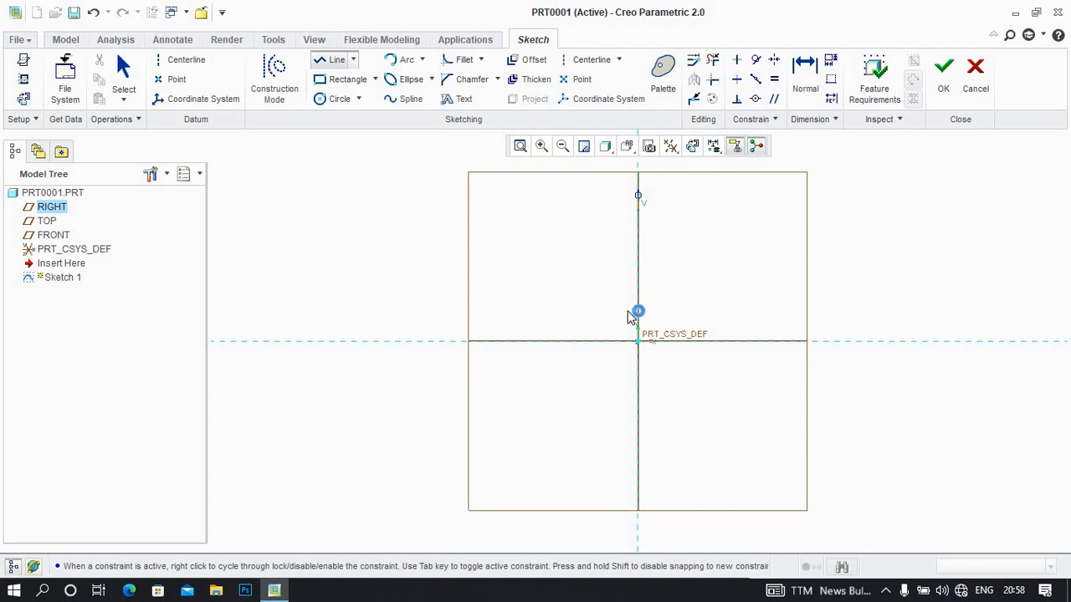
{"action": "left_click", "coordinate": [634, 481]}
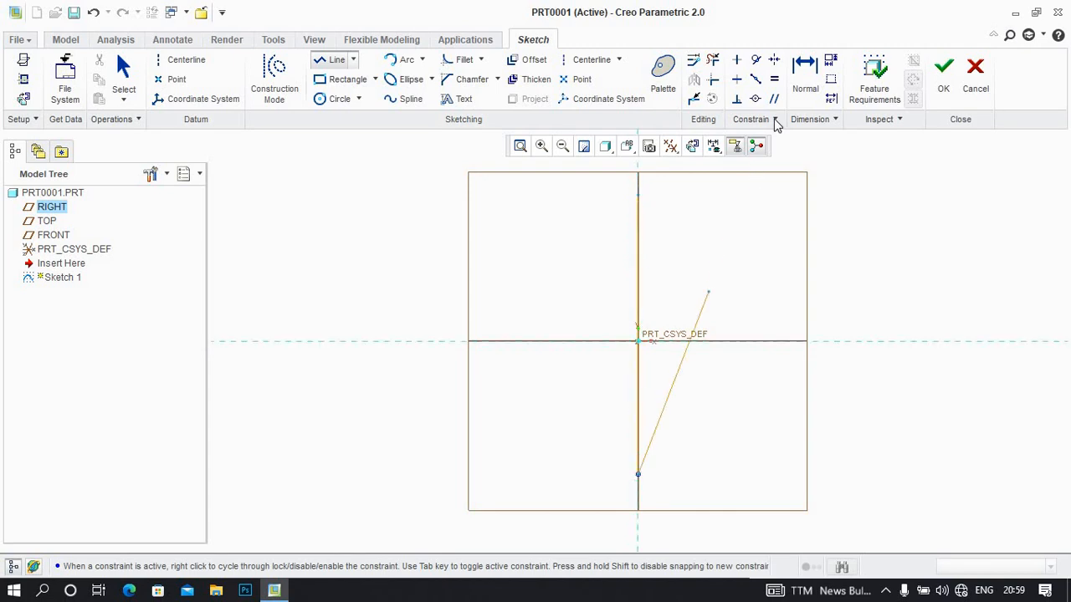
{"action": "left_click", "coordinate": [944, 67]}
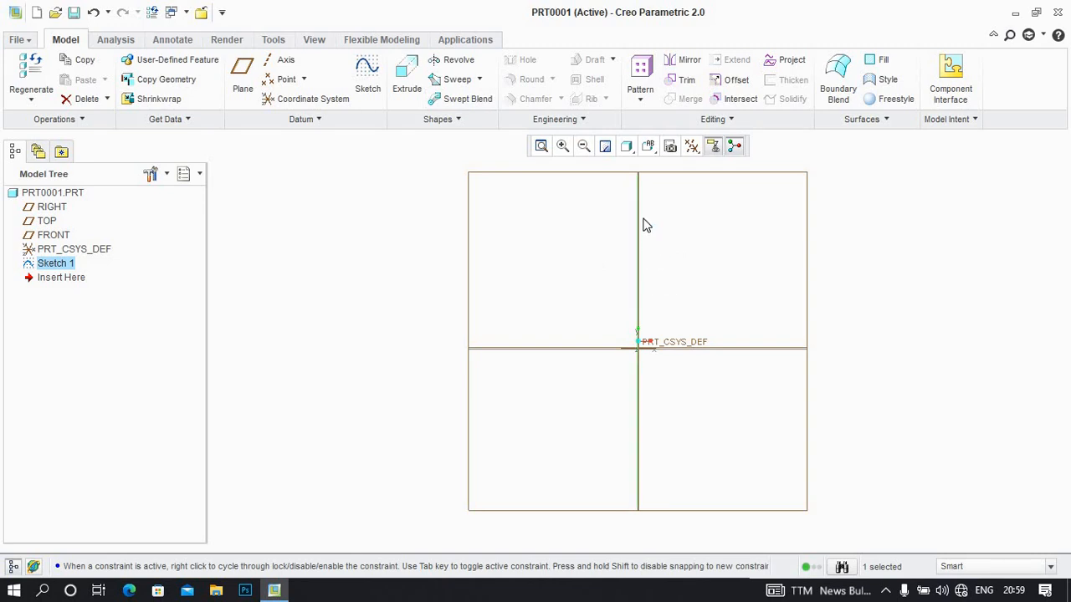
Edit the definition of Sketch 1, set the vertical line's length to 500 mm and accept the sketch
{"action": "right_click", "coordinate": [43, 263]}
{"action": "right_click", "coordinate": [52, 269]}
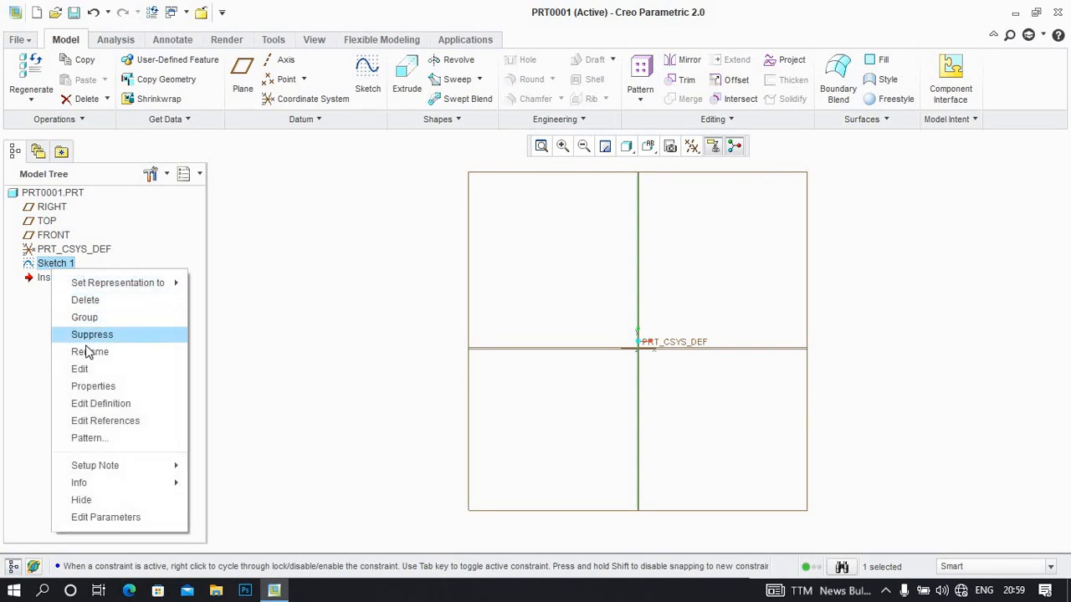
{"action": "left_click", "coordinate": [146, 402]}
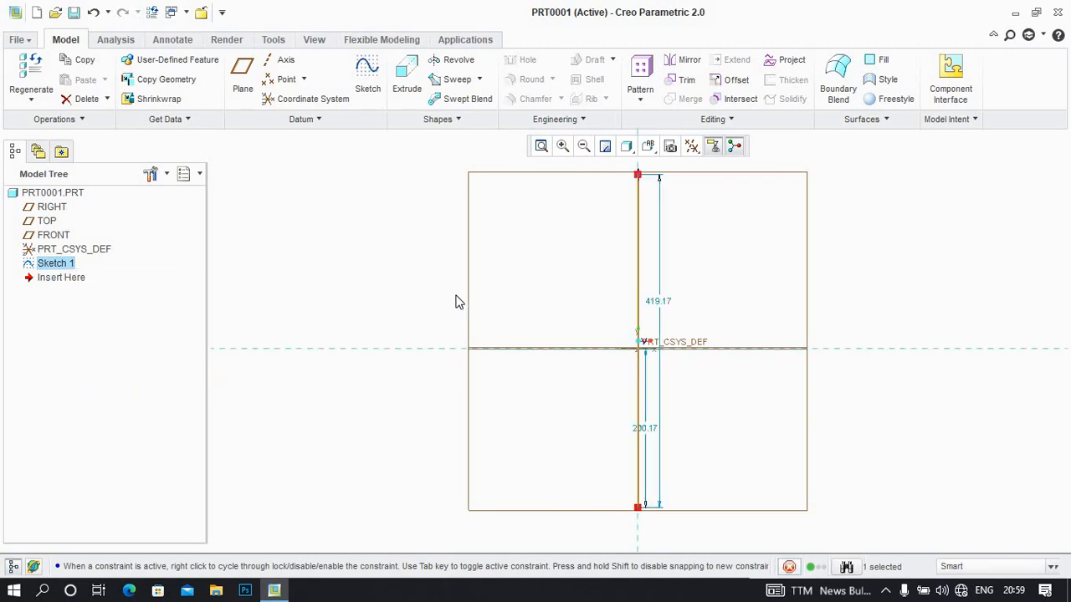
{"action": "double_click", "coordinate": [656, 307]}
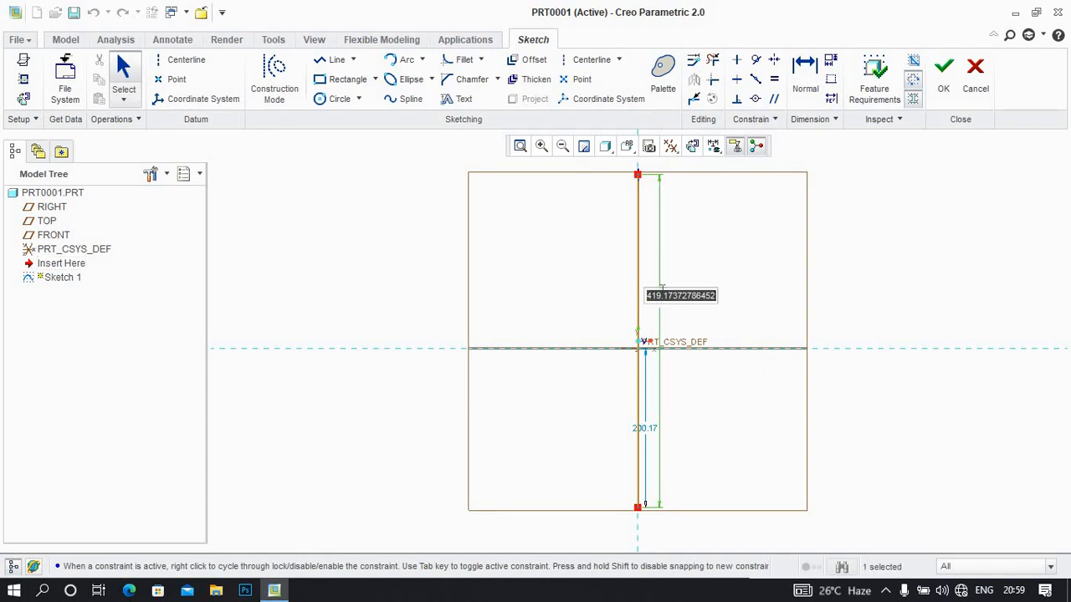
{"action": "type", "text": "500"}
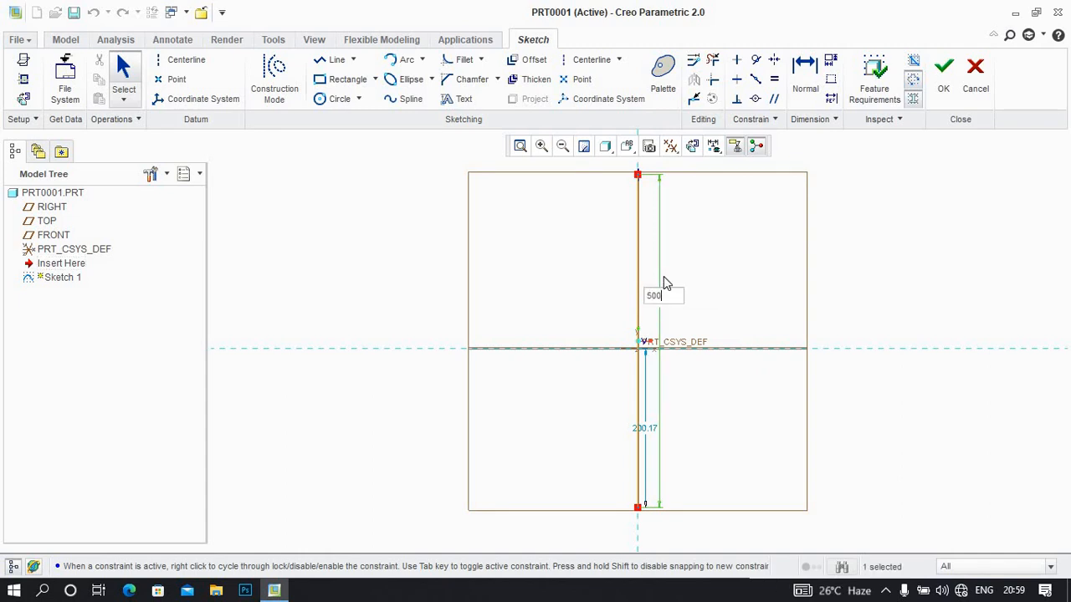
{"action": "key", "text": "Return"}
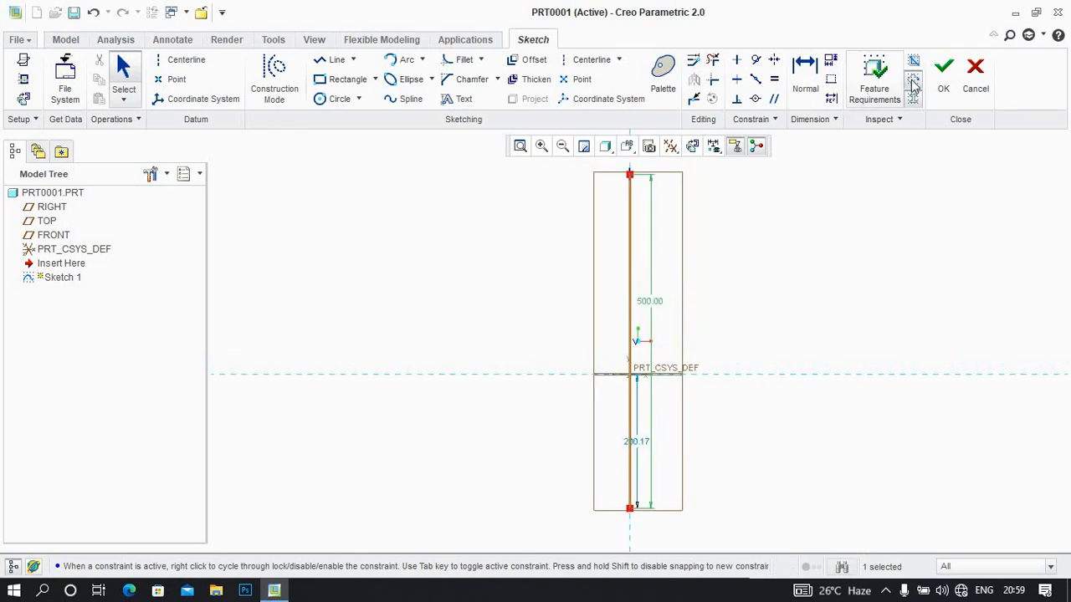
{"action": "left_click", "coordinate": [942, 80]}
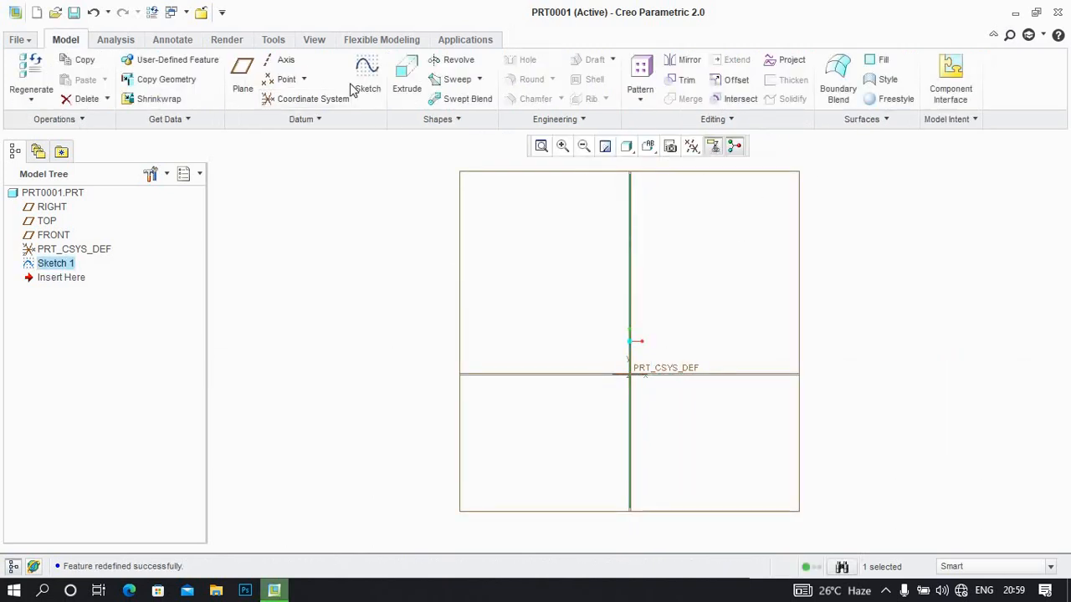
Start a Swept Blend along the sketched line and open Section 1's sketch at the trajectory start, oriented parallel to the screen
{"action": "left_click", "coordinate": [460, 104]}
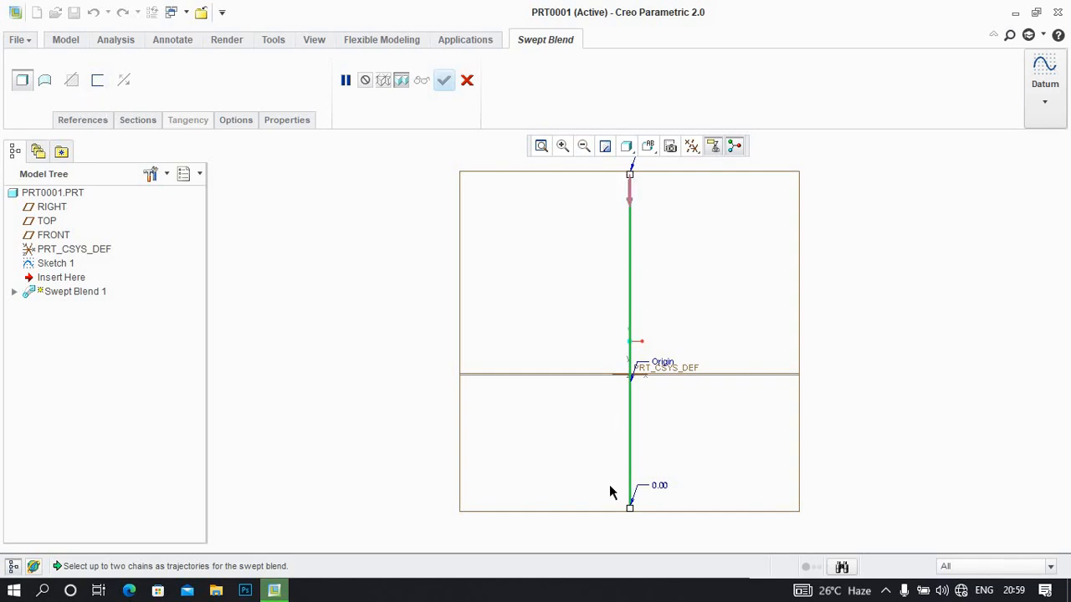
{"action": "left_click", "coordinate": [133, 121]}
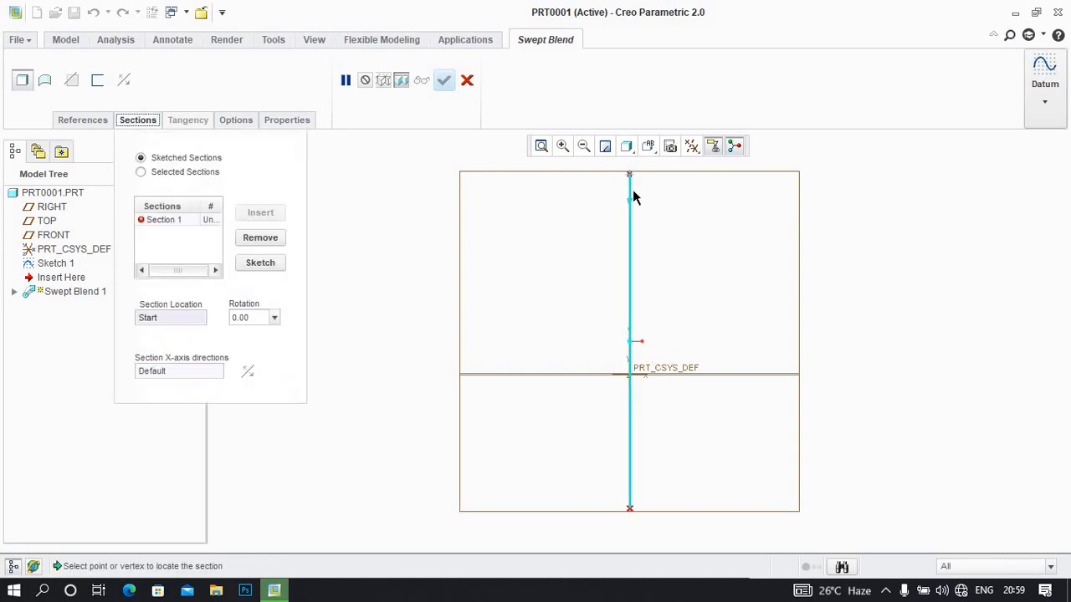
{"action": "left_click", "coordinate": [189, 217]}
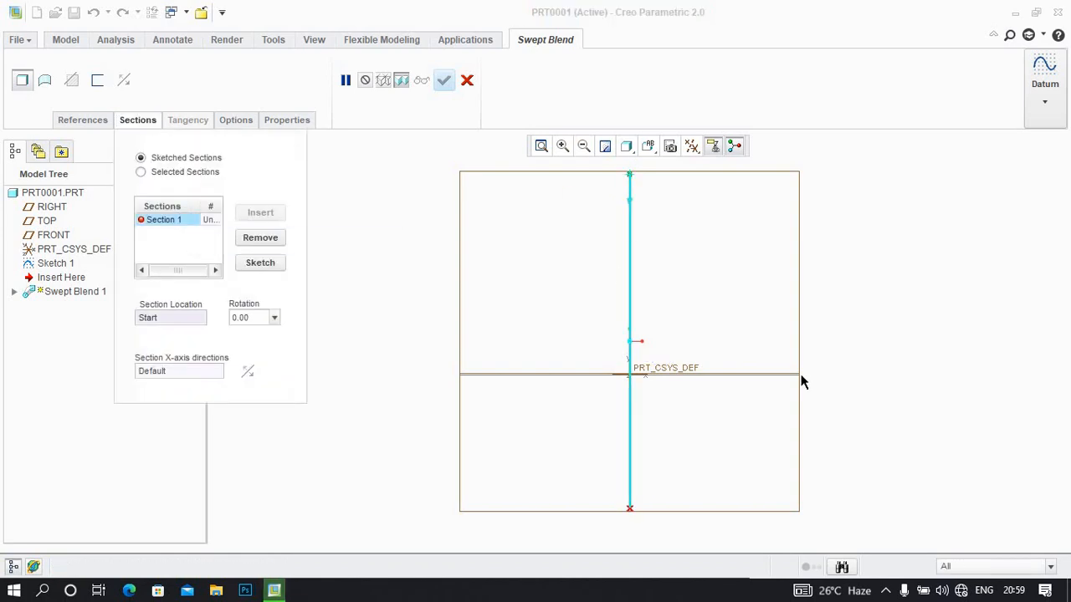
{"action": "middle_click_drag", "start_coordinate": [789, 350], "coordinate": [754, 296]}
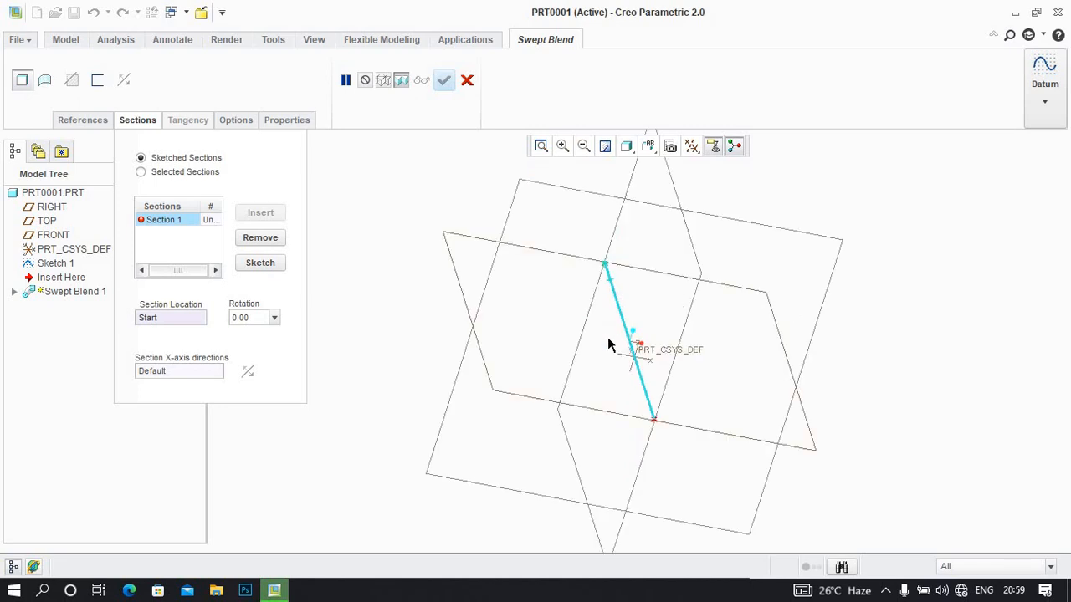
{"action": "mouse_move", "coordinate": [608, 344]}
{"action": "middle_mouse_down"}
{"action": "mouse_move", "coordinate": [627, 340]}
{"action": "mouse_move", "coordinate": [313, 297]}
{"action": "middle_mouse_up"}
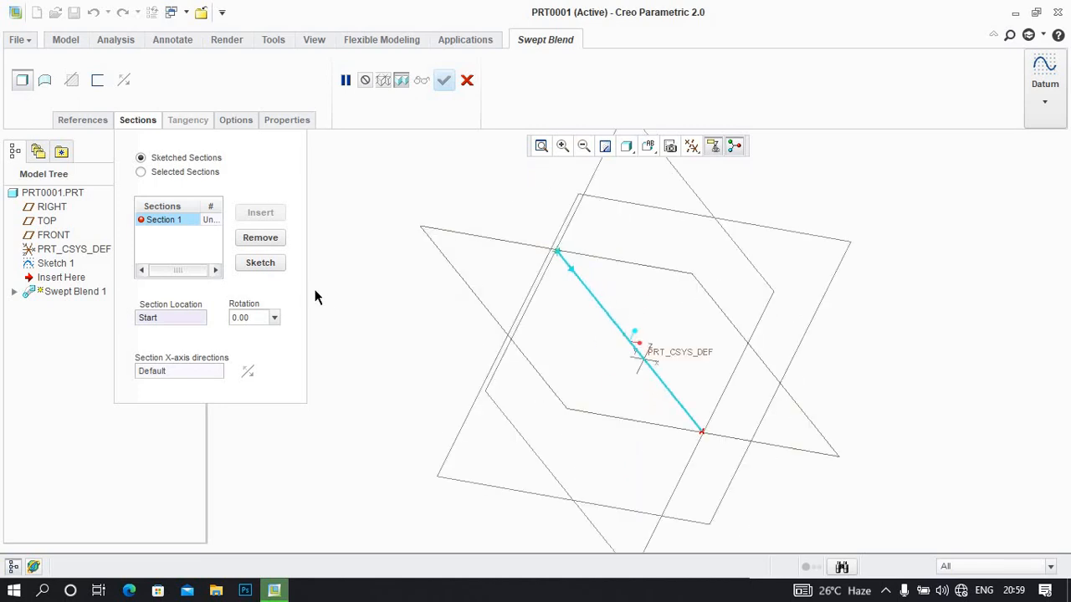
{"action": "left_click", "coordinate": [260, 262]}
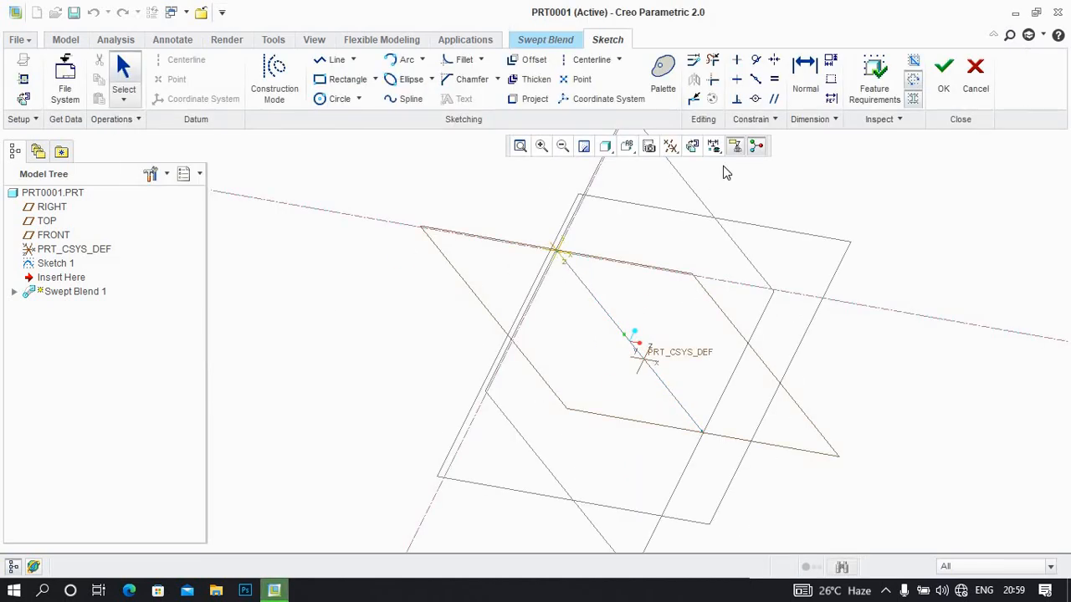
{"action": "left_click", "coordinate": [692, 146]}
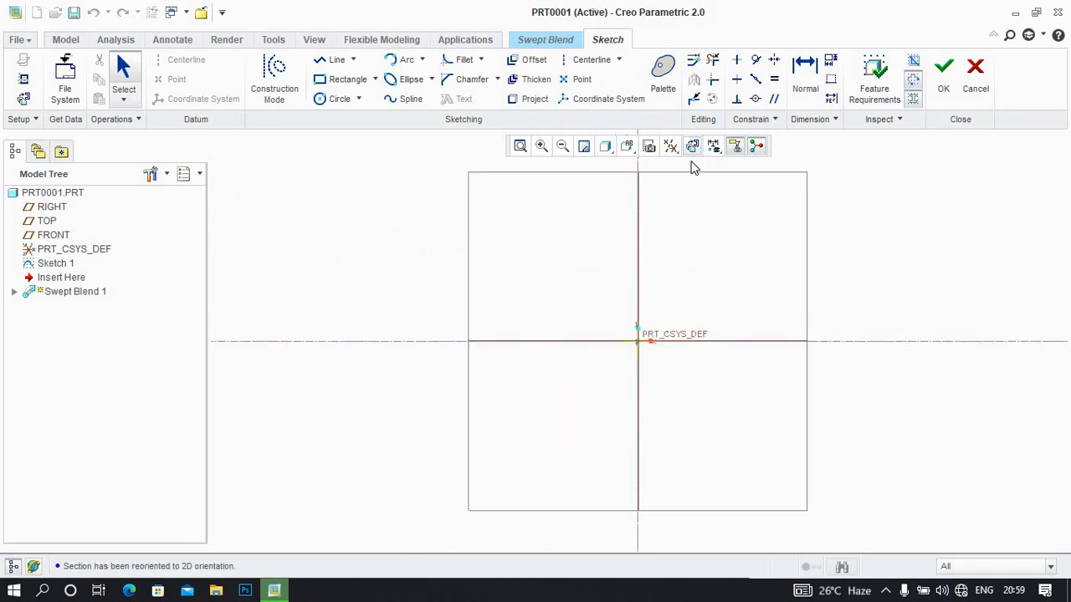
Sketch a circle centred on the section origin for Section 1, set its diameter to 500 mm and accept the section
{"action": "left_click", "coordinate": [345, 100]}
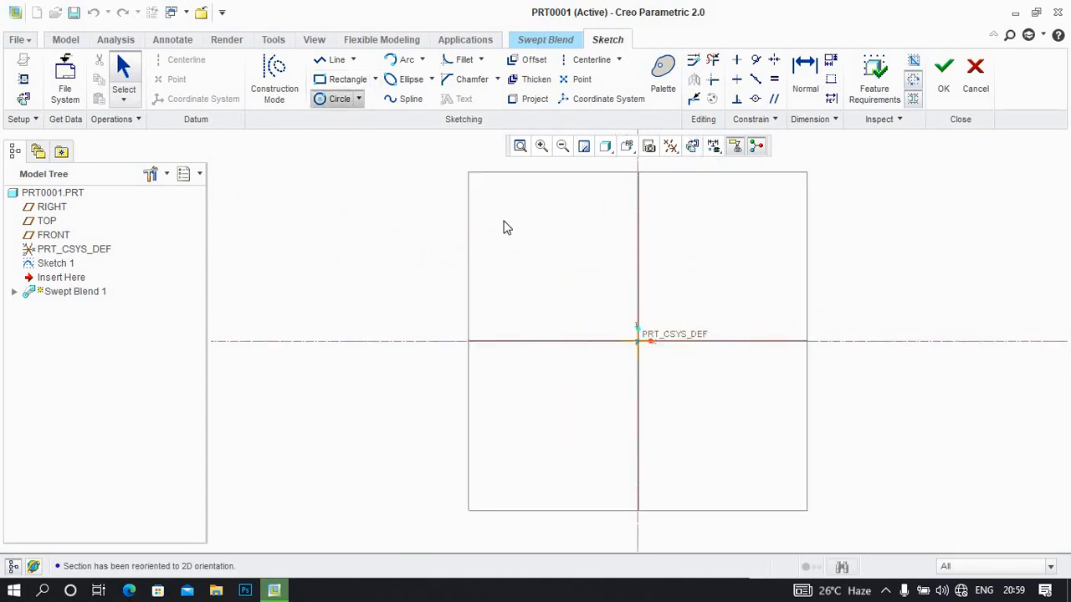
{"action": "left_click", "coordinate": [638, 341]}
{"action": "left_click", "coordinate": [569, 220]}
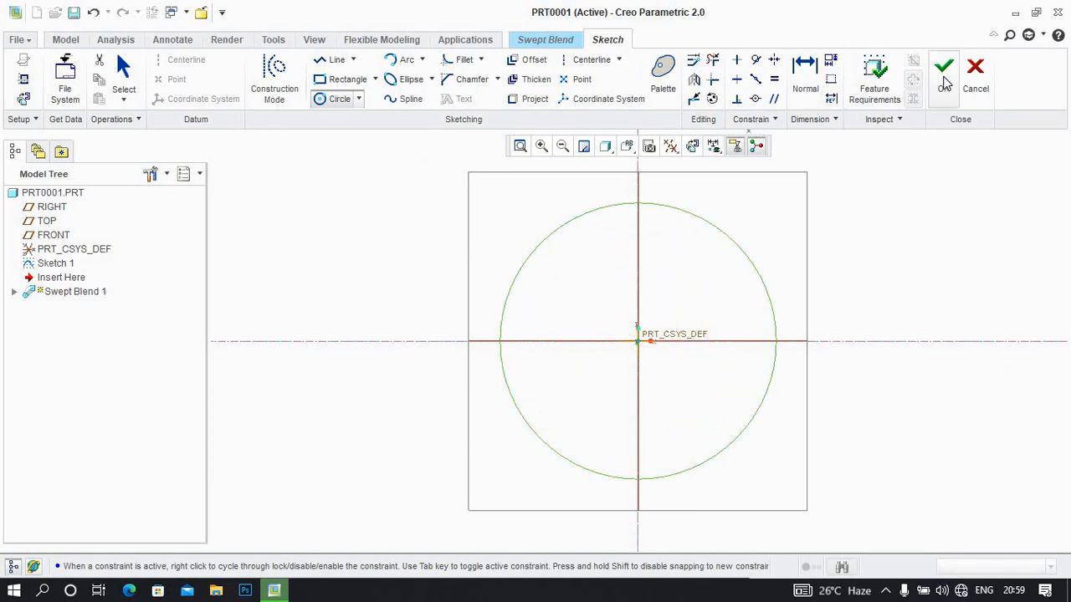
{"action": "middle_click", "coordinate": [705, 172]}
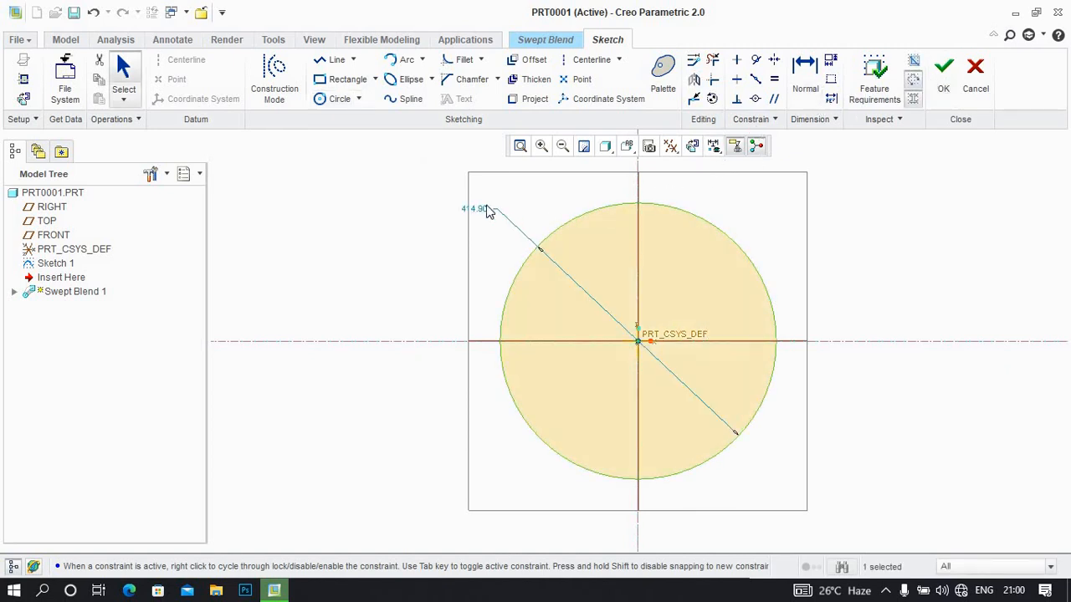
{"action": "double_click", "coordinate": [475, 209]}
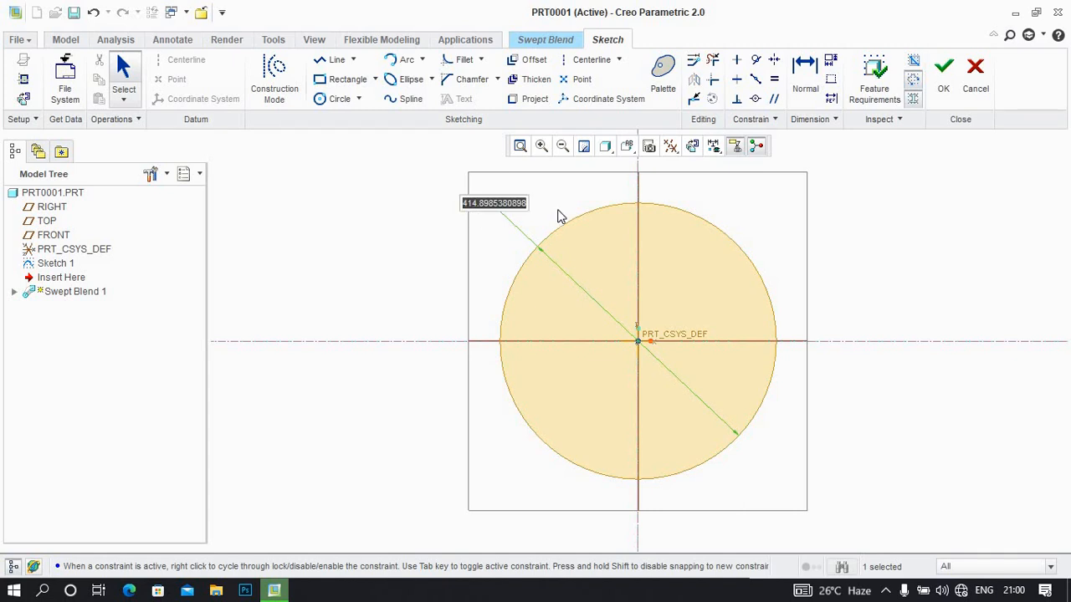
{"action": "type", "text": "500"}
{"action": "key", "text": "Return"}
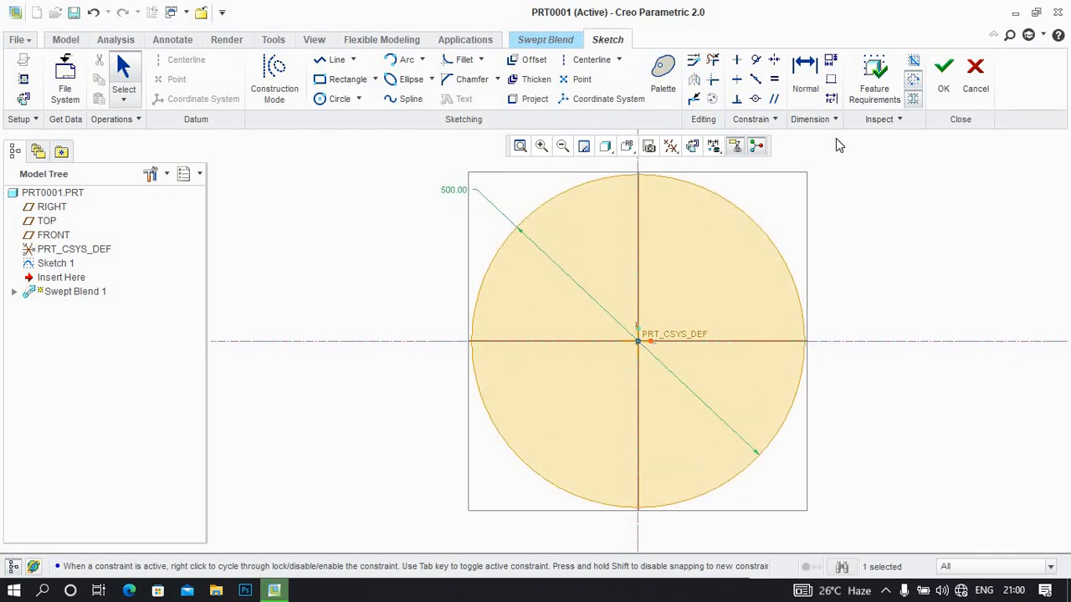
{"action": "left_click", "coordinate": [943, 70]}
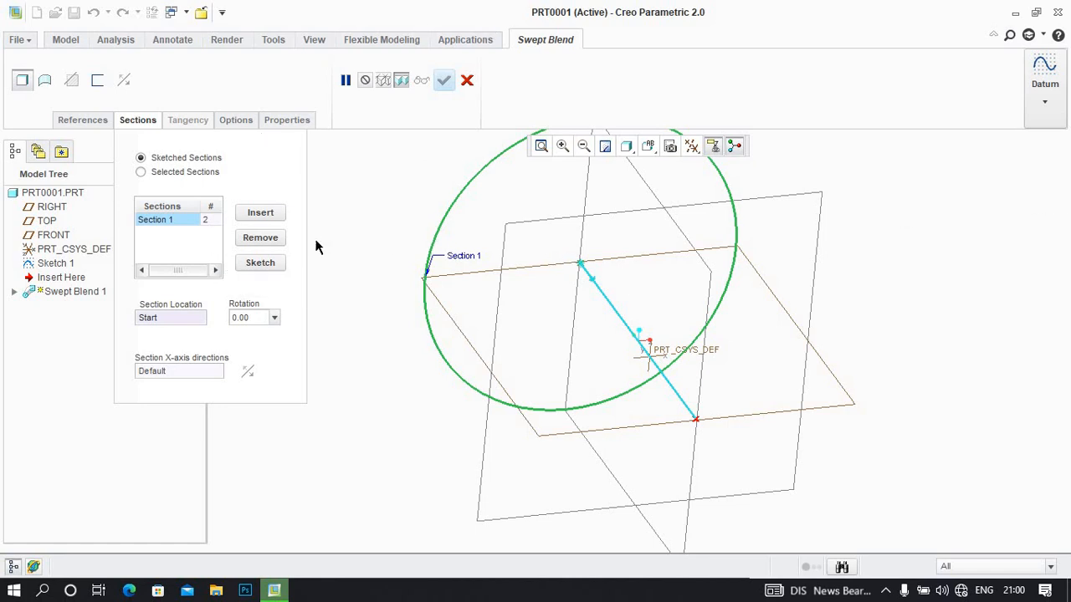
Insert Section 2 in the swept blend and create a datum point on the trajectory line at an offset ratio of 0.36
{"action": "left_click", "coordinate": [260, 215]}
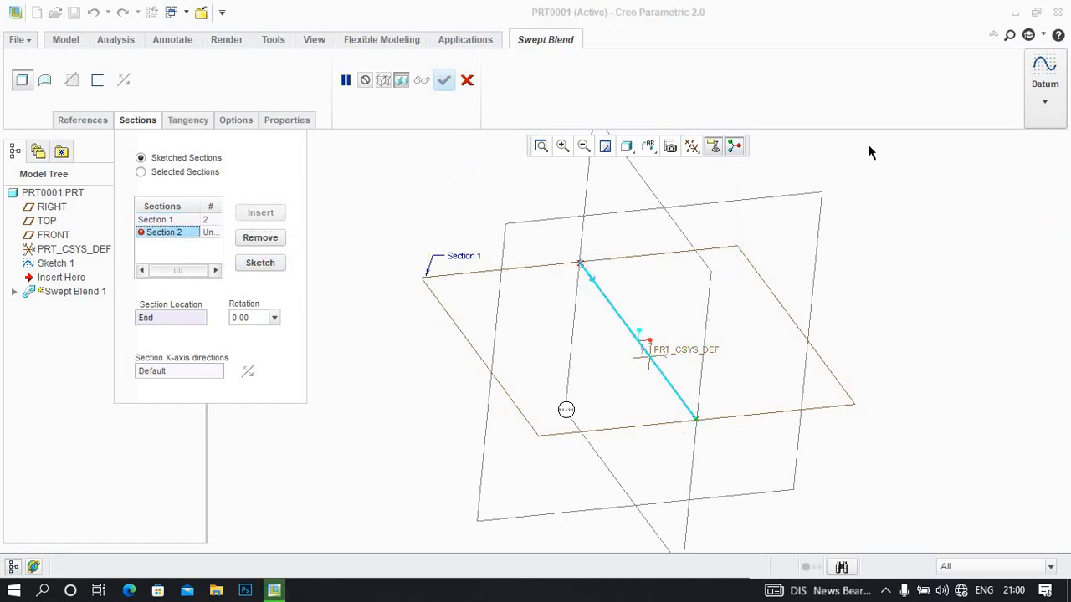
{"action": "left_click", "coordinate": [1054, 106]}
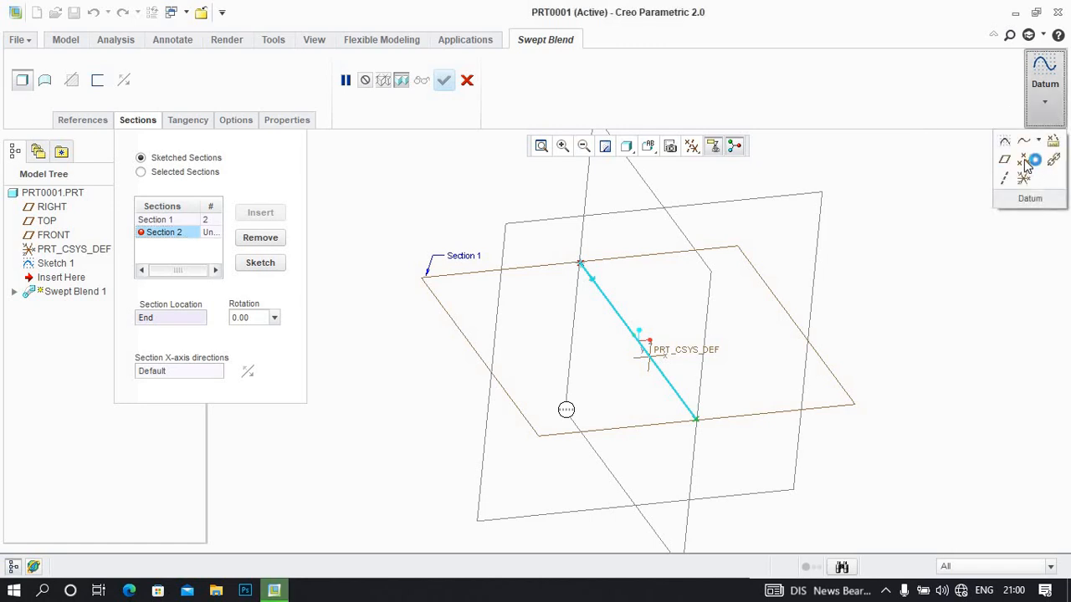
{"action": "left_click", "coordinate": [1024, 162]}
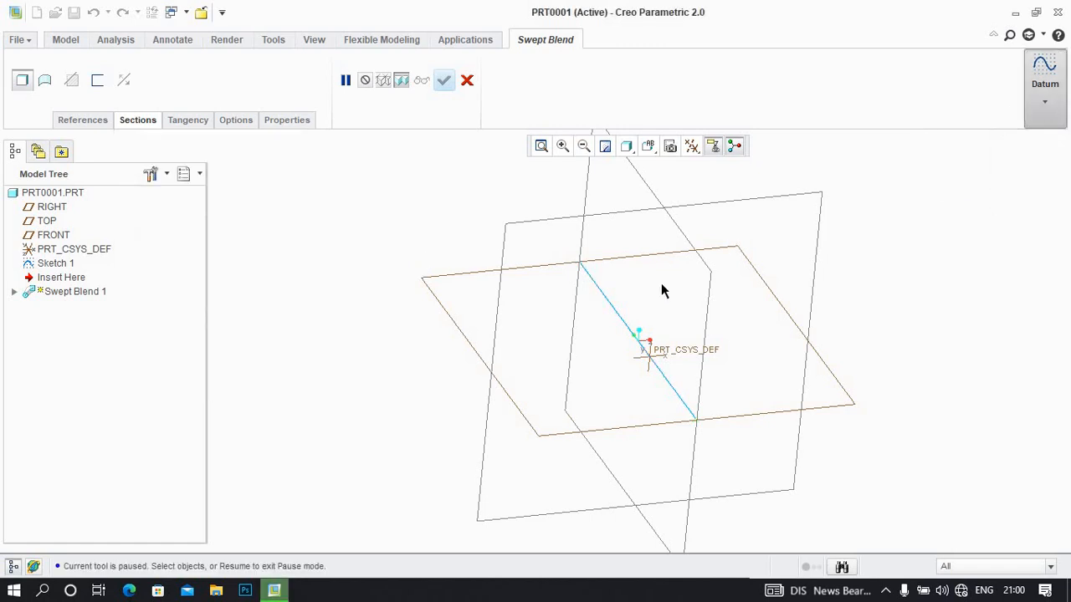
{"action": "left_click", "coordinate": [623, 321]}
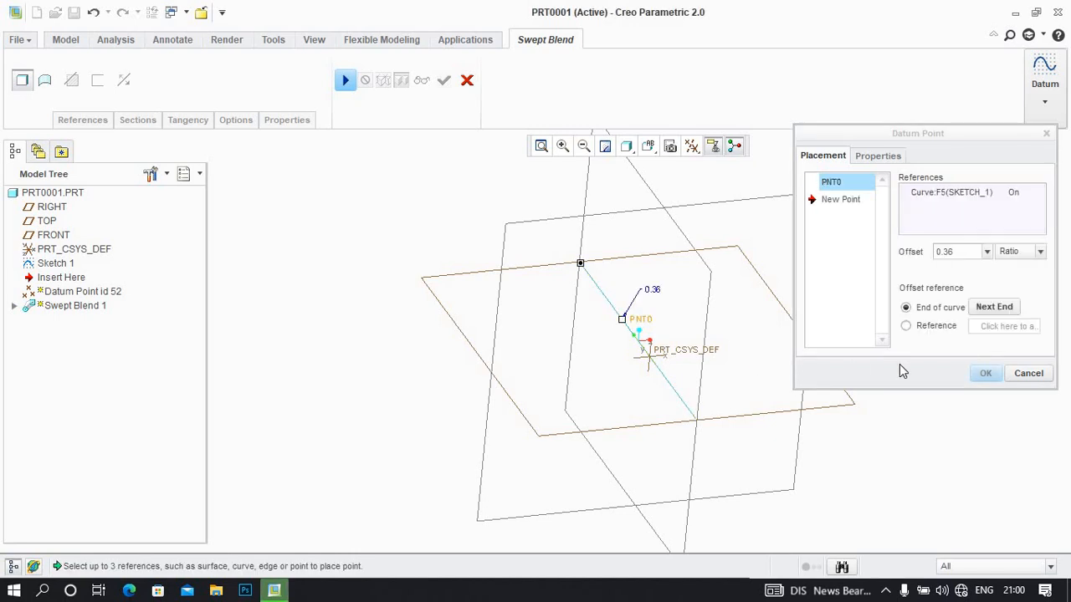
{"action": "left_click", "coordinate": [981, 373]}
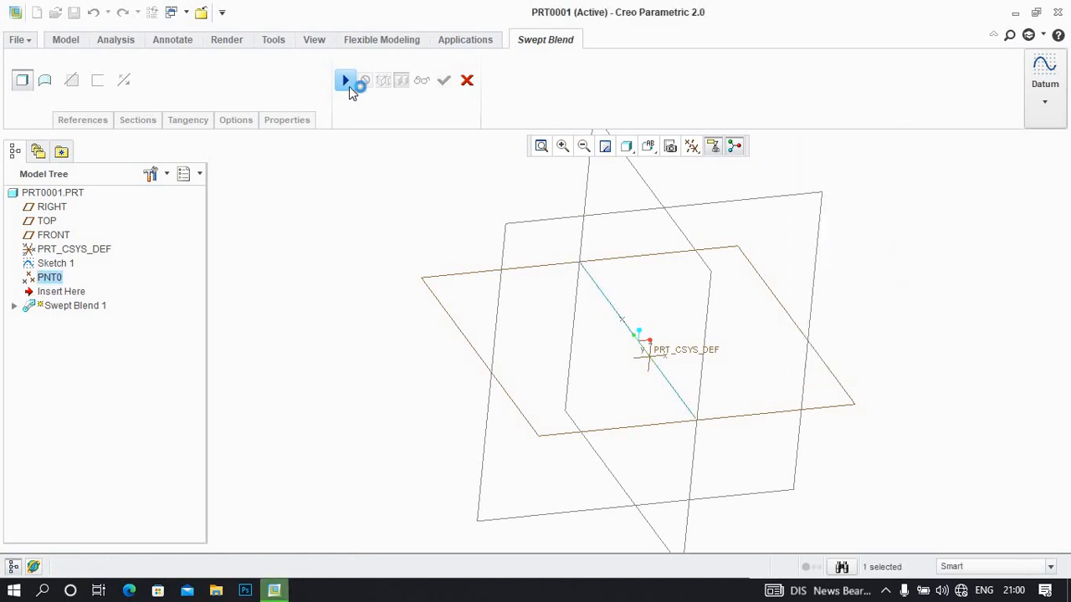
Resume the swept blend, sketch a circle about 196 mm in diameter centred on Section 2's origin and accept the section
{"action": "left_click", "coordinate": [346, 84]}
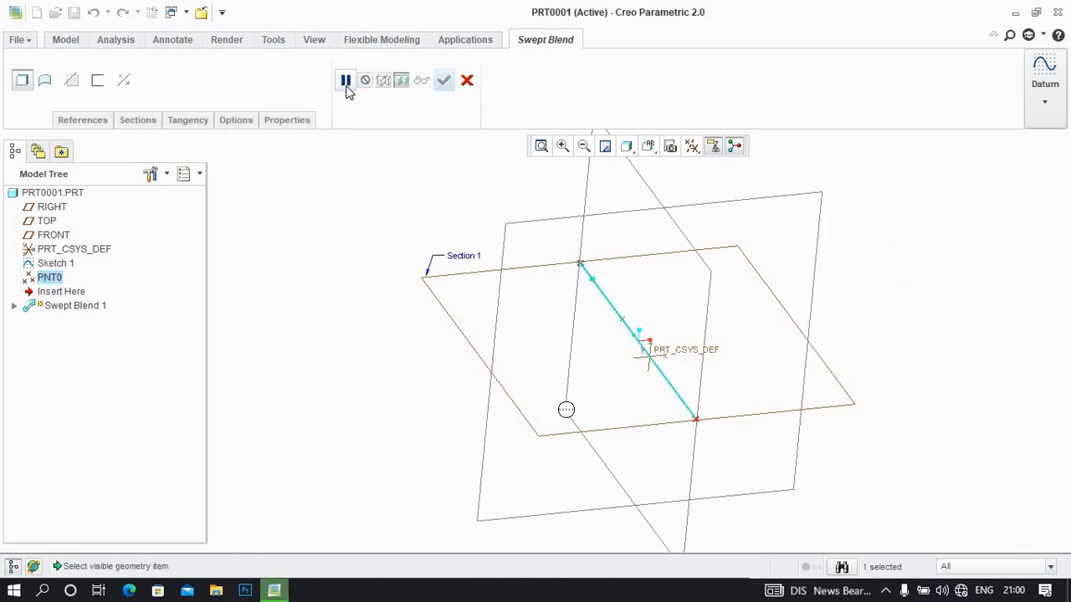
{"action": "left_click", "coordinate": [134, 122]}
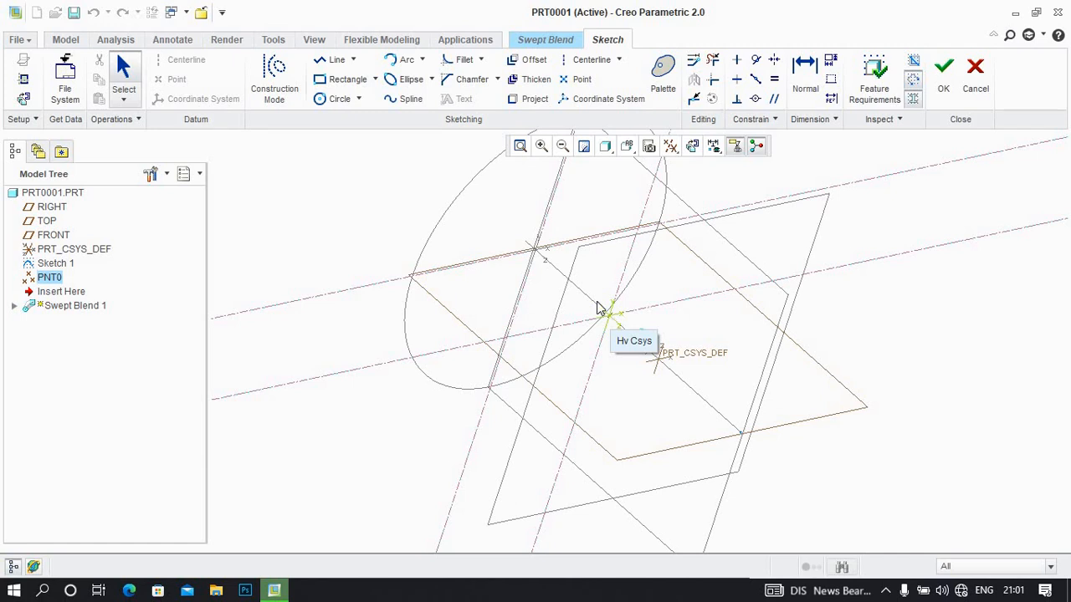
{"action": "left_click", "coordinate": [339, 100]}
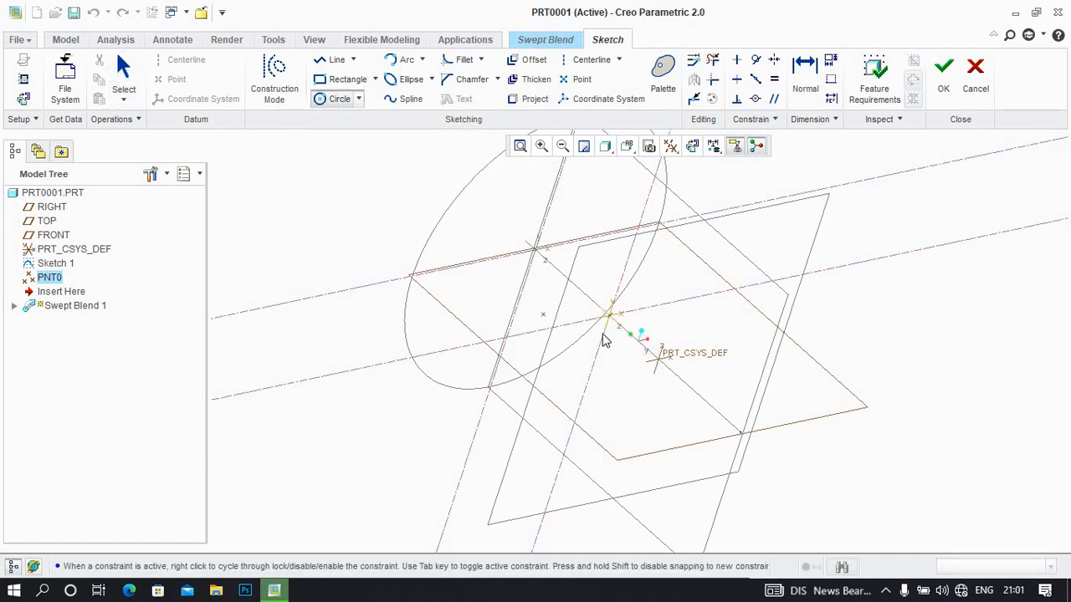
{"action": "left_click", "coordinate": [610, 315]}
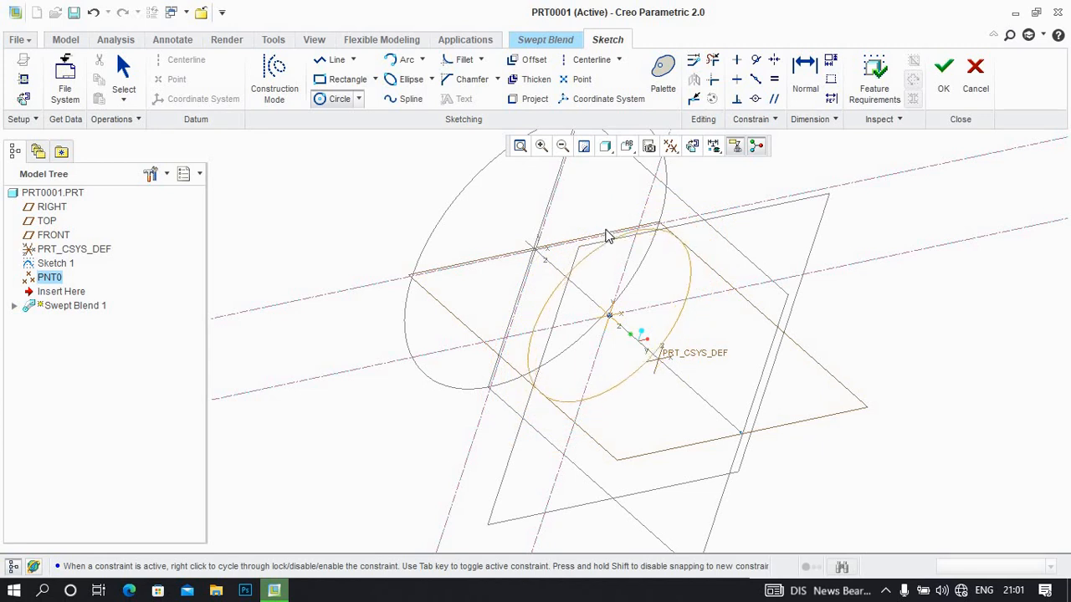
{"action": "left_click", "coordinate": [587, 293]}
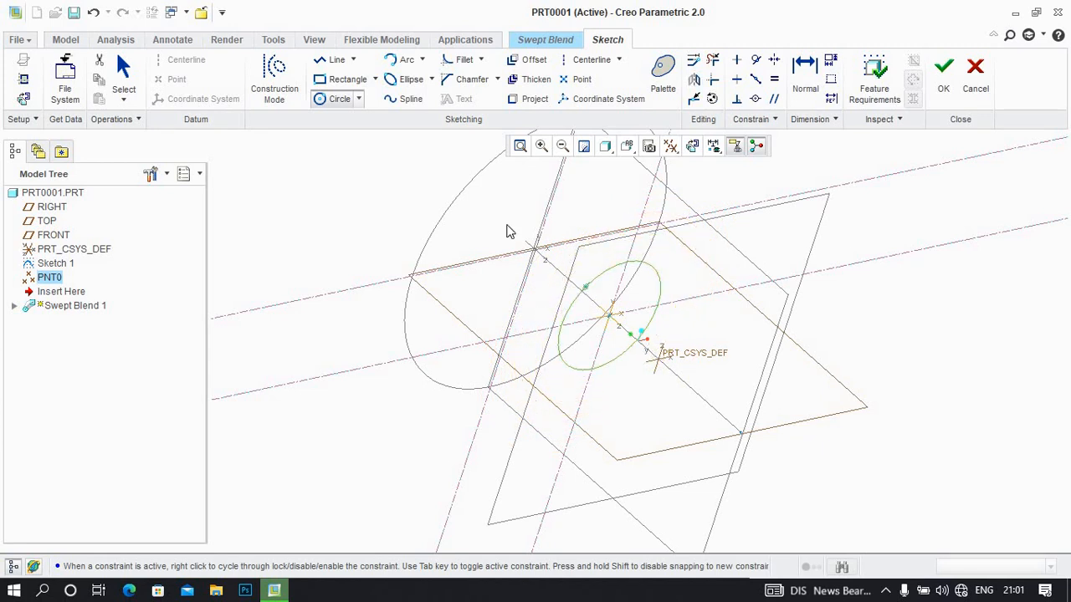
{"action": "left_click", "coordinate": [942, 73]}
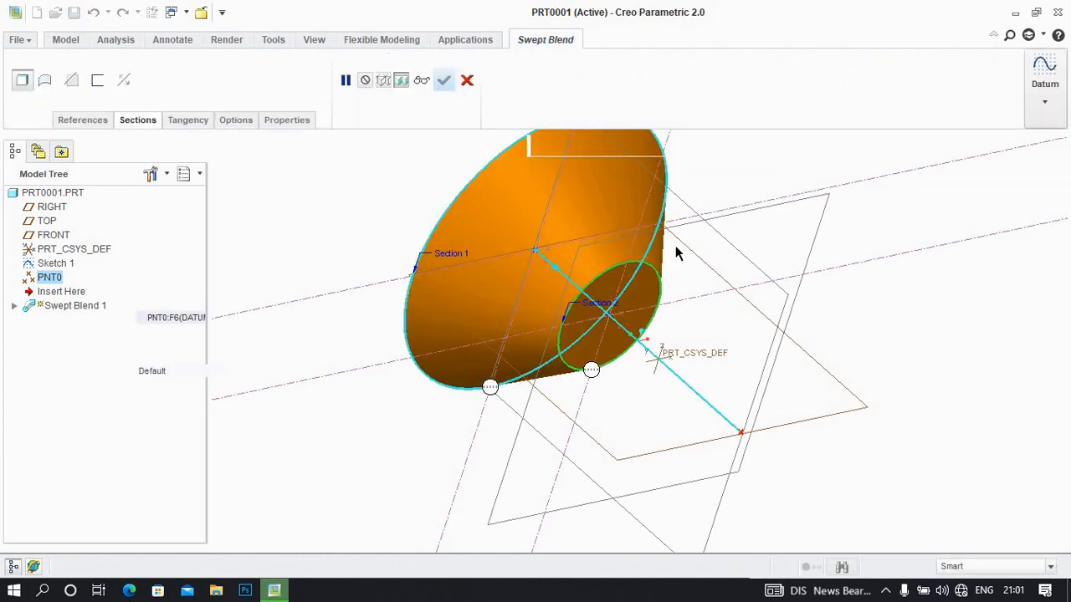
Insert Section 3 in the swept blend and create a datum point on the trajectory line at an offset ratio of 0.67
{"action": "middle_click_drag", "start_coordinate": [694, 252], "coordinate": [678, 245]}
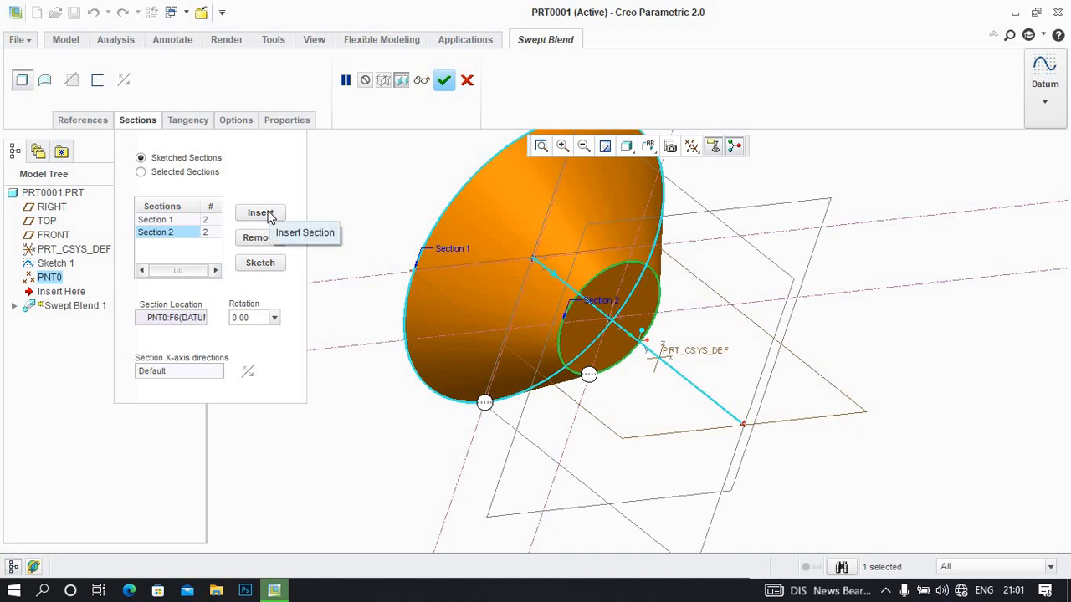
{"action": "left_click", "coordinate": [171, 244]}
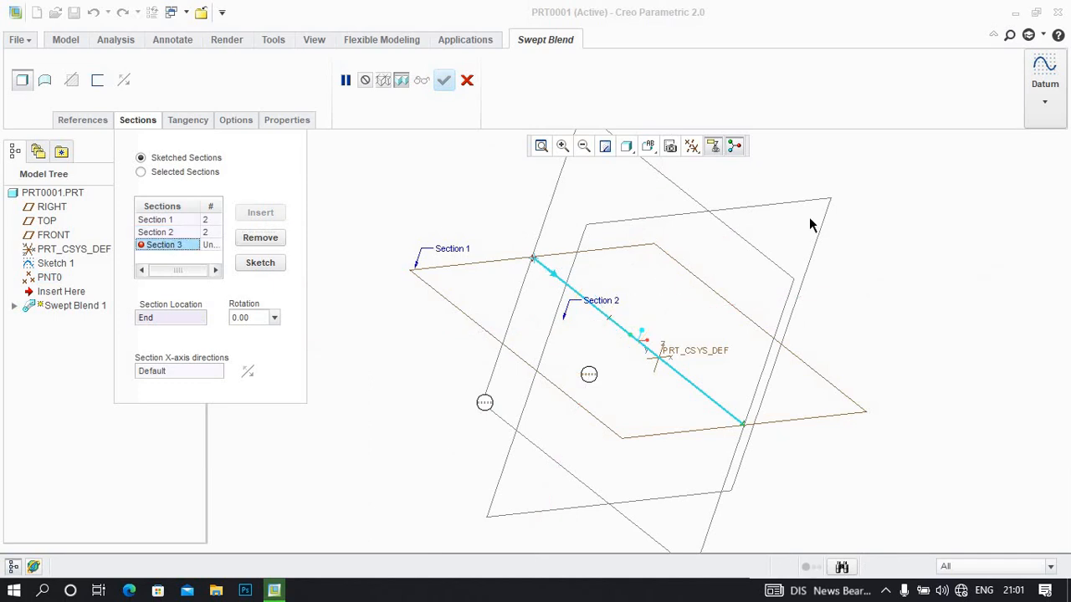
{"action": "left_click", "coordinate": [1029, 164]}
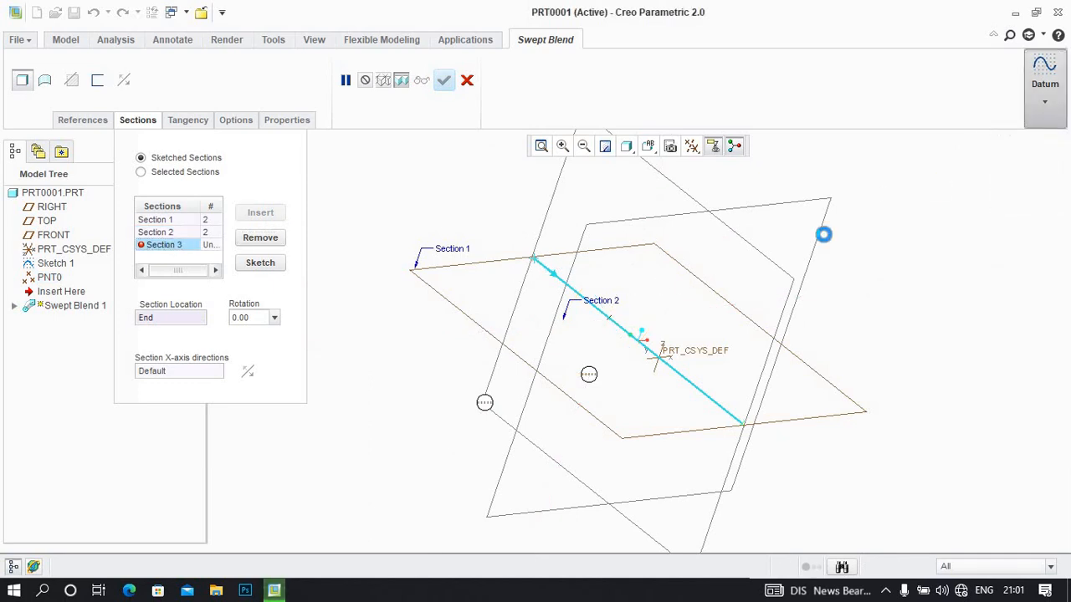
{"action": "left_click", "coordinate": [672, 370]}
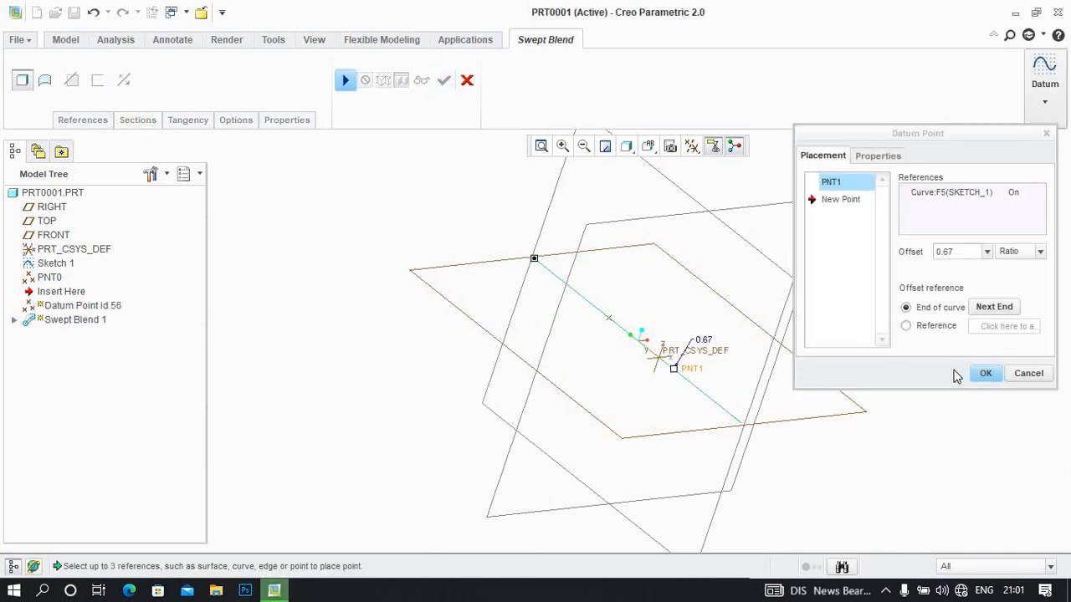
{"action": "left_click", "coordinate": [981, 373]}
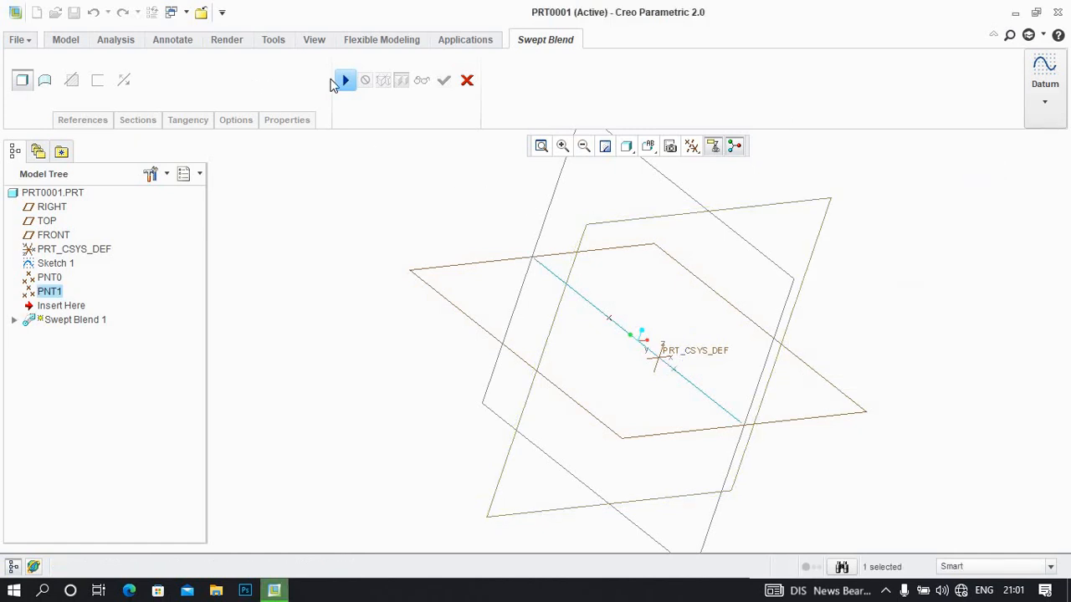
Sketch Section 3 at the new datum point as a circle centred on its origin, clearly larger than Section 1's circle, and accept it
{"action": "left_click", "coordinate": [149, 119]}
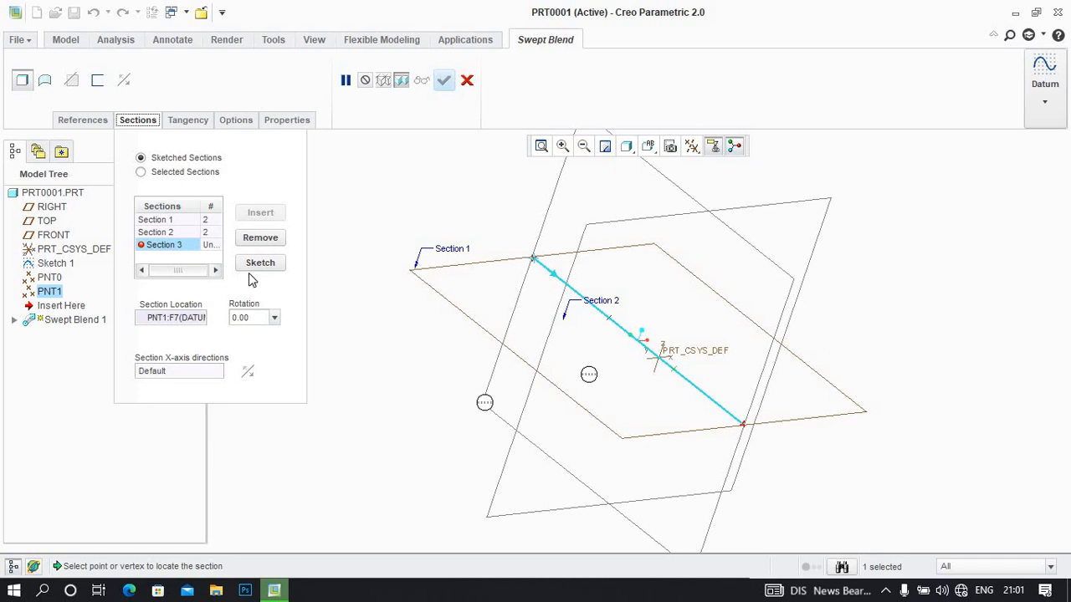
{"action": "left_click", "coordinate": [260, 264]}
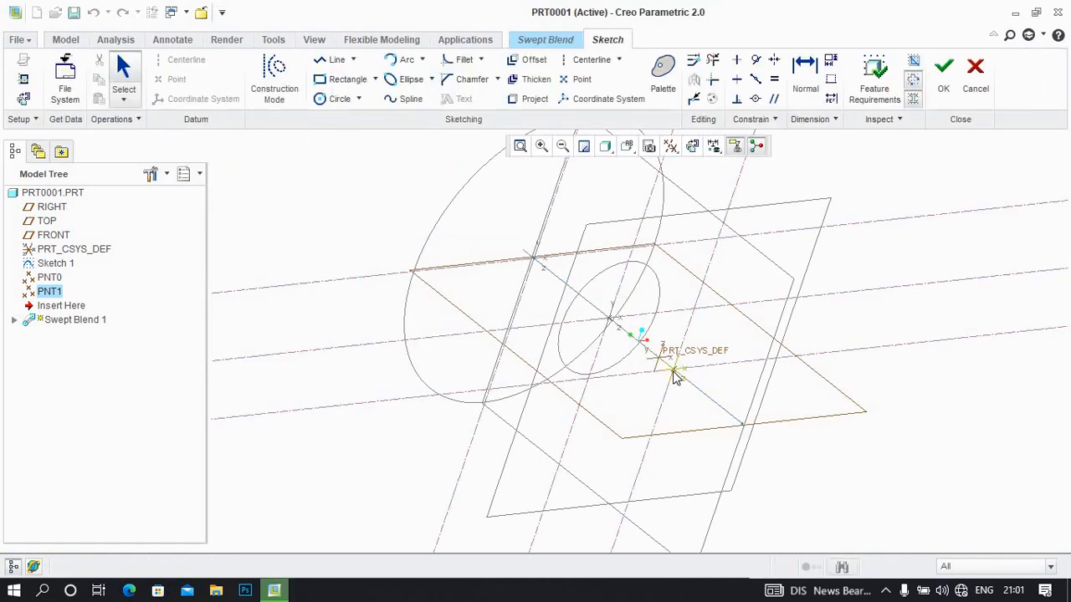
{"action": "left_click", "coordinate": [328, 98]}
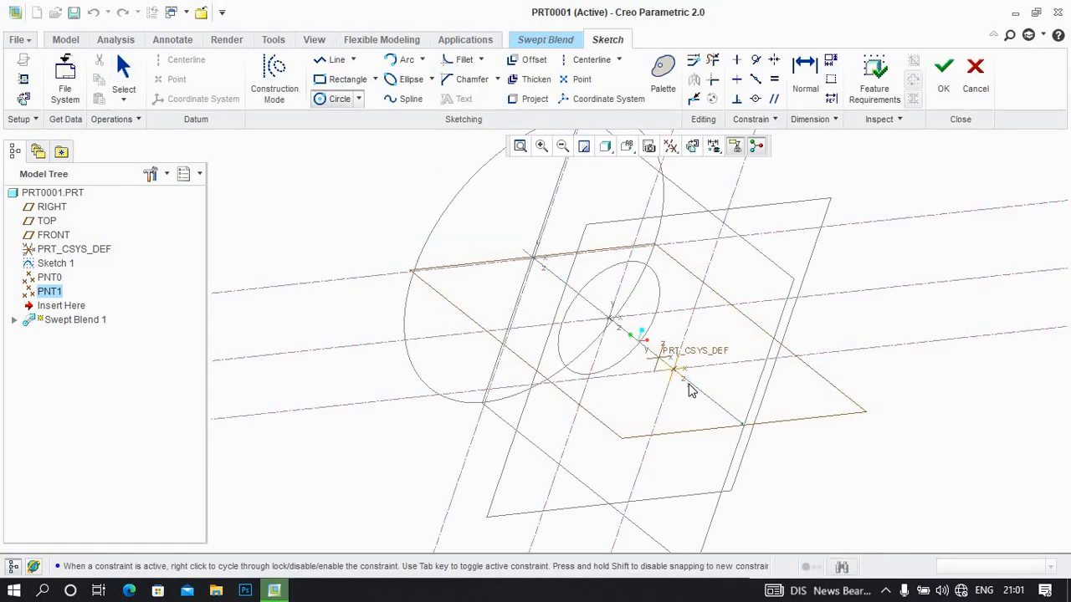
{"action": "left_click", "coordinate": [674, 371]}
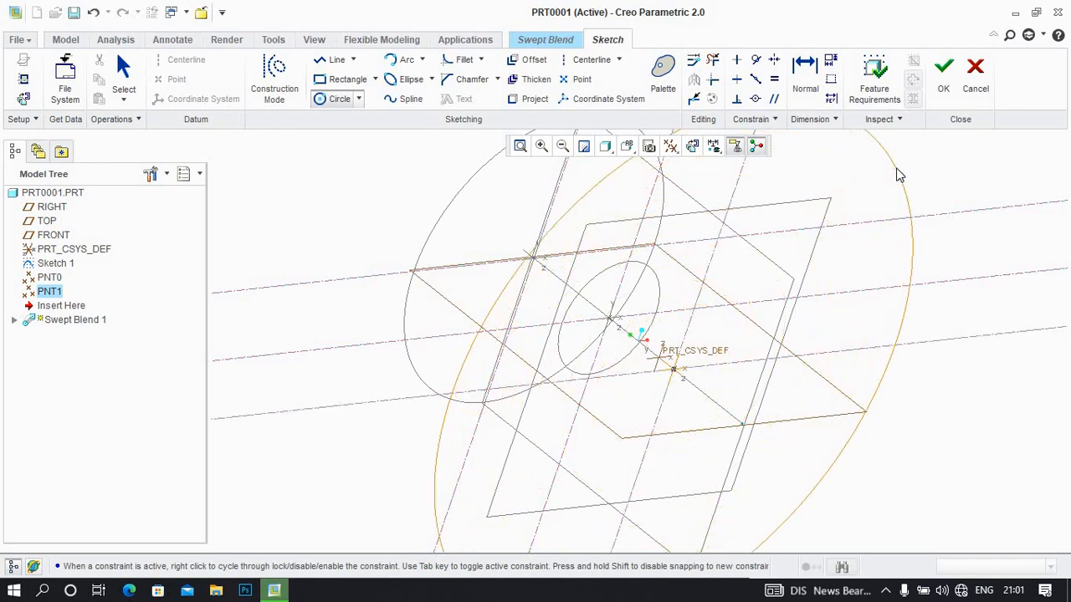
{"action": "left_click", "coordinate": [902, 174]}
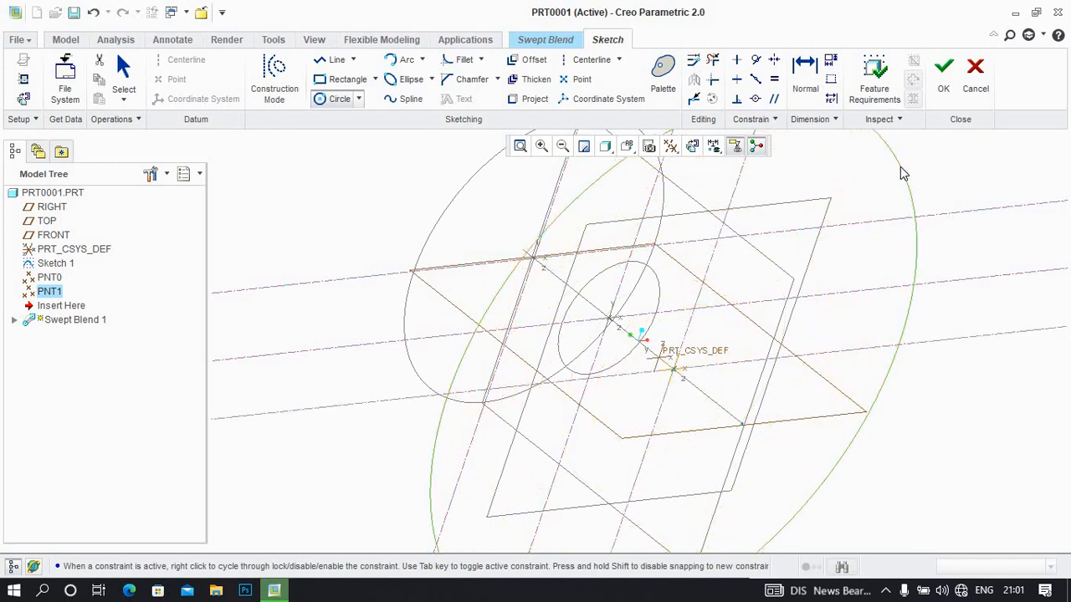
{"action": "left_click", "coordinate": [944, 72]}
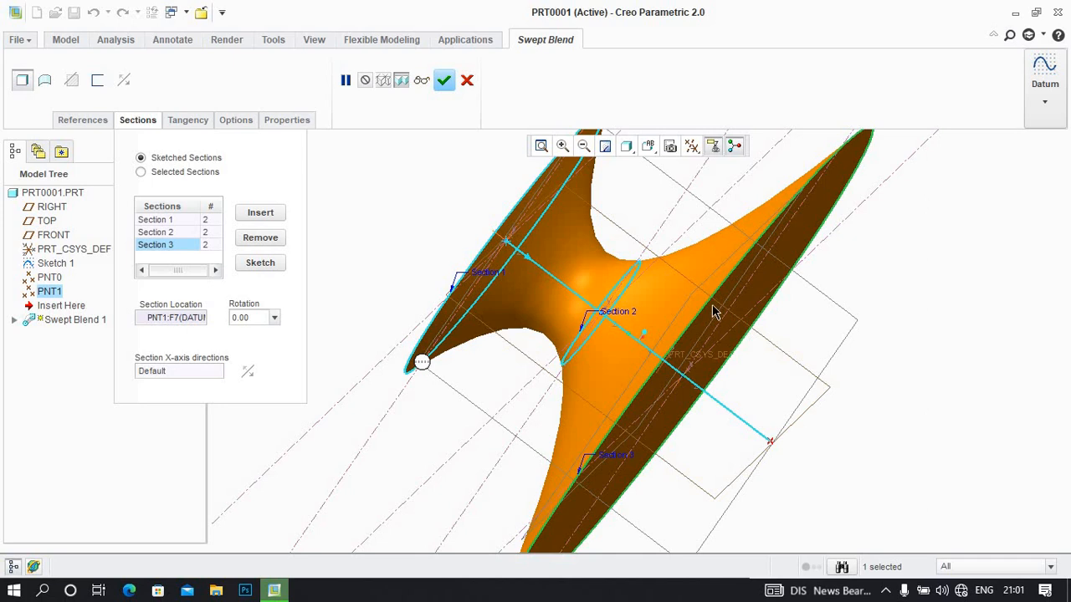
Insert Section 4 in the swept blend and place a datum point on the end of the trajectory line
{"action": "left_click", "coordinate": [584, 146]}
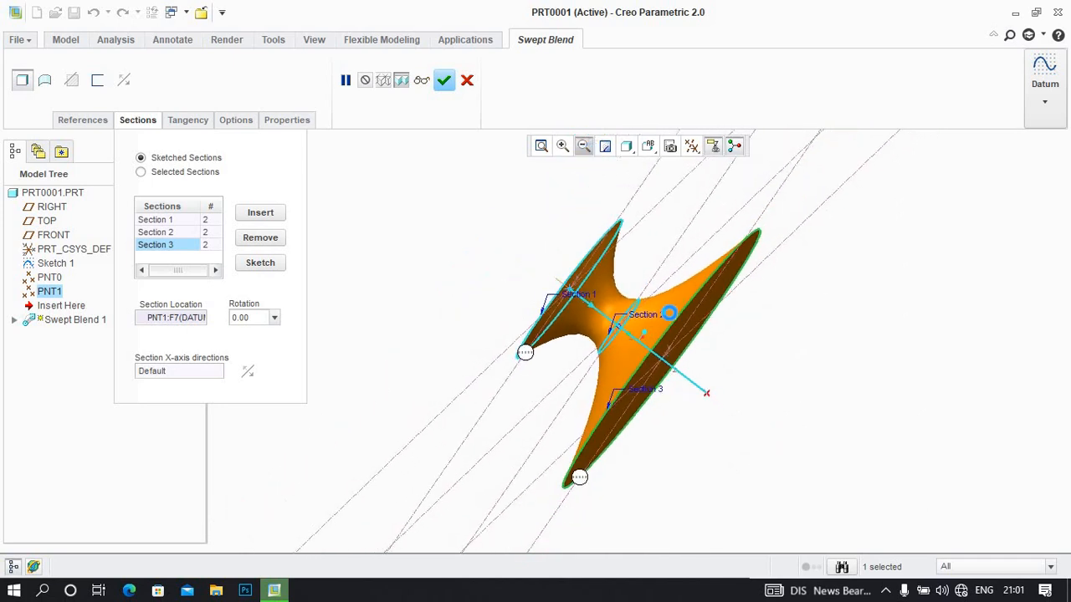
{"action": "mouse_move", "coordinate": [670, 315]}
{"action": "middle_mouse_down"}
{"action": "mouse_move", "coordinate": [640, 312]}
{"action": "mouse_move", "coordinate": [656, 322]}
{"action": "middle_mouse_up"}
{"action": "left_click", "coordinate": [257, 213]}
{"action": "left_click", "coordinate": [184, 257]}
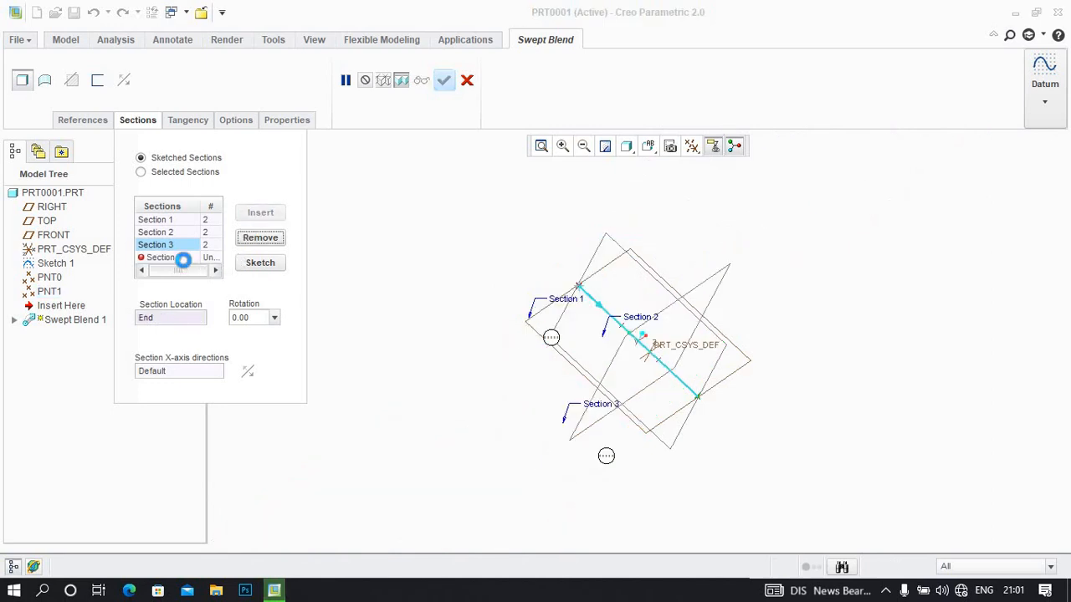
{"action": "left_click", "coordinate": [1048, 105]}
{"action": "left_click", "coordinate": [1009, 171]}
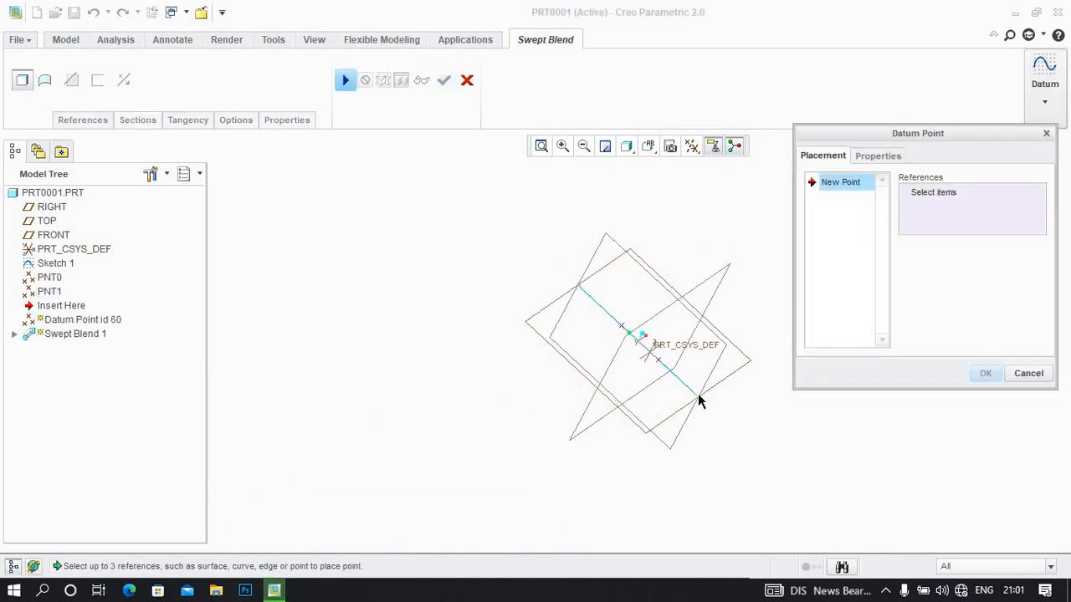
{"action": "left_click", "coordinate": [698, 398]}
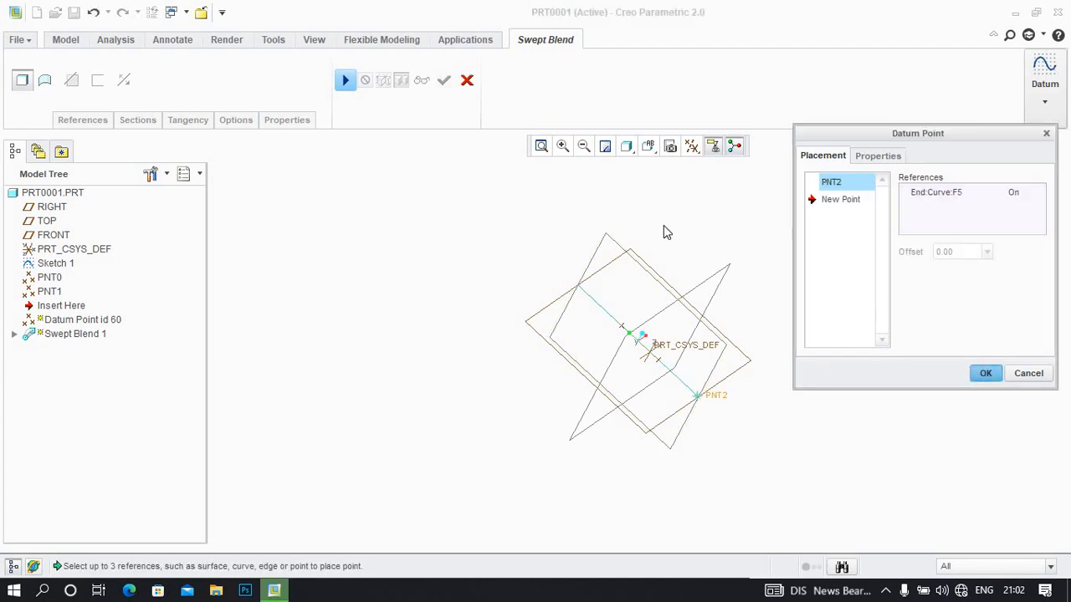
Resume the swept blend, sketch a circle for Section 4 centred on the trajectory end, between Section 1's and Section 2's circles in size, and accept it
{"action": "left_click", "coordinate": [344, 82]}
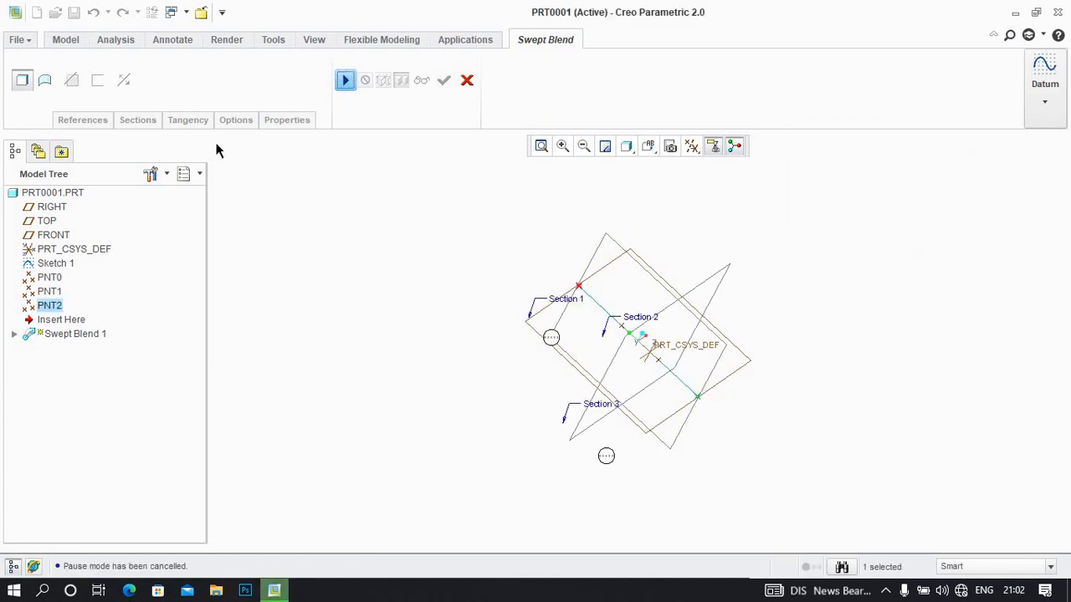
{"action": "left_click", "coordinate": [138, 121]}
{"action": "left_click", "coordinate": [210, 259]}
{"action": "left_click", "coordinate": [261, 263]}
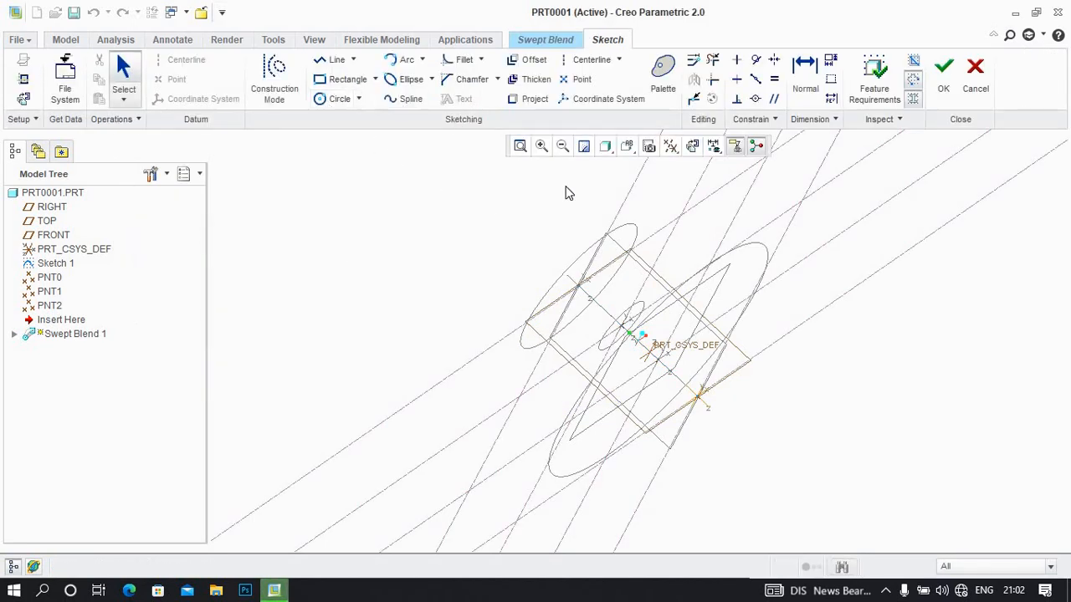
{"action": "left_click", "coordinate": [691, 146]}
{"action": "left_click", "coordinate": [326, 99]}
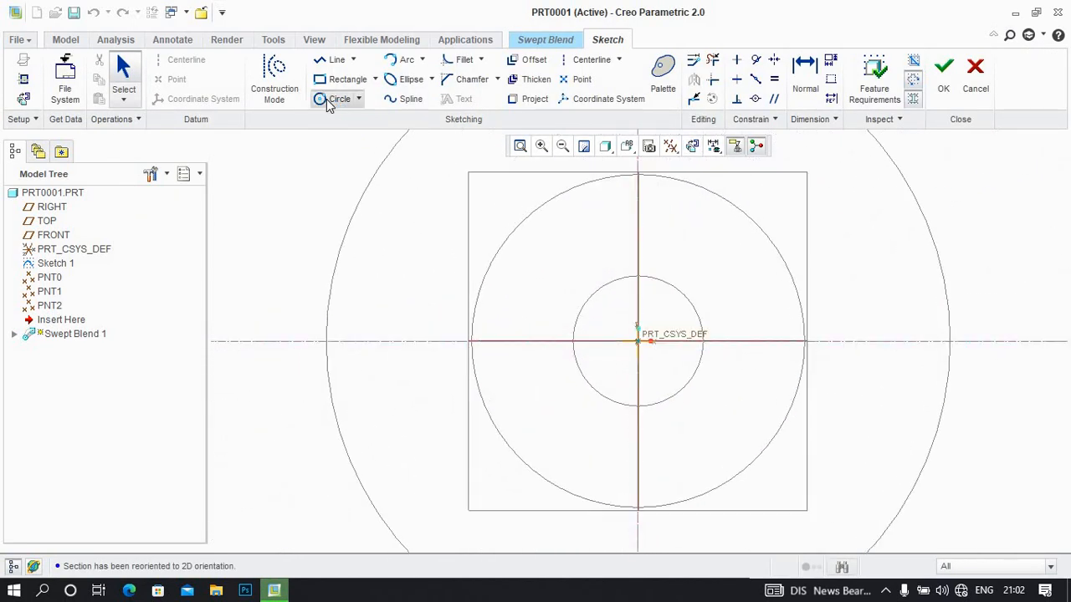
{"action": "left_click", "coordinate": [637, 343]}
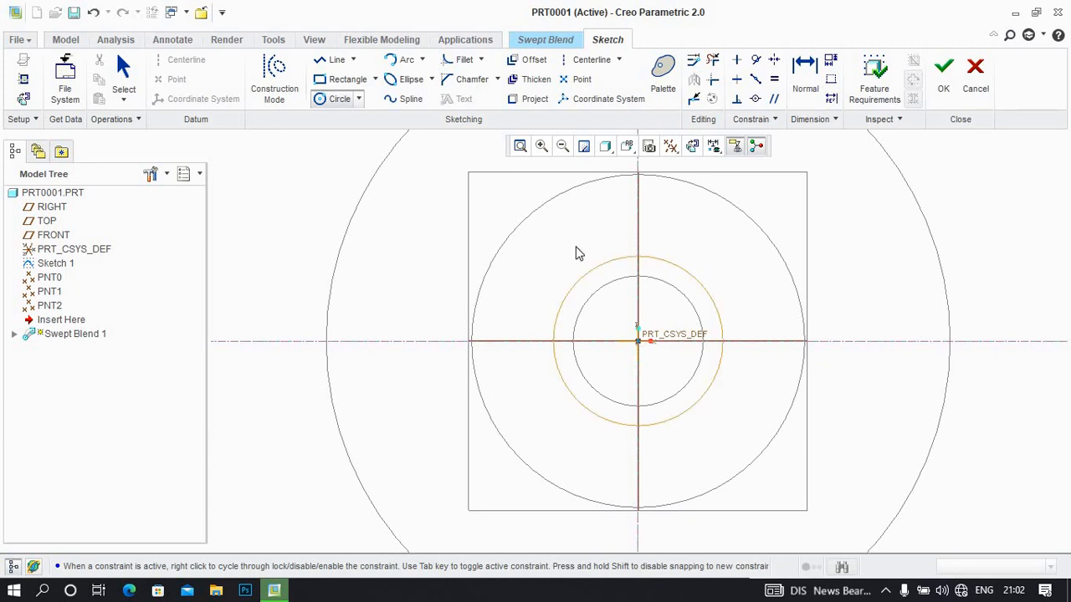
{"action": "left_click", "coordinate": [944, 74]}
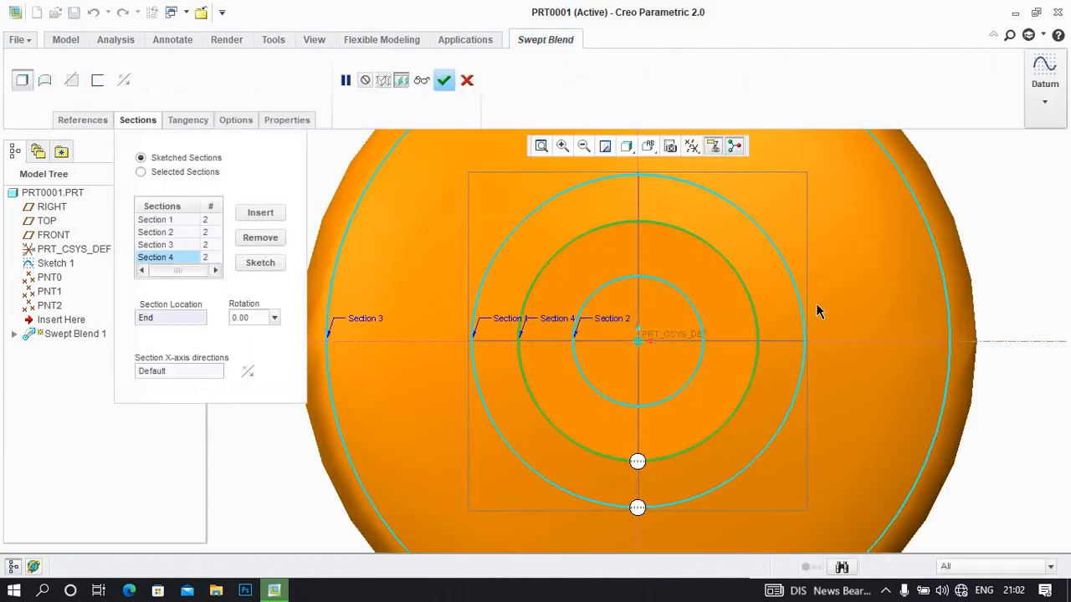
Reopen Section 2's sketch, orient it parallel to the screen and delete its circle
{"action": "middle_click_drag", "start_coordinate": [726, 294], "coordinate": [502, 268]}
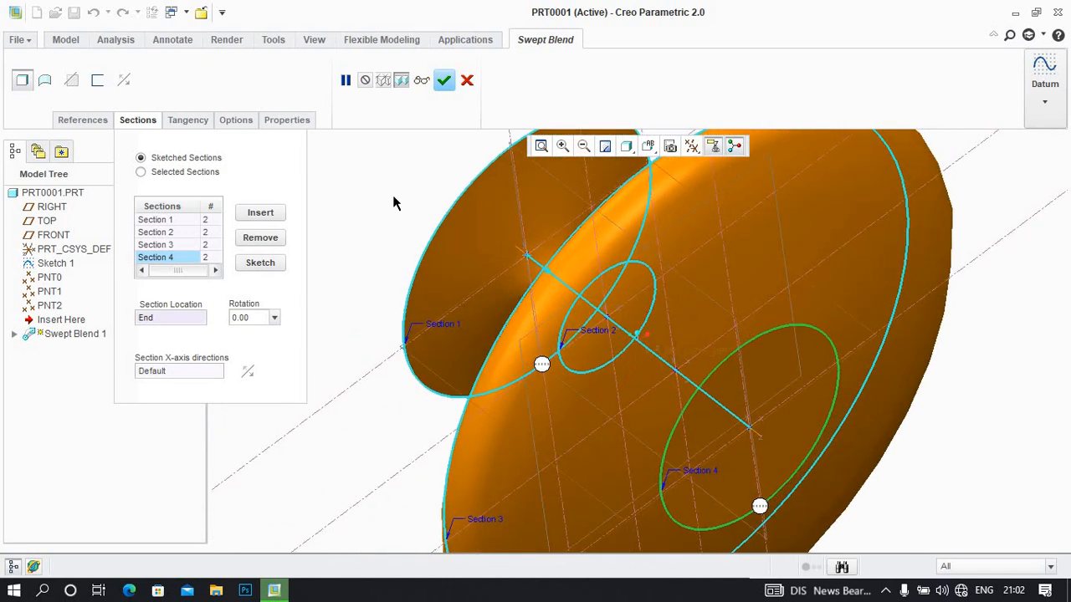
{"action": "left_click", "coordinate": [171, 234]}
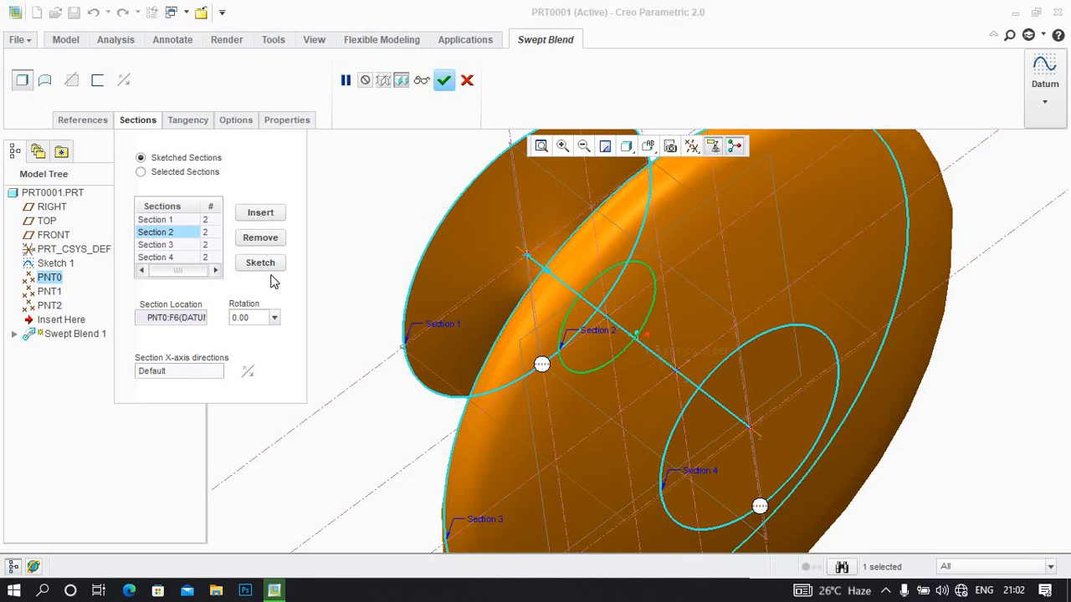
{"action": "left_click", "coordinate": [260, 264]}
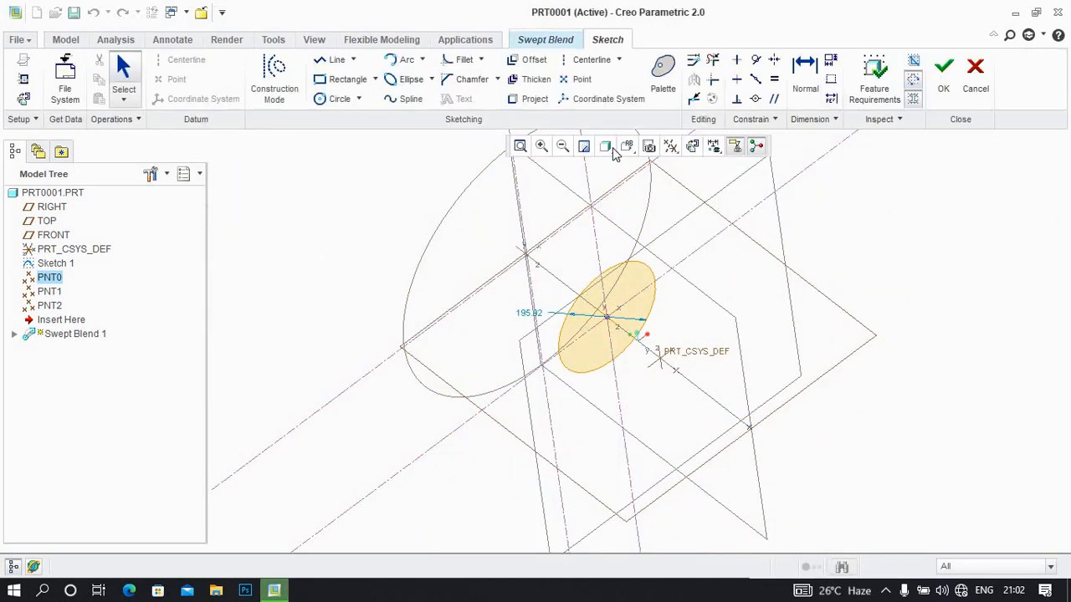
{"action": "left_click", "coordinate": [693, 147]}
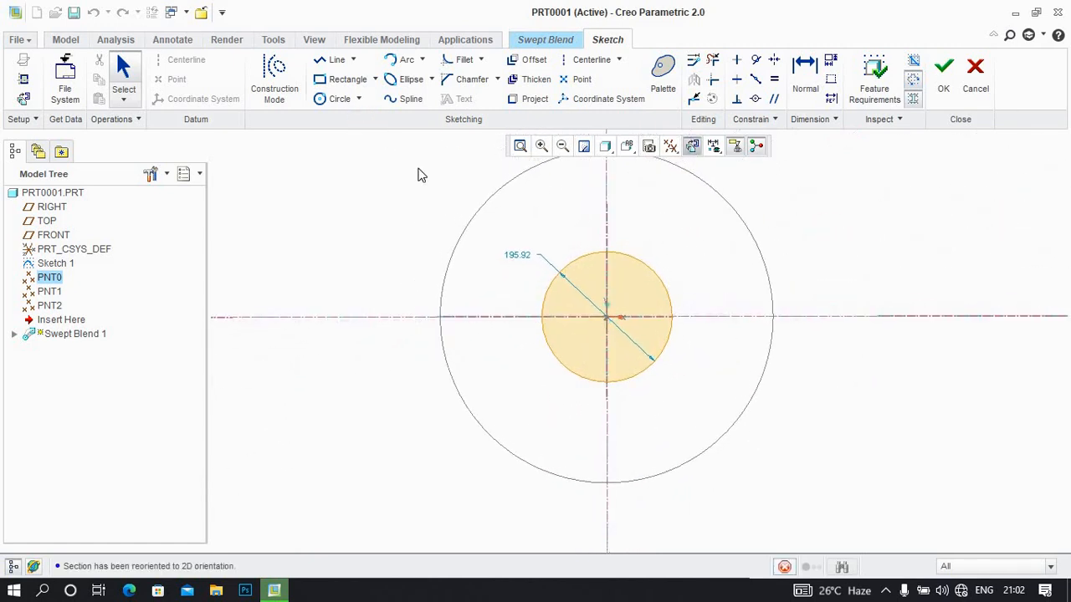
{"action": "left_click_drag", "start_coordinate": [478, 235], "coordinate": [707, 393]}
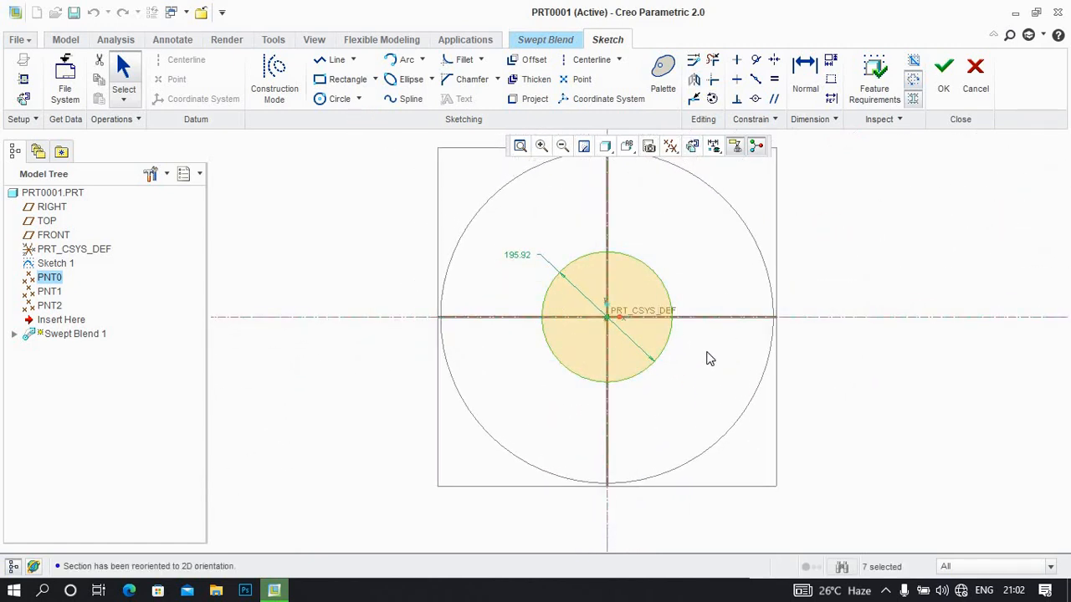
{"action": "key", "text": "Delete"}
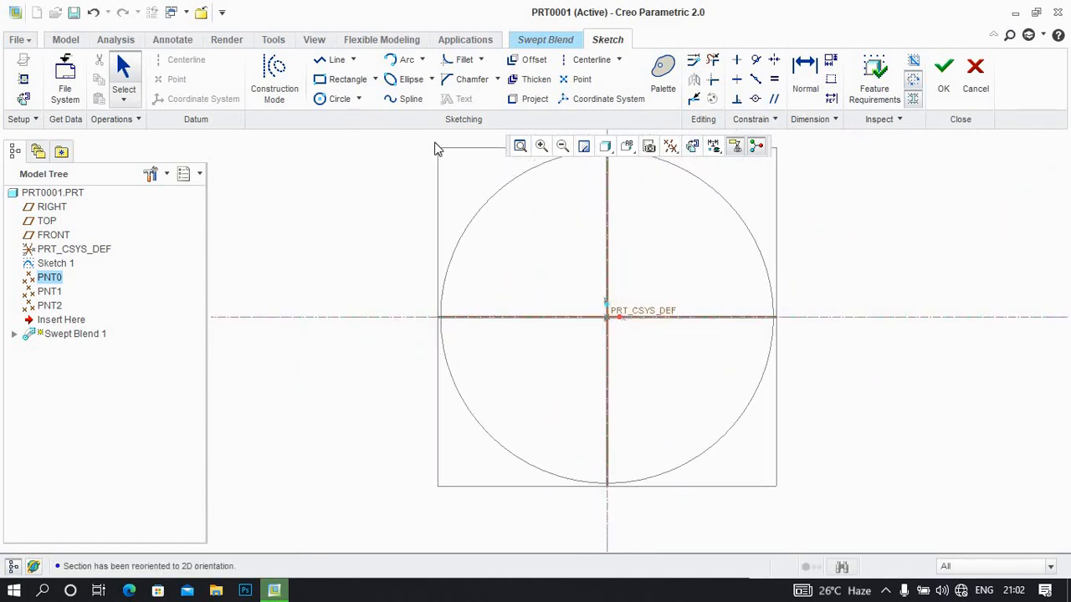
Sketch a centre rectangle about 328 by 241 mm on Section 2's origin and accept the section
{"action": "left_click", "coordinate": [376, 79]}
{"action": "left_click", "coordinate": [372, 136]}
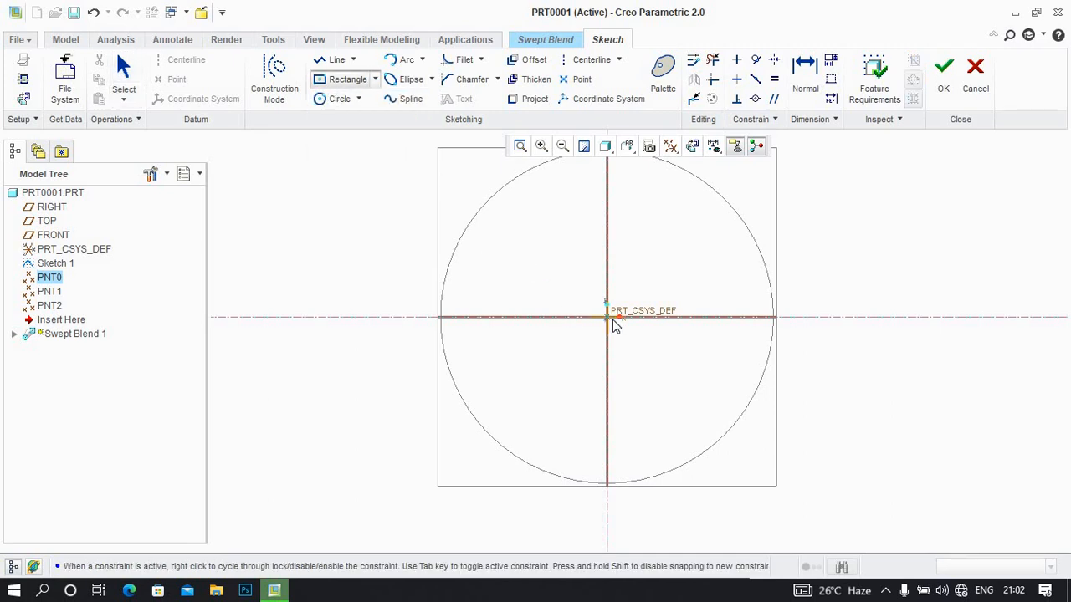
{"action": "left_click", "coordinate": [607, 317]}
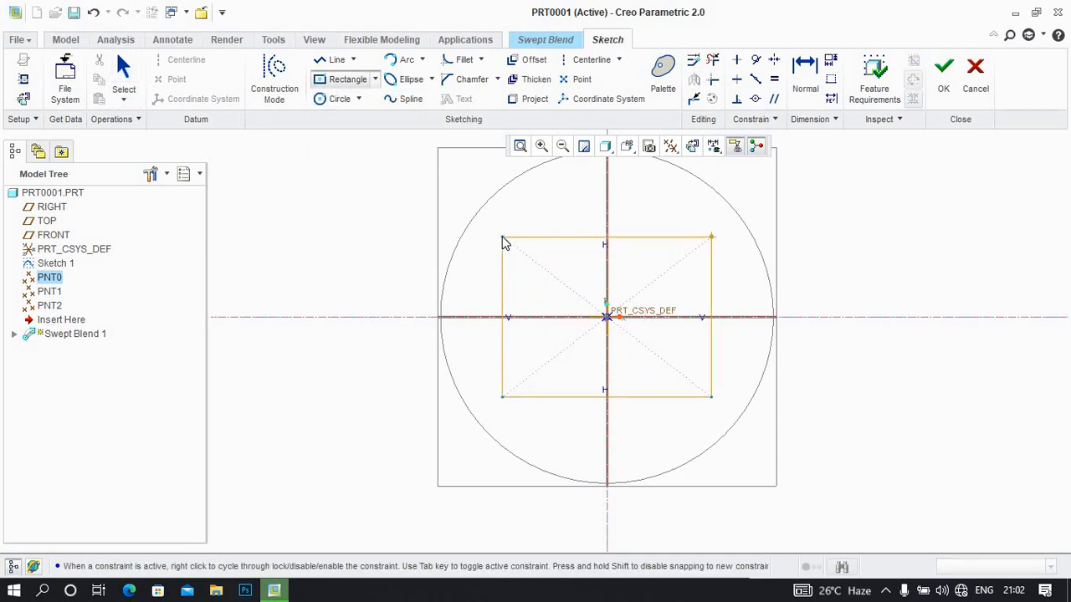
{"action": "left_click", "coordinate": [497, 238]}
{"action": "left_click", "coordinate": [943, 69]}
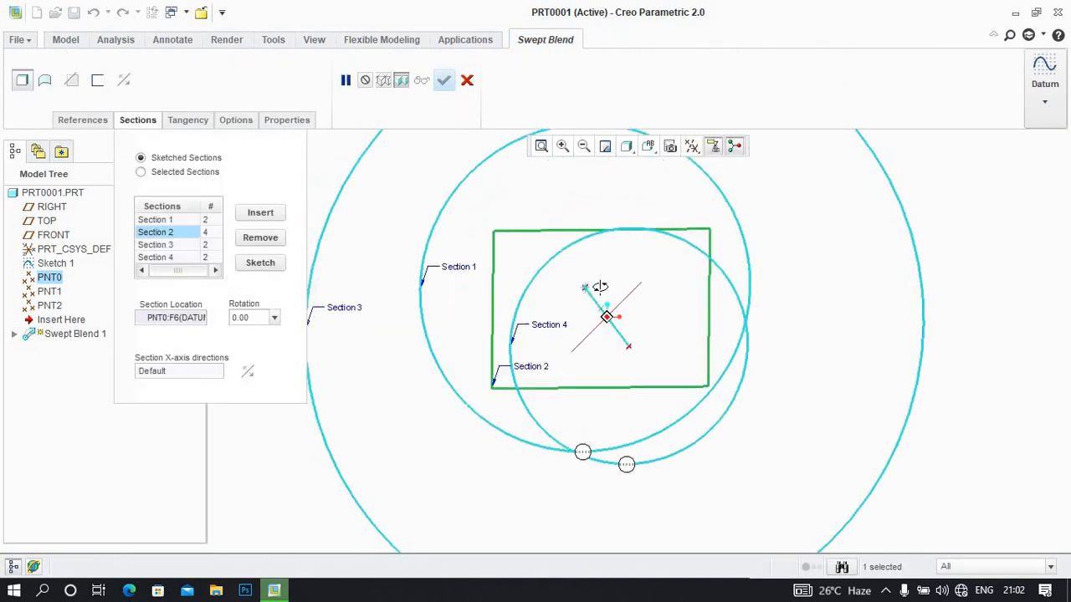
Divide Section 1's circle into four arcs at its diagonal points, with the sketch parallel to the screen, and accept the section
{"action": "left_click", "coordinate": [159, 219]}
{"action": "left_click", "coordinate": [261, 263]}
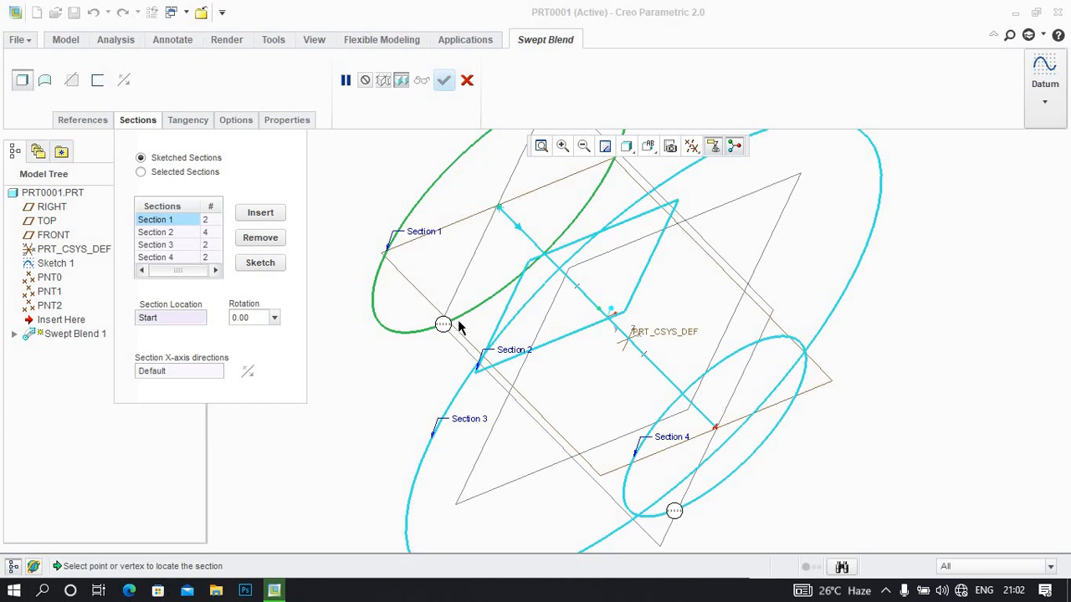
{"action": "left_click", "coordinate": [260, 263]}
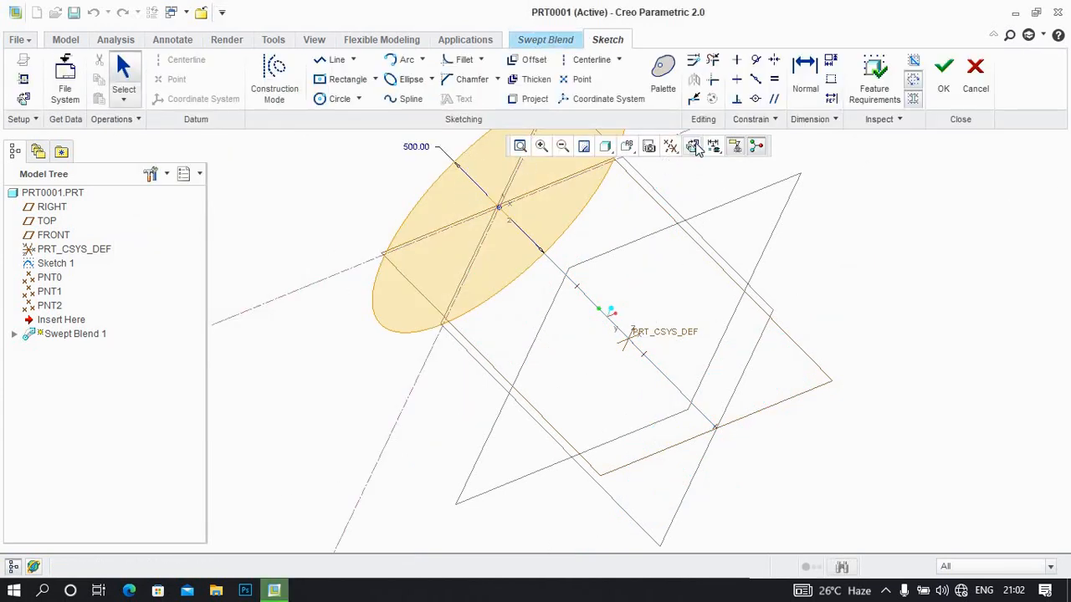
{"action": "left_click", "coordinate": [692, 146]}
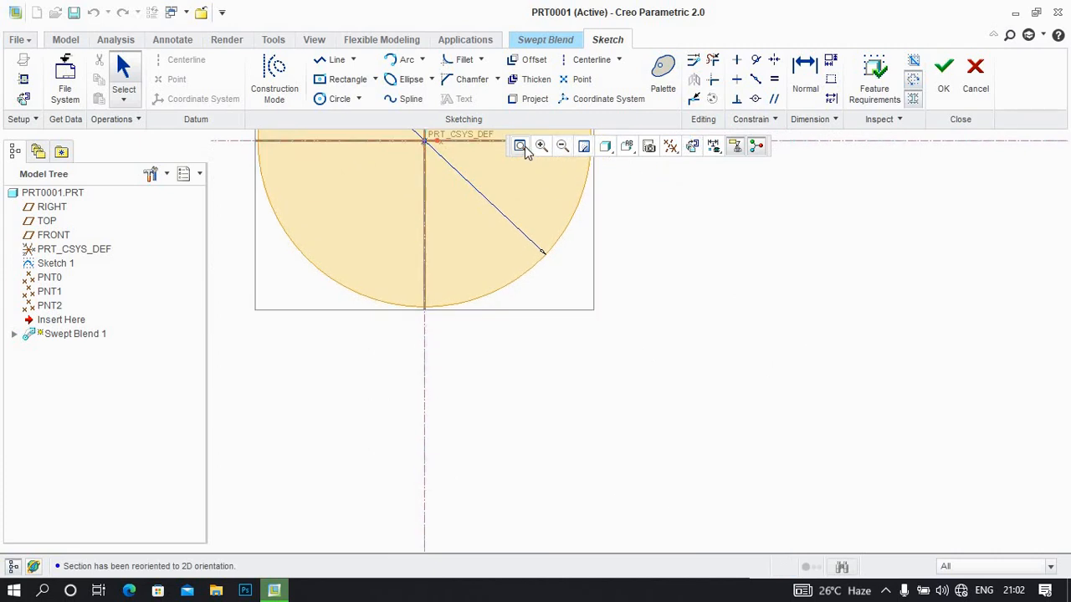
{"action": "left_click", "coordinate": [562, 147]}
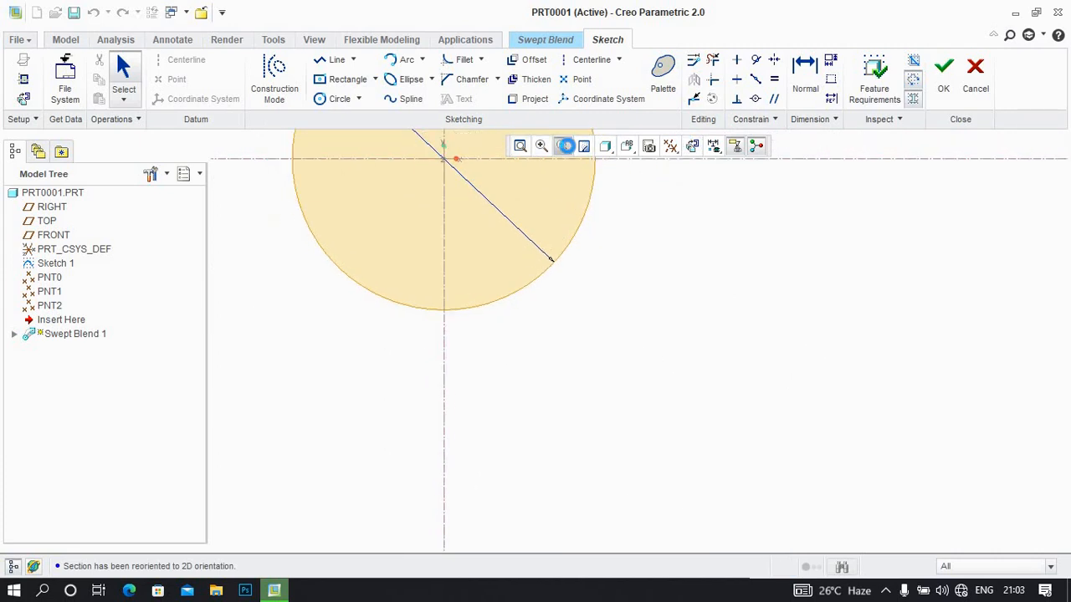
{"action": "left_click", "coordinate": [694, 99]}
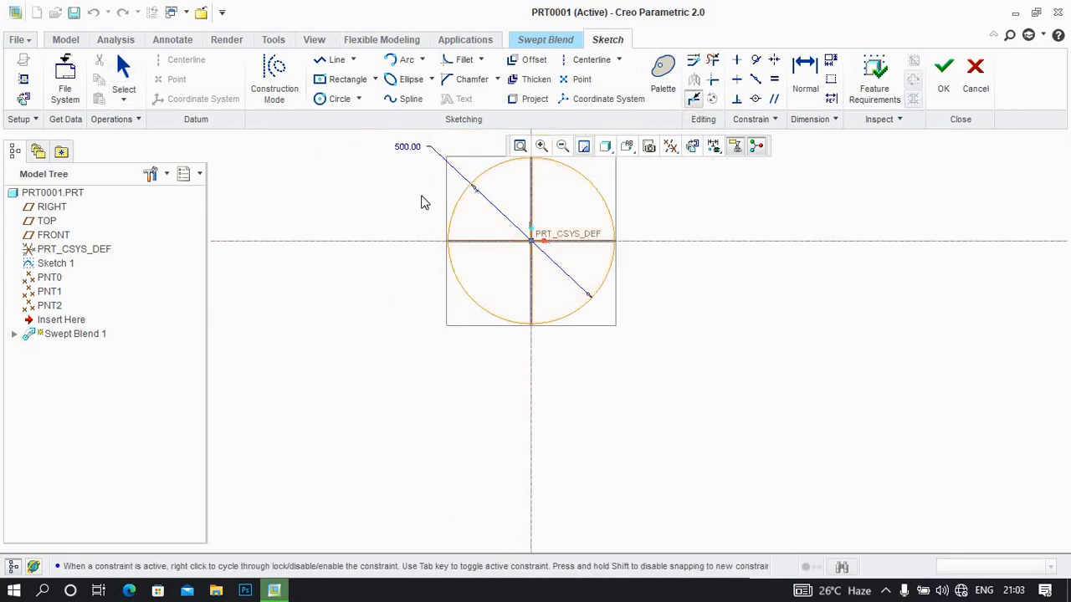
{"action": "left_click", "coordinate": [474, 181]}
{"action": "left_click", "coordinate": [593, 186]}
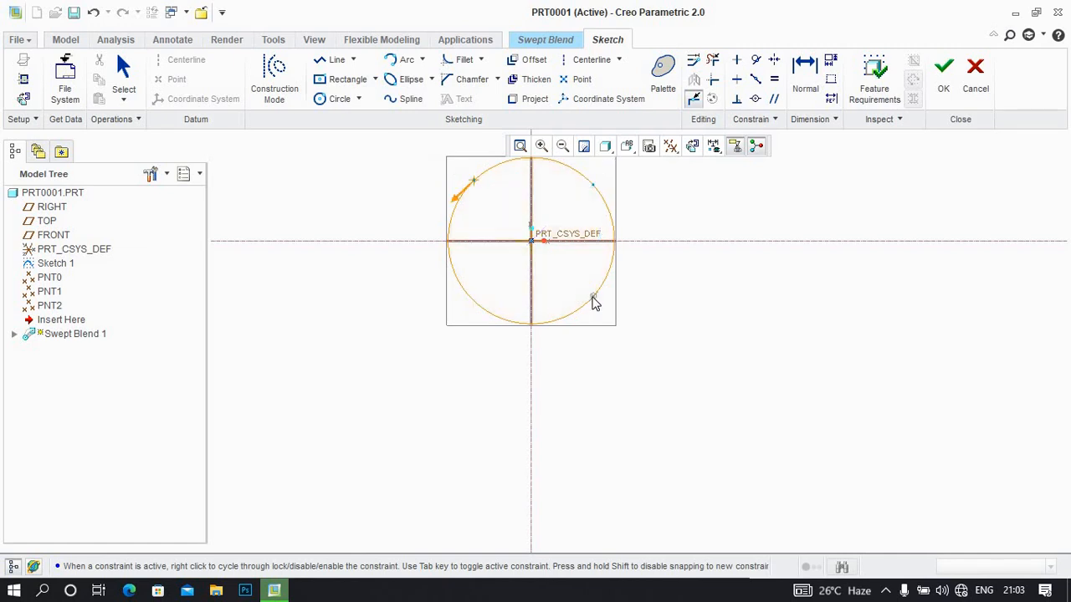
{"action": "left_click", "coordinate": [593, 298]}
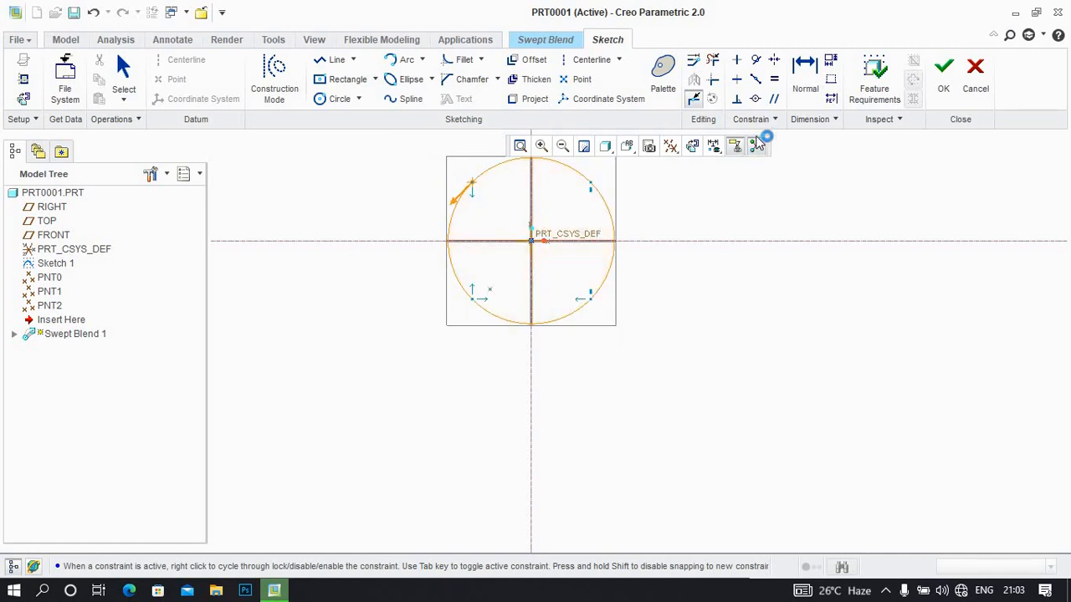
{"action": "left_click", "coordinate": [944, 79]}
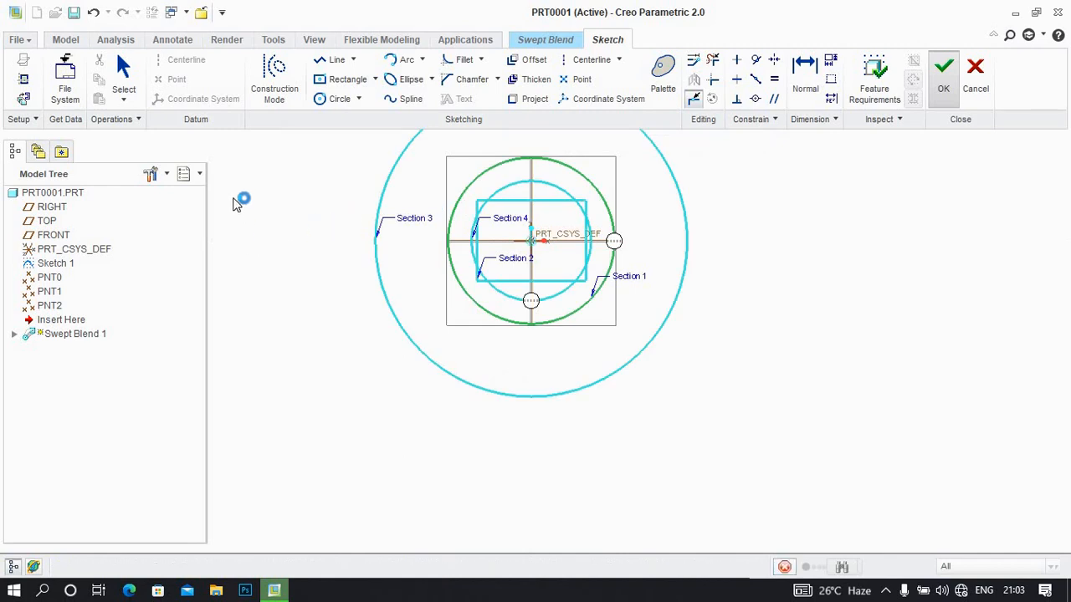
Divide Section 3's large circle into four arcs at its diagonal points and accept the section
{"action": "left_click", "coordinate": [173, 244]}
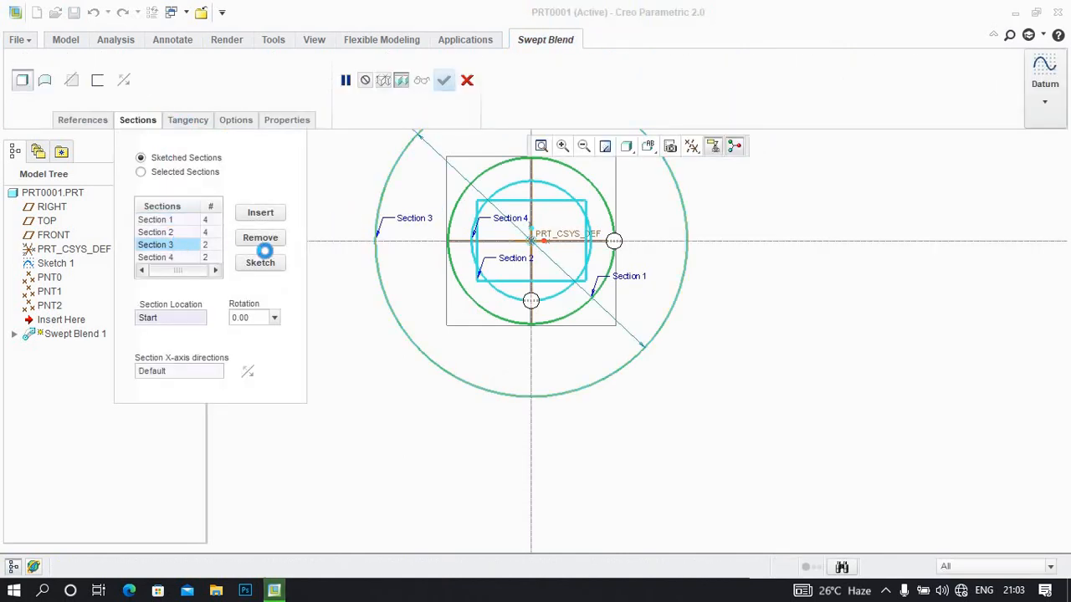
{"action": "left_click", "coordinate": [270, 264]}
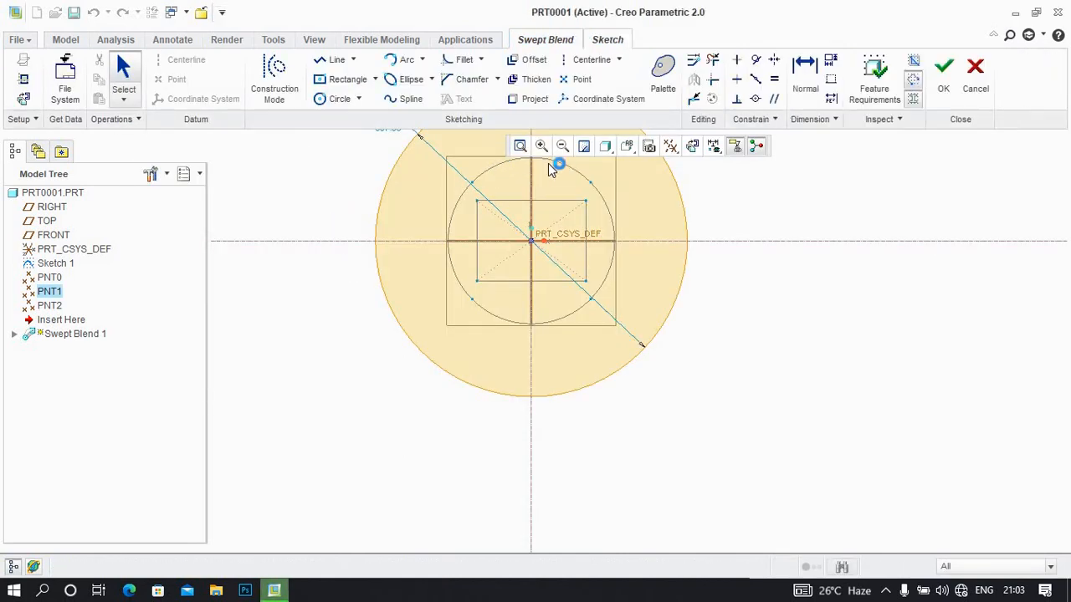
{"action": "left_click", "coordinate": [520, 146]}
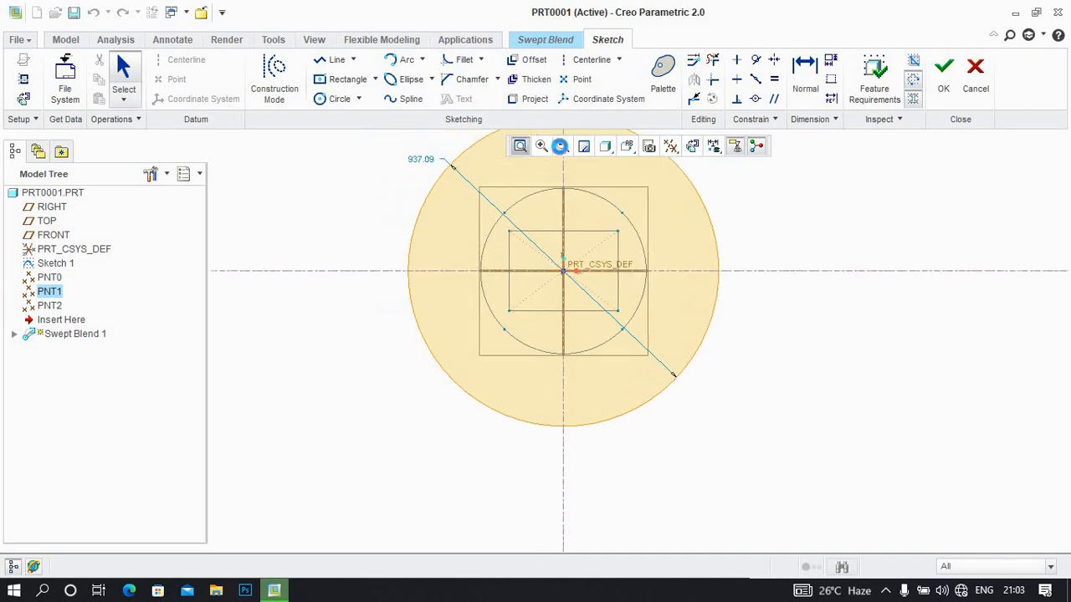
{"action": "left_click", "coordinate": [694, 99]}
{"action": "left_click", "coordinate": [531, 231]}
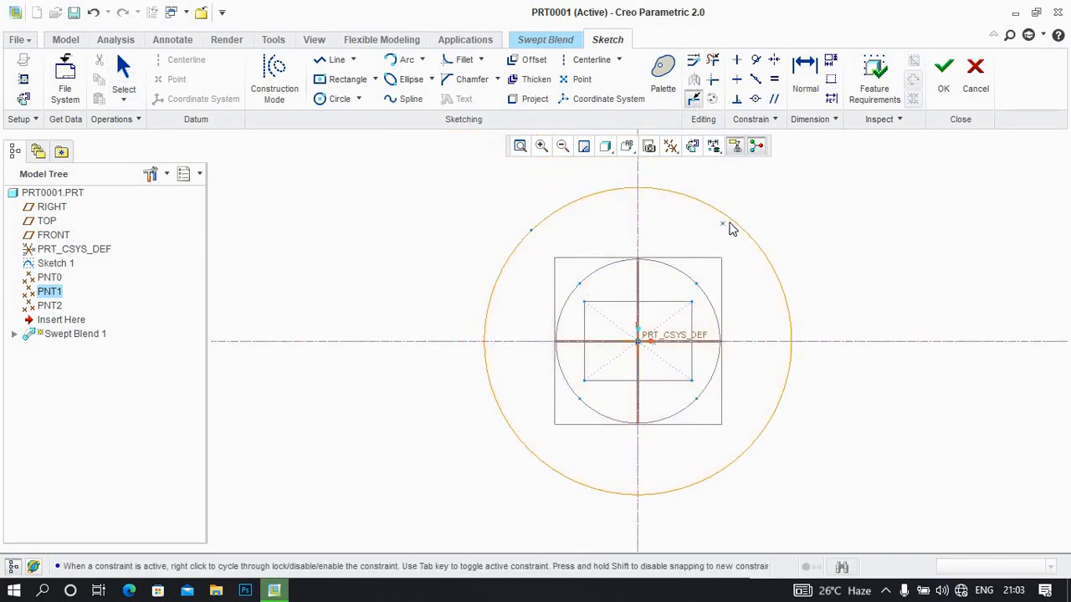
{"action": "left_click", "coordinate": [743, 228]}
{"action": "left_click", "coordinate": [943, 74]}
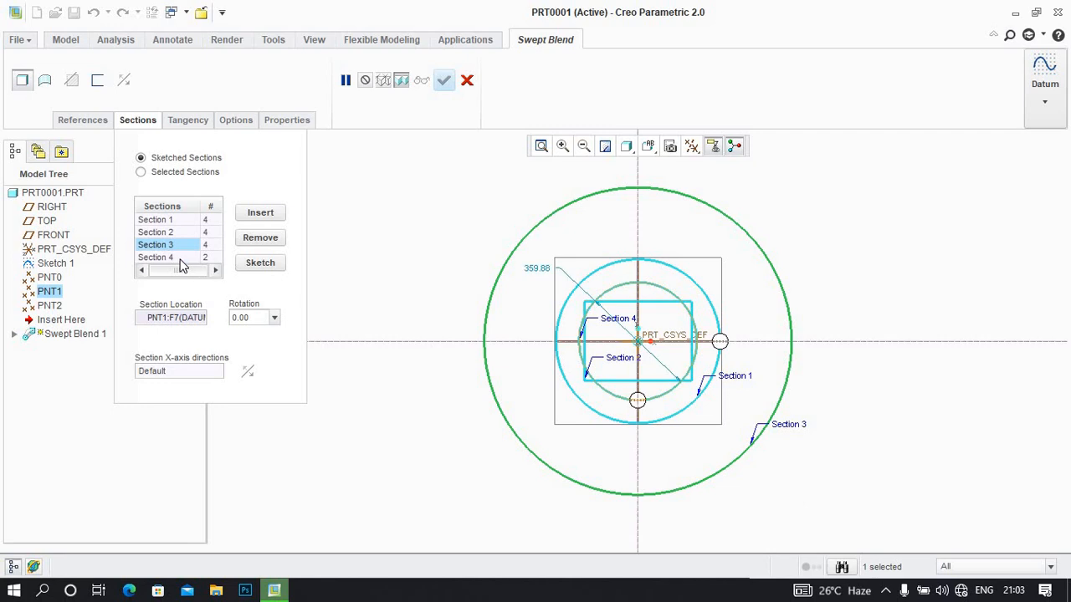
Divide Section 4's circle into four arcs at points near the rectangle's corners and accept the section
{"action": "left_click", "coordinate": [177, 257]}
{"action": "left_click", "coordinate": [260, 263]}
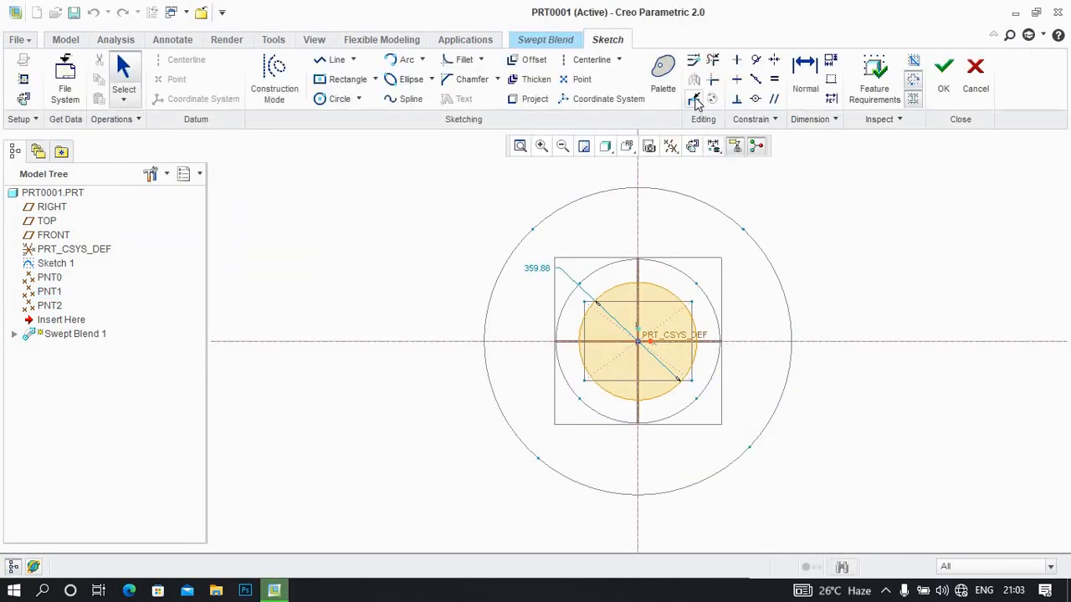
{"action": "left_click", "coordinate": [695, 99]}
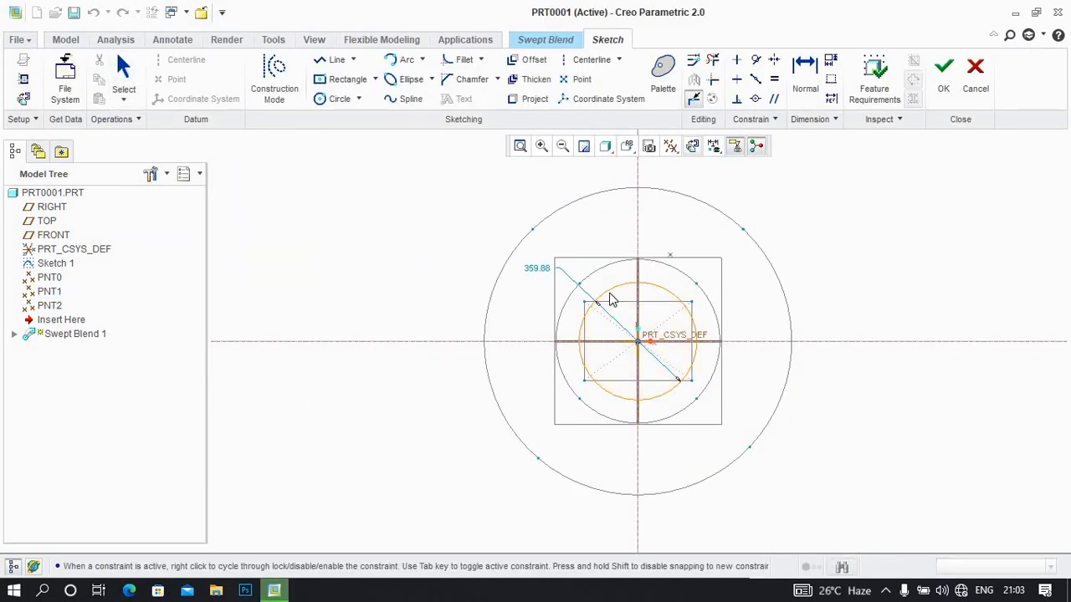
{"action": "left_click", "coordinate": [681, 303]}
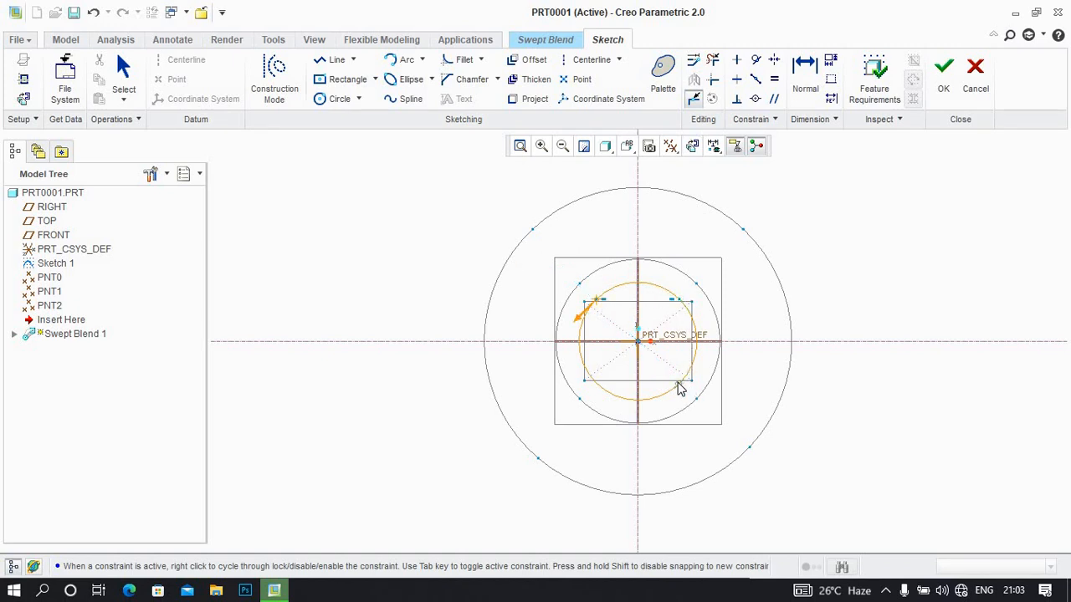
{"action": "left_click", "coordinate": [943, 71]}
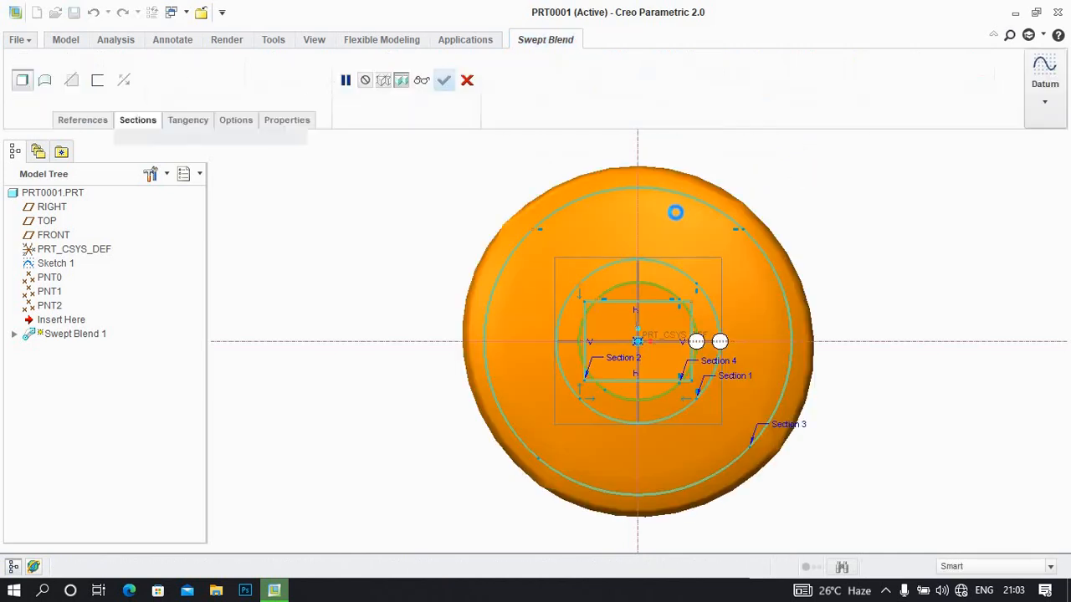
Move the start point of Section 2's rectangle to its upper-left corner in the section sketch and accept the section
{"action": "middle_click_drag", "start_coordinate": [682, 213], "coordinate": [707, 239]}
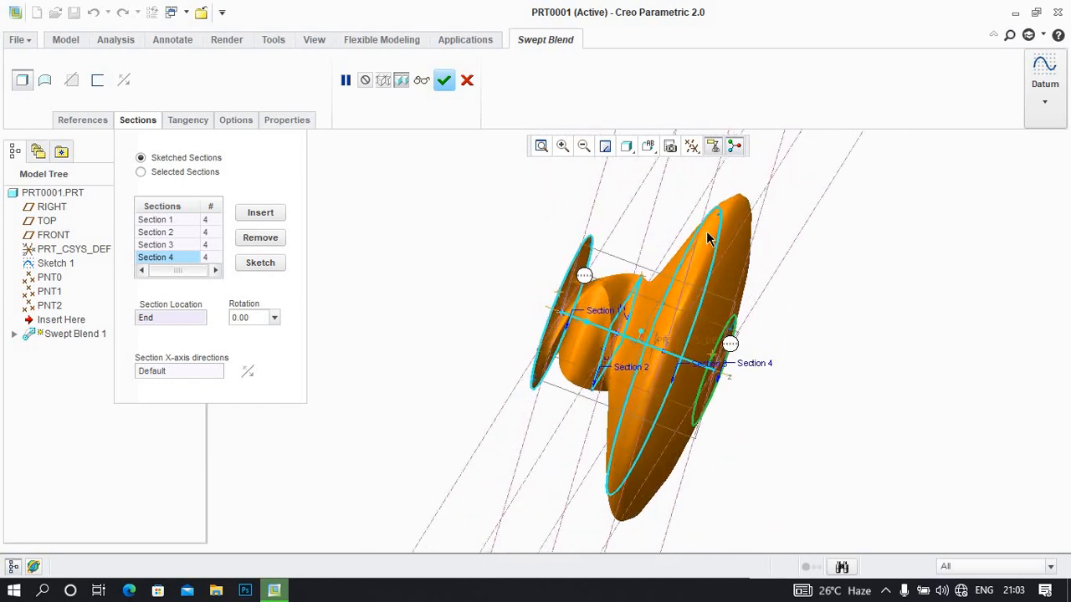
{"action": "left_click", "coordinate": [173, 235]}
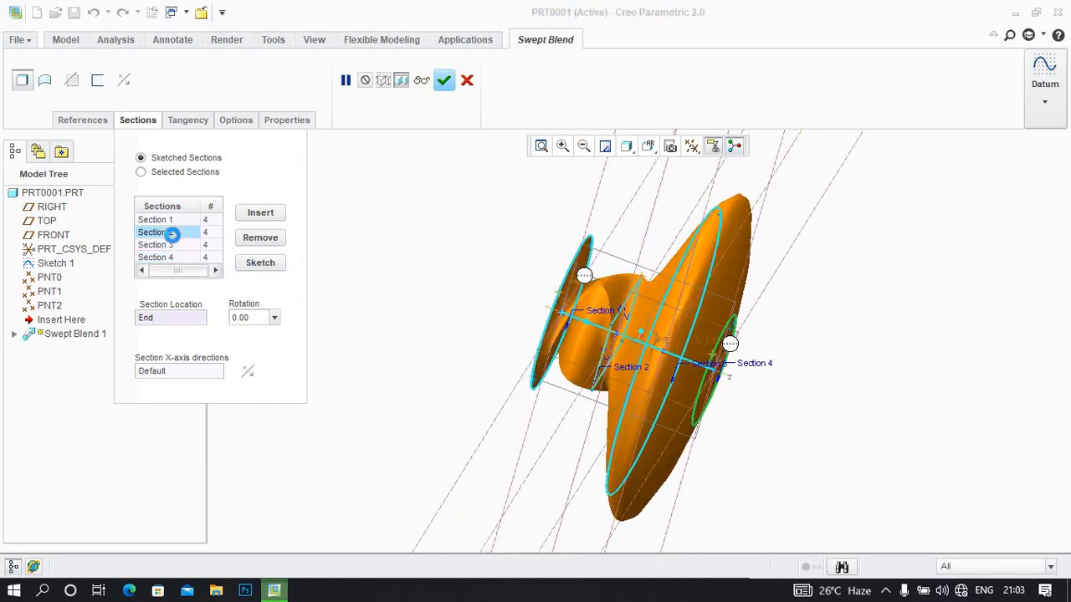
{"action": "left_click", "coordinate": [260, 262]}
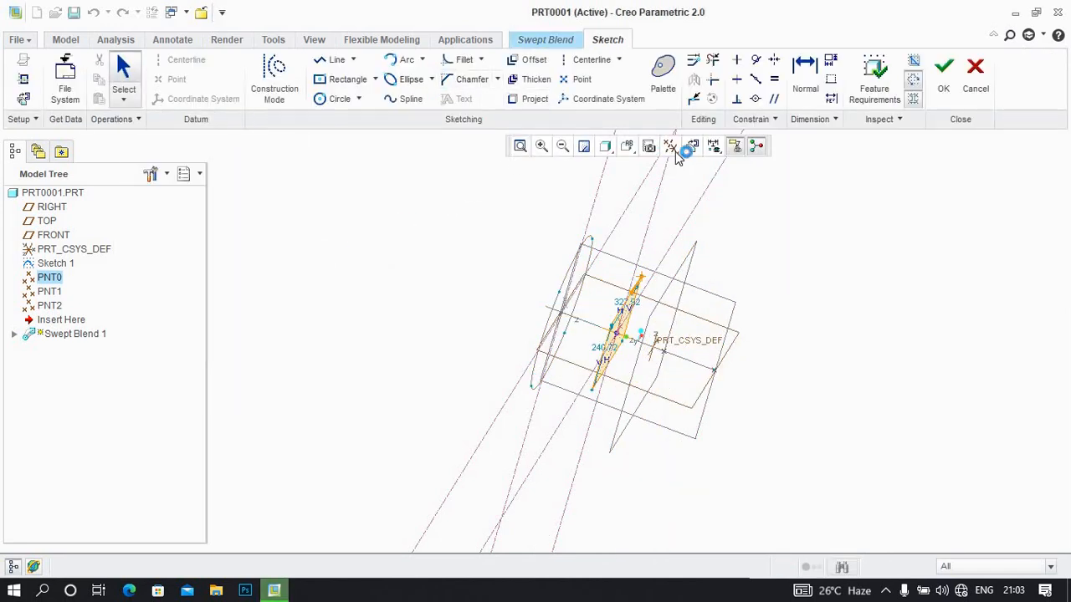
{"action": "left_click", "coordinate": [688, 147]}
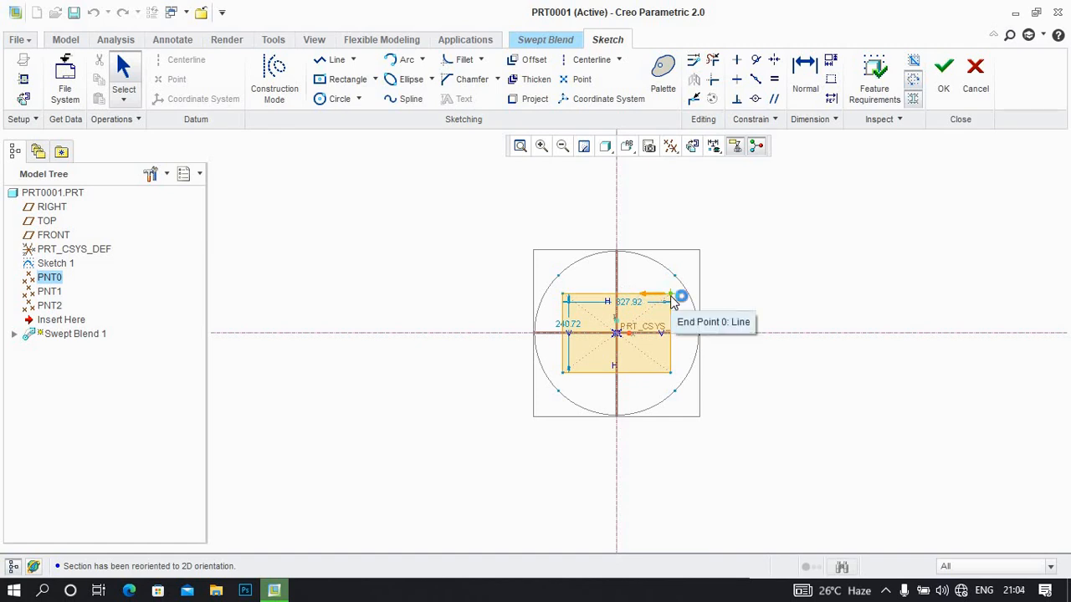
{"action": "left_click", "coordinate": [565, 298]}
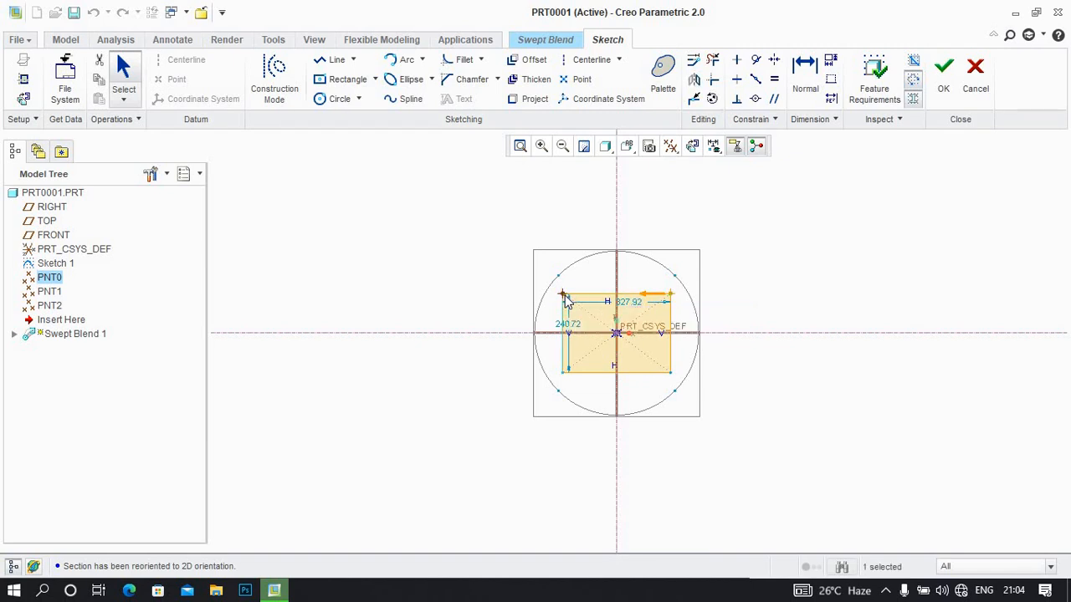
{"action": "right_click", "coordinate": [565, 298]}
{"action": "left_click", "coordinate": [596, 189]}
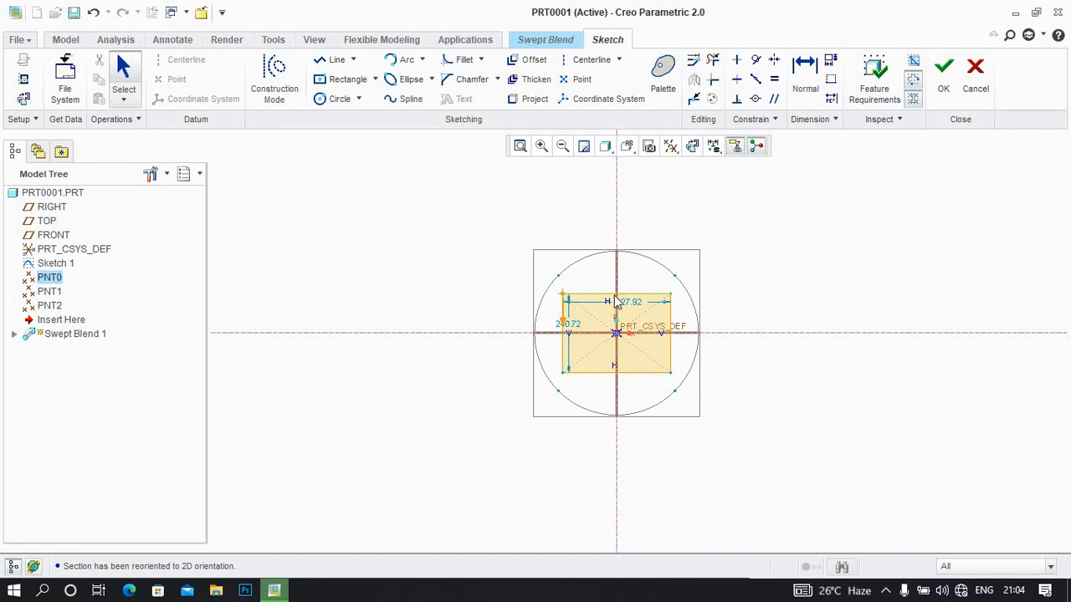
{"action": "left_click", "coordinate": [944, 72]}
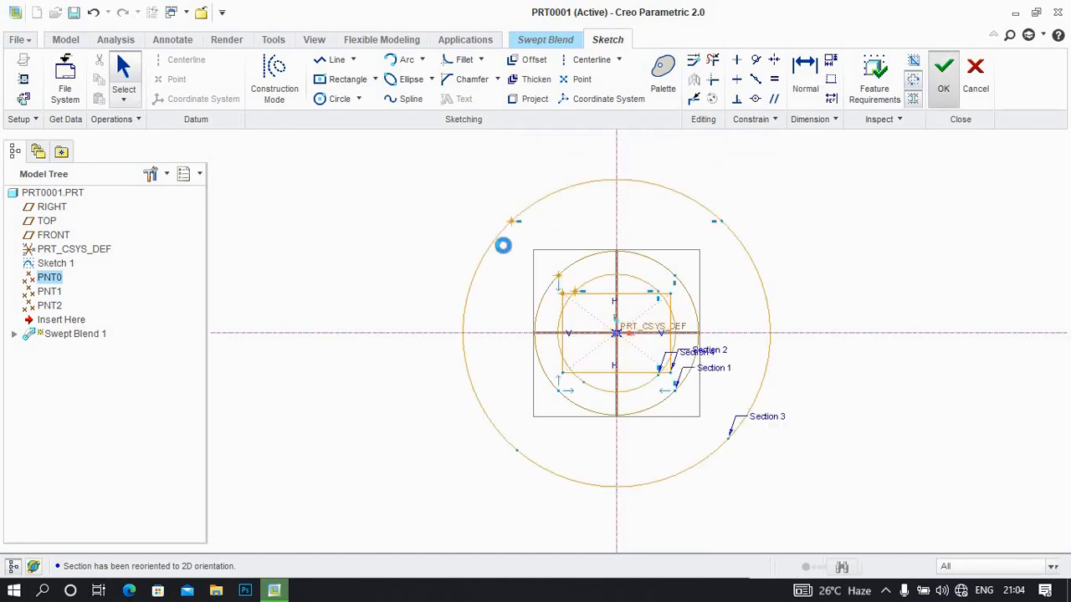
Inspect the swept blend preview from several angles and check the start point in Section 1's sketch
{"action": "middle_click_drag", "start_coordinate": [560, 282], "coordinate": [516, 327]}
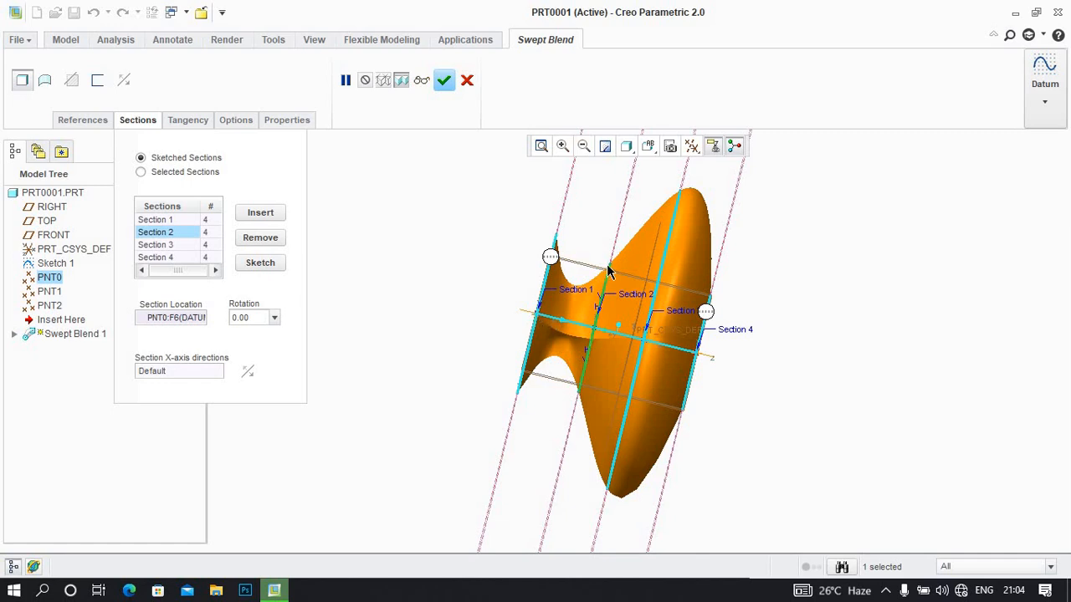
{"action": "mouse_move", "coordinate": [609, 268]}
{"action": "middle_mouse_down"}
{"action": "mouse_move", "coordinate": [617, 332]}
{"action": "mouse_move", "coordinate": [619, 273]}
{"action": "middle_mouse_up"}
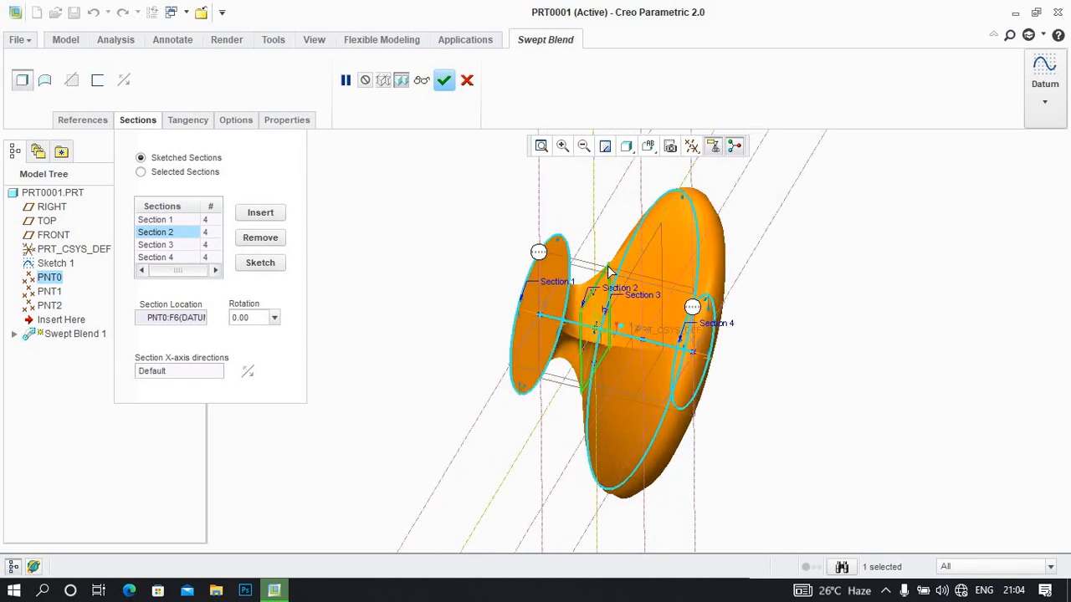
{"action": "middle_click_drag", "start_coordinate": [609, 288], "coordinate": [589, 344]}
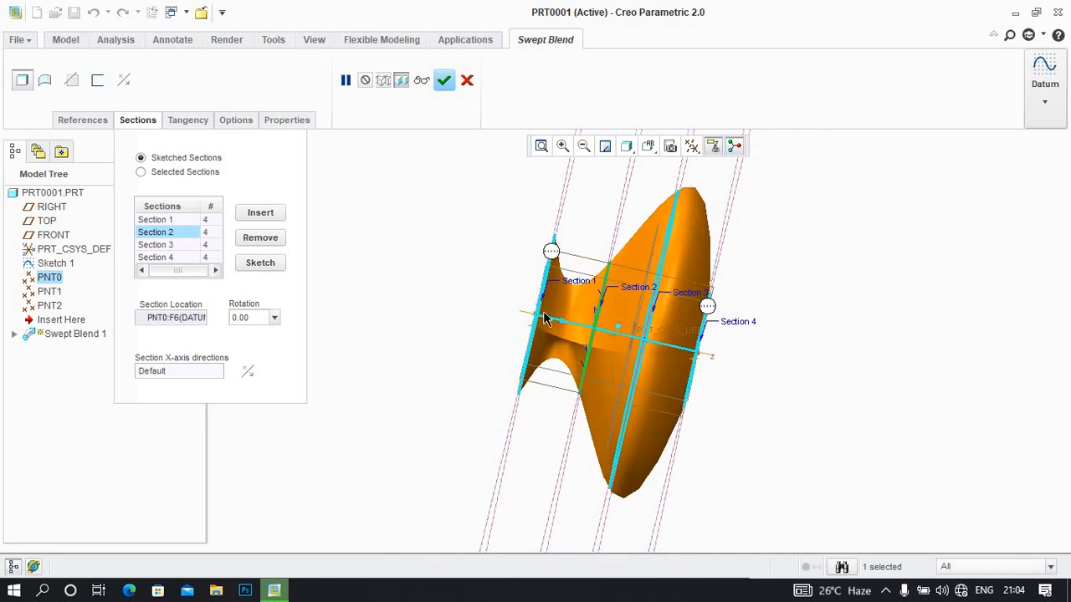
{"action": "middle_click_drag", "start_coordinate": [686, 344], "coordinate": [586, 328]}
{"action": "left_click", "coordinate": [155, 219]}
{"action": "left_click", "coordinate": [260, 264]}
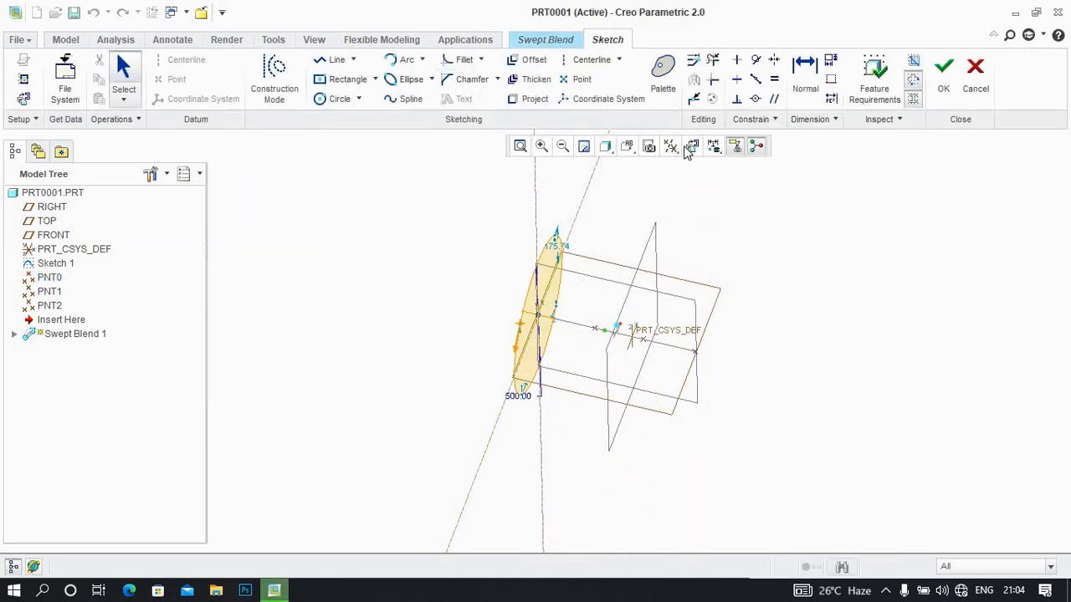
{"action": "left_click", "coordinate": [684, 145]}
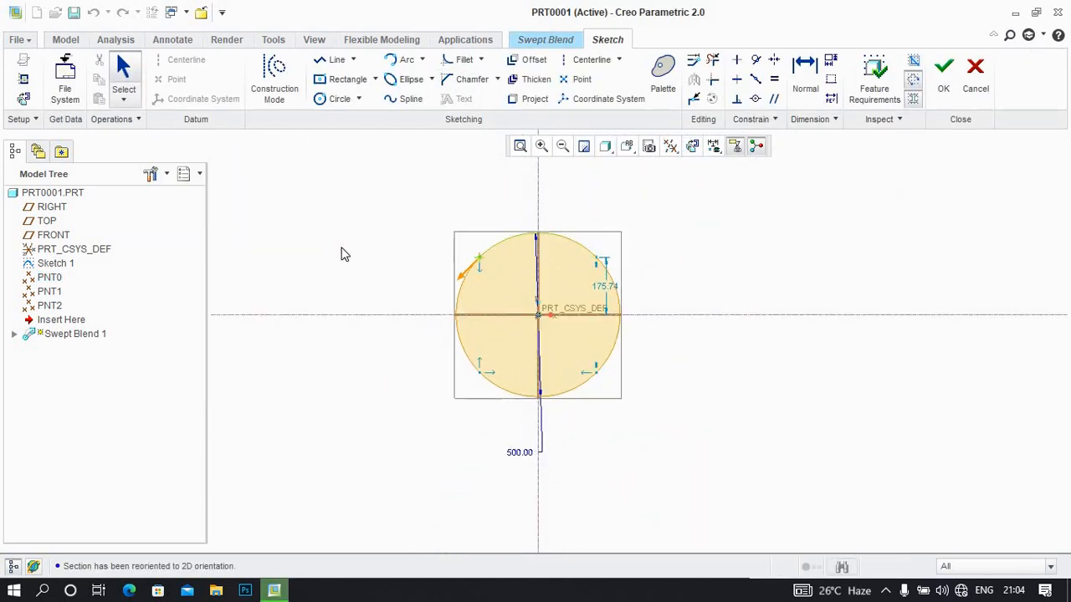
{"action": "left_click", "coordinate": [944, 73]}
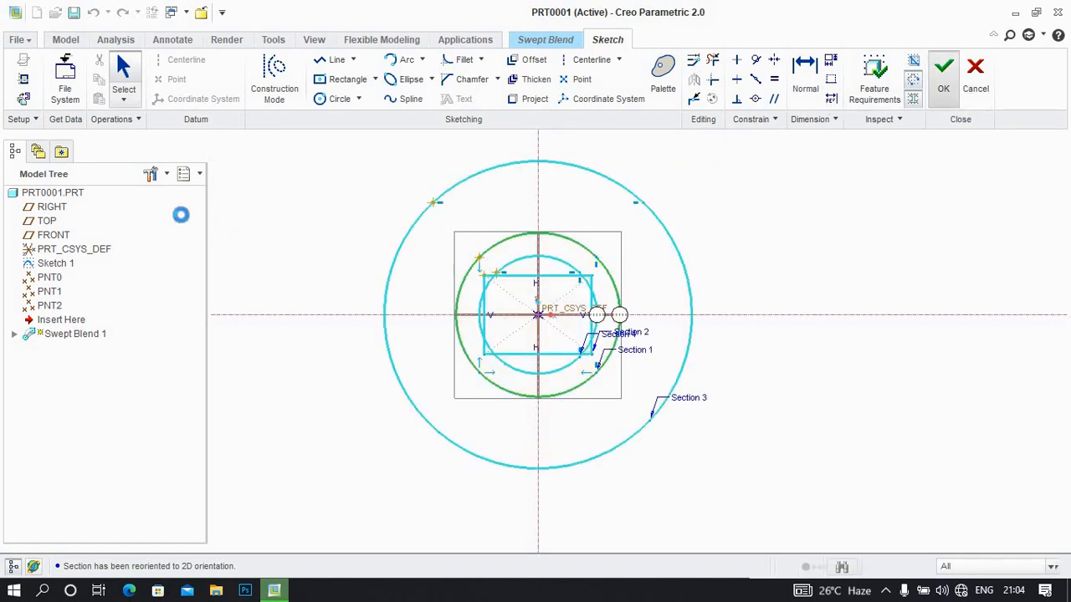
Complete the four-section swept blend as a solid feature and reopen its definition for editing
{"action": "middle_click", "coordinate": [486, 308]}
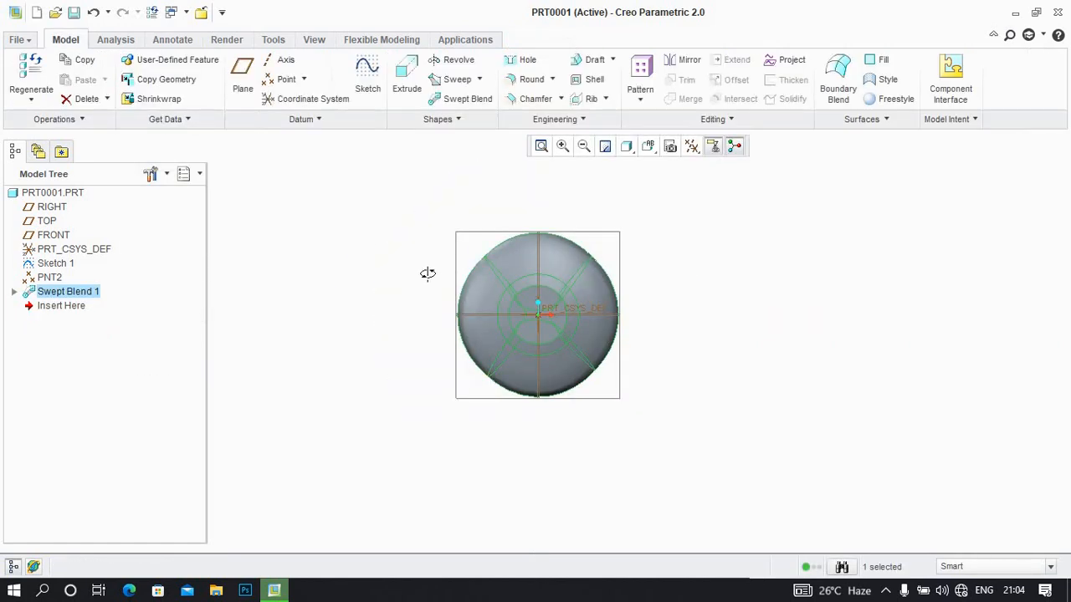
{"action": "middle_click_drag", "start_coordinate": [427, 273], "coordinate": [482, 307]}
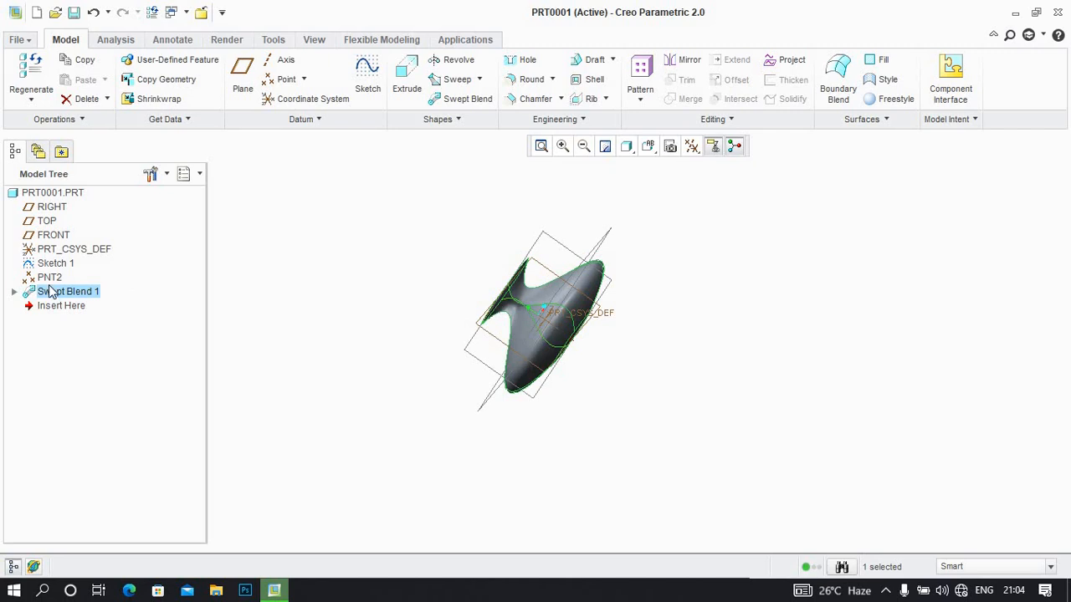
{"action": "right_click", "coordinate": [50, 294]}
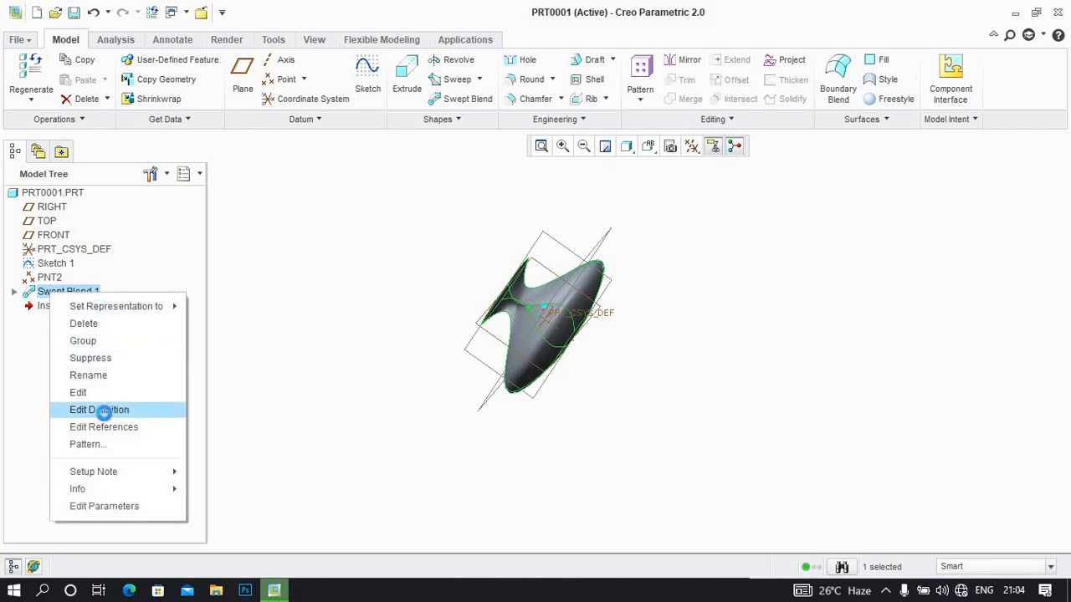
{"action": "left_click", "coordinate": [101, 410]}
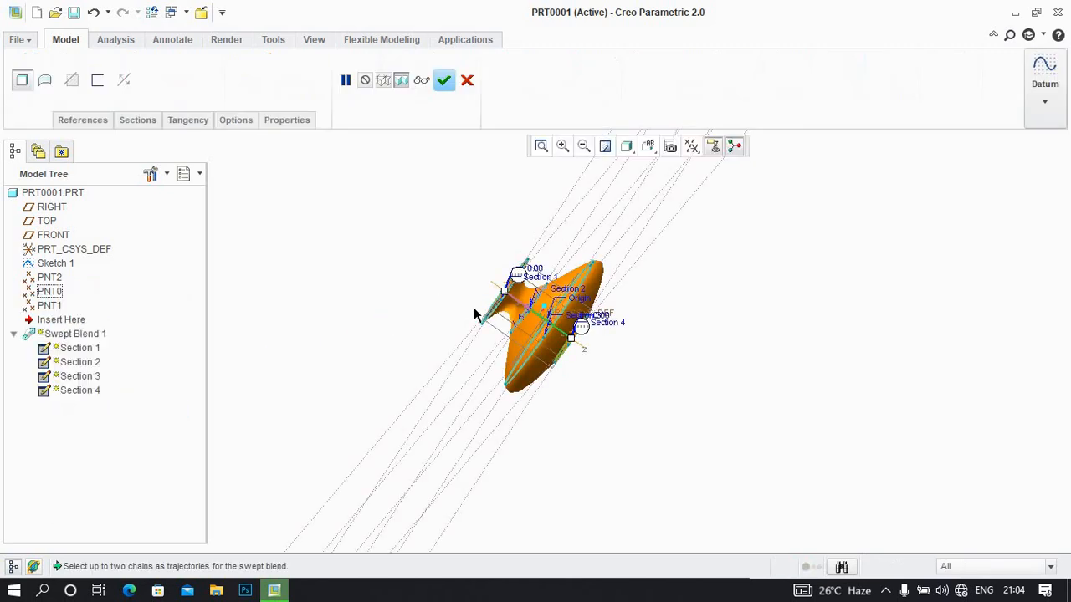
Examine the swept blend preview up close and check the start points in the sketches of Section 2 and Section 3
{"action": "middle_click_drag", "start_coordinate": [464, 291], "coordinate": [495, 294]}
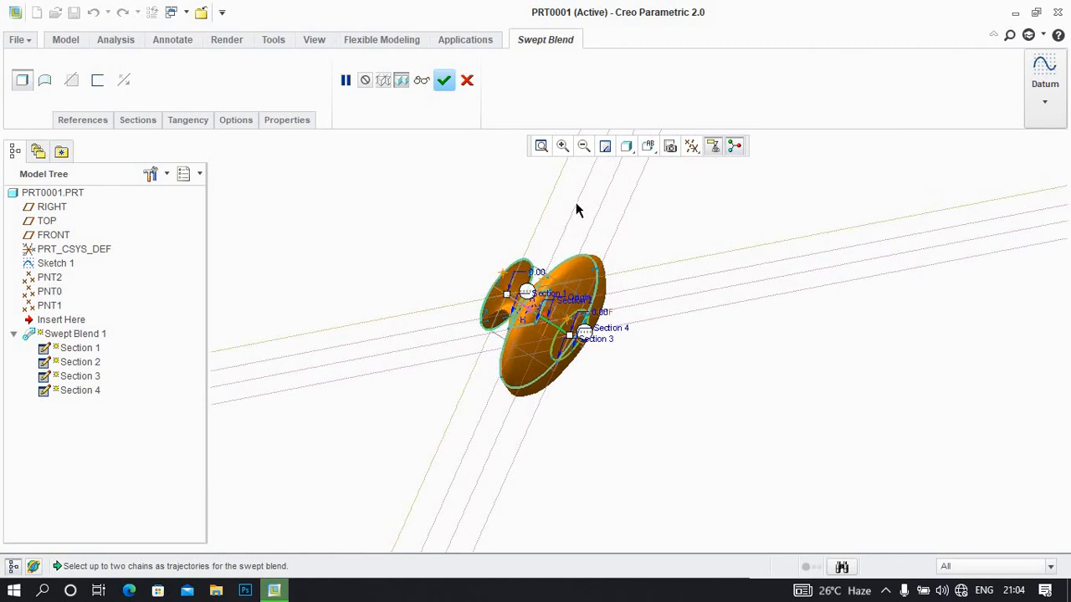
{"action": "left_click", "coordinate": [562, 146]}
{"action": "left_click", "coordinate": [435, 260]}
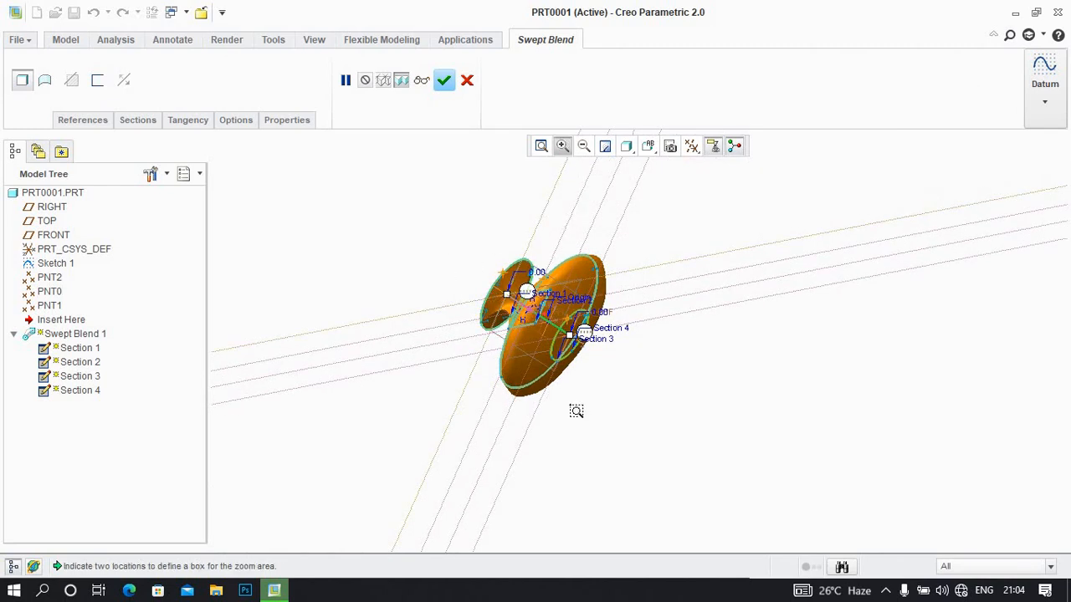
{"action": "left_click", "coordinate": [684, 432]}
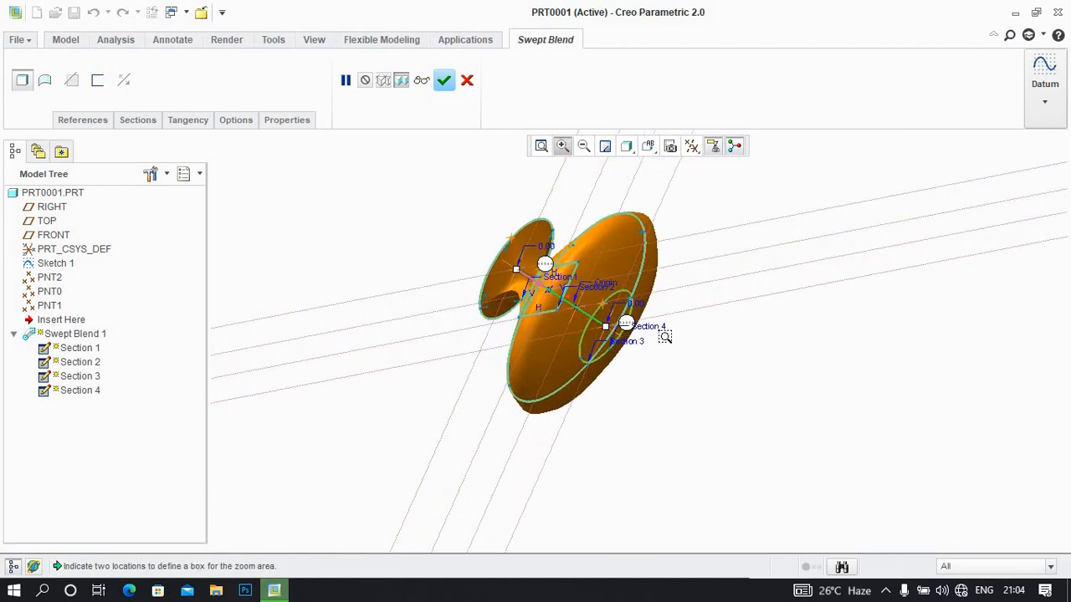
{"action": "left_click", "coordinate": [135, 122]}
{"action": "left_click", "coordinate": [163, 233]}
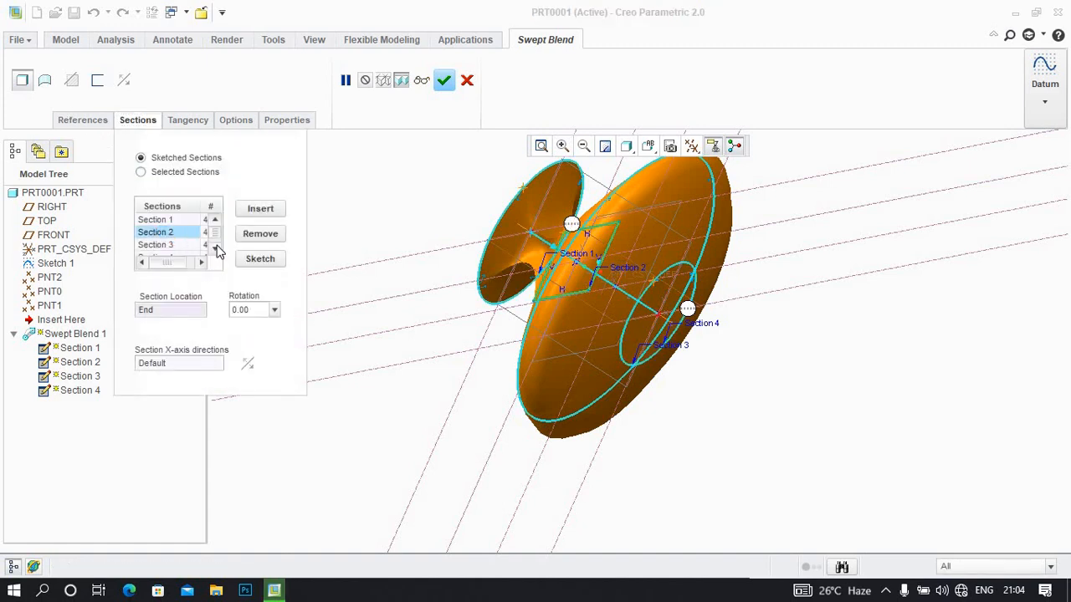
{"action": "left_click", "coordinate": [260, 259]}
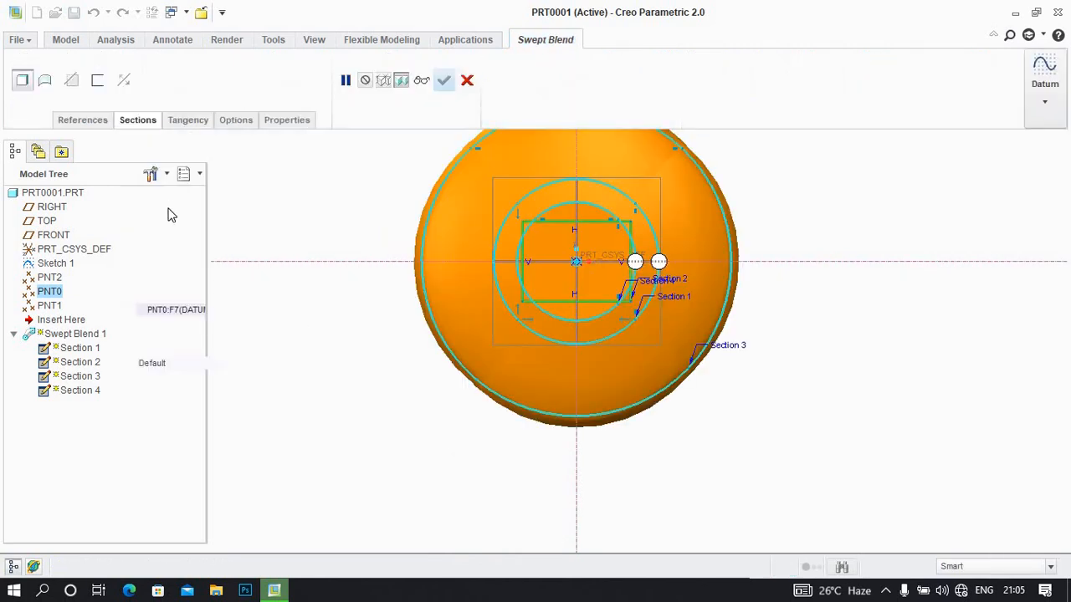
{"action": "left_click", "coordinate": [168, 244]}
{"action": "left_click", "coordinate": [253, 259]}
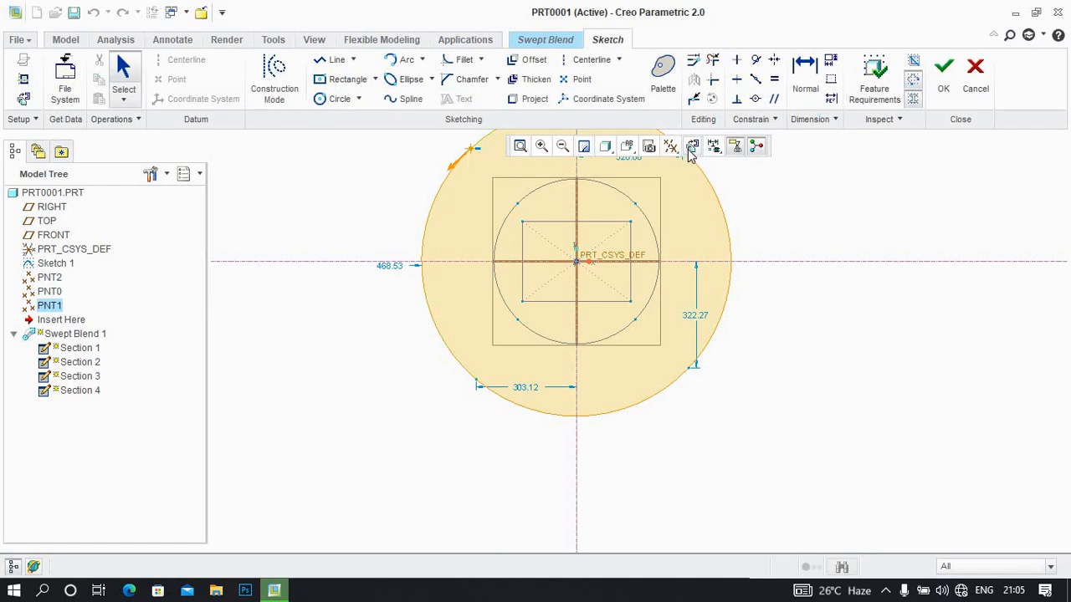
{"action": "left_click", "coordinate": [943, 74]}
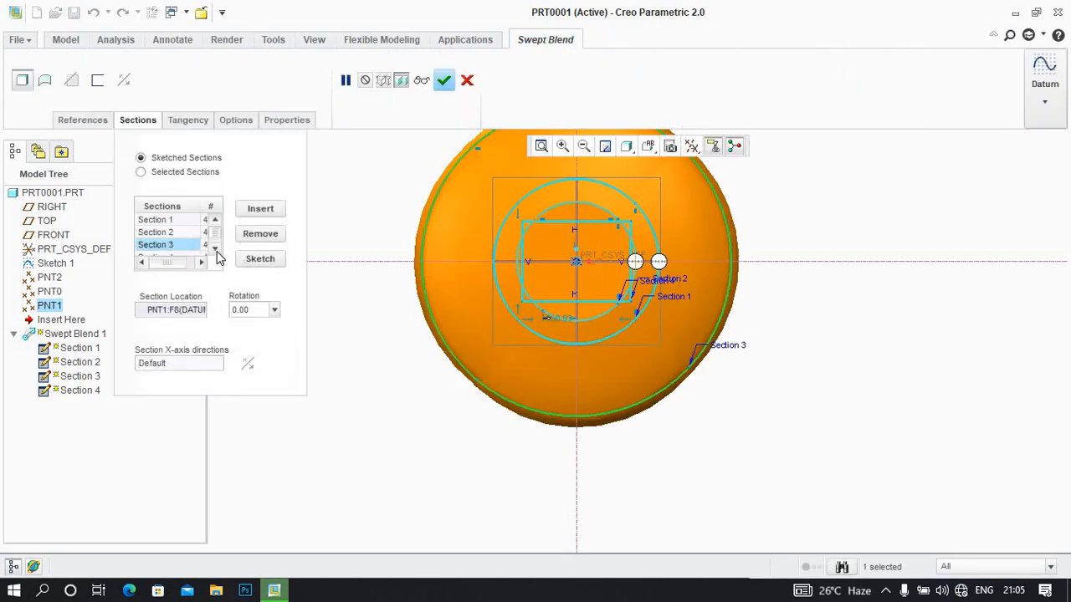
Check the start point in Section 4's sketch and accept the redefined swept blend
{"action": "left_click", "coordinate": [215, 250]}
{"action": "left_click", "coordinate": [259, 257]}
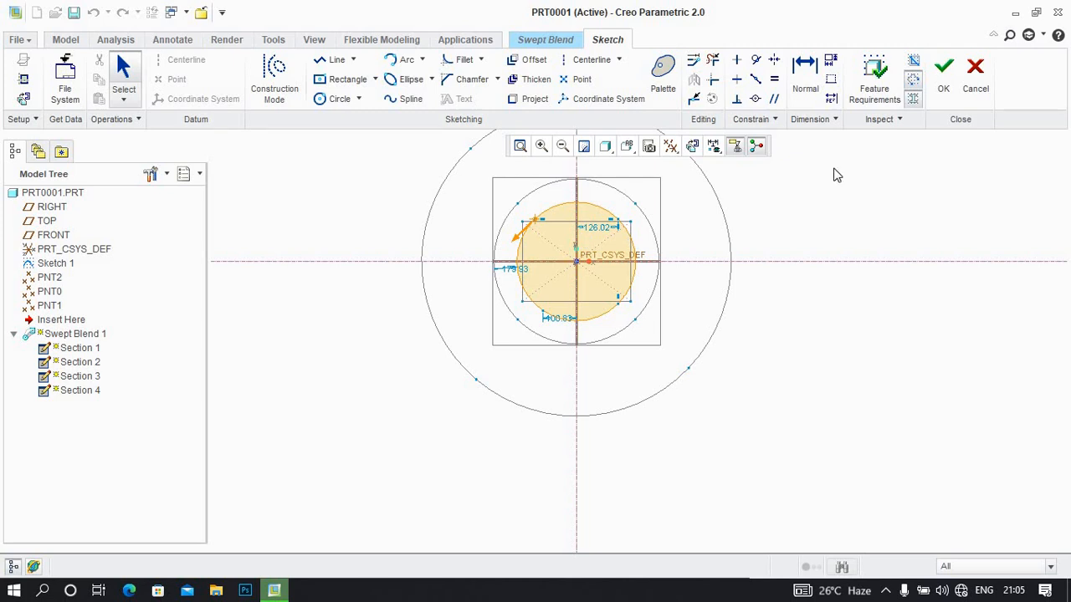
{"action": "left_click", "coordinate": [945, 88]}
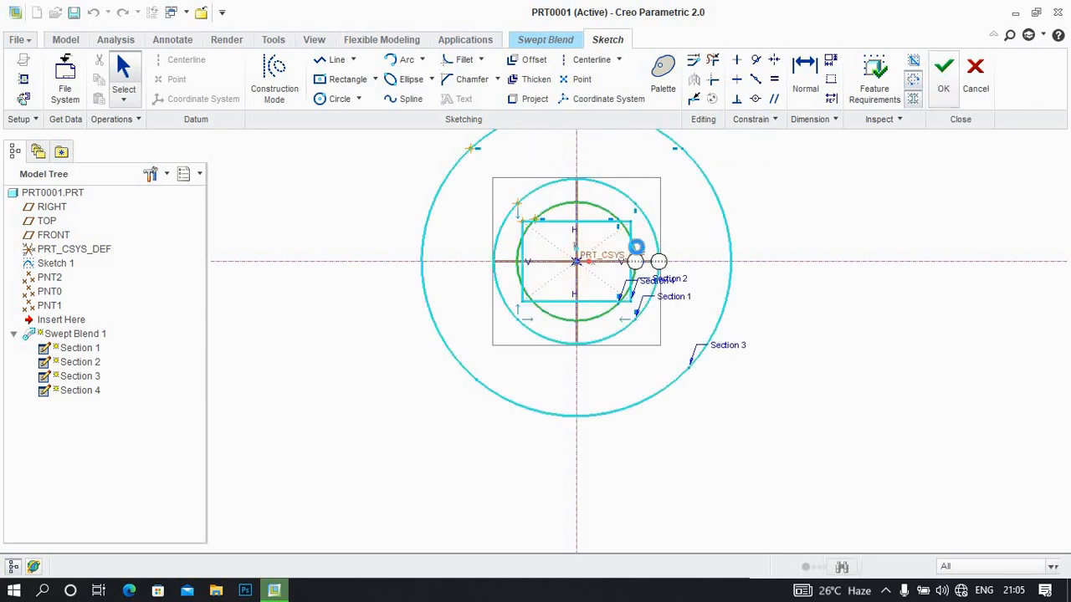
{"action": "mouse_move", "coordinate": [621, 238]}
{"action": "middle_mouse_down"}
{"action": "mouse_move", "coordinate": [694, 266]}
{"action": "mouse_move", "coordinate": [677, 275]}
{"action": "middle_mouse_up"}
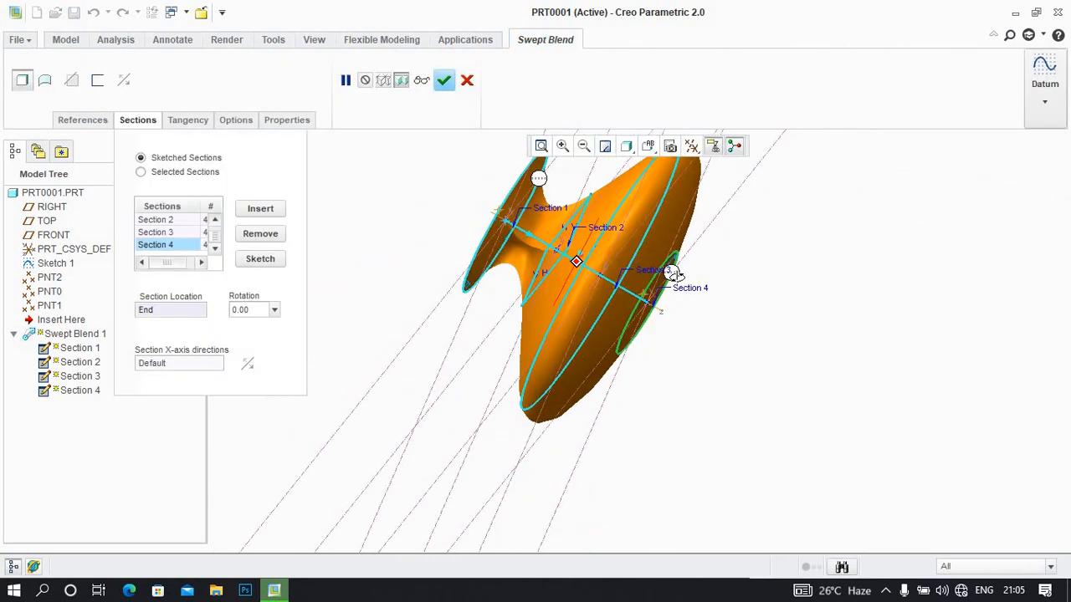
{"action": "left_click", "coordinate": [446, 84]}
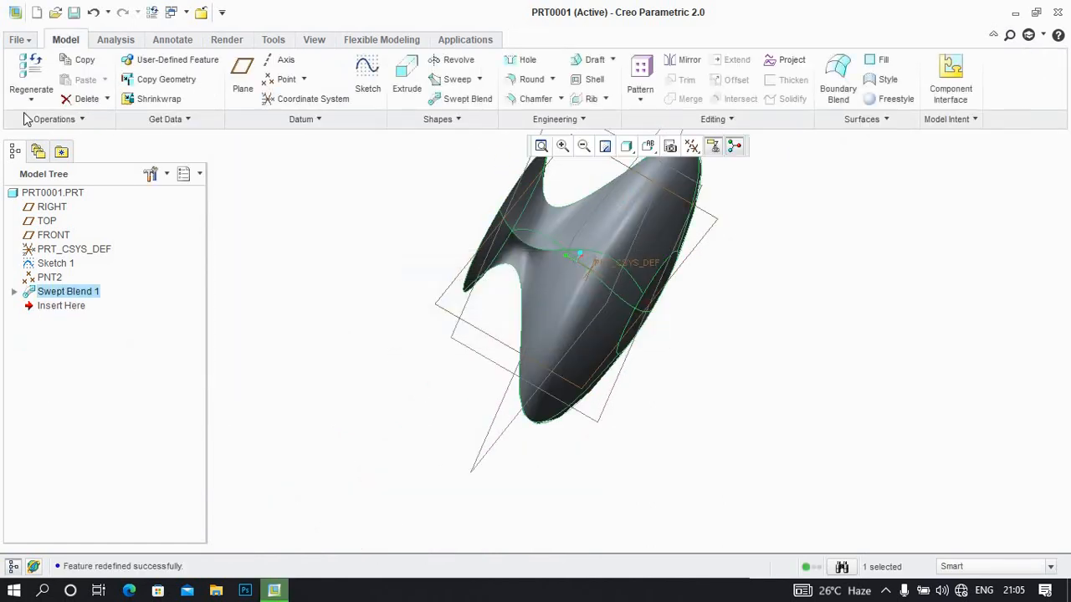
{"action": "left_click", "coordinate": [33, 13]}
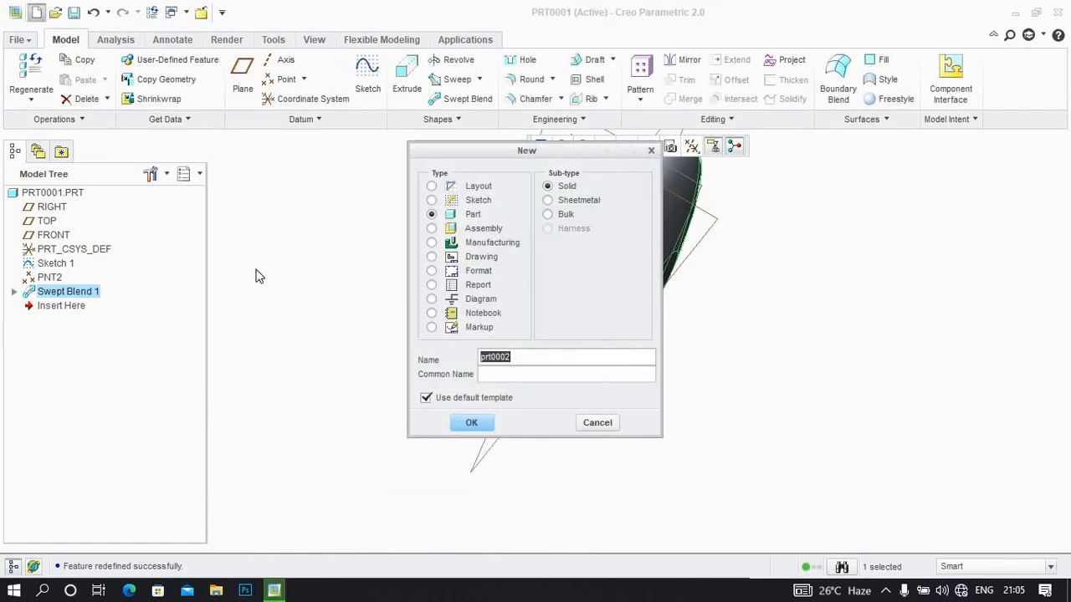
{"action": "left_click", "coordinate": [472, 420]}
{"action": "left_click", "coordinate": [596, 422]}
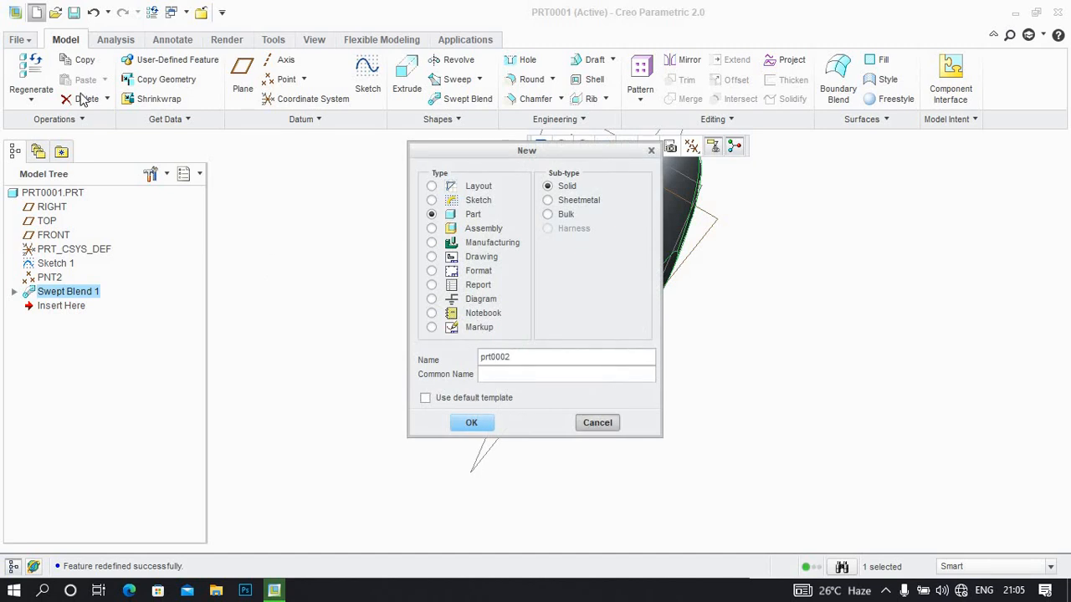
Save the swept blend part PRT0001
{"action": "left_click", "coordinate": [19, 40]}
{"action": "left_click", "coordinate": [41, 132]}
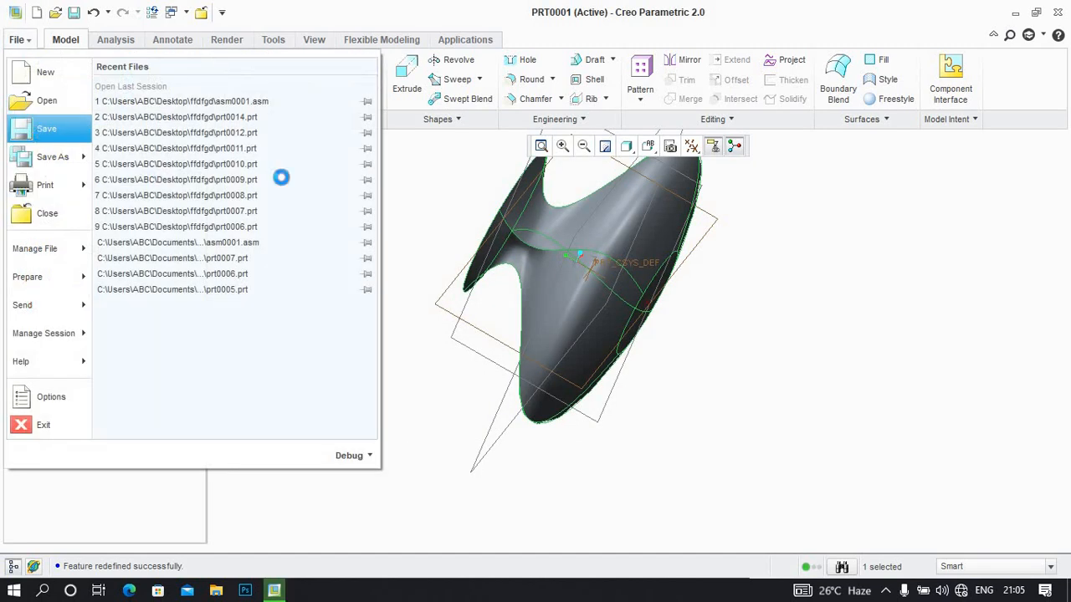
{"action": "left_click", "coordinate": [407, 478]}
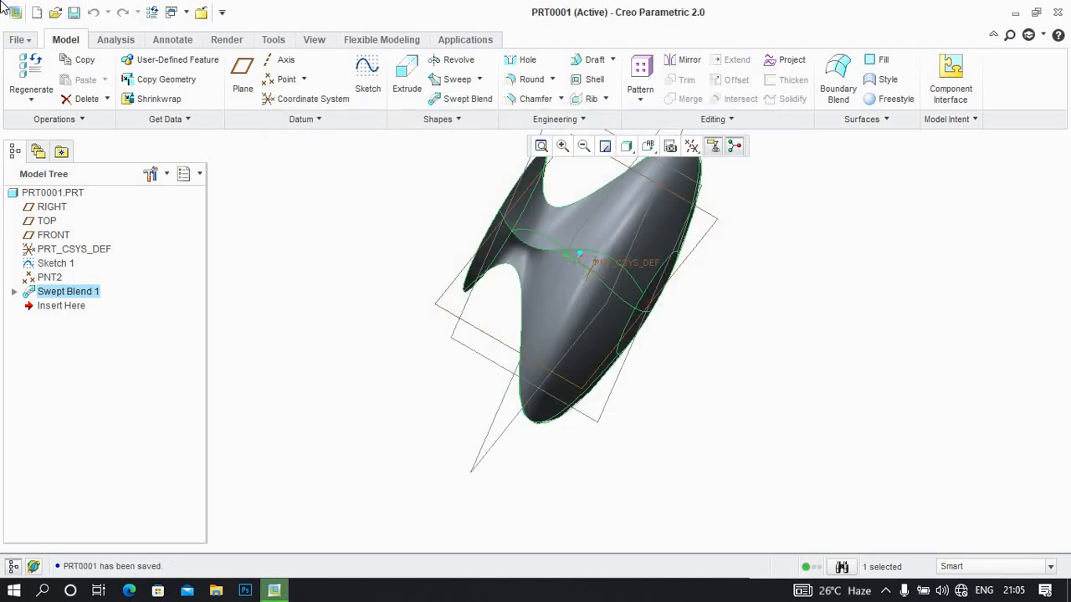
Create a new solid part prt0002 from the mmns_part_solid template instead of the default template
{"action": "left_click", "coordinate": [37, 12]}
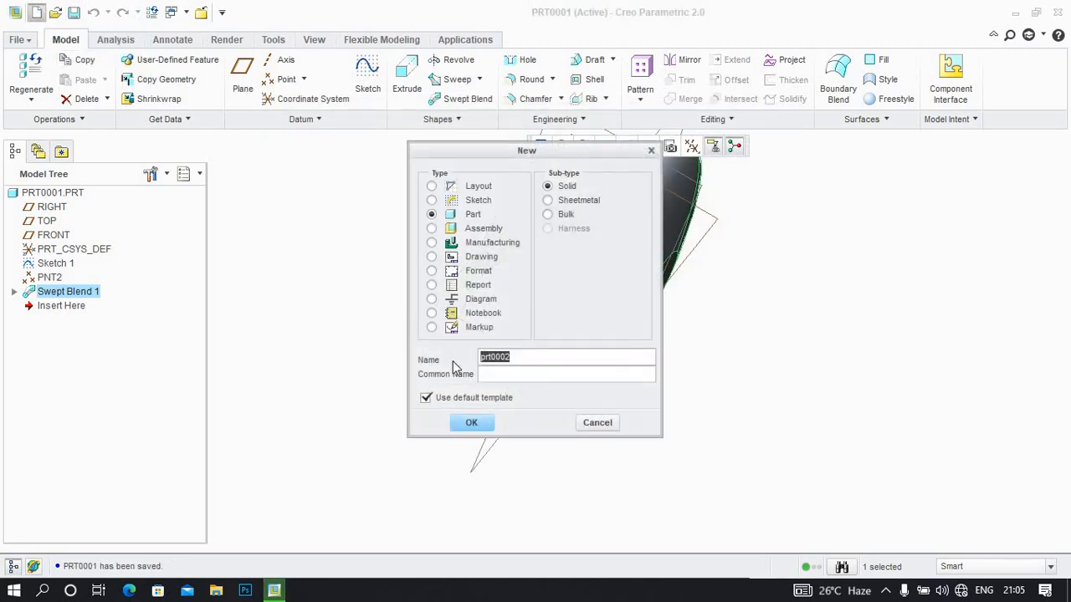
{"action": "left_click", "coordinate": [456, 399]}
{"action": "left_click", "coordinate": [467, 424]}
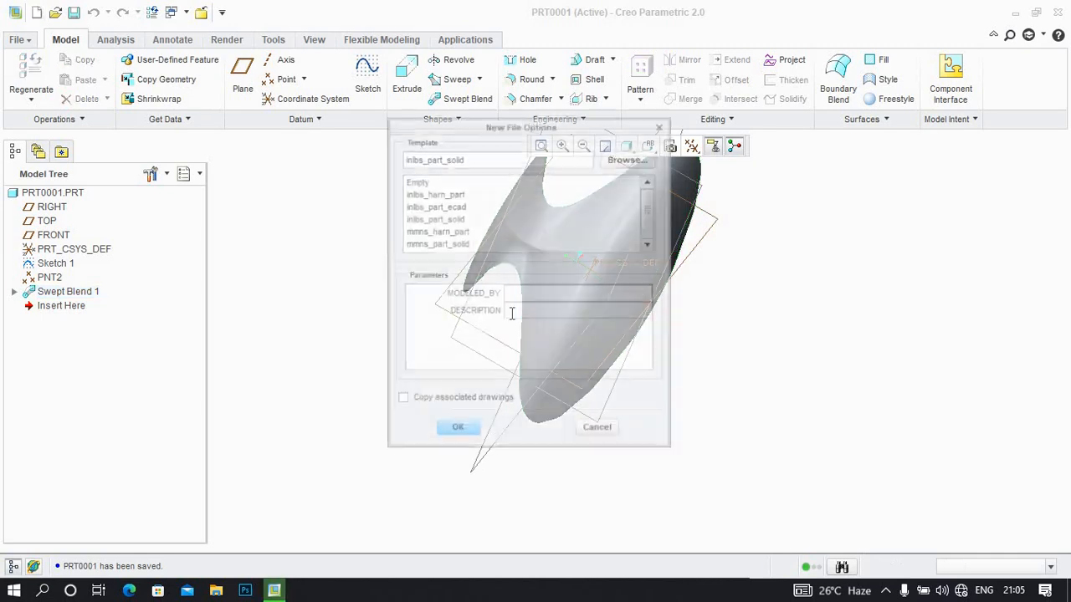
{"action": "left_click", "coordinate": [422, 243]}
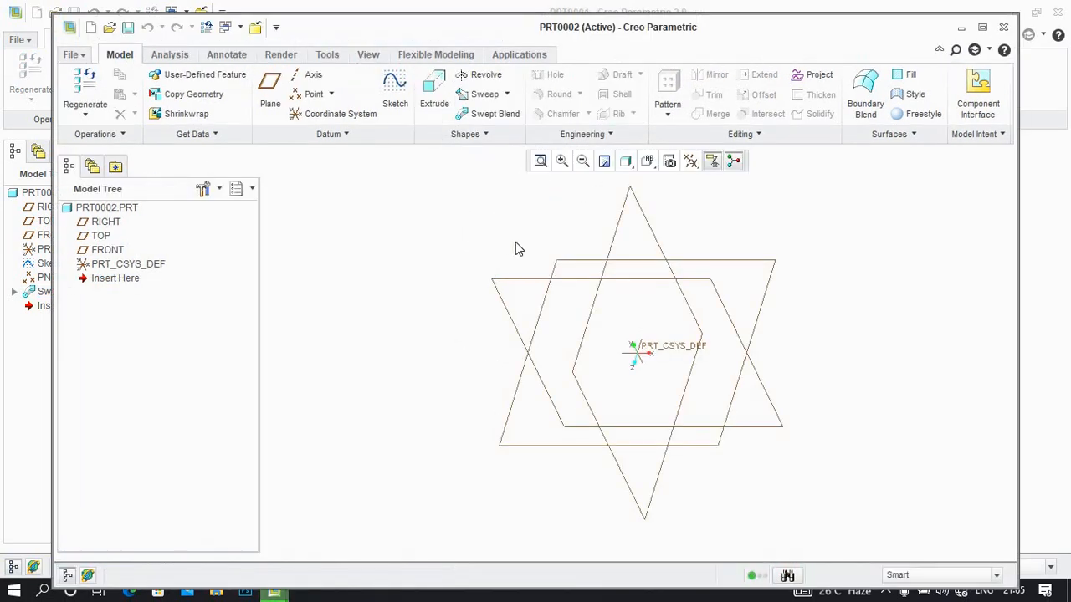
Sketch a wide rectangle centred on the origin of the FRONT plane and accept the sketch
{"action": "left_click", "coordinate": [395, 92]}
{"action": "double_click", "coordinate": [777, 37]}
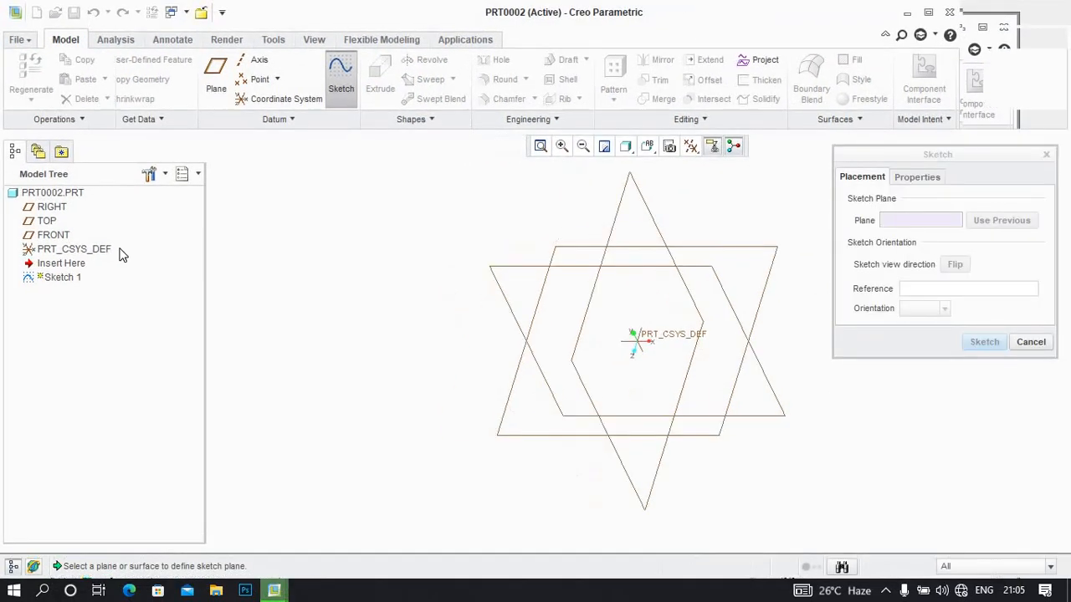
{"action": "left_click", "coordinate": [60, 236]}
{"action": "left_click", "coordinate": [983, 342]}
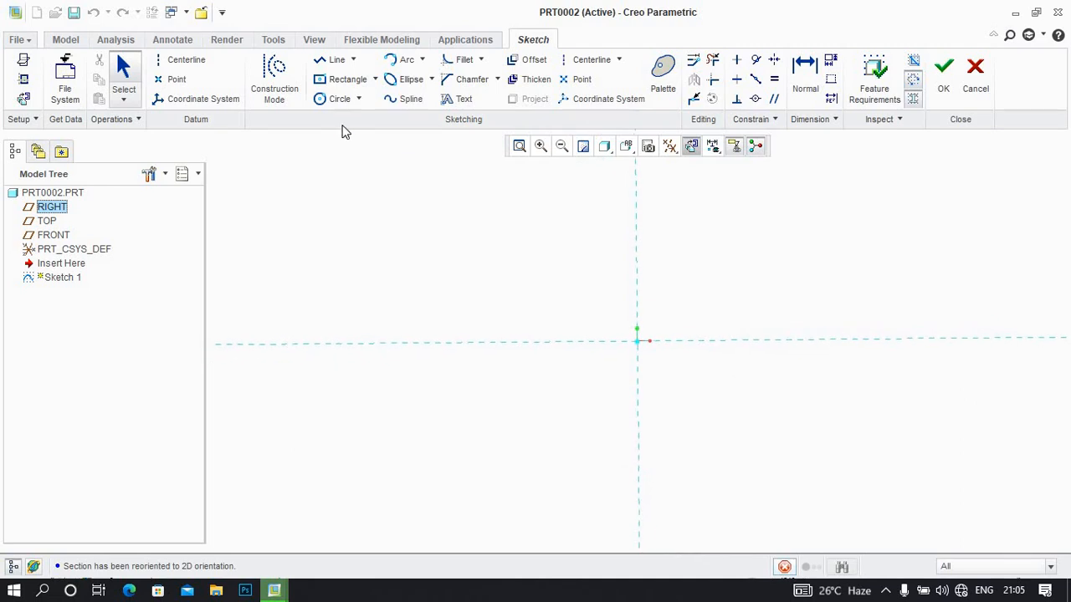
{"action": "left_click", "coordinate": [343, 78]}
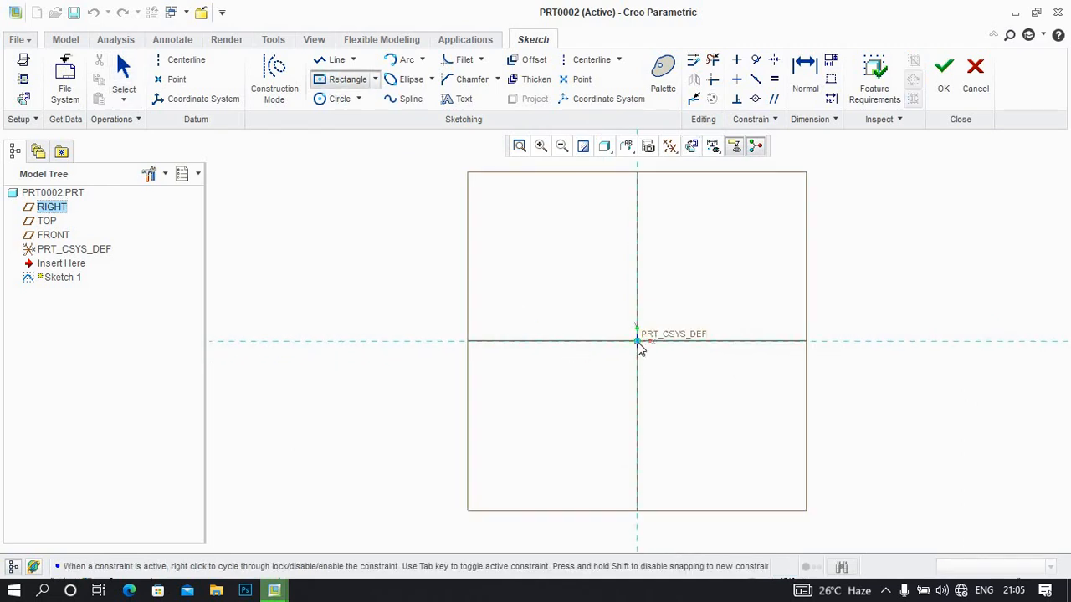
{"action": "left_click", "coordinate": [637, 342]}
{"action": "left_click", "coordinate": [383, 201]}
{"action": "left_click", "coordinate": [943, 77]}
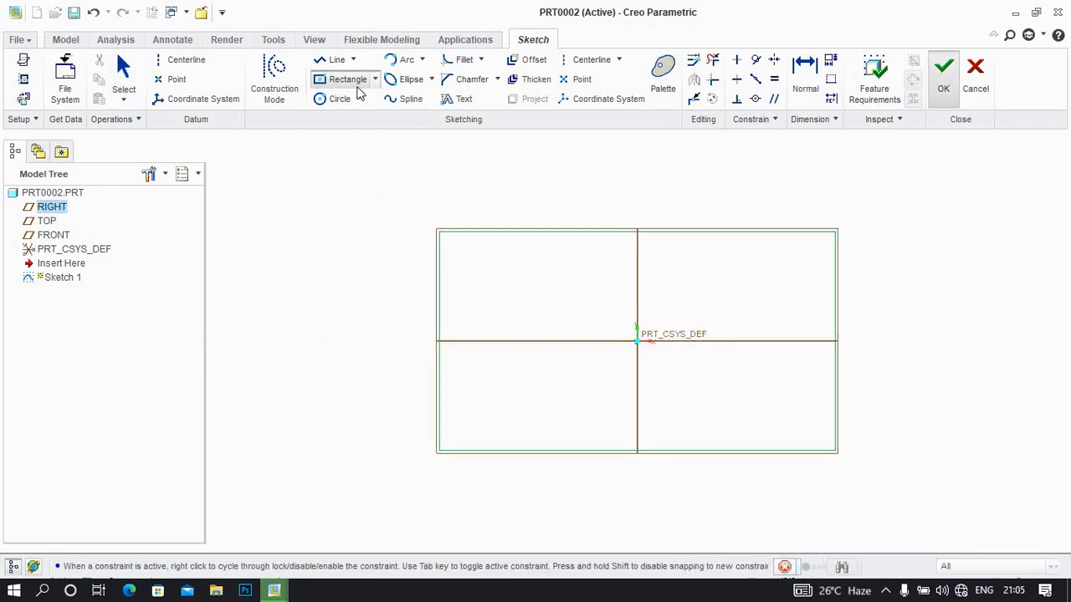
Extrude the rectangle into a solid block 261.88 mm deep
{"action": "left_click", "coordinate": [406, 71]}
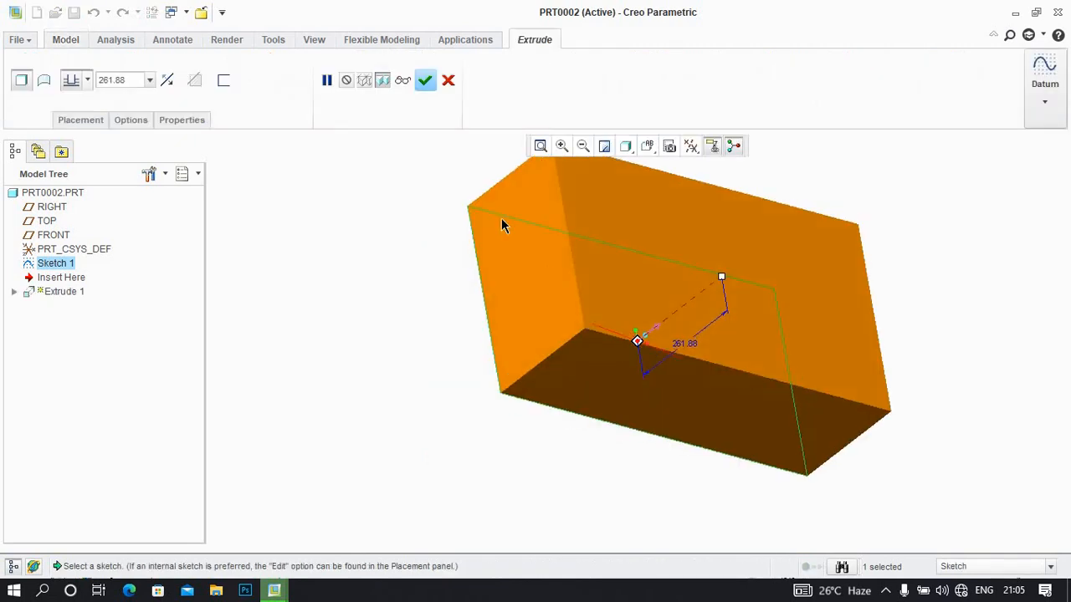
{"action": "left_click", "coordinate": [425, 79]}
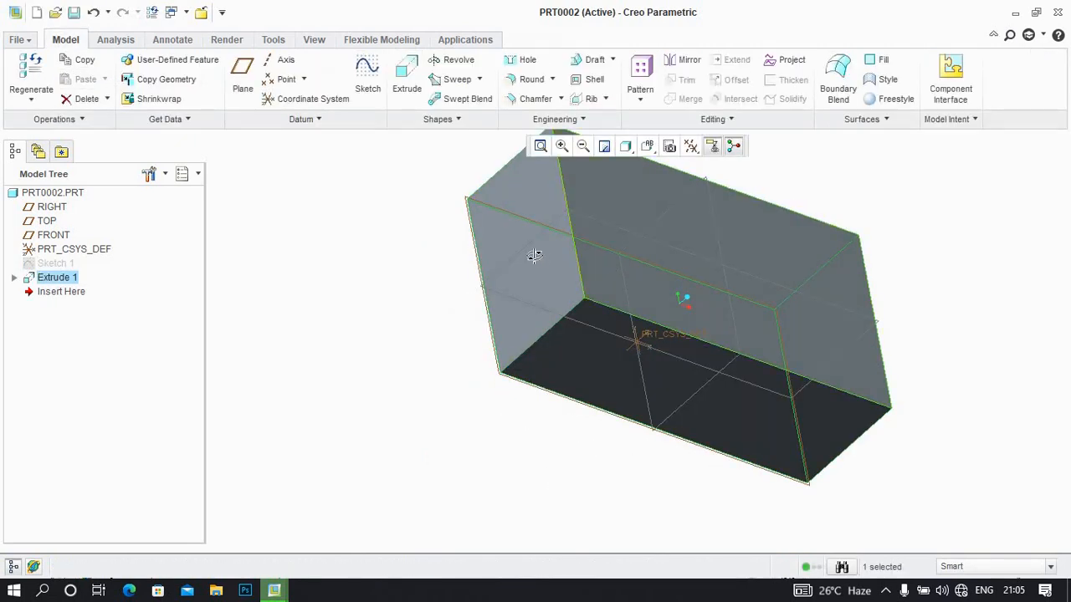
Place a simple hole, 110 mm in diameter and 226.28 mm deep, near a corner of the block's large rectangular face
{"action": "middle_click_drag", "start_coordinate": [533, 256], "coordinate": [525, 167]}
{"action": "left_click", "coordinate": [522, 60]}
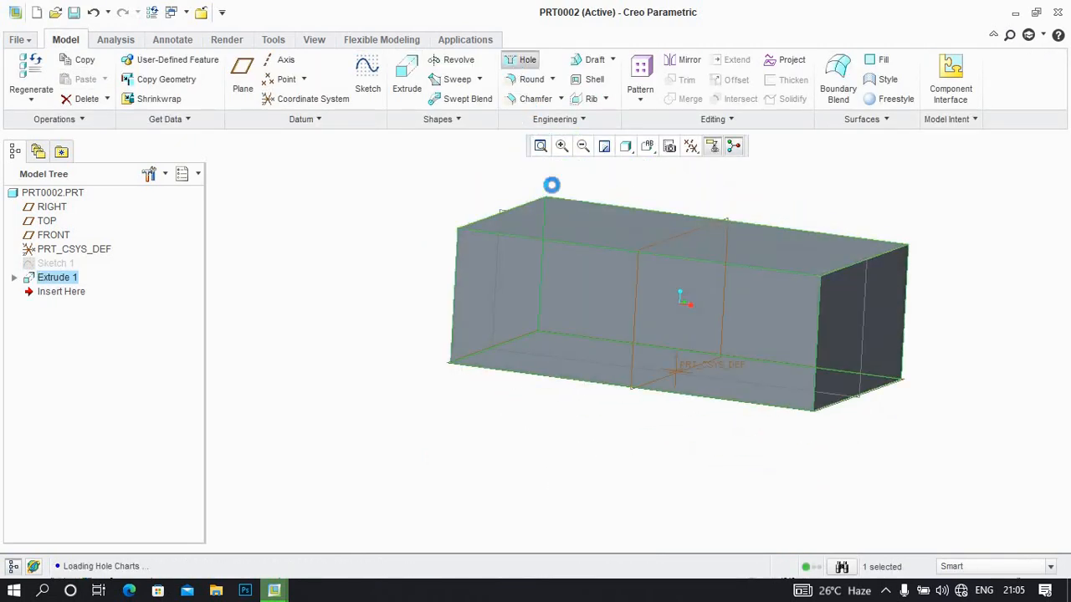
{"action": "left_click", "coordinate": [567, 224]}
{"action": "middle_click_drag", "start_coordinate": [567, 225], "coordinate": [540, 220]}
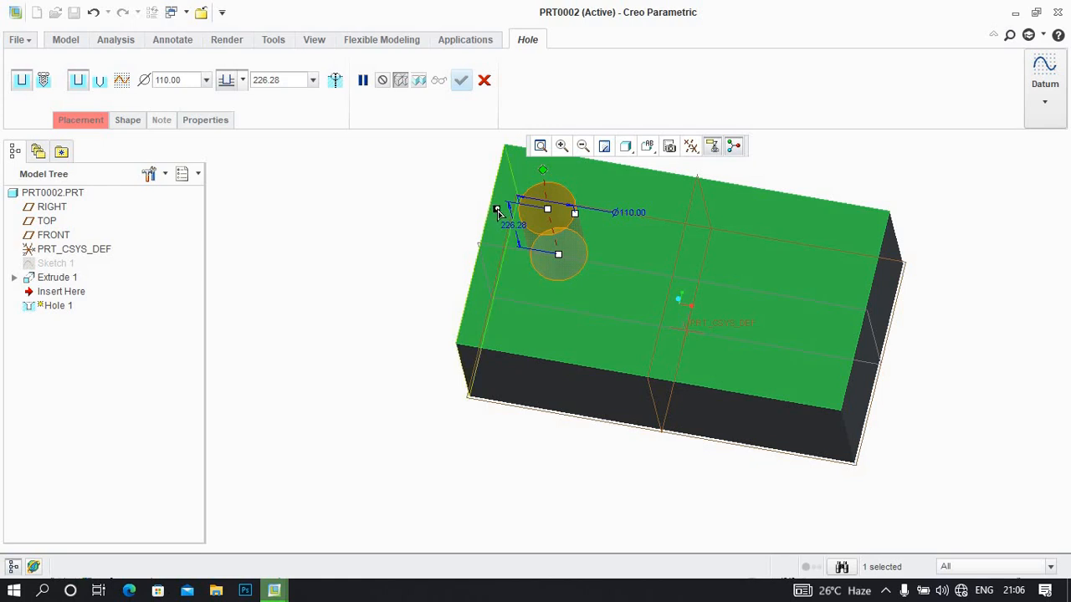
Reference the hole's first offset to the block's nearby short side and set that offset to 220 mm
{"action": "left_click_drag", "start_coordinate": [489, 206], "coordinate": [492, 207]}
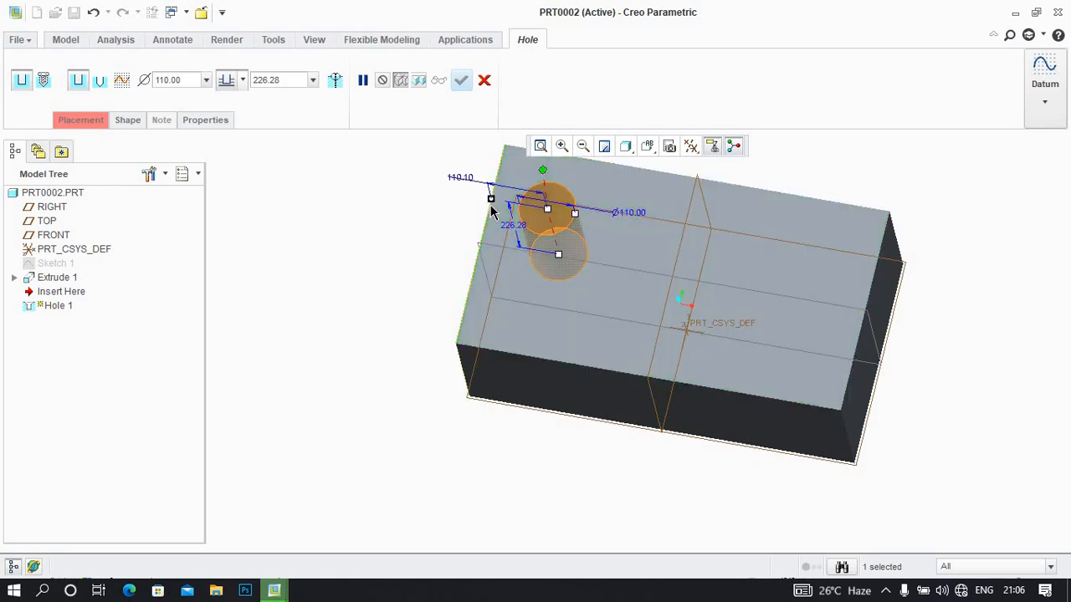
{"action": "middle_click_drag", "start_coordinate": [527, 201], "coordinate": [547, 205]}
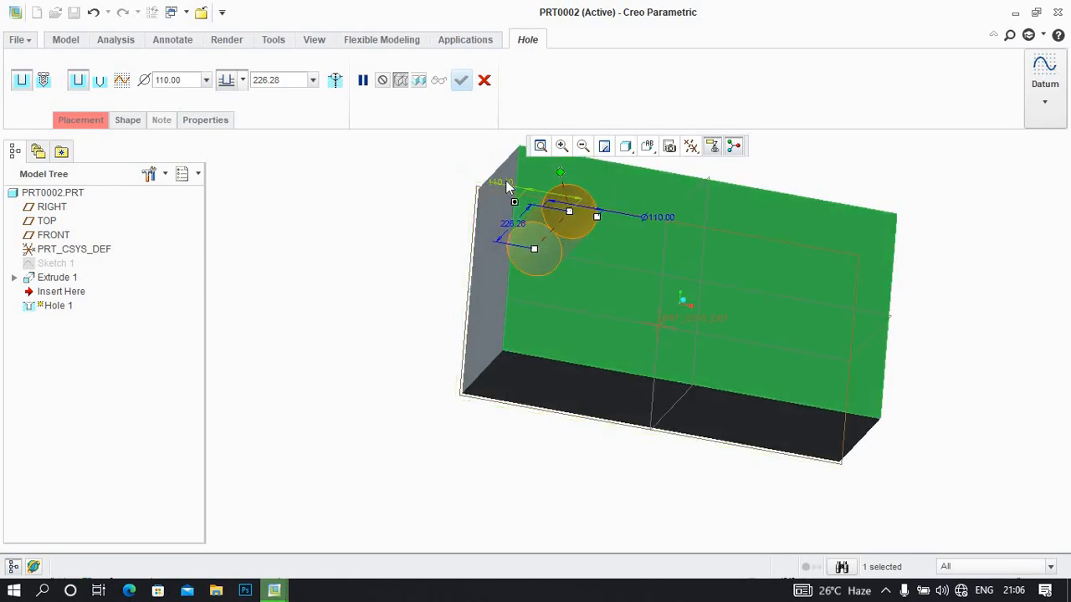
{"action": "double_click", "coordinate": [502, 182]}
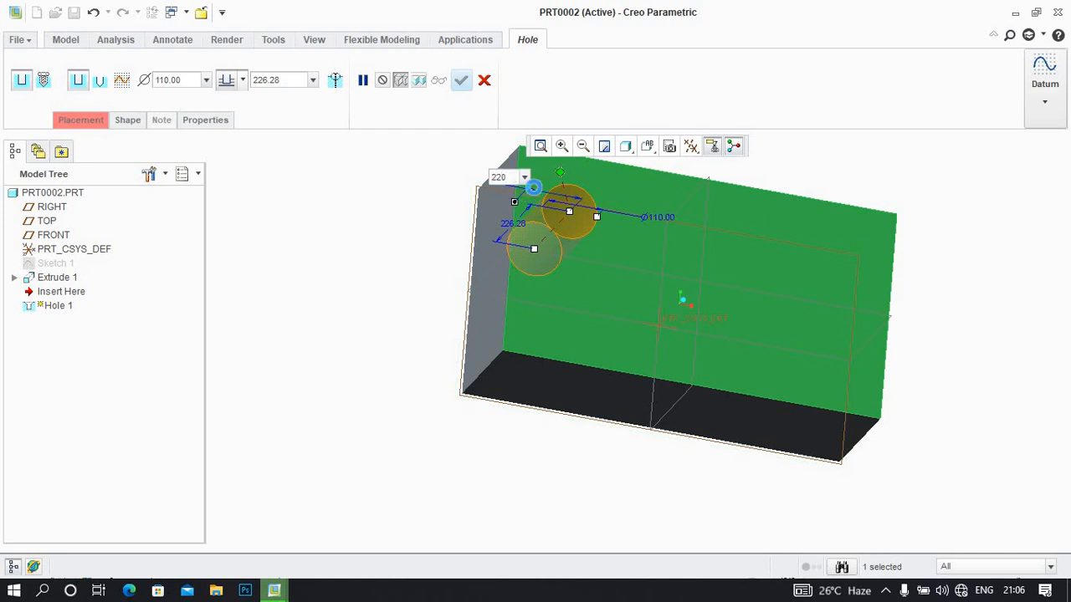
{"action": "type", "text": "220"}
{"action": "key", "text": "Return"}
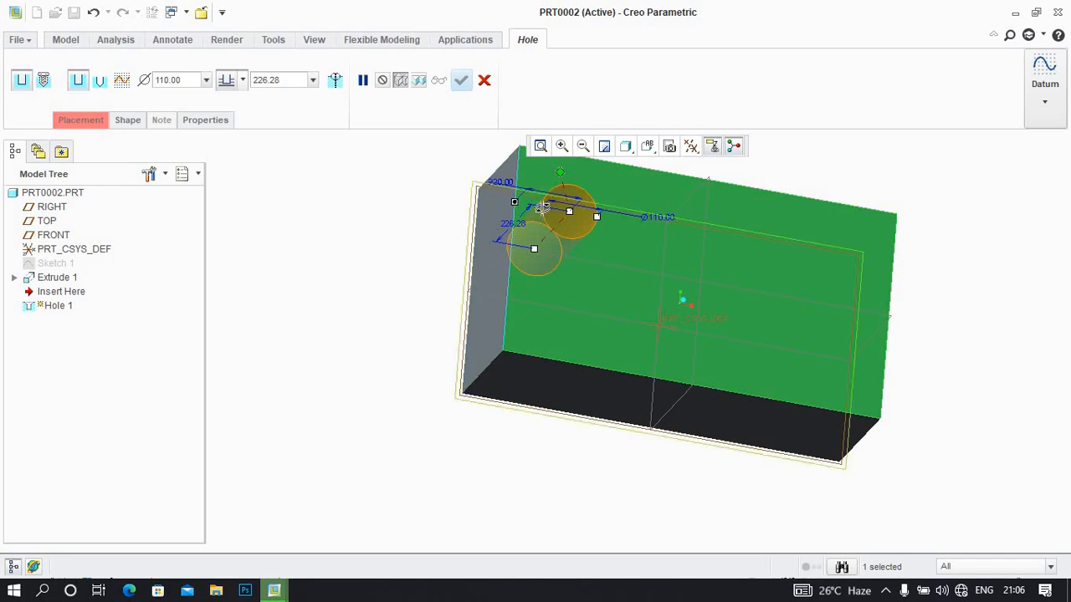
{"action": "middle_click_drag", "start_coordinate": [512, 186], "coordinate": [528, 347]}
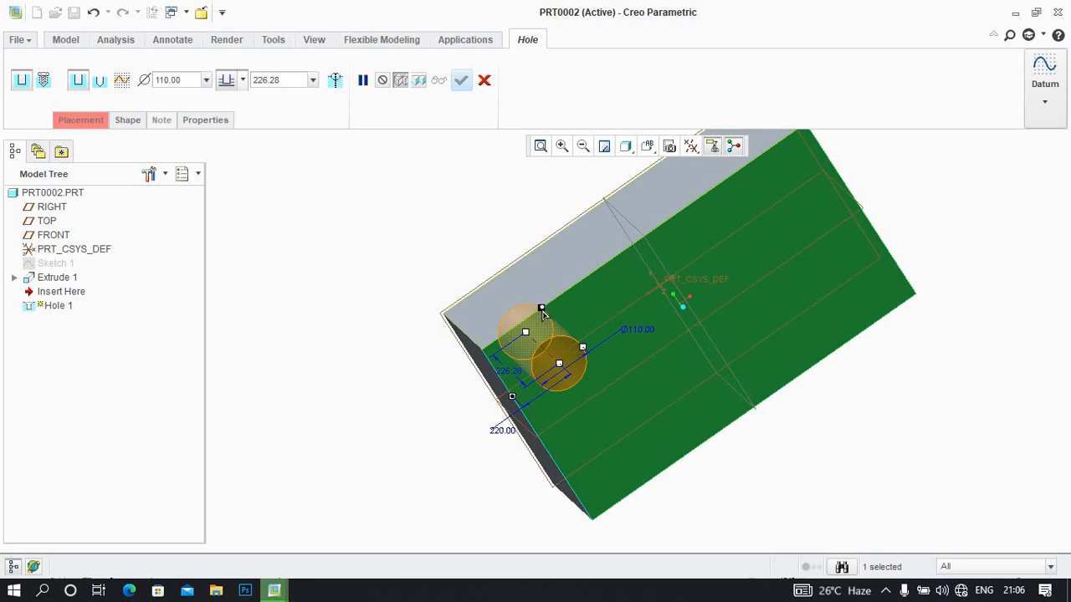
Reference the hole's second offset to the block's nearby long side and set that offset to 220 mm
{"action": "left_click_drag", "start_coordinate": [542, 310], "coordinate": [543, 312]}
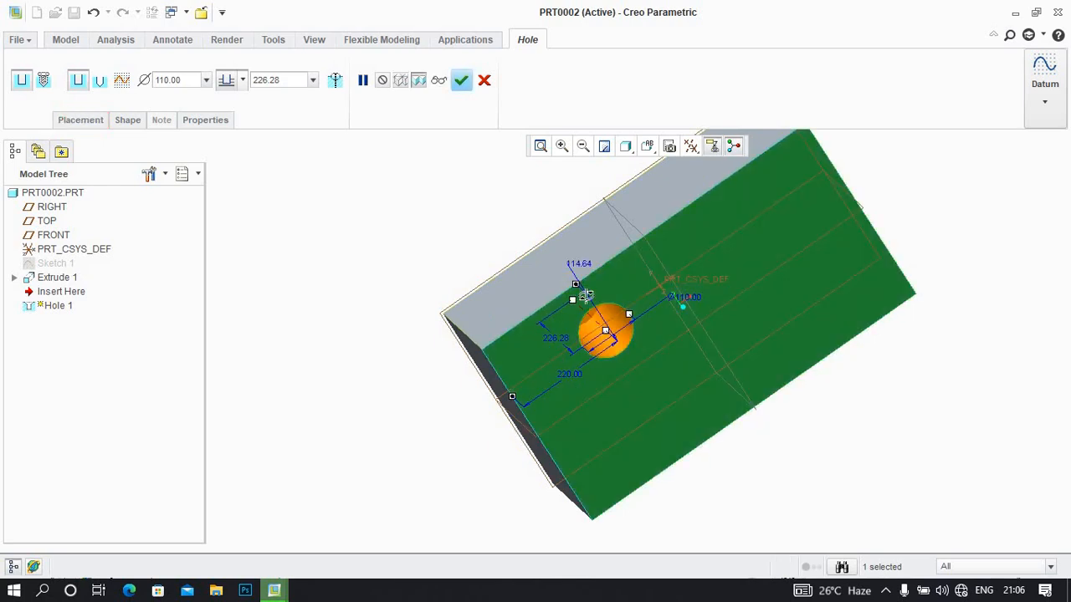
{"action": "middle_click_drag", "start_coordinate": [586, 295], "coordinate": [582, 275]}
{"action": "double_click", "coordinate": [558, 193]}
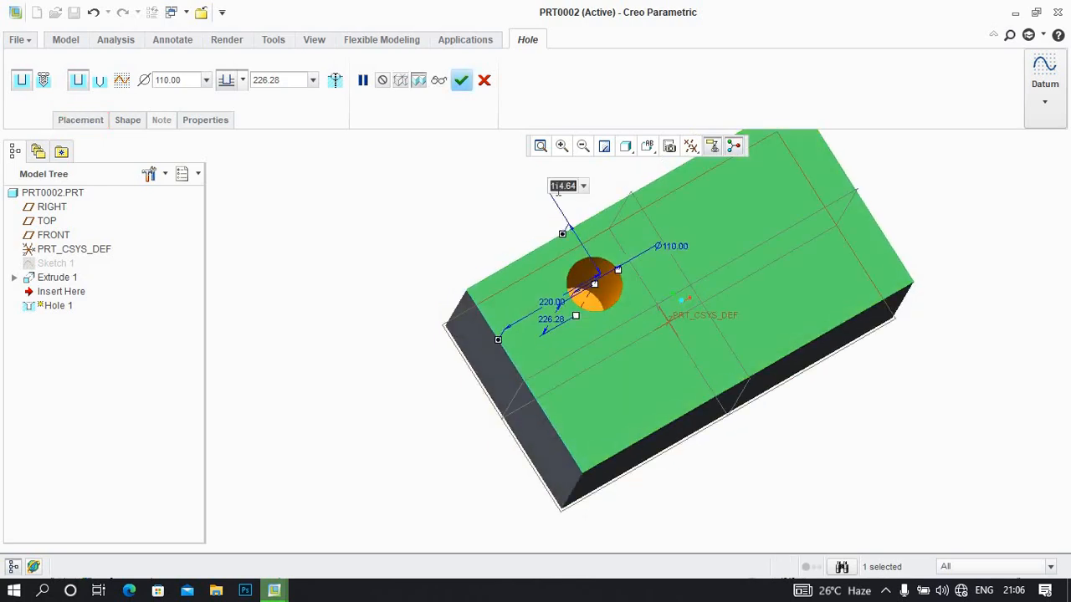
{"action": "type", "text": "220"}
{"action": "key", "text": "Return"}
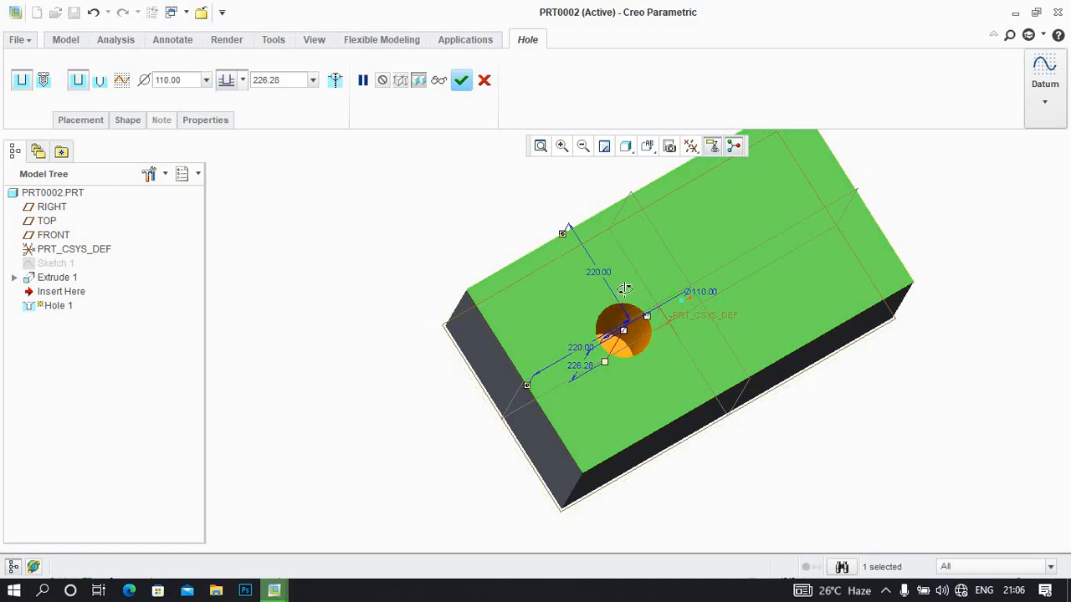
Set the hole's depth to 220 mm
{"action": "middle_click_drag", "start_coordinate": [585, 258], "coordinate": [667, 236]}
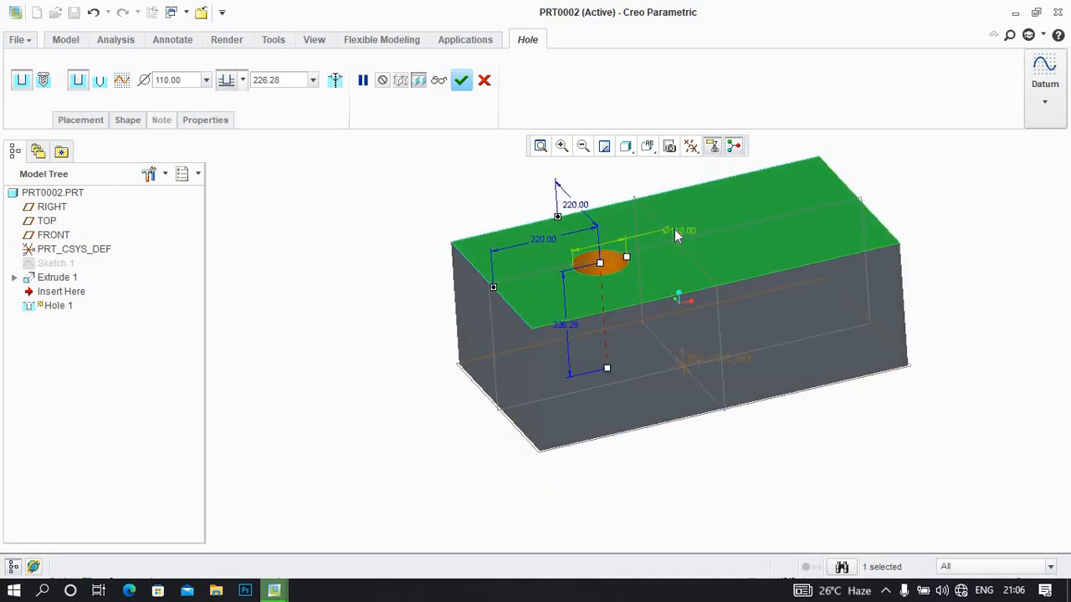
{"action": "double_click", "coordinate": [566, 325]}
{"action": "type", "text": "22"}
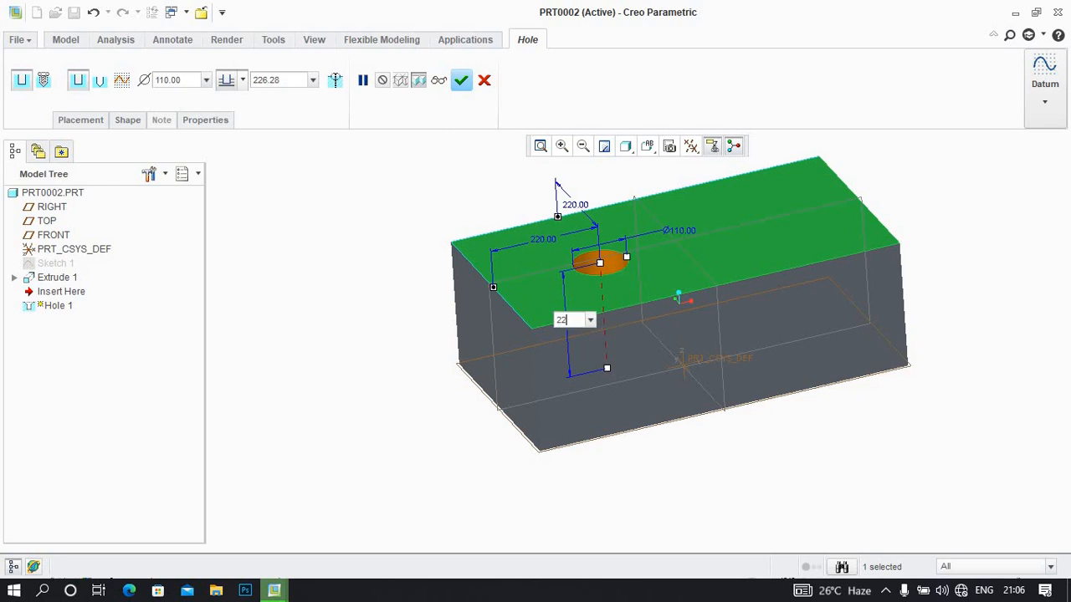
{"action": "type", "text": "0"}
{"action": "key", "text": "Return"}
{"action": "middle_click_drag", "start_coordinate": [631, 332], "coordinate": [624, 360]}
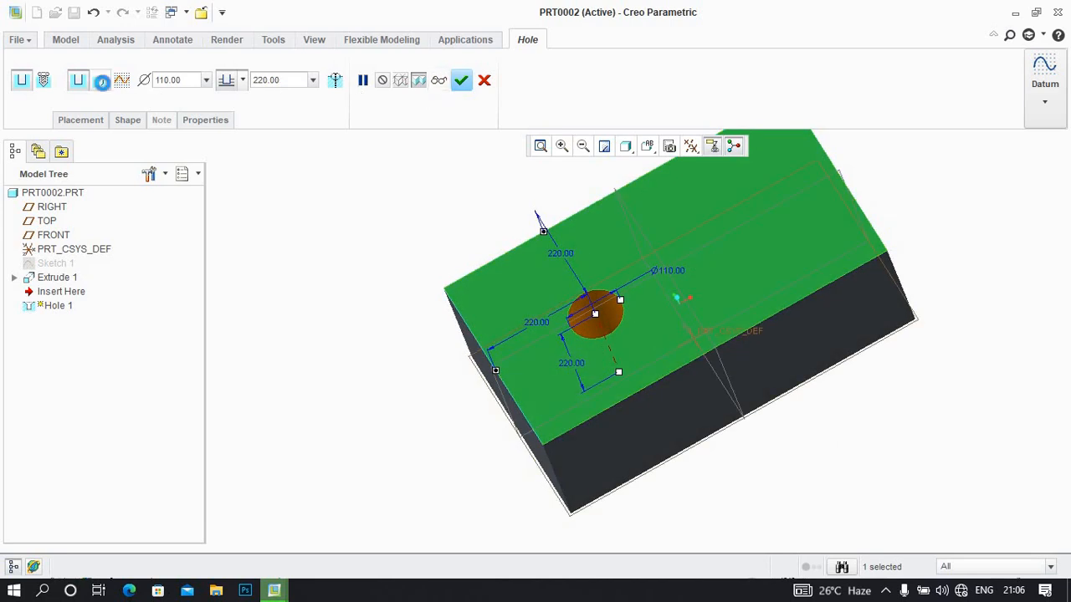
Try the standard and sketched hole profiles, restore the predefined rectangle profile, and accept the hole
{"action": "left_click", "coordinate": [99, 79]}
{"action": "middle_click_drag", "start_coordinate": [451, 321], "coordinate": [430, 256]}
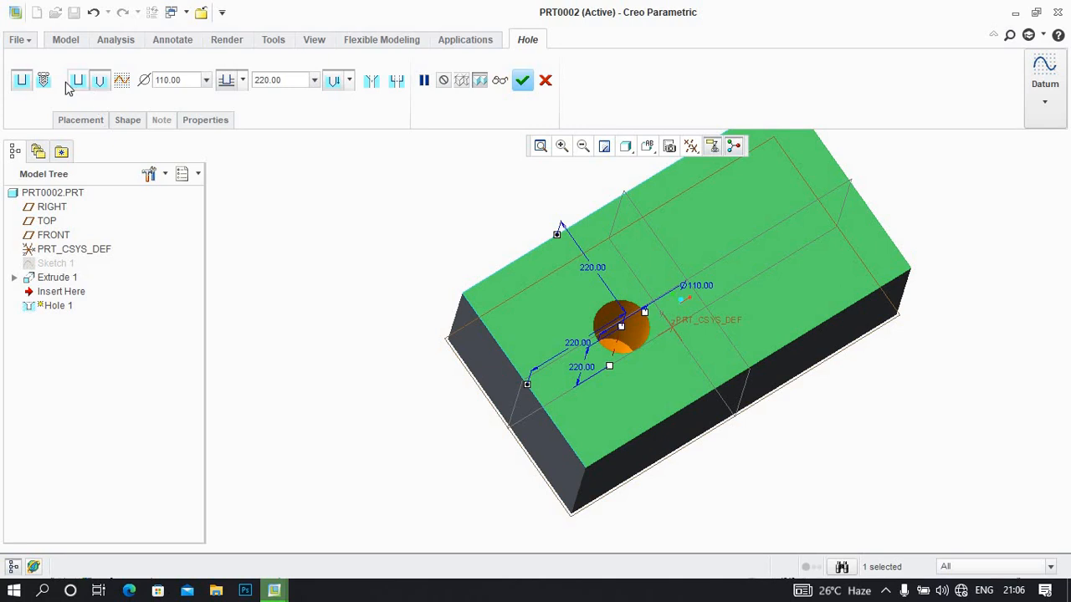
{"action": "left_click", "coordinate": [123, 80]}
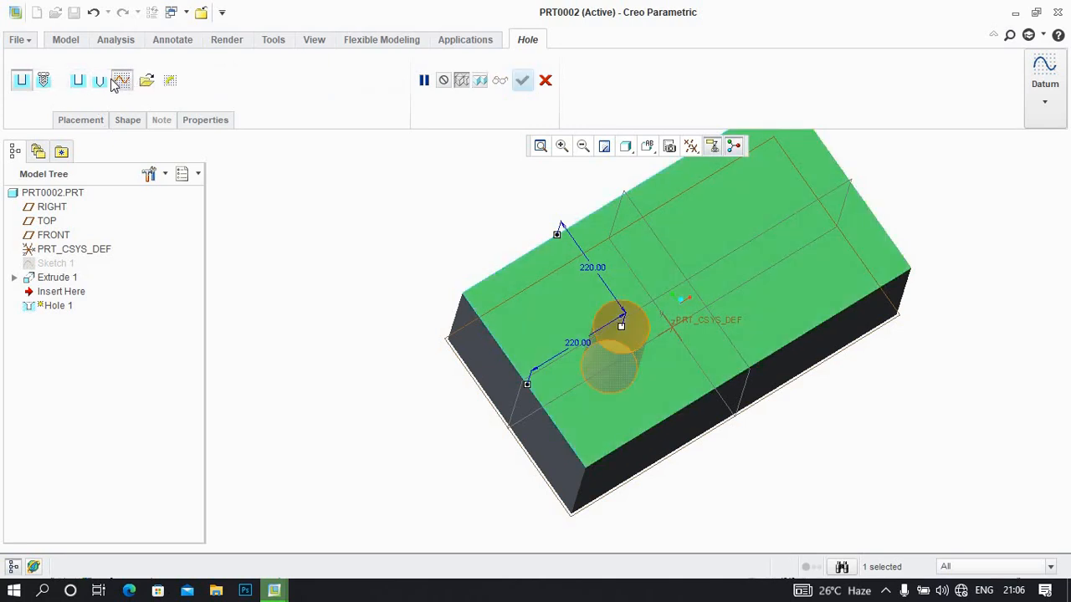
{"action": "left_click", "coordinate": [80, 84]}
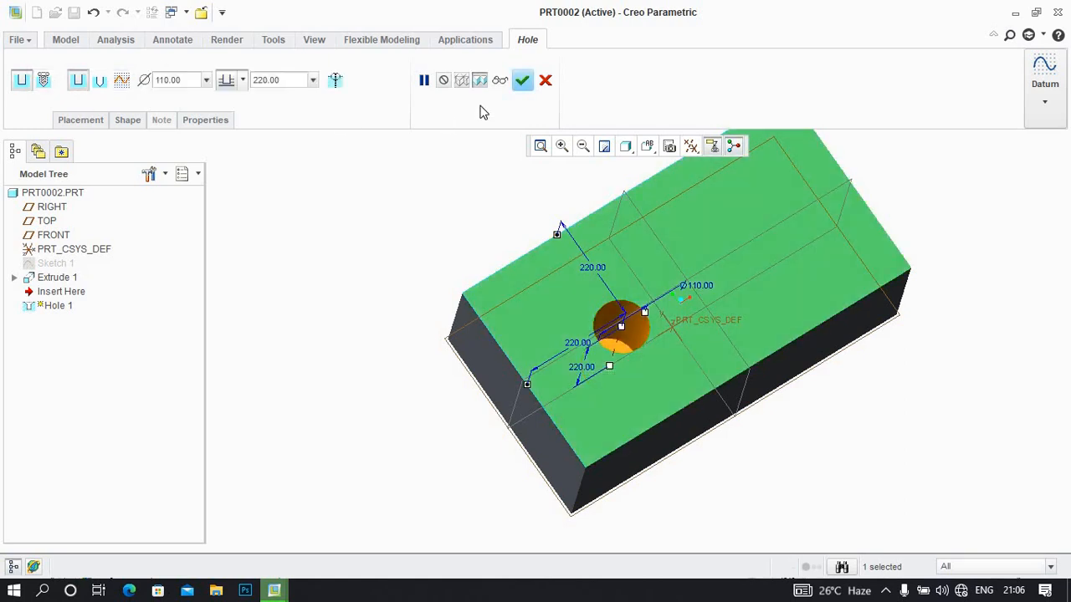
{"action": "left_click", "coordinate": [522, 79]}
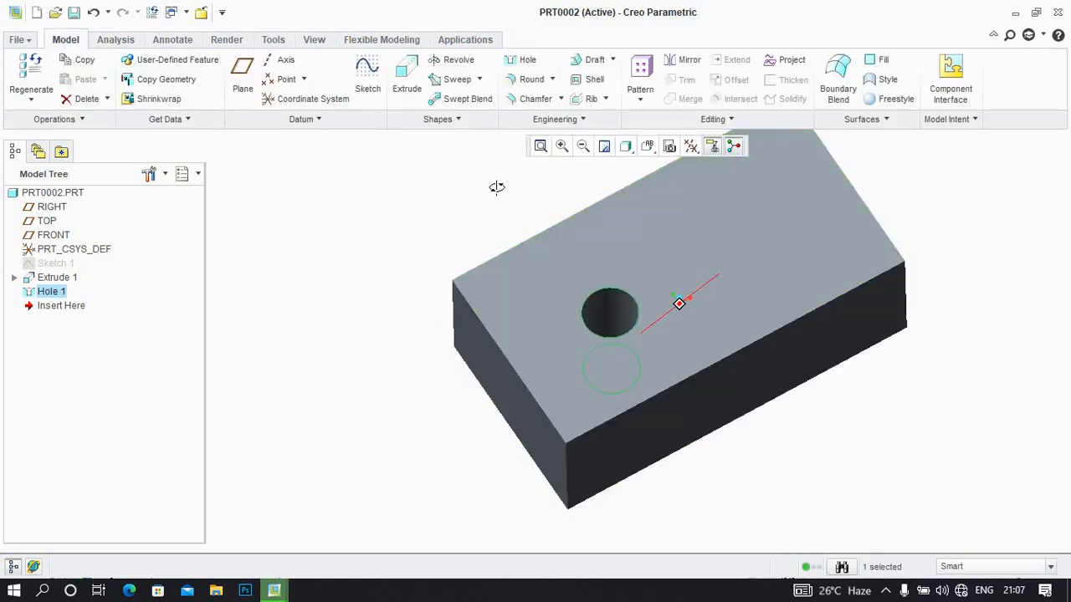
Round one long edge of the block's face with the hole, using a 220 mm radius
{"action": "middle_click_drag", "start_coordinate": [497, 188], "coordinate": [521, 220]}
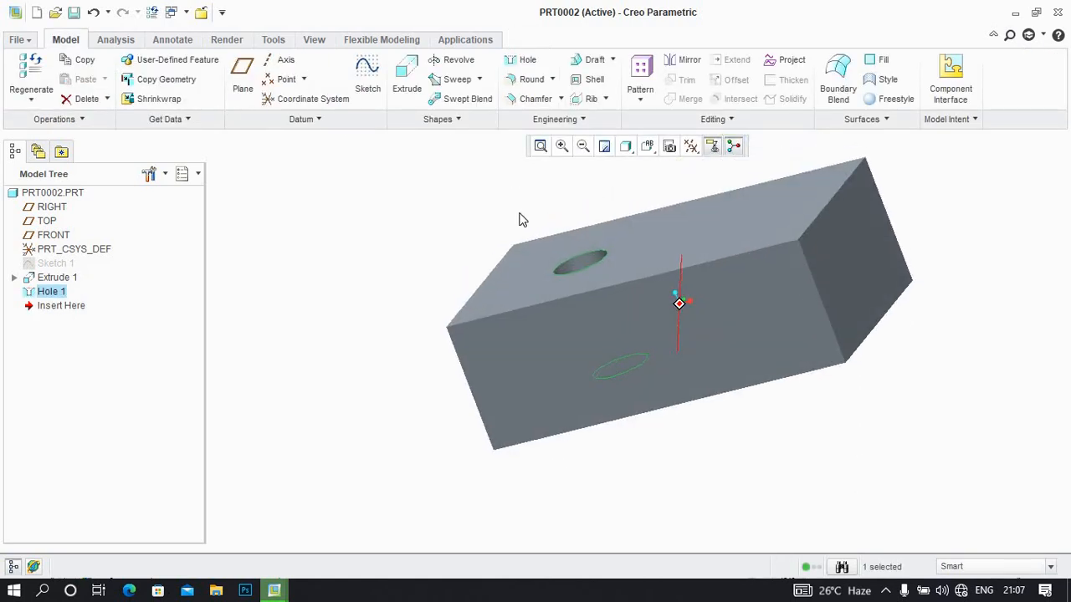
{"action": "left_click", "coordinate": [526, 80]}
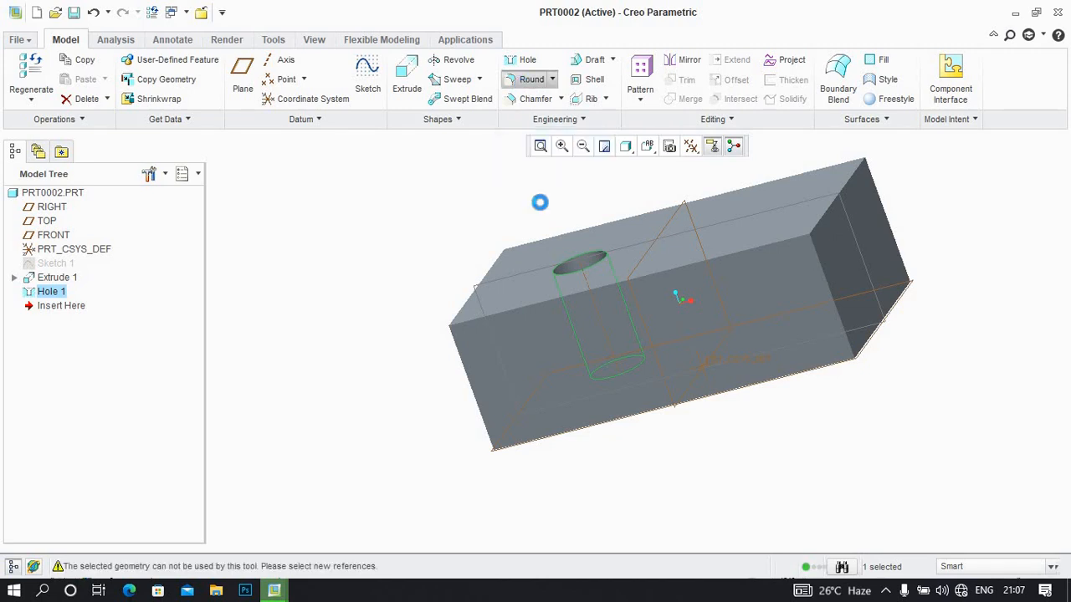
{"action": "left_click", "coordinate": [536, 310]}
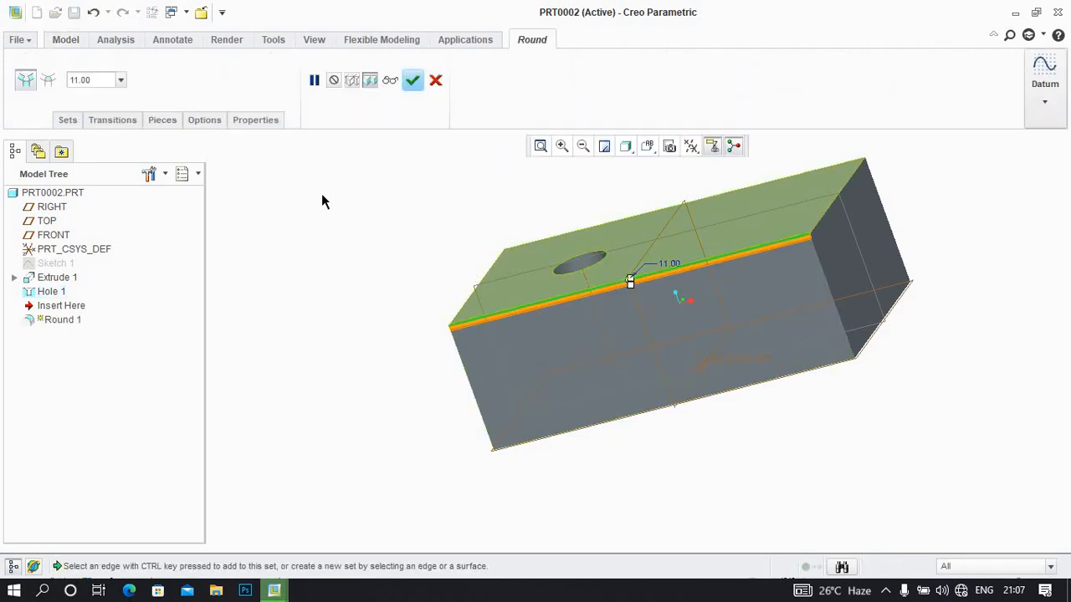
{"action": "type", "text": "220"}
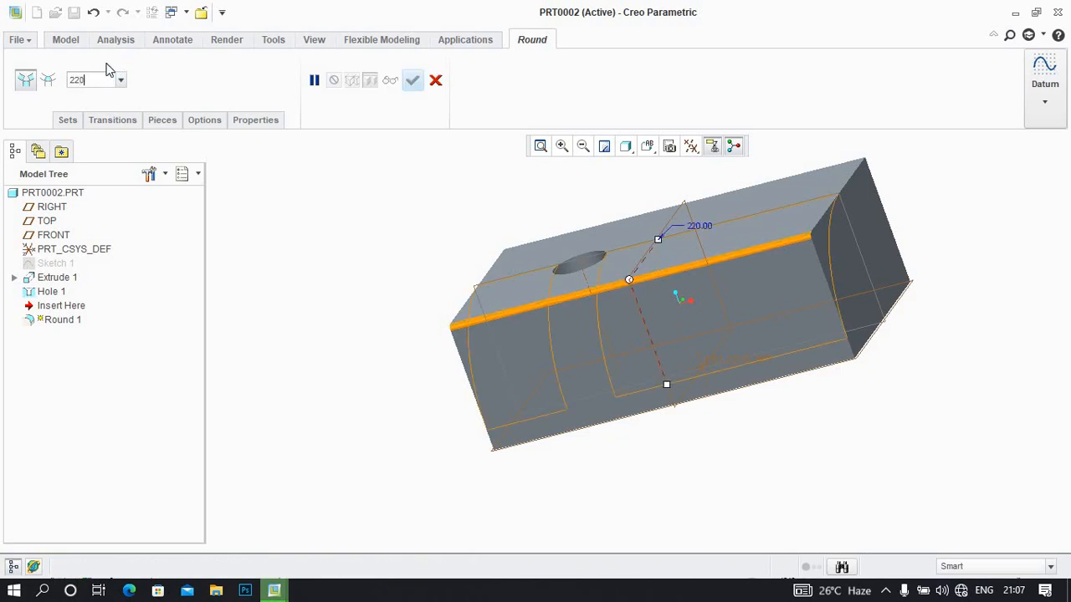
{"action": "key", "text": "Return"}
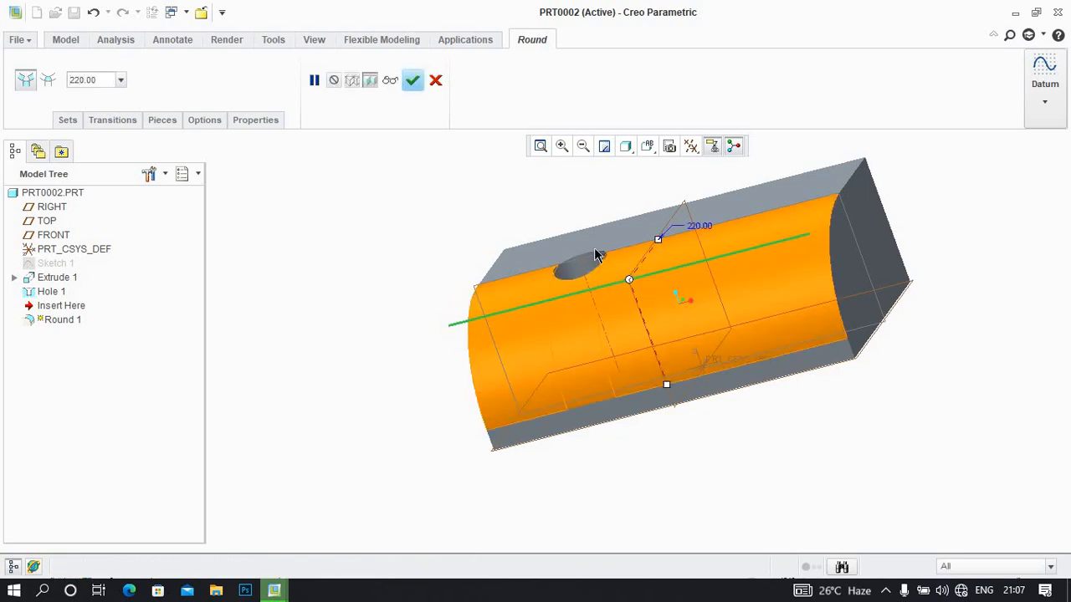
Add the opposite long edge as a second round set with a 110 mm radius and accept the round
{"action": "middle_click_drag", "start_coordinate": [574, 285], "coordinate": [609, 280]}
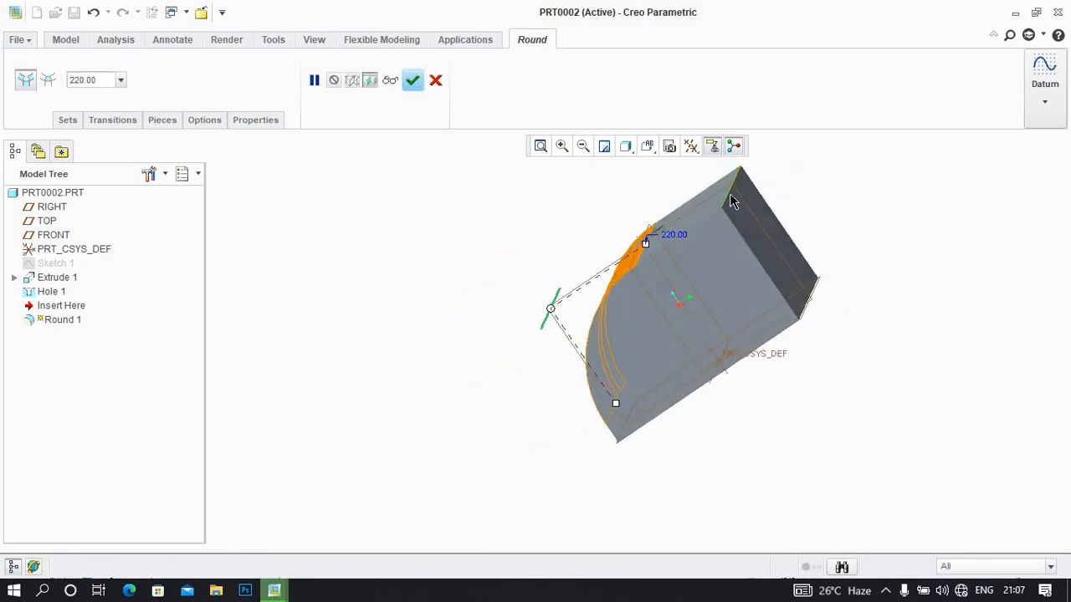
{"action": "middle_click_drag", "start_coordinate": [731, 201], "coordinate": [749, 226]}
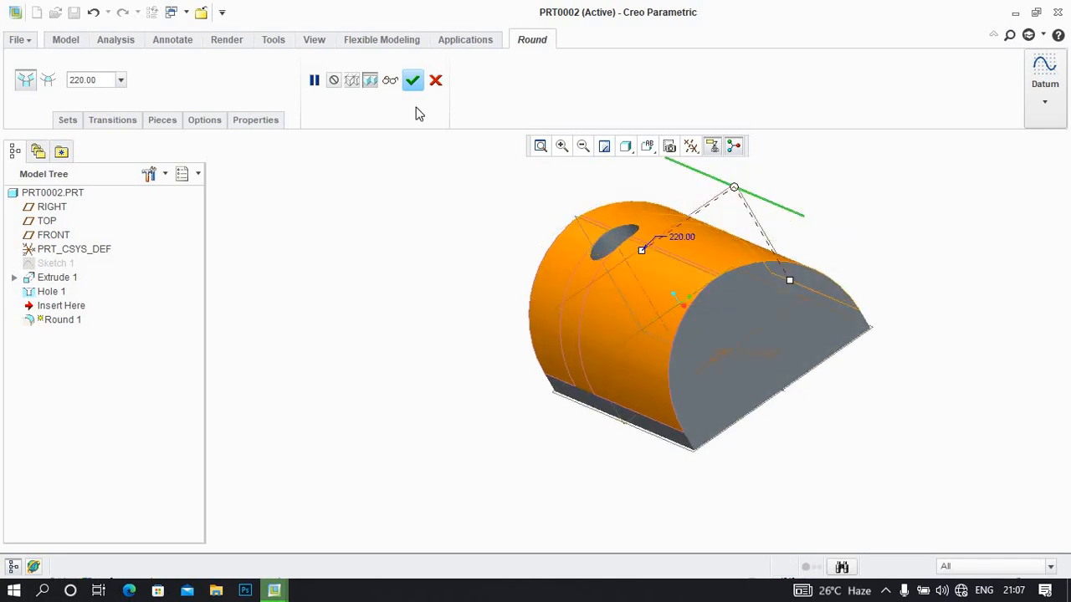
{"action": "double_click", "coordinate": [98, 80]}
{"action": "type", "text": "110"}
{"action": "key", "text": "Return"}
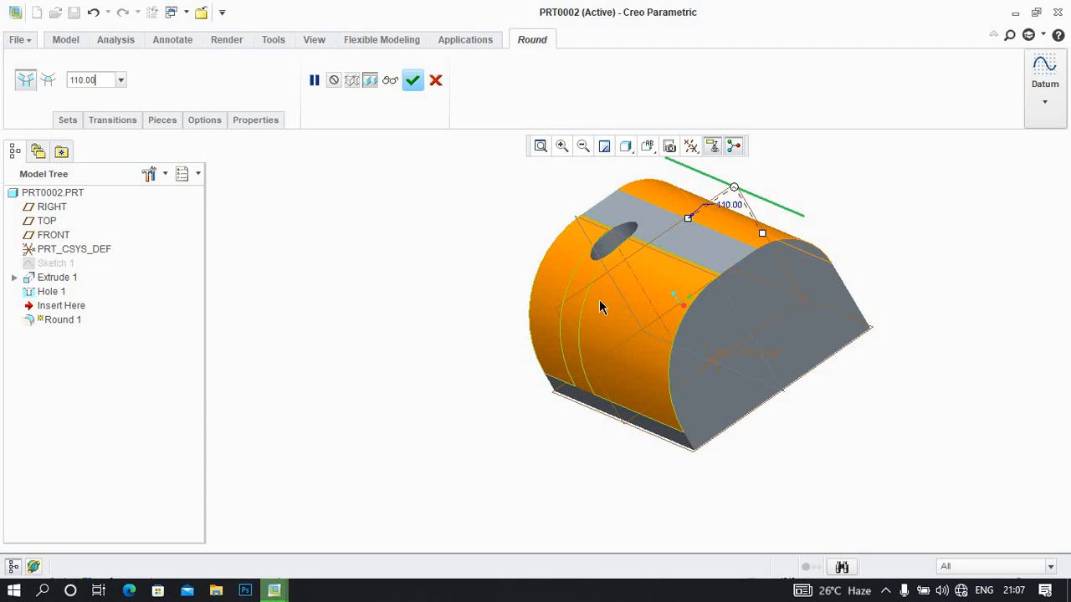
{"action": "left_click", "coordinate": [413, 80]}
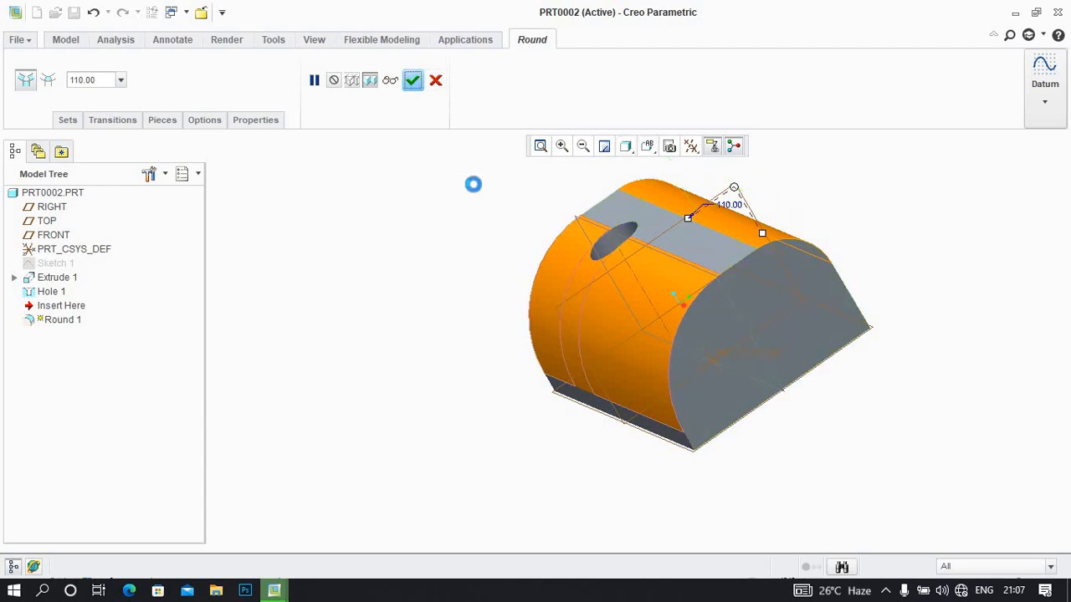
Delete the Round 1 feature from the model
{"action": "right_click", "coordinate": [42, 310]}
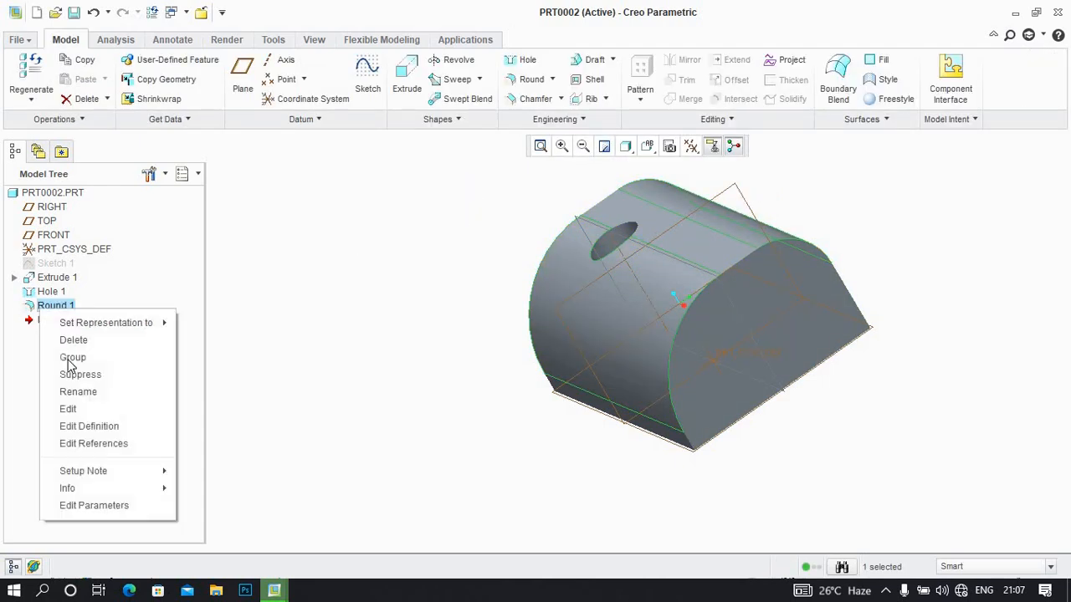
{"action": "left_click", "coordinate": [80, 340]}
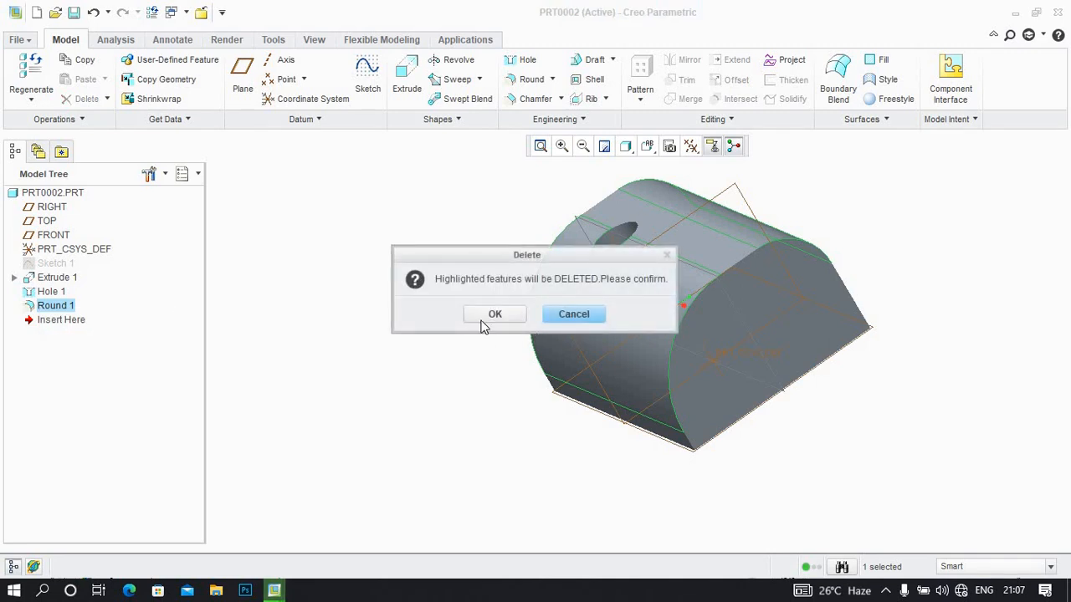
{"action": "left_click", "coordinate": [483, 323]}
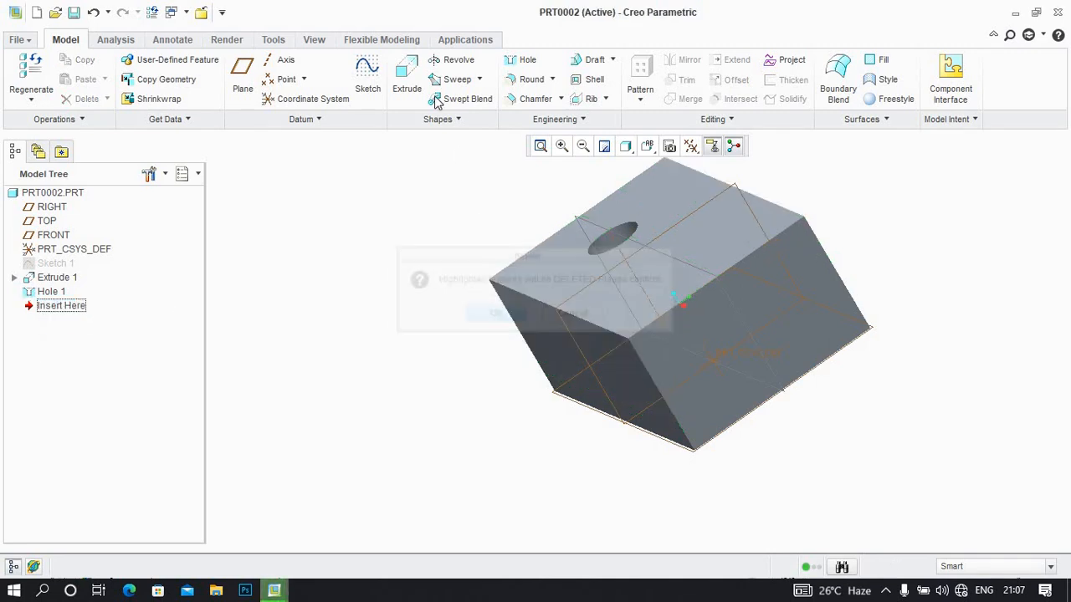
Round only the first long edge of the hole's face with a 110 mm radius and accept the feature
{"action": "left_click", "coordinate": [522, 83]}
{"action": "left_click", "coordinate": [498, 287]}
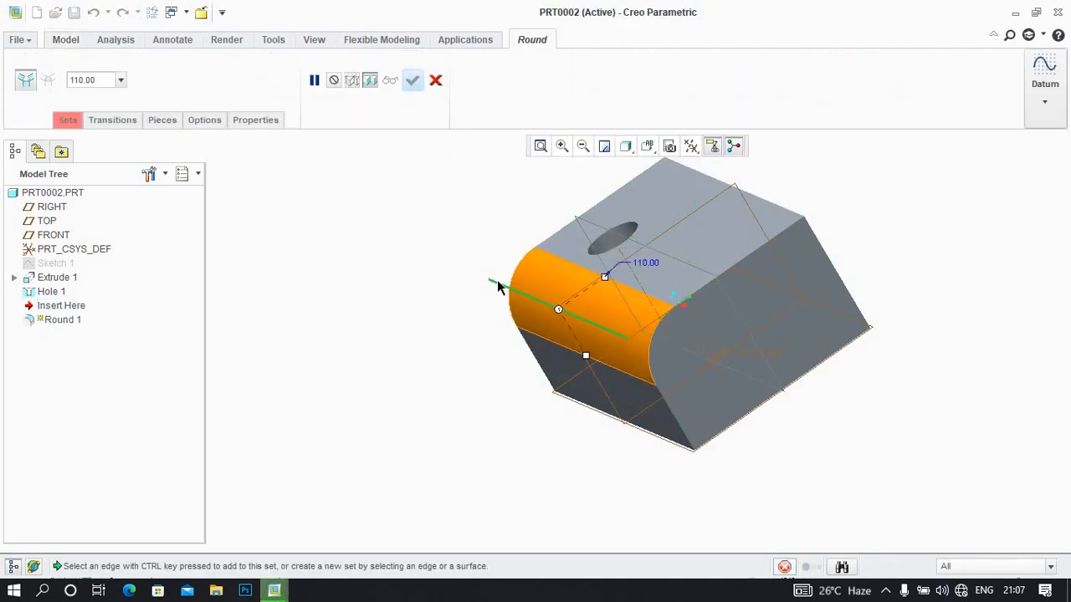
{"action": "left_click", "coordinate": [112, 79]}
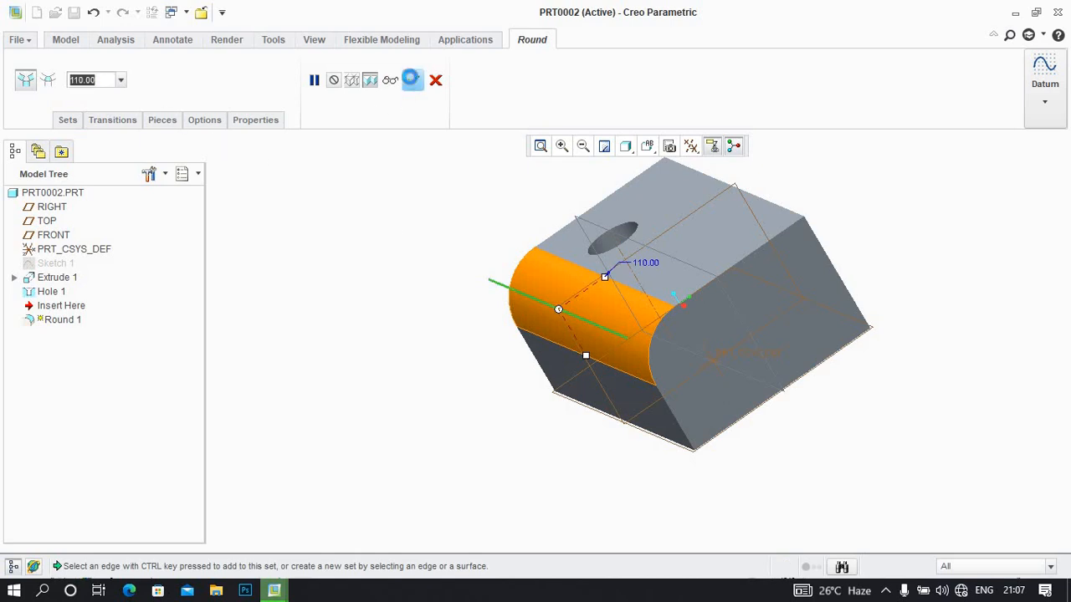
{"action": "left_click", "coordinate": [411, 80]}
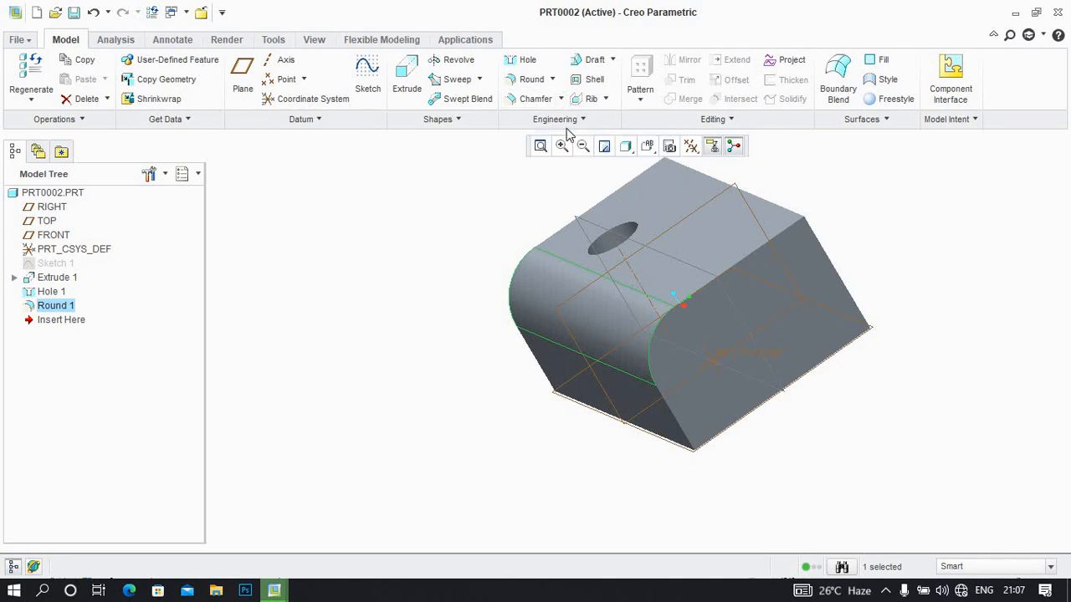
Start a 110 mm D x D edge chamfer on the long edge opposite the round
{"action": "left_click", "coordinate": [527, 101]}
{"action": "left_click", "coordinate": [715, 181]}
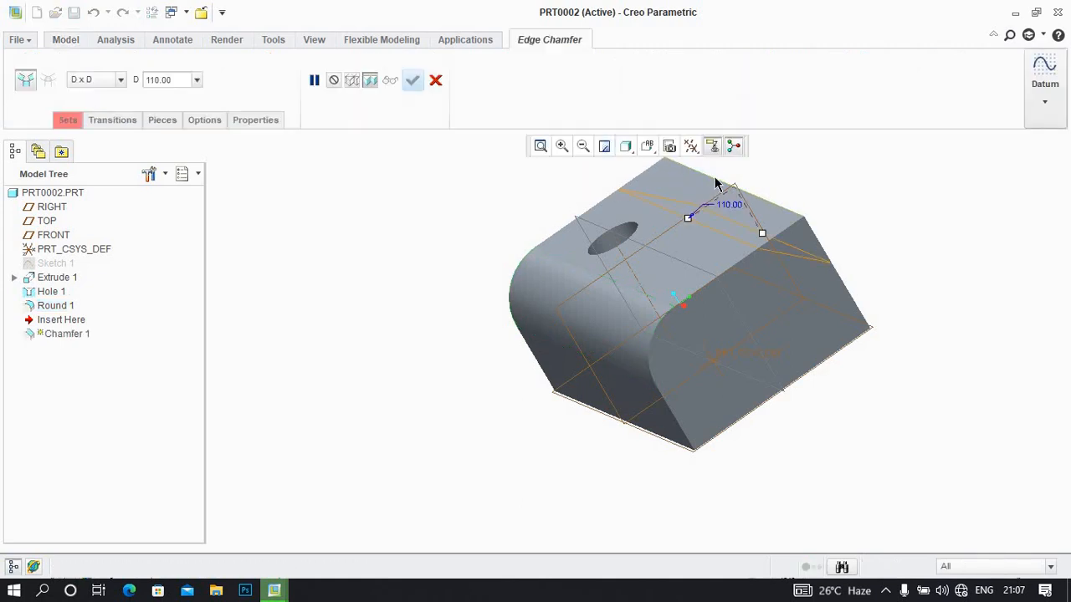
{"action": "mouse_move", "coordinate": [658, 251]}
{"action": "middle_mouse_down"}
{"action": "mouse_move", "coordinate": [669, 243]}
{"action": "mouse_move", "coordinate": [653, 239]}
{"action": "middle_mouse_up"}
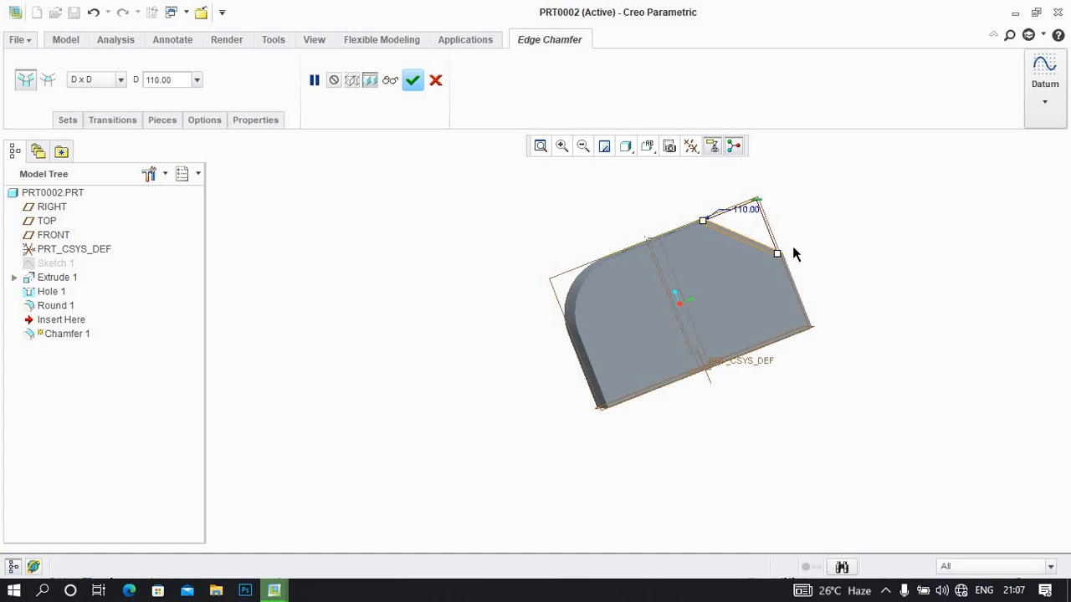
Switch the chamfer to the D1 x D2 scheme with D1 set to 220 mm and D2 to 50 mm
{"action": "left_click", "coordinate": [122, 81]}
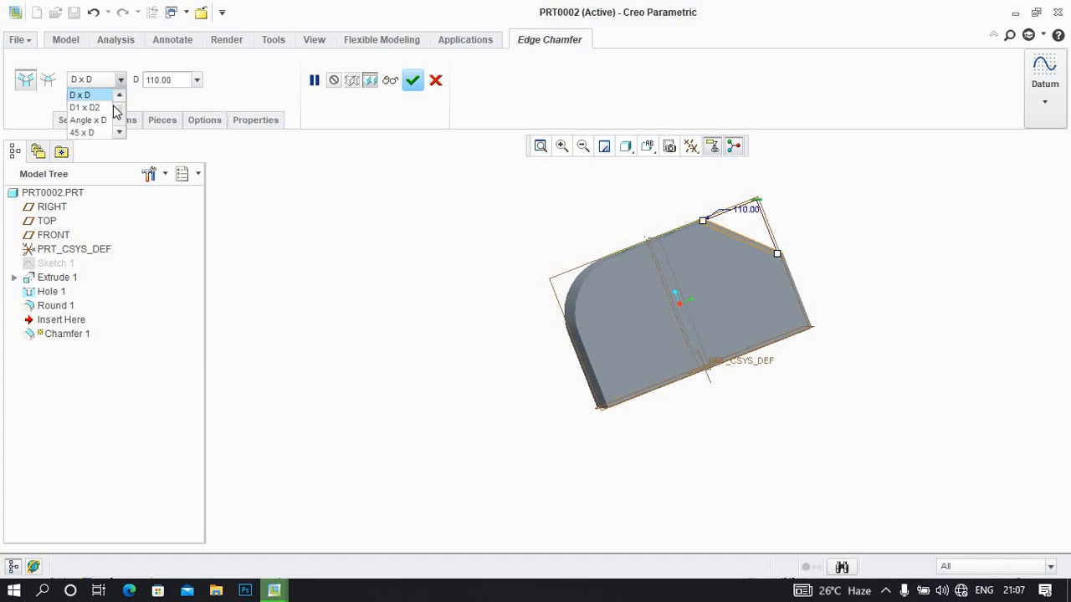
{"action": "left_click", "coordinate": [107, 108]}
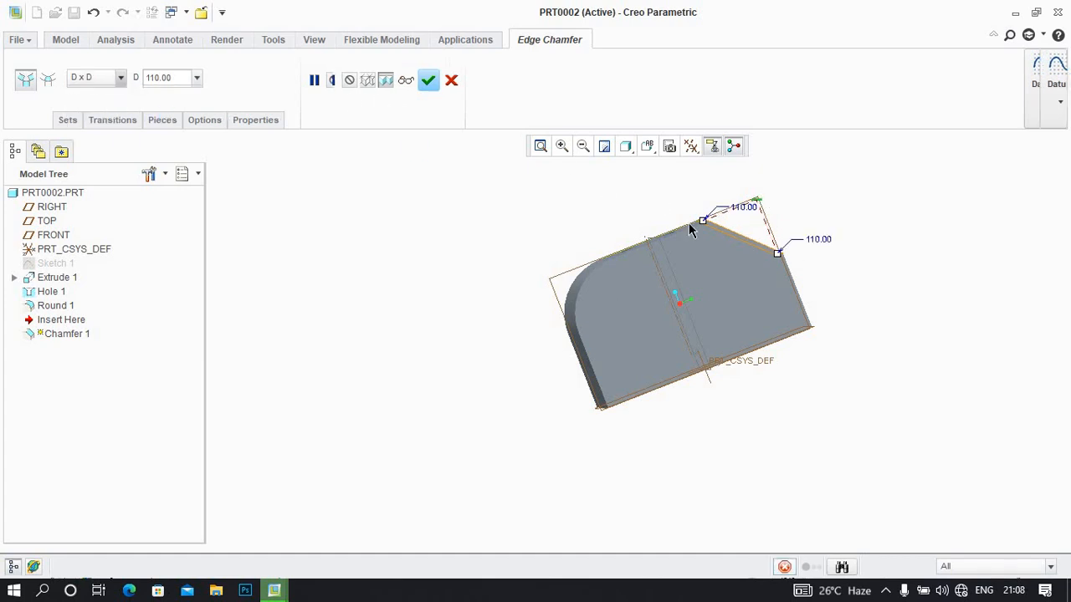
{"action": "double_click", "coordinate": [745, 208]}
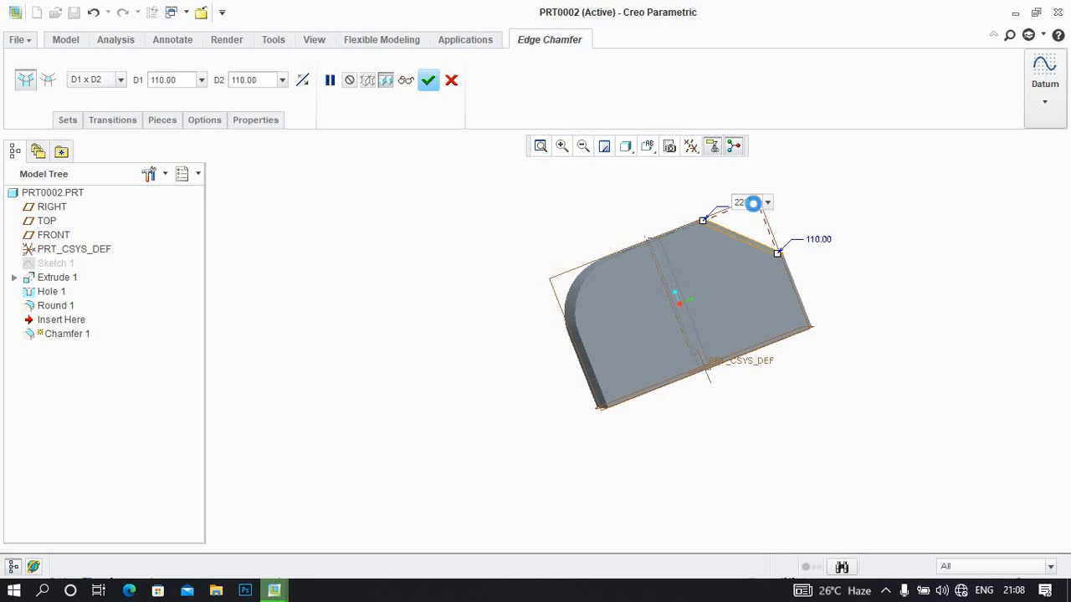
{"action": "key", "text": "Return"}
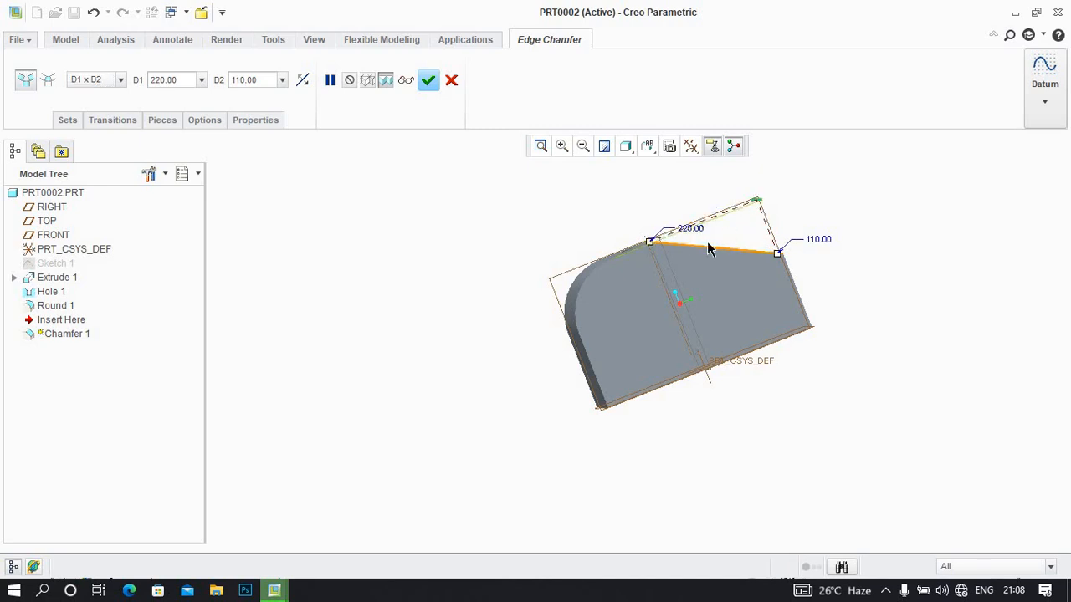
{"action": "double_click", "coordinate": [812, 239]}
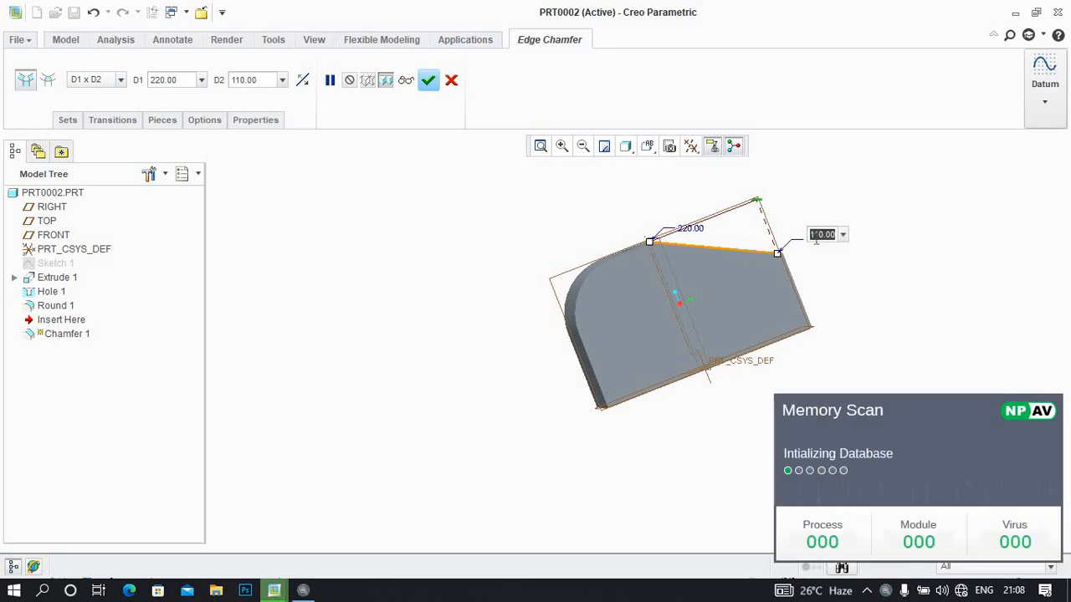
{"action": "type", "text": "110"}
{"action": "type", "text": "50"}
{"action": "key", "text": "Return"}
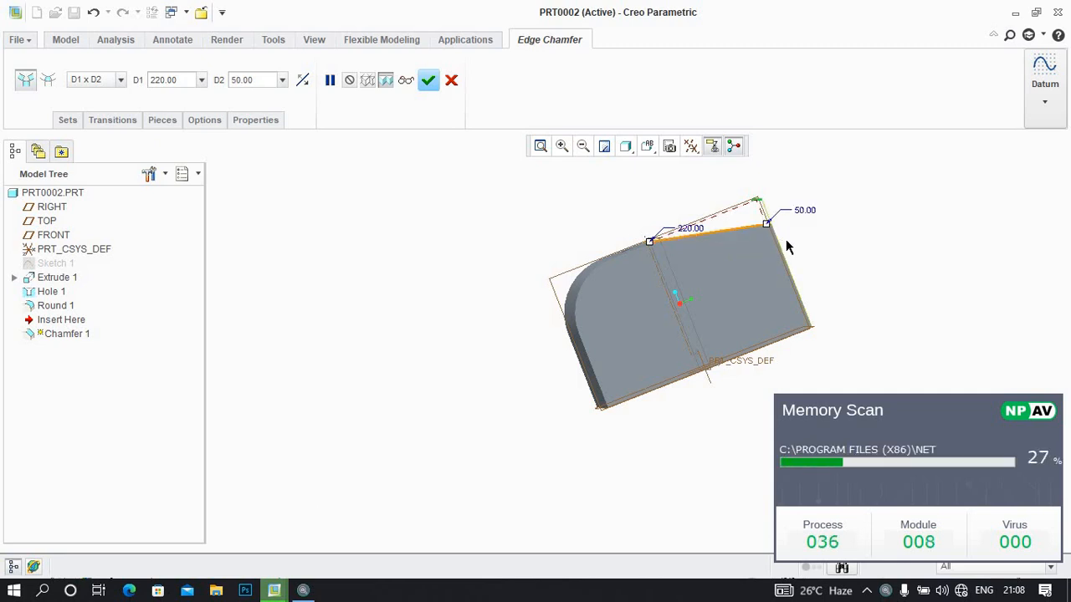
Switch the chamfer to the Angle x D scheme with the angle set to 45 degrees and D to 20 mm
{"action": "mouse_move", "coordinate": [732, 259]}
{"action": "middle_mouse_down"}
{"action": "mouse_move", "coordinate": [729, 280]}
{"action": "mouse_move", "coordinate": [744, 256]}
{"action": "middle_mouse_up"}
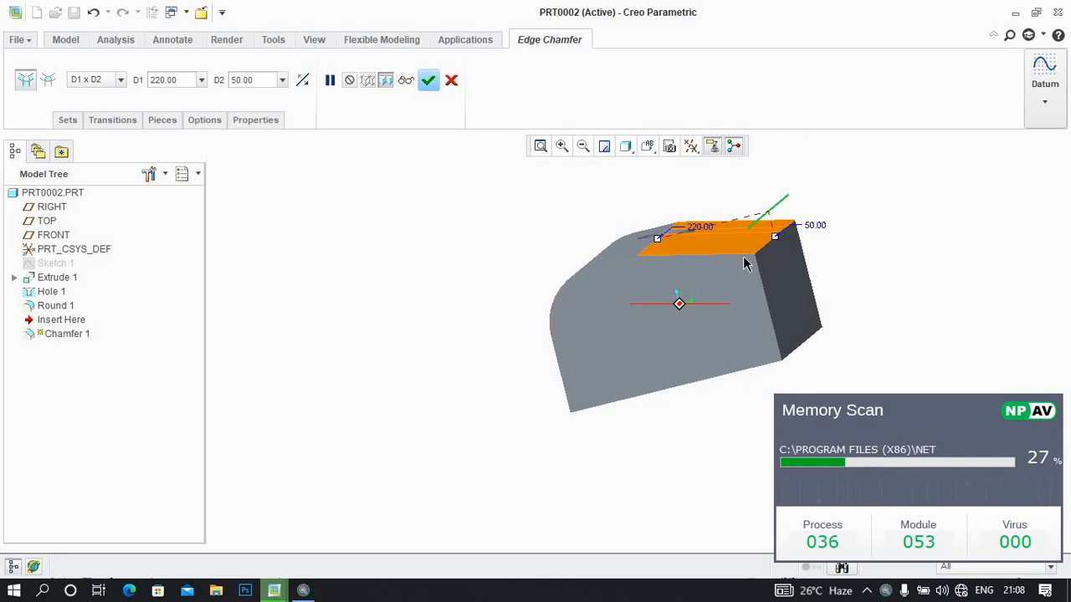
{"action": "left_click", "coordinate": [122, 81]}
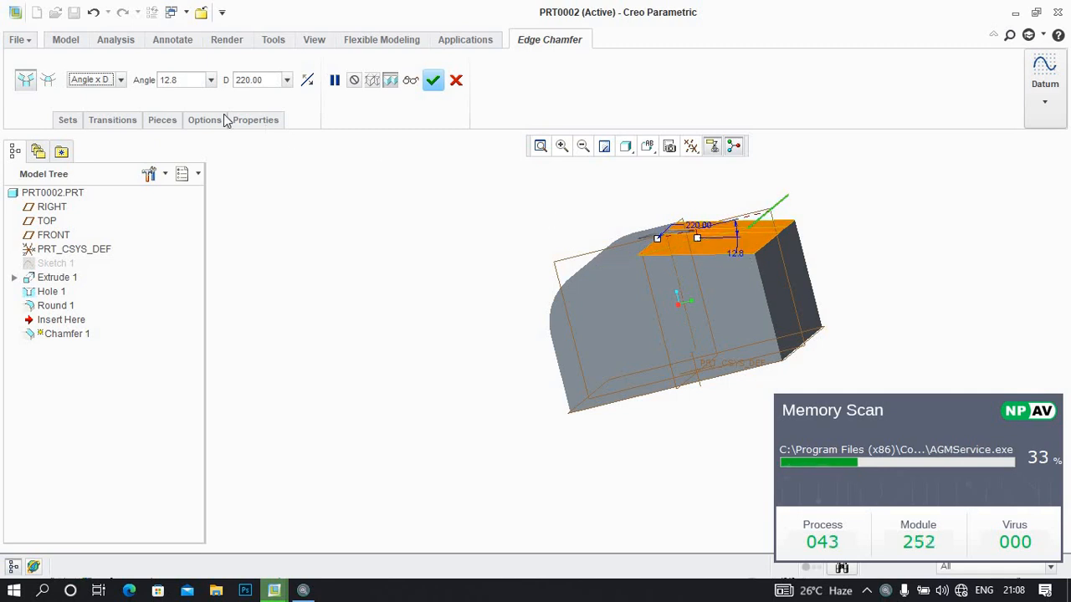
{"action": "double_click", "coordinate": [182, 81]}
{"action": "type", "text": "445"}
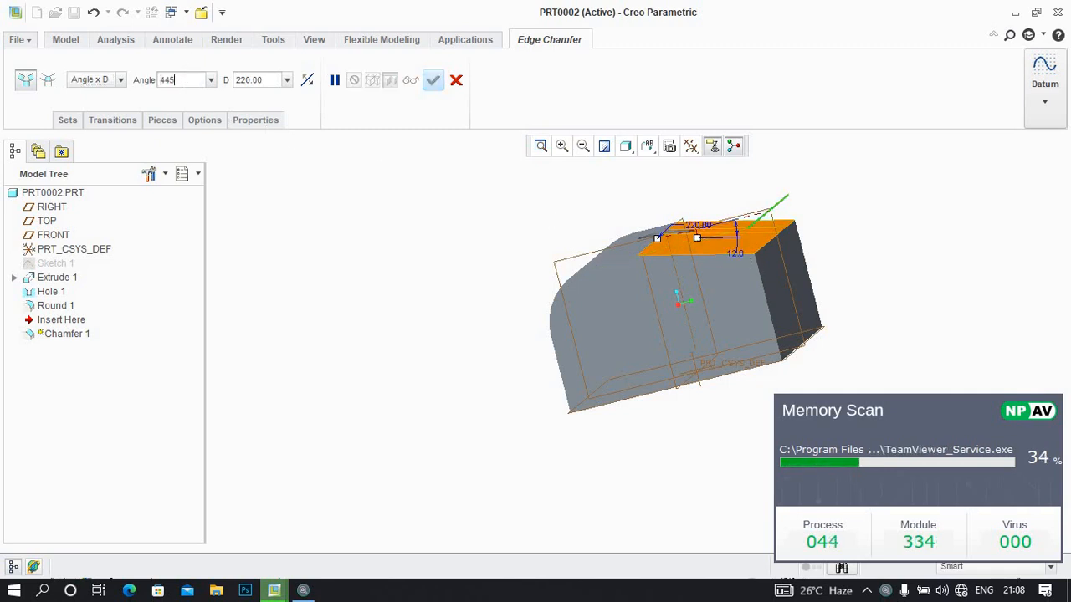
{"action": "key", "text": "BackSpace"}
{"action": "type", "text": "5"}
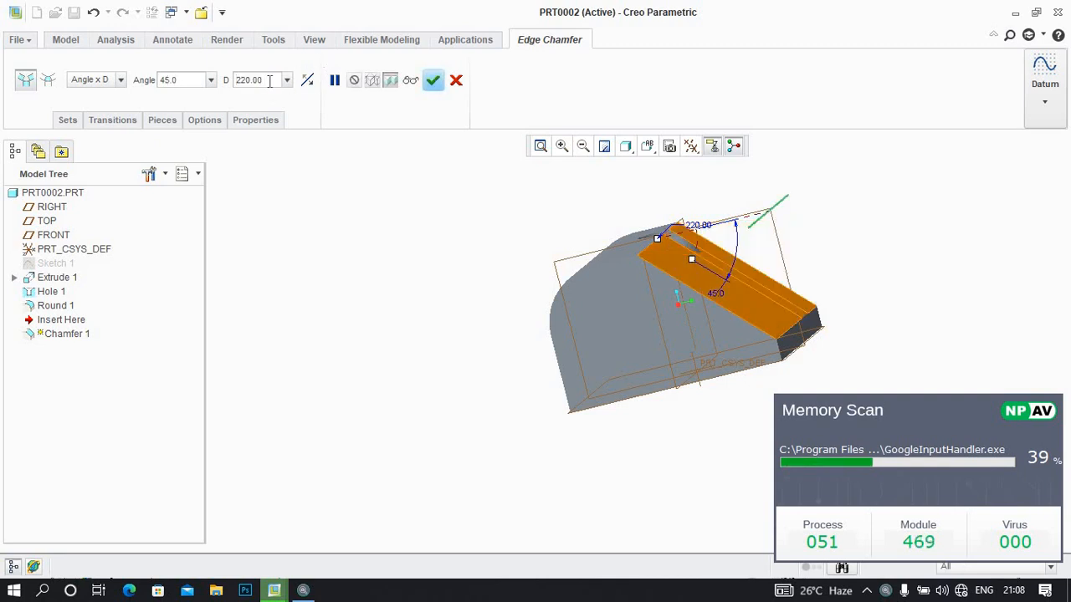
{"action": "type", "text": "22"}
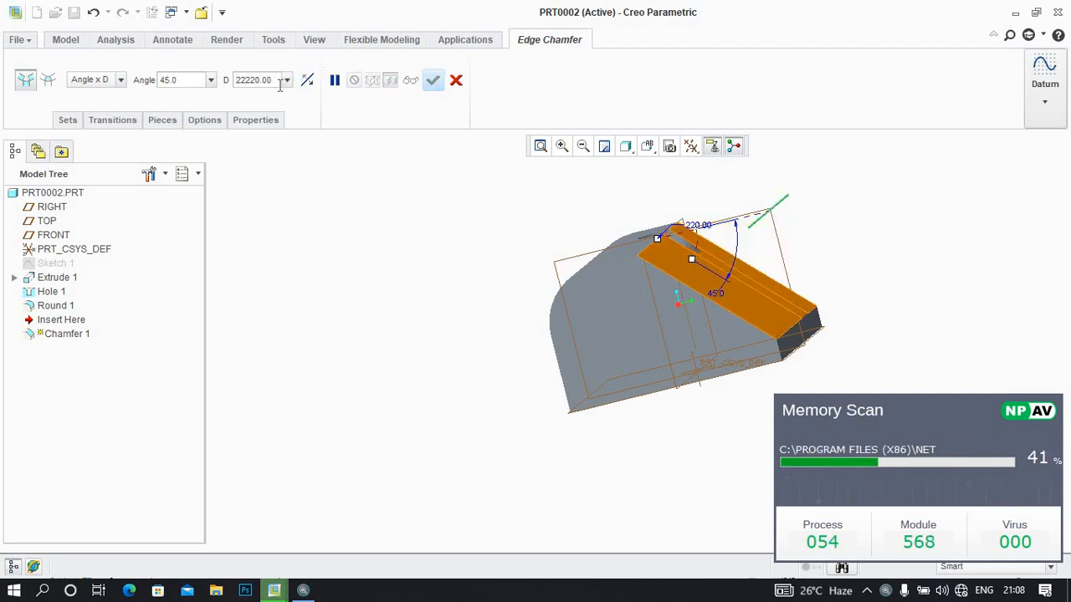
{"action": "key", "text": "BackSpace"}
{"action": "key", "text": "BackSpace"}
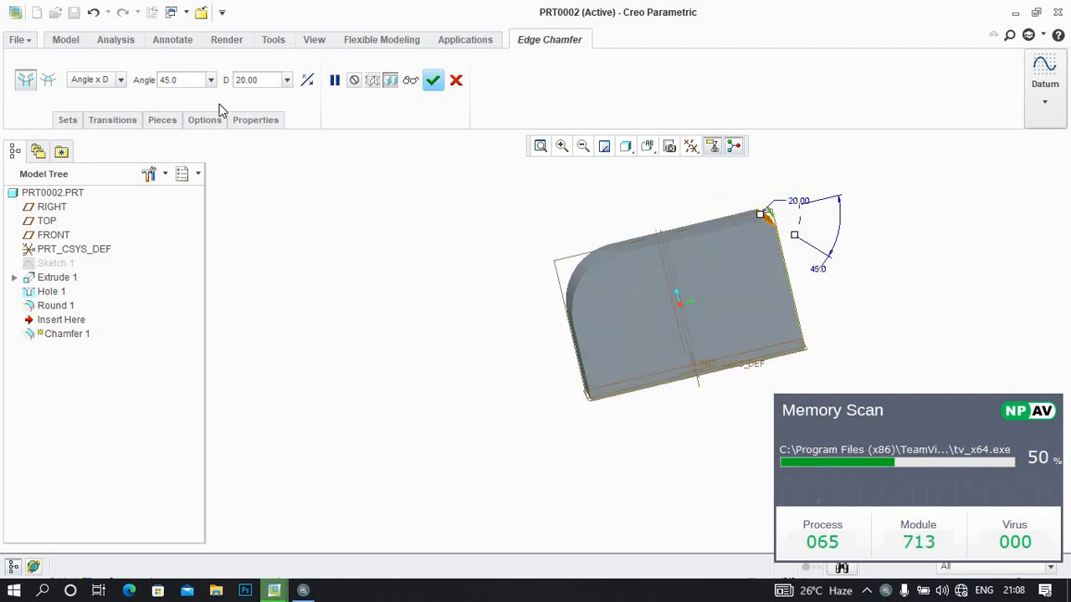
Change the chamfer to the 45 x D scheme with D set to 44 mm and accept the feature
{"action": "left_click", "coordinate": [119, 79]}
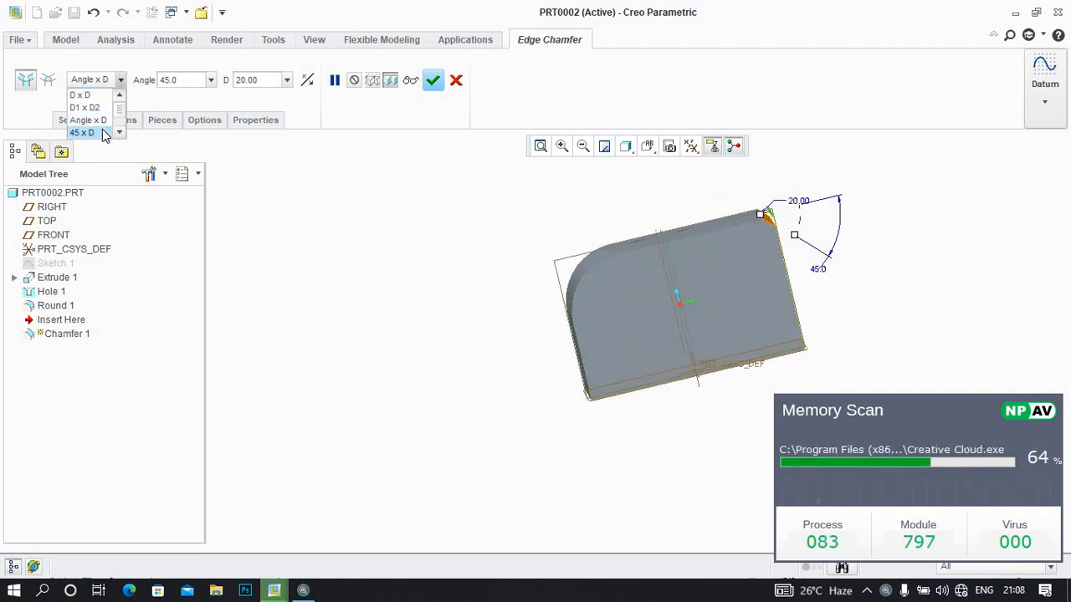
{"action": "left_click", "coordinate": [82, 132]}
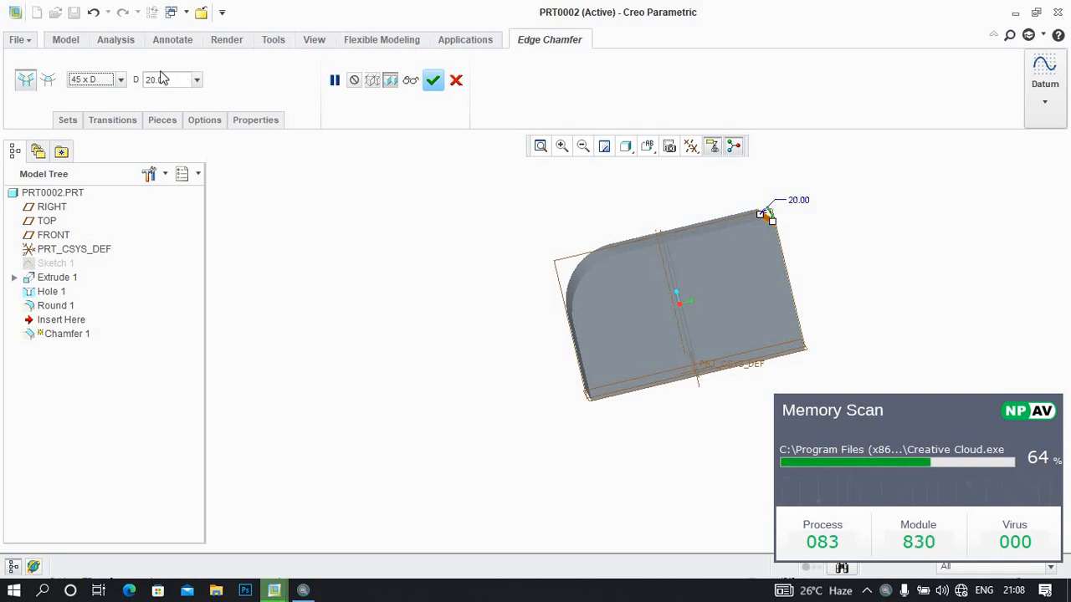
{"action": "double_click", "coordinate": [189, 80]}
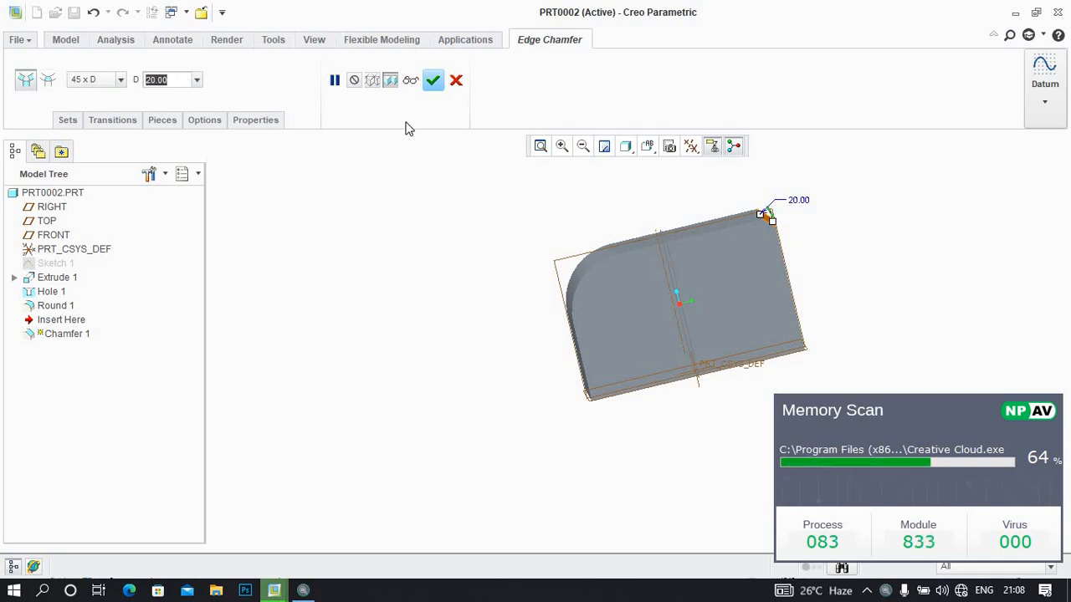
{"action": "type", "text": "445"}
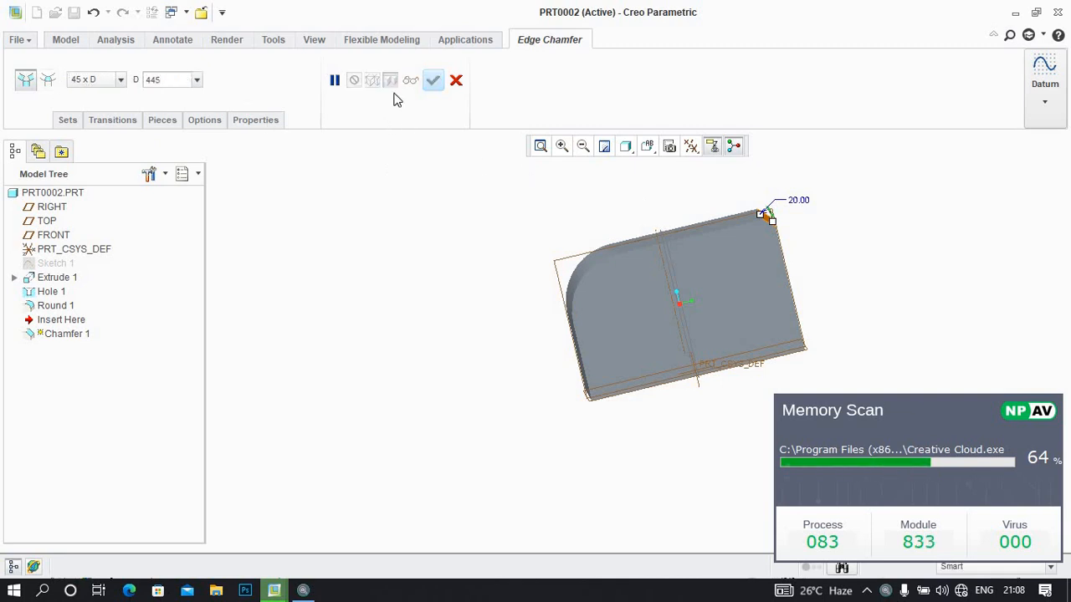
{"action": "key", "text": "Return"}
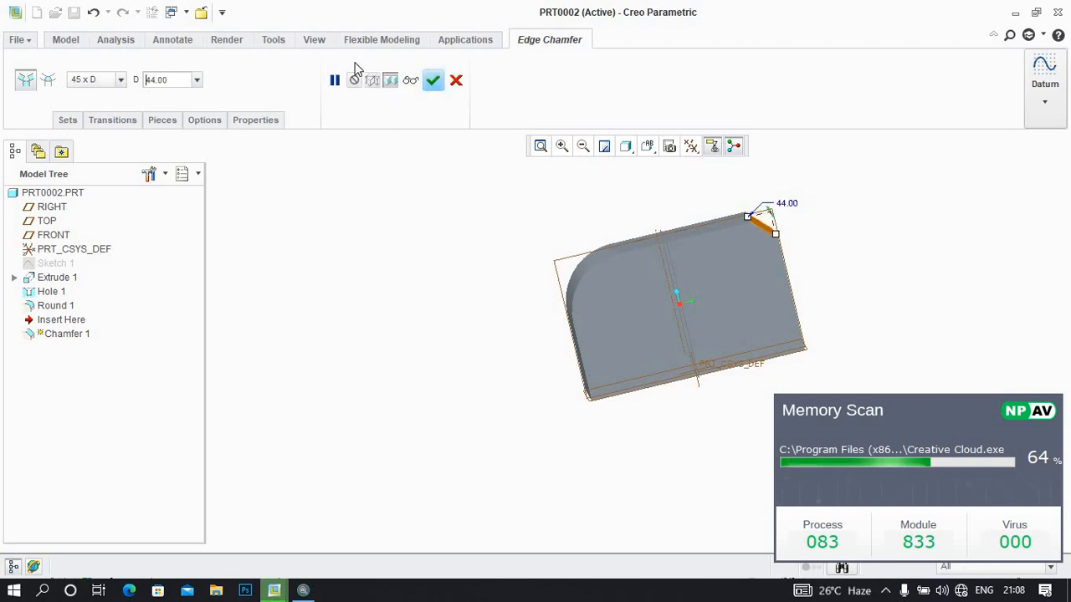
{"action": "left_click", "coordinate": [456, 80]}
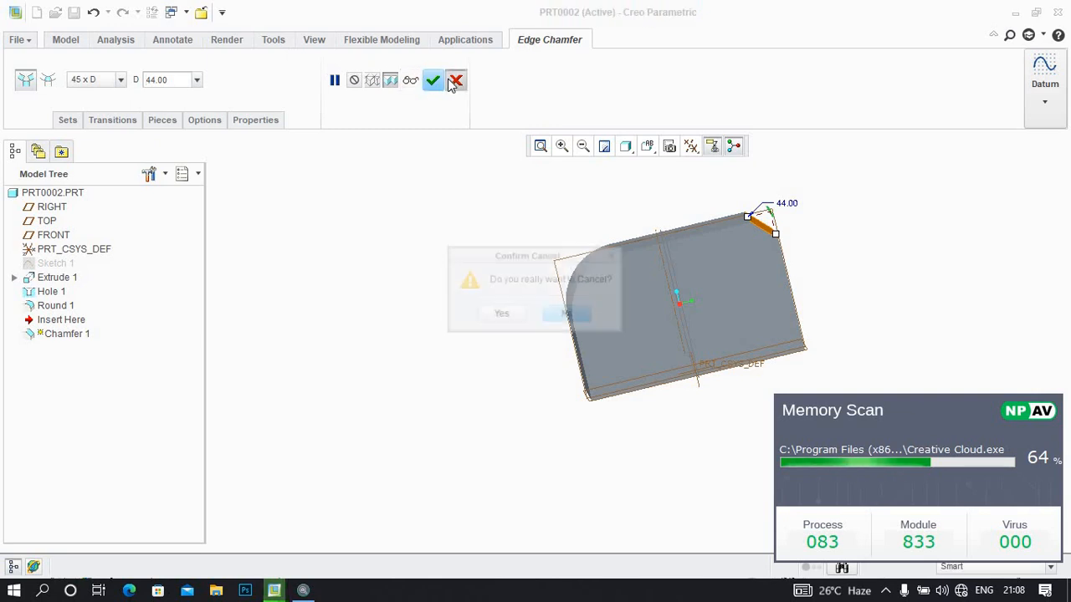
{"action": "key", "text": "Return"}
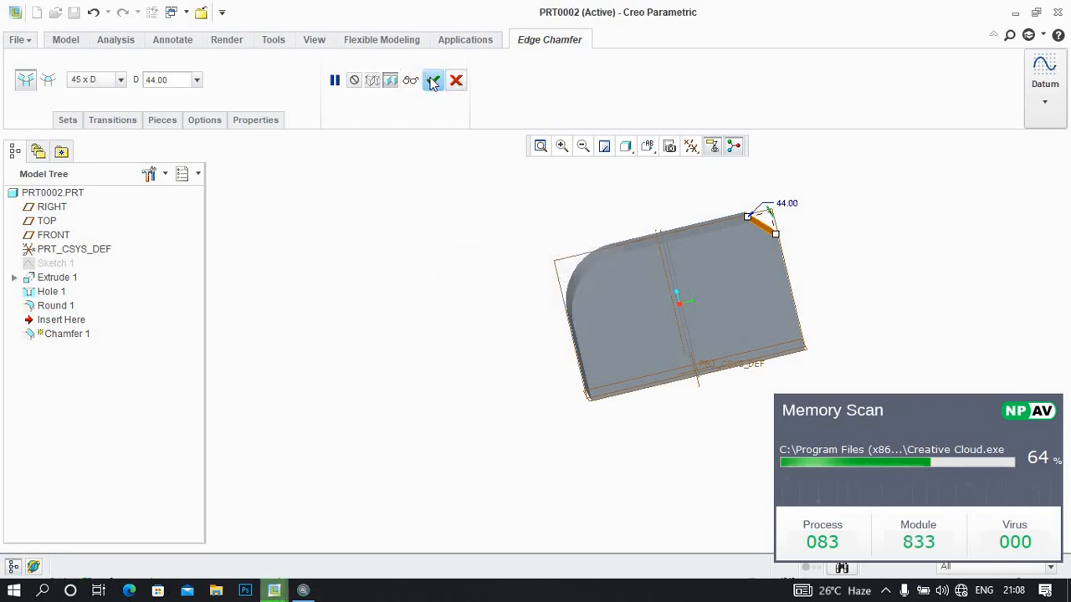
{"action": "left_click", "coordinate": [432, 80]}
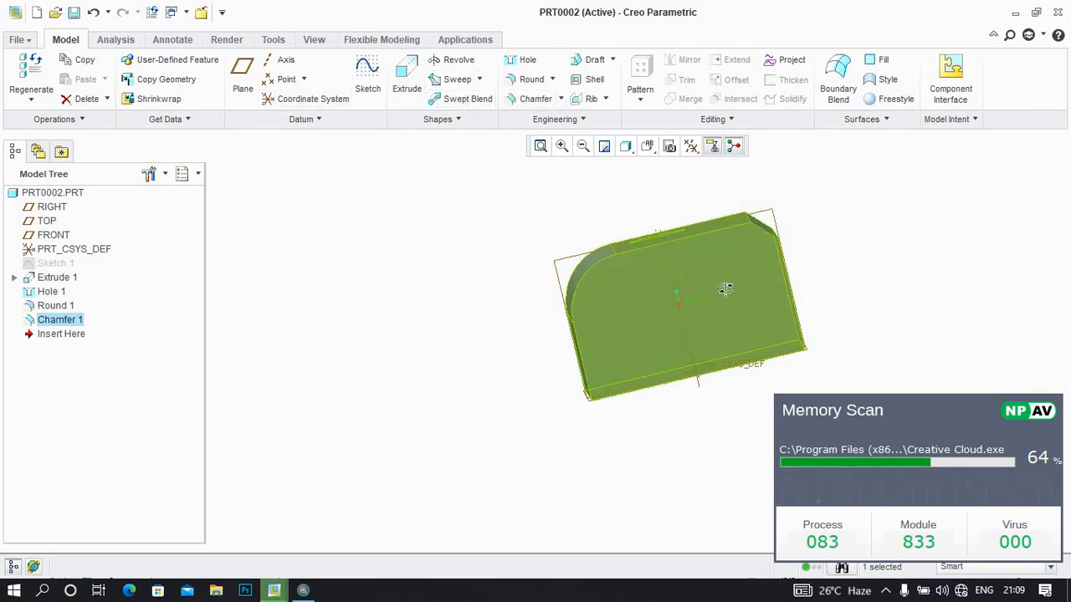
Draft the long side face beside the chamfer by 30 degrees, hinged on its edge with the flat face opposite the hole, using that face as pull direction
{"action": "middle_click_drag", "start_coordinate": [727, 290], "coordinate": [606, 228]}
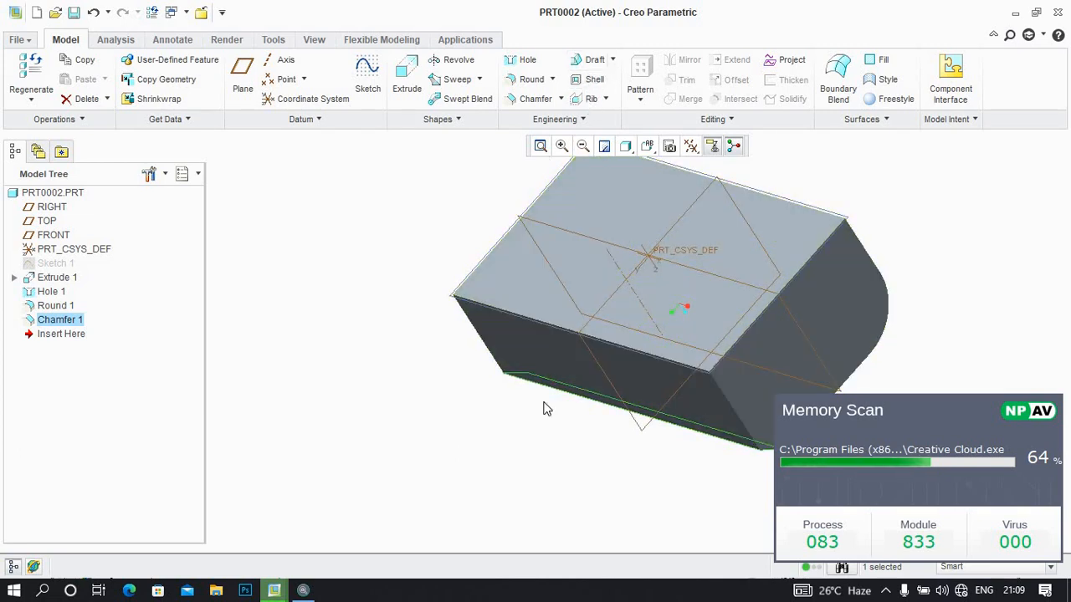
{"action": "left_click", "coordinate": [590, 59]}
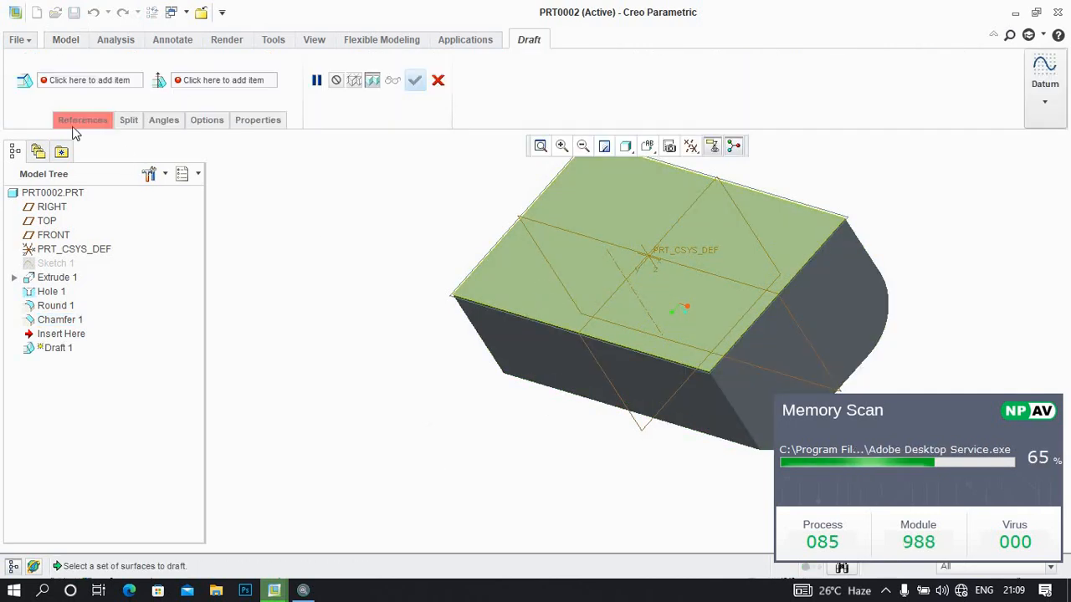
{"action": "left_click", "coordinate": [74, 122]}
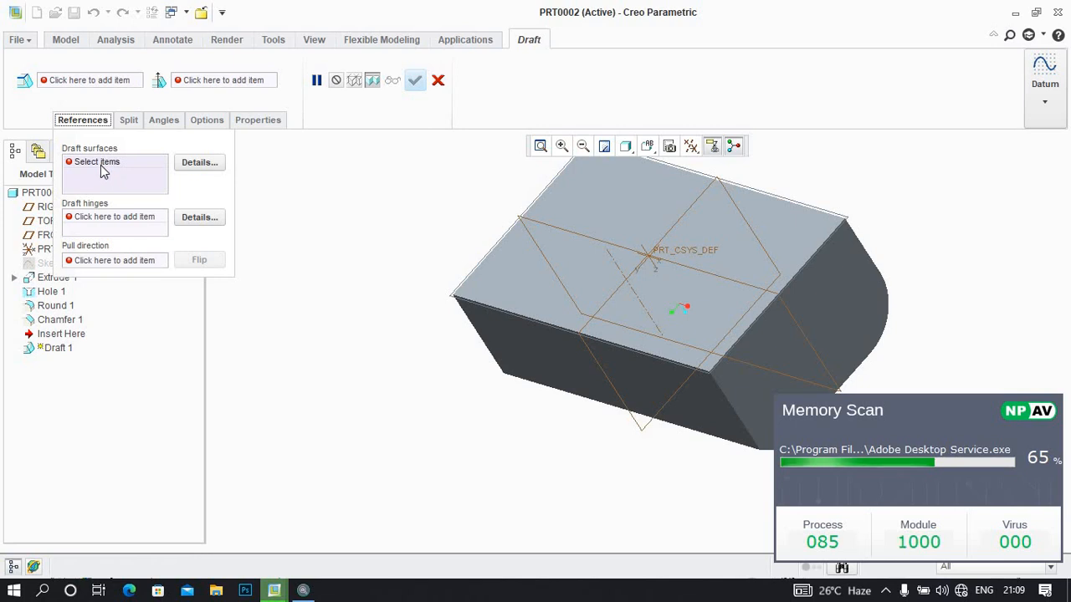
{"action": "left_click", "coordinate": [526, 349]}
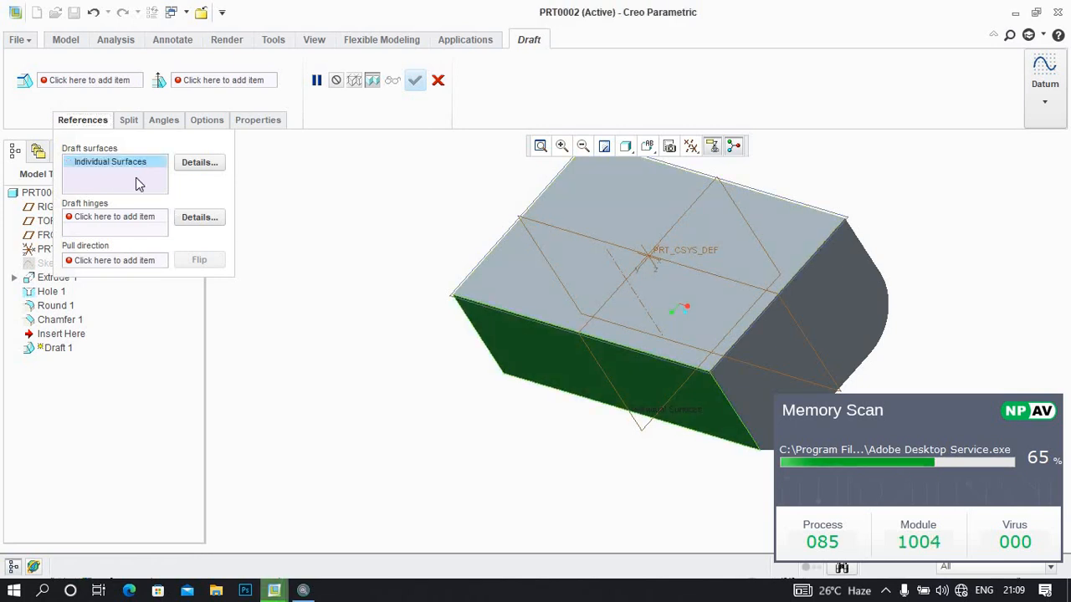
{"action": "left_click", "coordinate": [111, 218]}
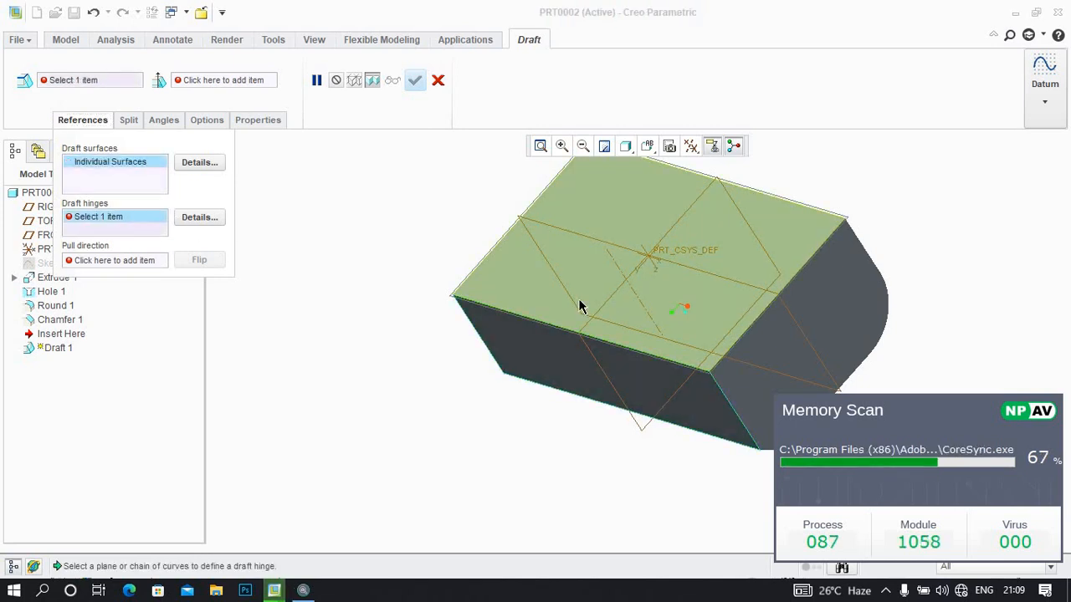
{"action": "left_click", "coordinate": [546, 323]}
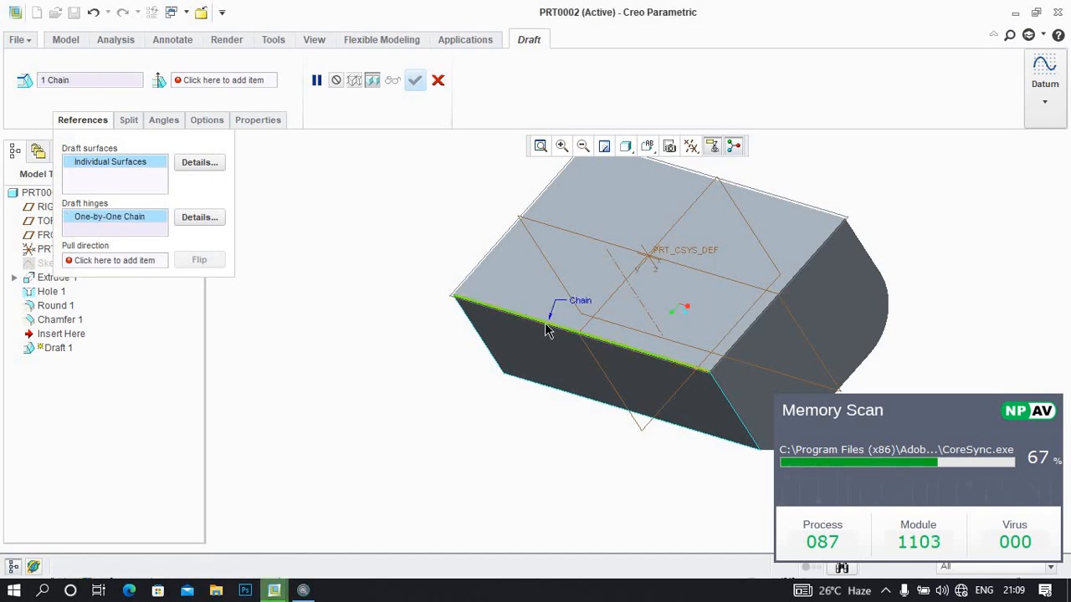
{"action": "left_click", "coordinate": [112, 261]}
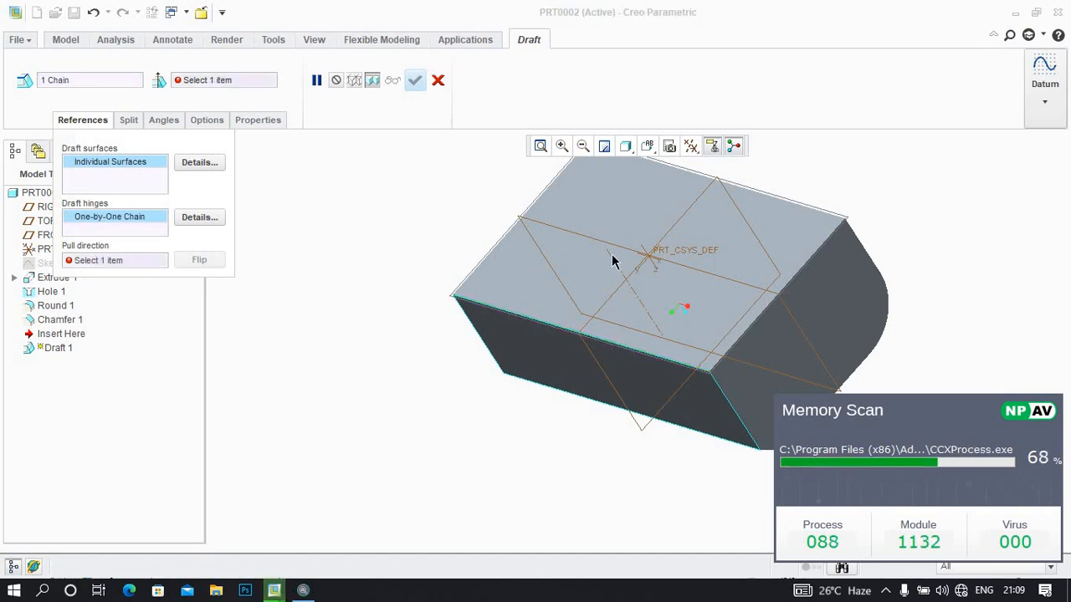
{"action": "left_click", "coordinate": [571, 247]}
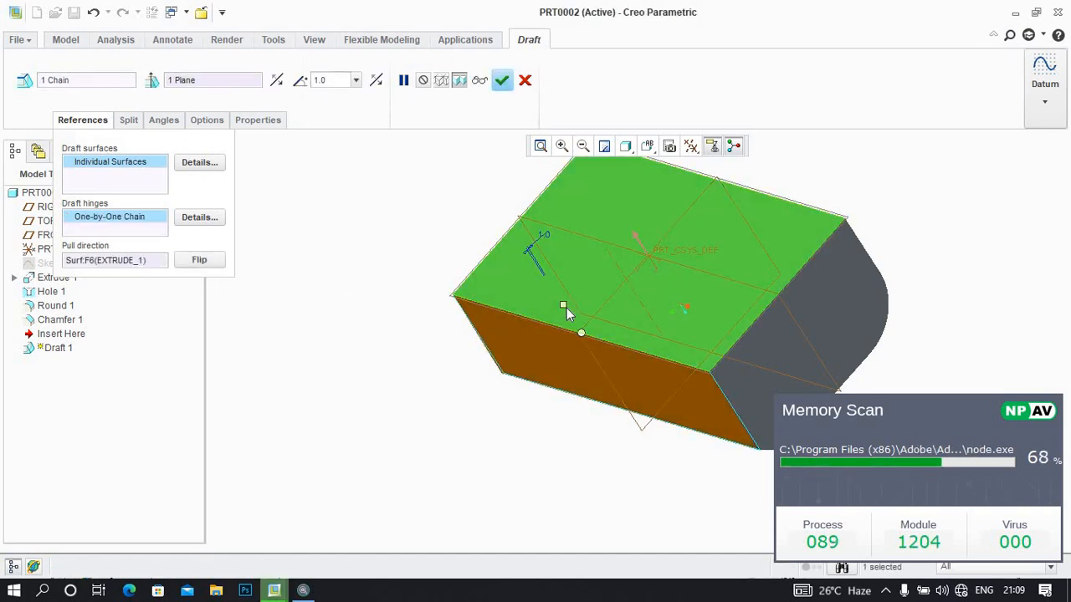
{"action": "left_click_drag", "start_coordinate": [566, 307], "coordinate": [560, 371]}
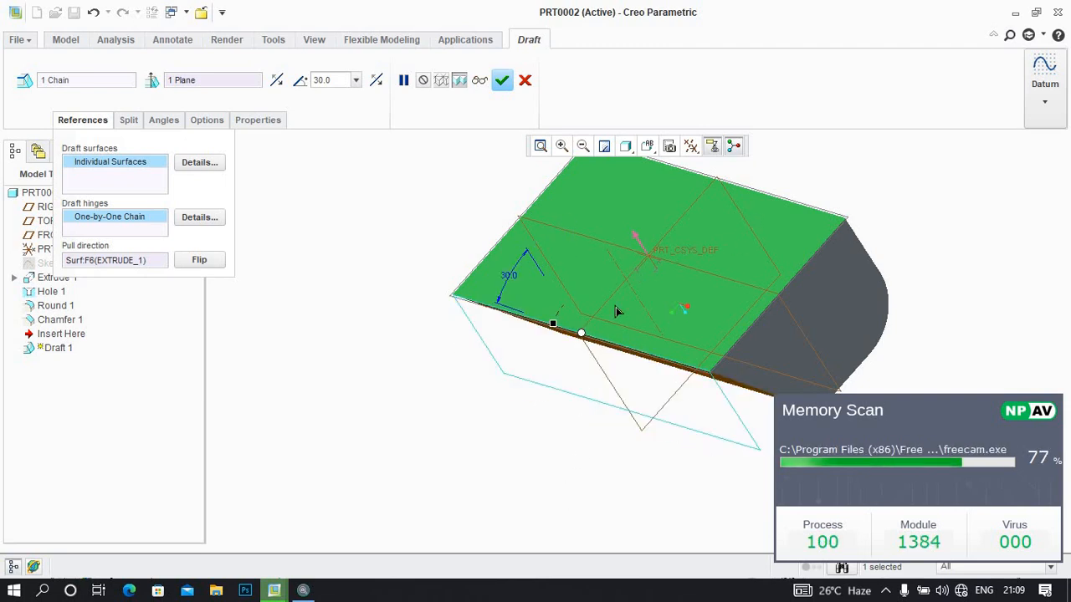
{"action": "left_click", "coordinate": [502, 82]}
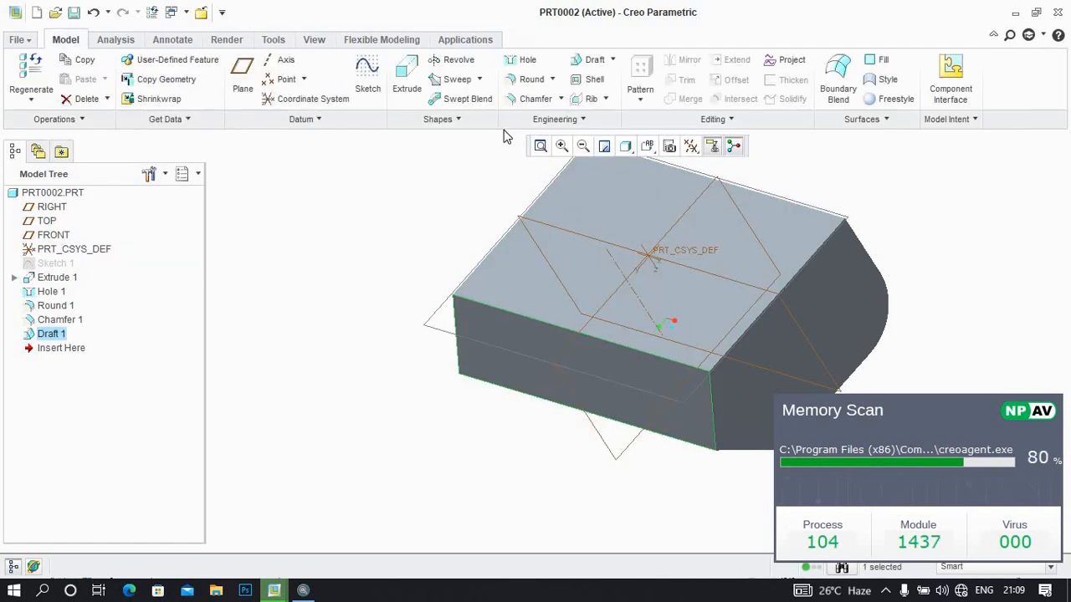
Shell the block with the default thickness, removing the large flat face opposite the hole's opening
{"action": "left_click", "coordinate": [593, 80]}
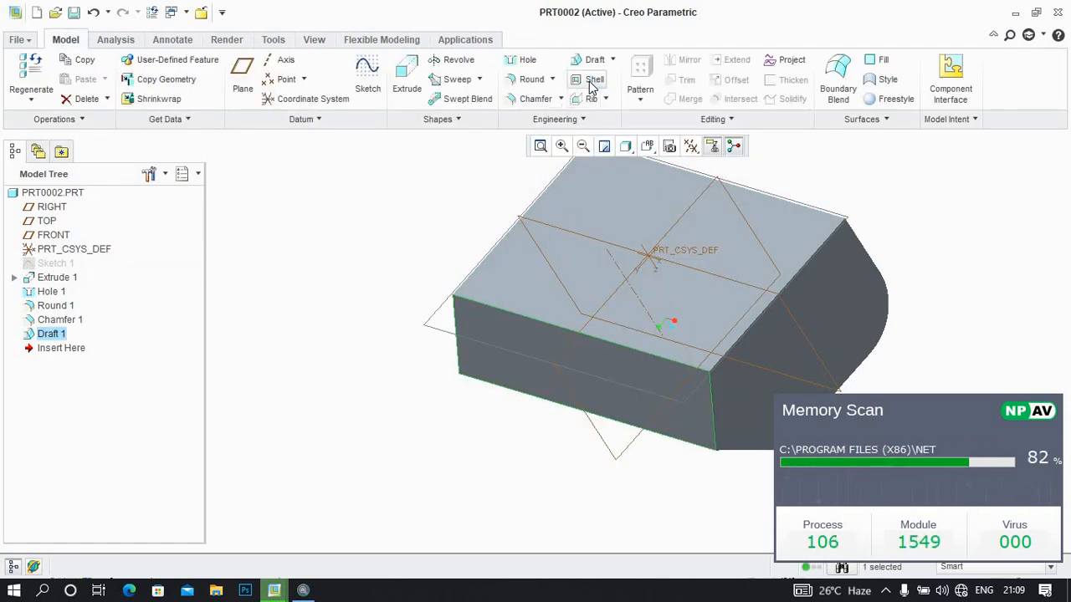
{"action": "left_click", "coordinate": [608, 192]}
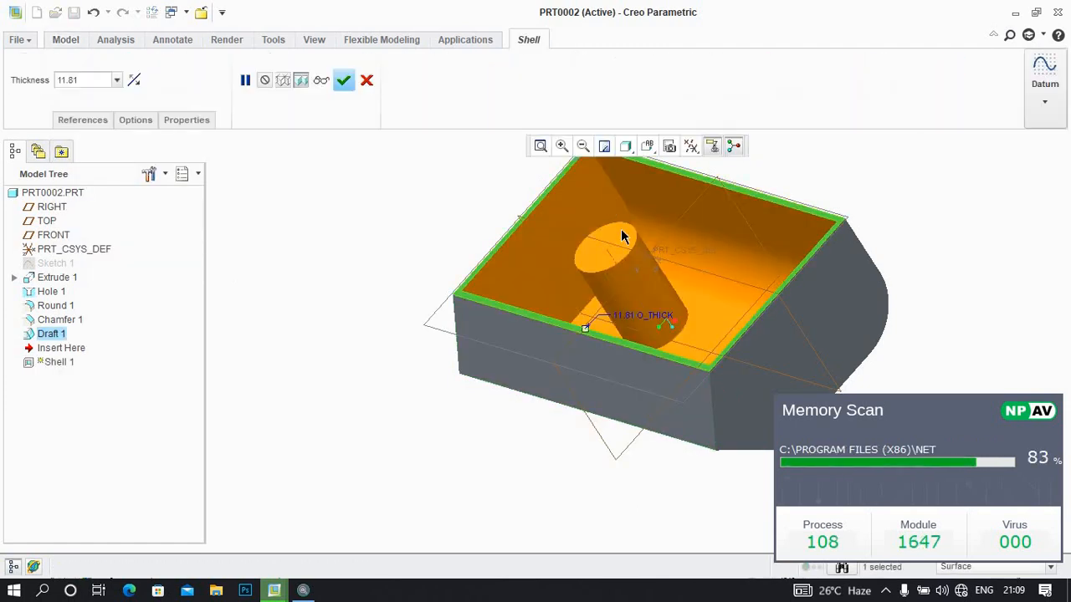
{"action": "middle_click", "coordinate": [633, 281]}
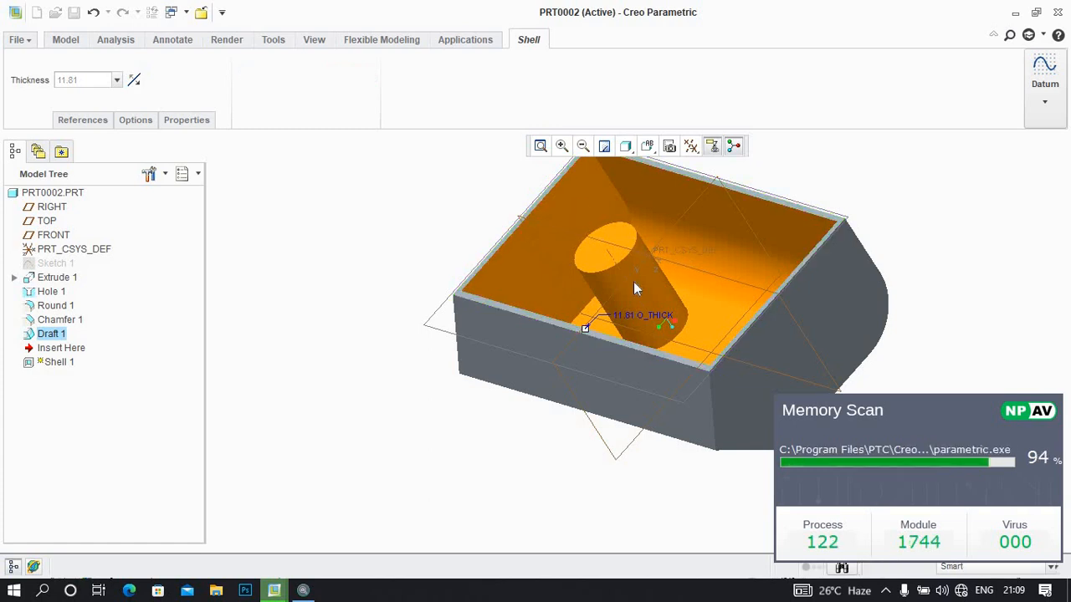
{"action": "middle_click_drag", "start_coordinate": [652, 314], "coordinate": [624, 294]}
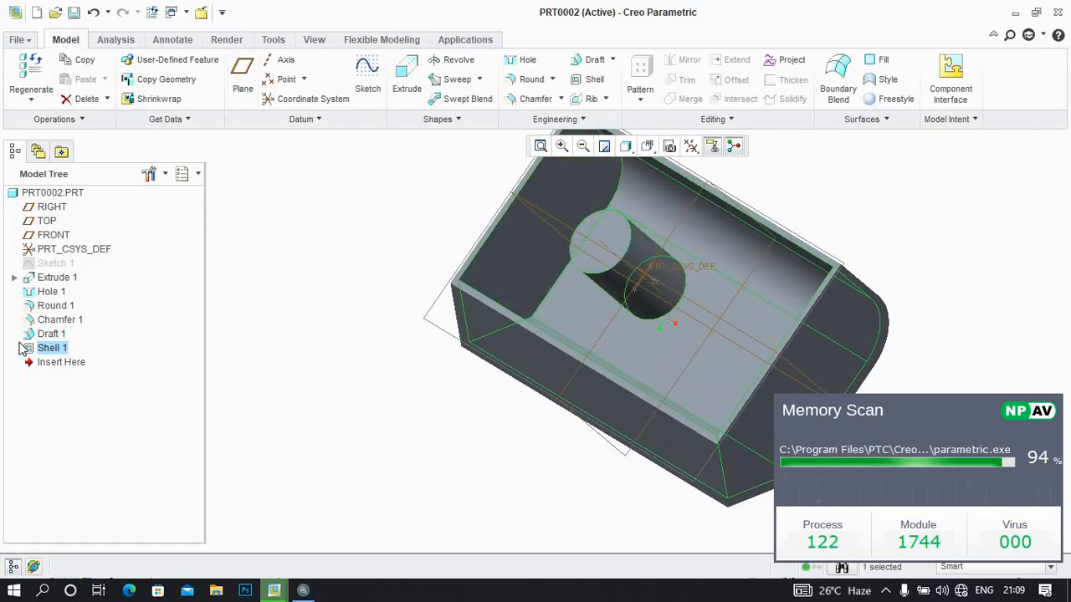
Redefine the Shell 1 feature with a wall thickness of 5 mm and accept it
{"action": "right_click", "coordinate": [48, 353]}
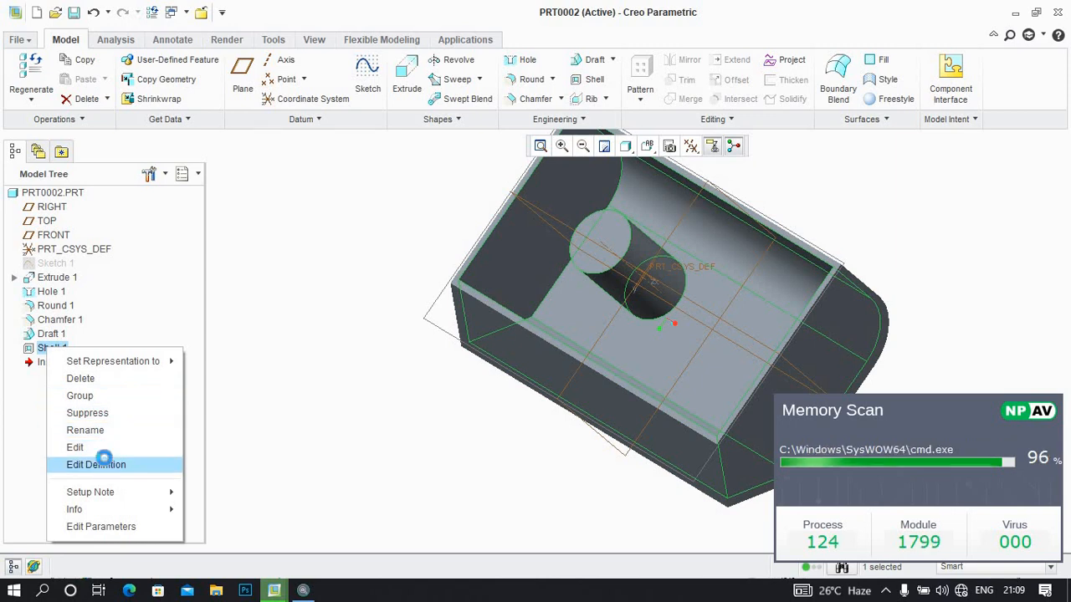
{"action": "left_click", "coordinate": [101, 463]}
{"action": "double_click", "coordinate": [97, 77]}
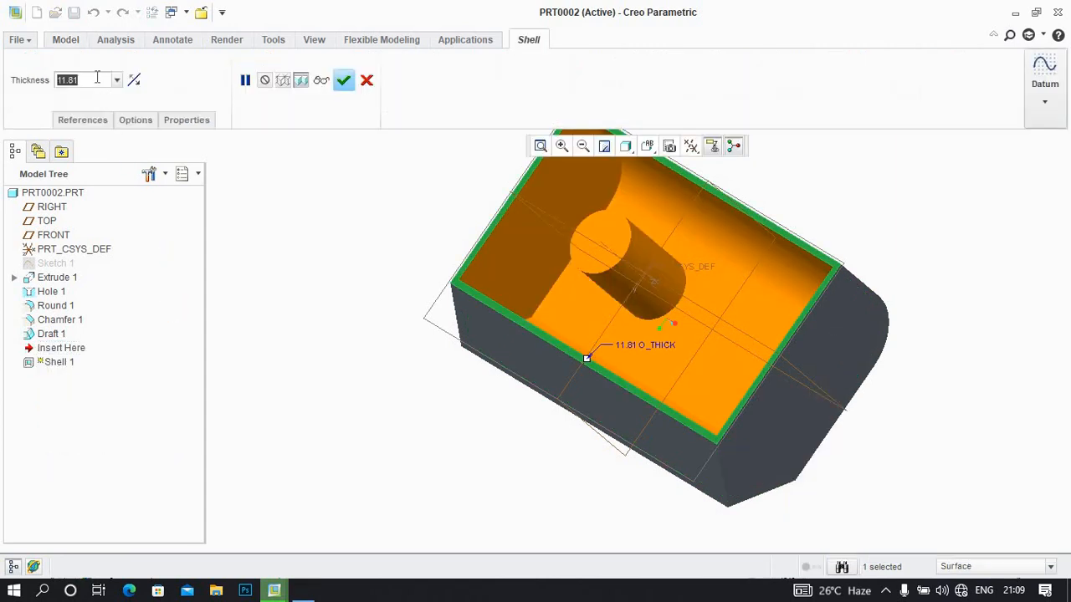
{"action": "type", "text": "55"}
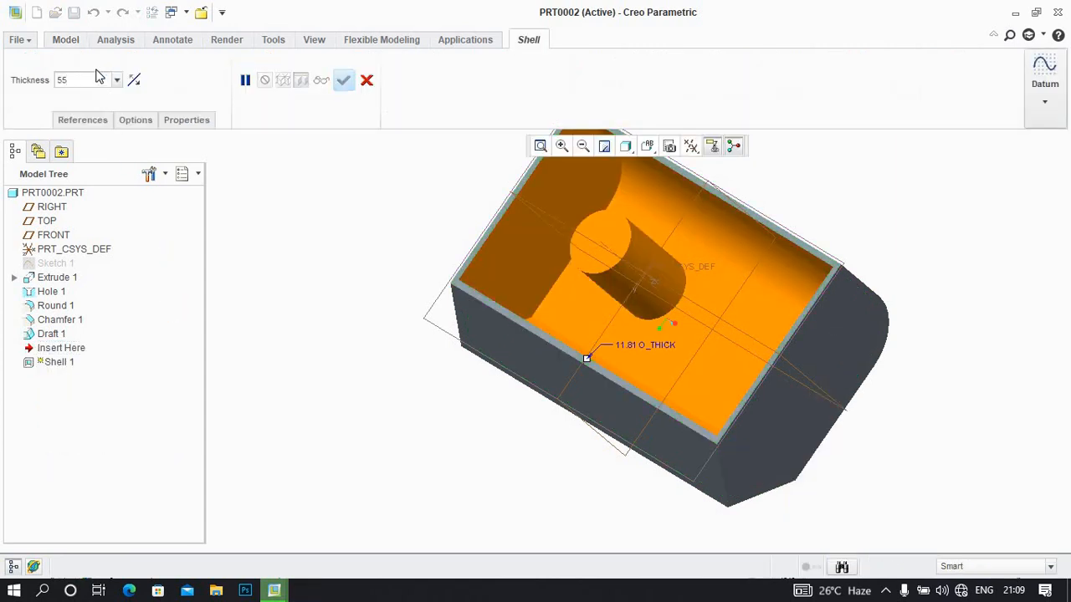
{"action": "key", "text": "Return"}
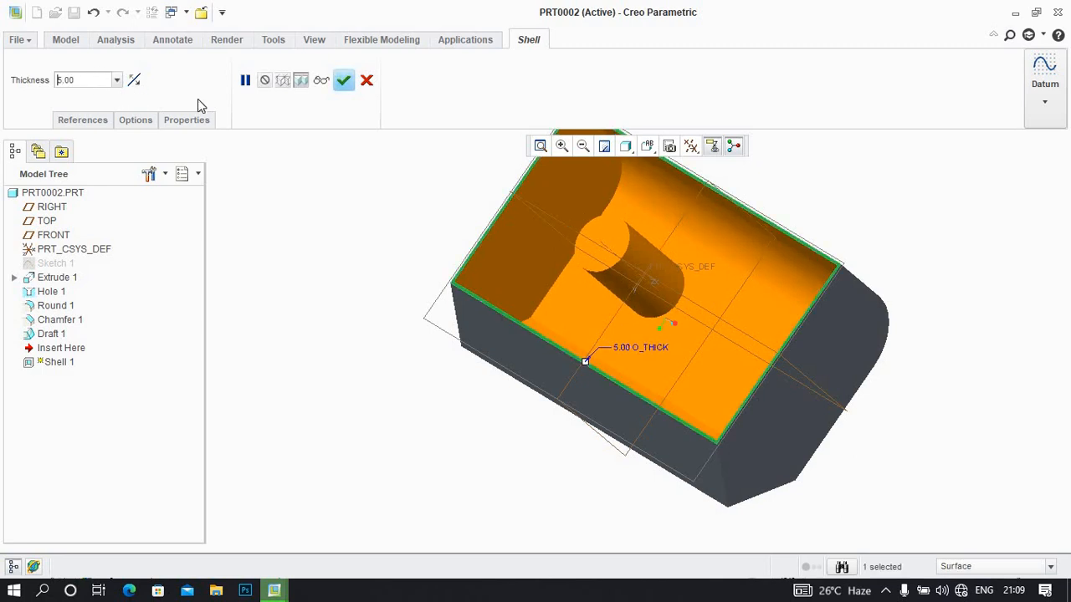
{"action": "left_click", "coordinate": [344, 81]}
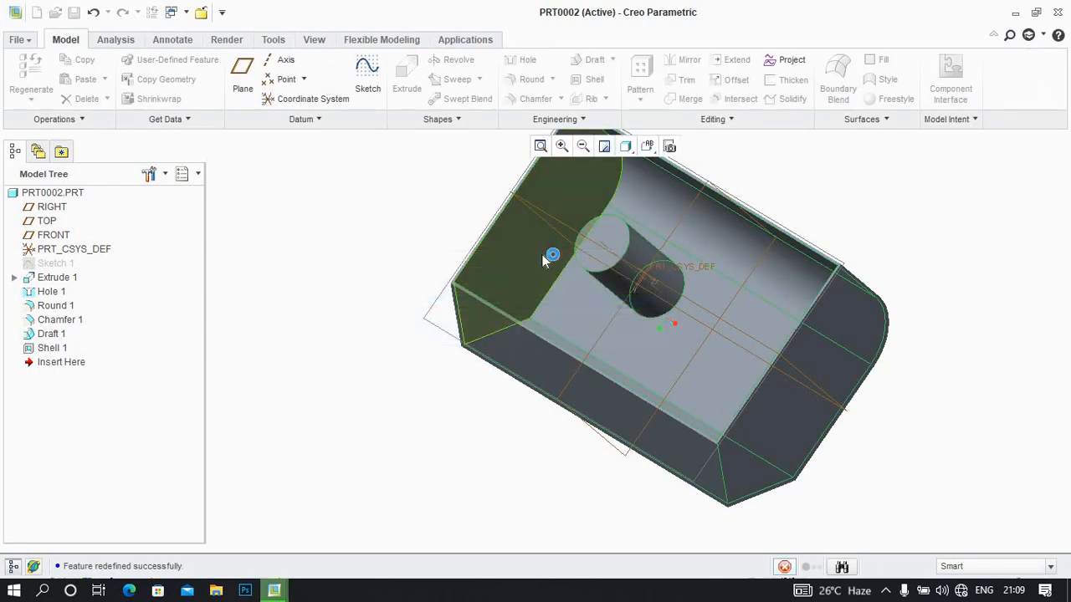
{"action": "mouse_move", "coordinate": [584, 328]}
{"action": "middle_mouse_down"}
{"action": "mouse_move", "coordinate": [526, 339]}
{"action": "mouse_move", "coordinate": [514, 249]}
{"action": "mouse_move", "coordinate": [567, 246]}
{"action": "mouse_move", "coordinate": [583, 206]}
{"action": "mouse_move", "coordinate": [566, 126]}
{"action": "mouse_move", "coordinate": [567, 137]}
{"action": "middle_mouse_up"}
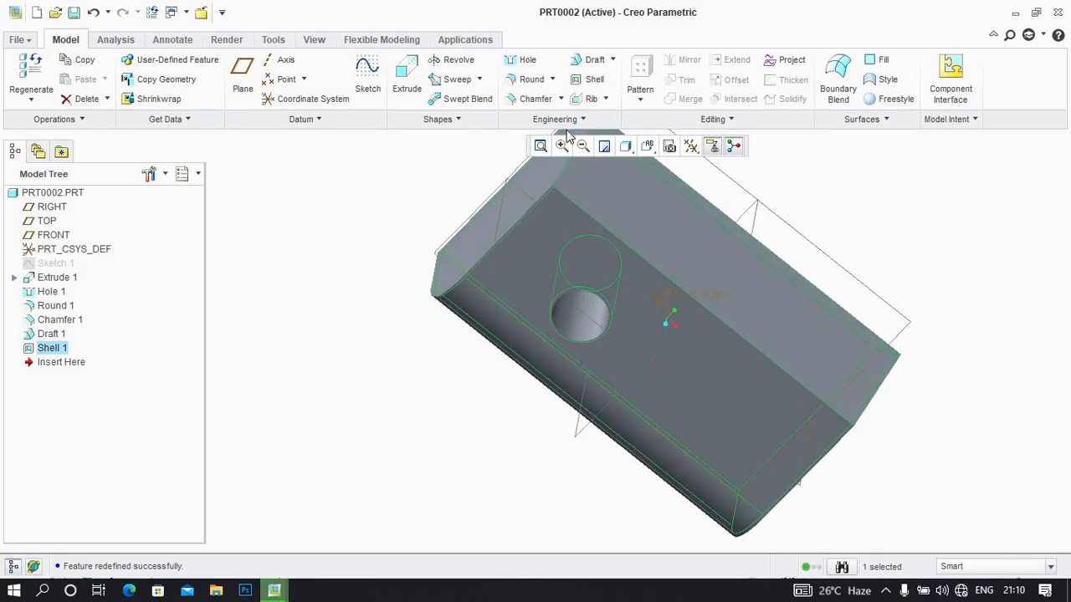
{"action": "middle_click_drag", "start_coordinate": [681, 278], "coordinate": [622, 307]}
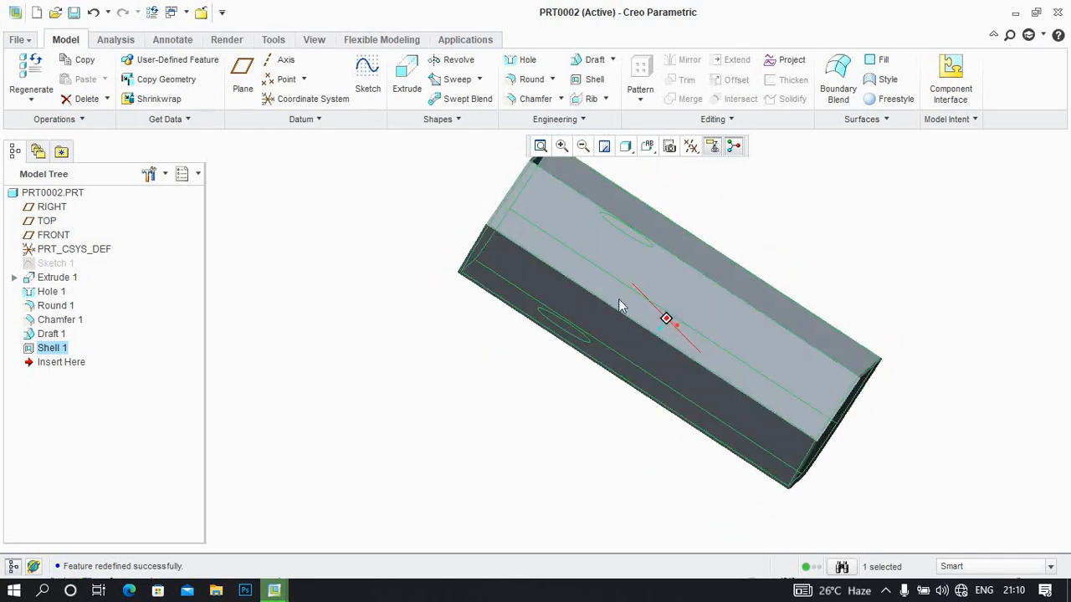
Create a new solid part named prt0003 without the default template, choosing its template from the list
{"action": "left_click", "coordinate": [38, 14]}
{"action": "left_click", "coordinate": [441, 400]}
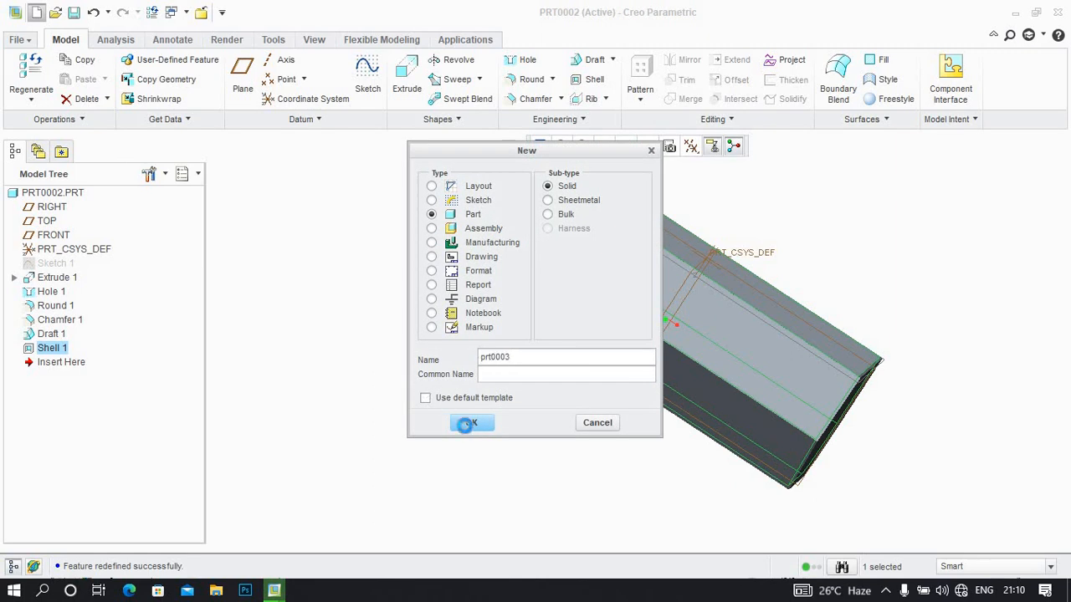
{"action": "left_click", "coordinate": [468, 422]}
{"action": "double_click", "coordinate": [444, 245]}
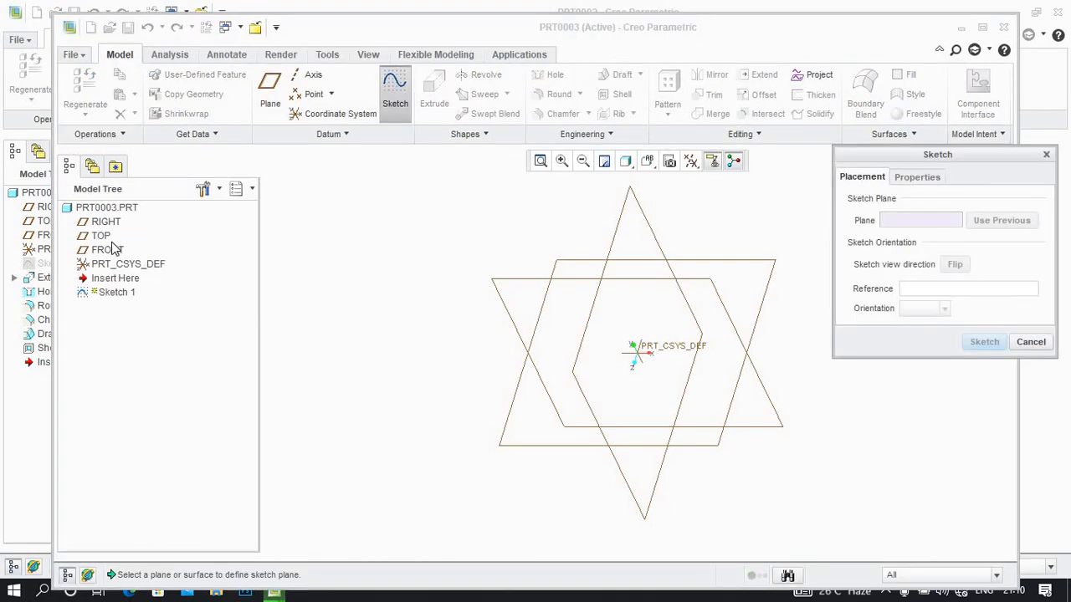
Start a sketch on the FRONT datum plane with RIGHT as the right-facing reference and maximise the part window
{"action": "left_click", "coordinate": [112, 245]}
{"action": "left_click", "coordinate": [116, 253]}
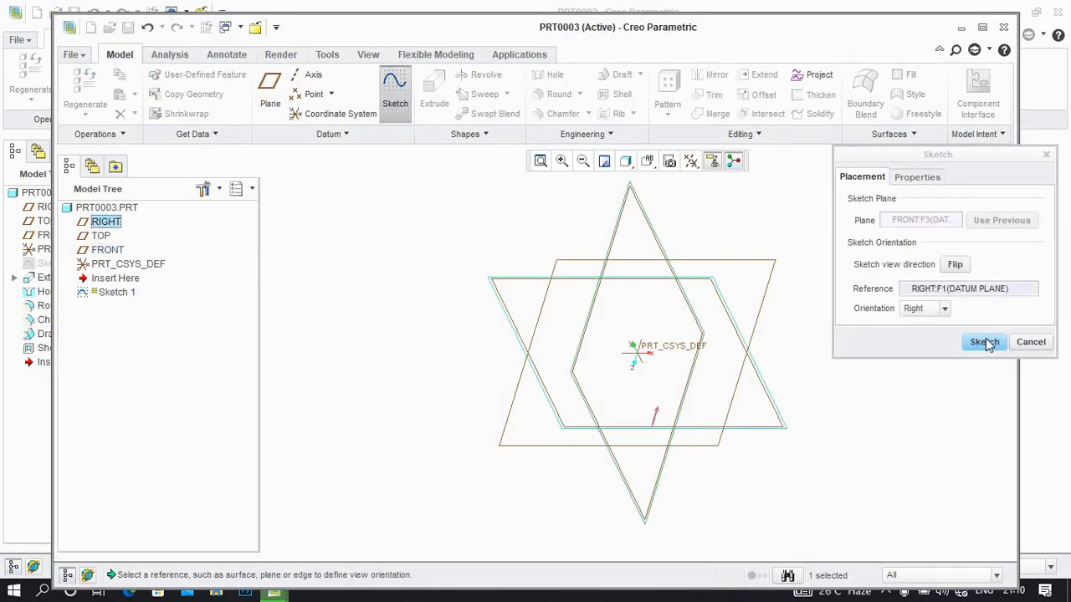
{"action": "left_click", "coordinate": [982, 341]}
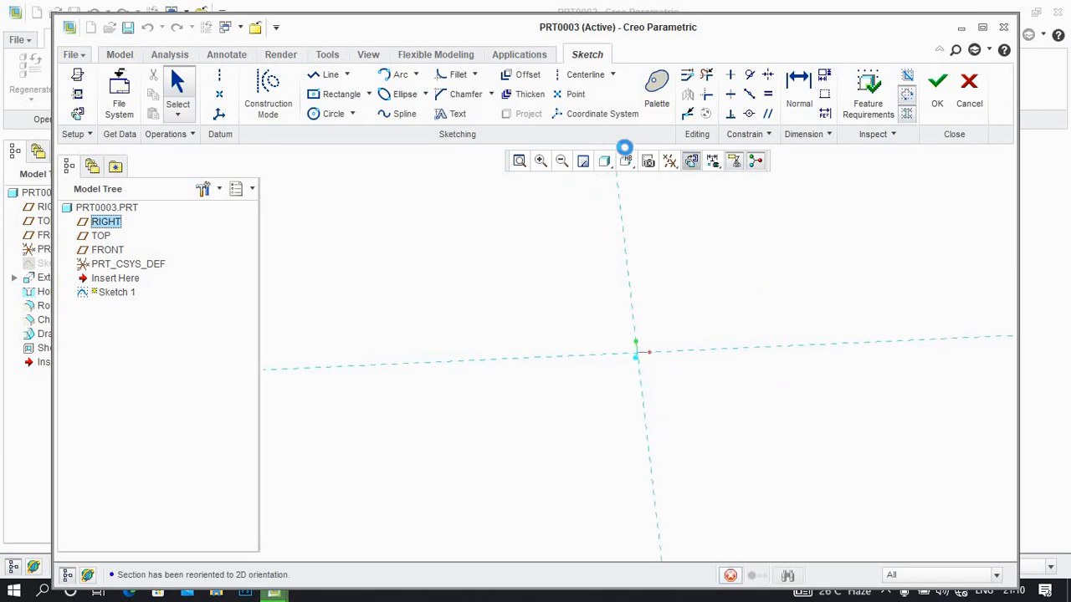
{"action": "double_click", "coordinate": [679, 32]}
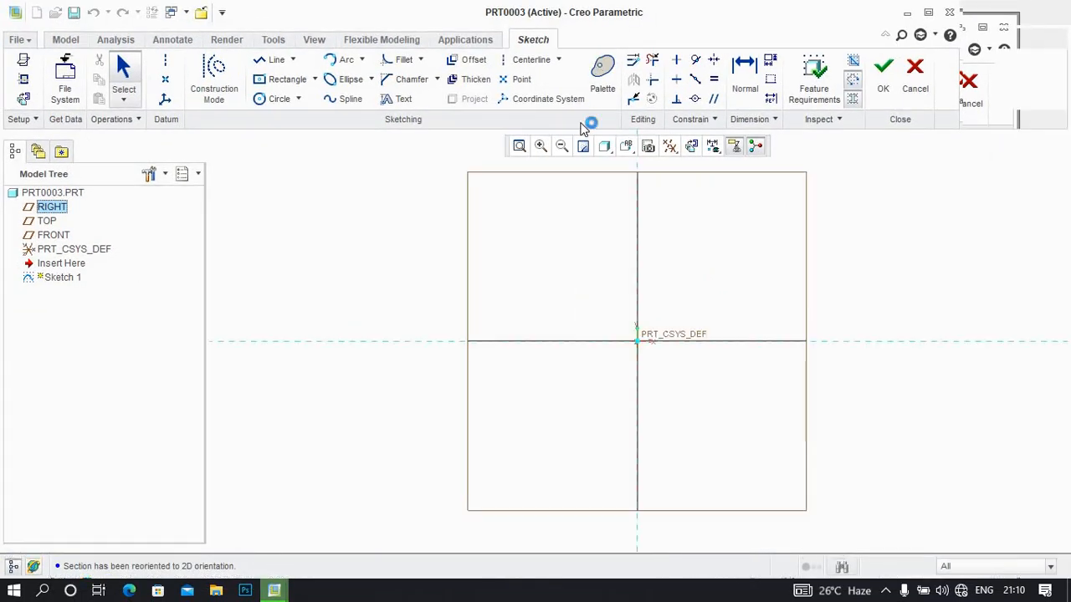
Sketch a centre rectangle about 765 by 396 around the origin and accept the sketch
{"action": "left_click", "coordinate": [343, 79]}
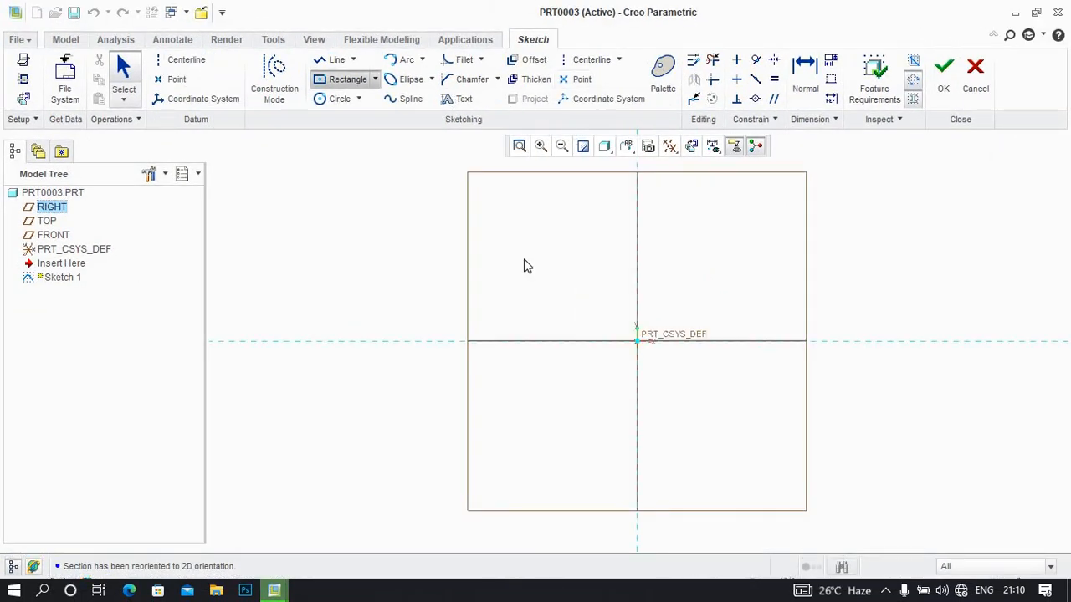
{"action": "left_click", "coordinate": [637, 341]}
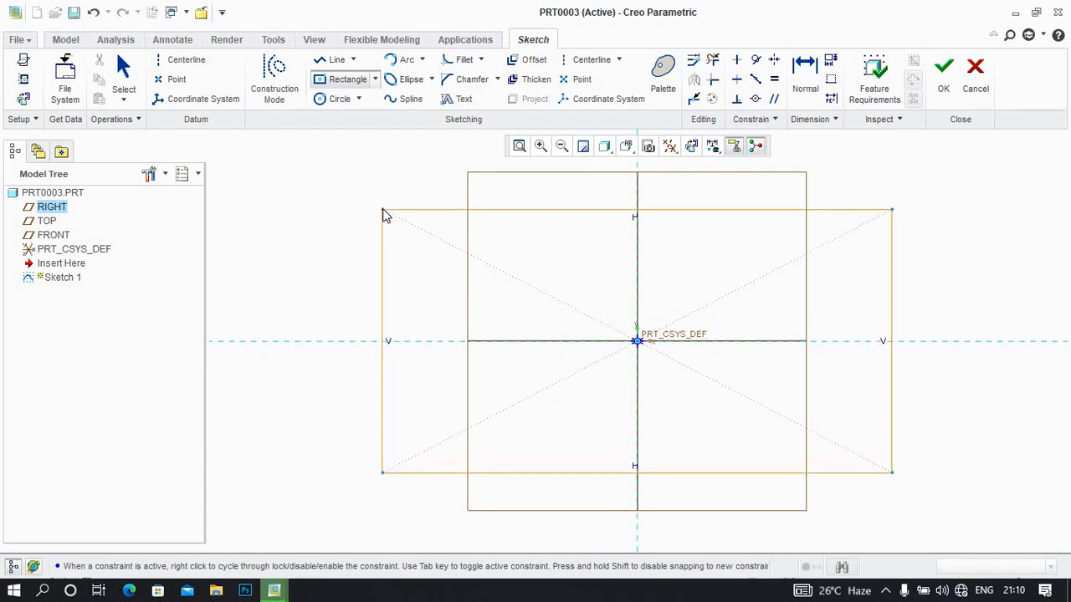
{"action": "left_click", "coordinate": [383, 210]}
{"action": "left_click", "coordinate": [971, 73]}
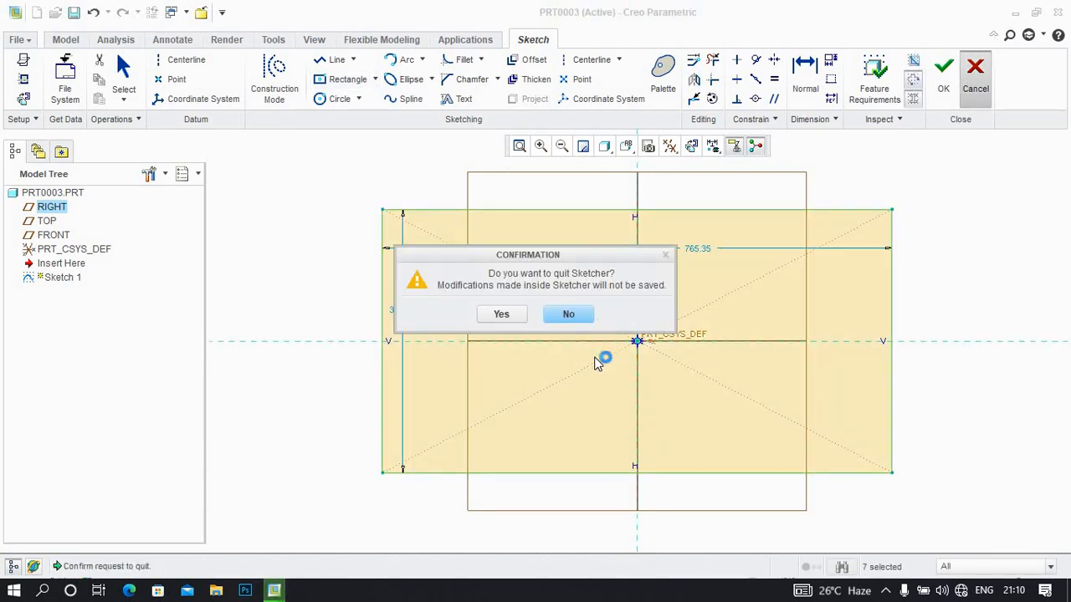
{"action": "key", "text": "Return"}
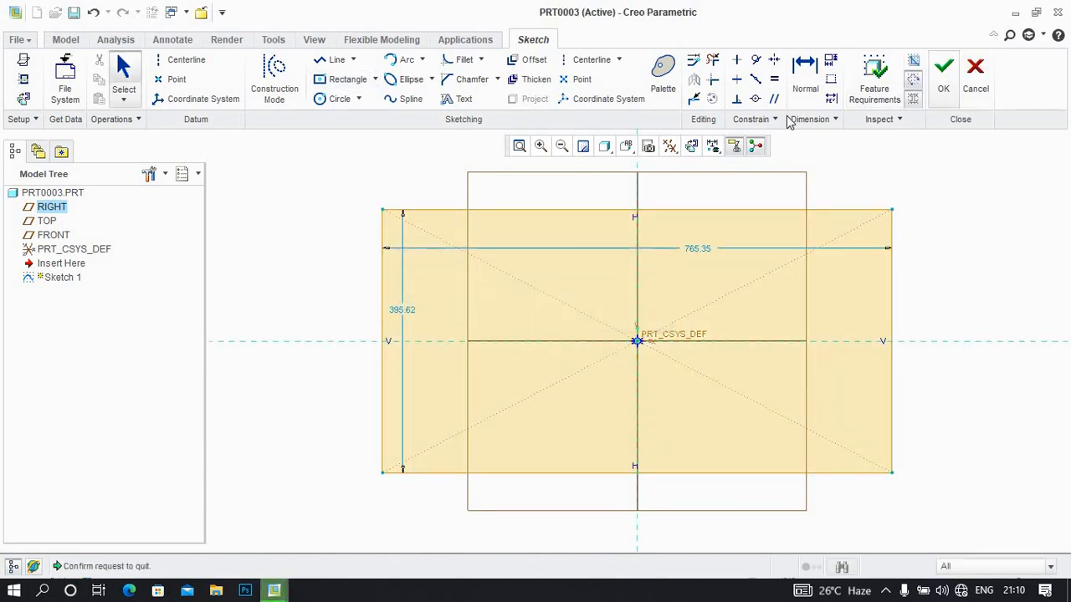
{"action": "left_click", "coordinate": [943, 74]}
Extrude the rectangle to the default depth of 259.72, and shell the block at 11.25 thickness with its large upper face removed
{"action": "left_click", "coordinate": [406, 82]}
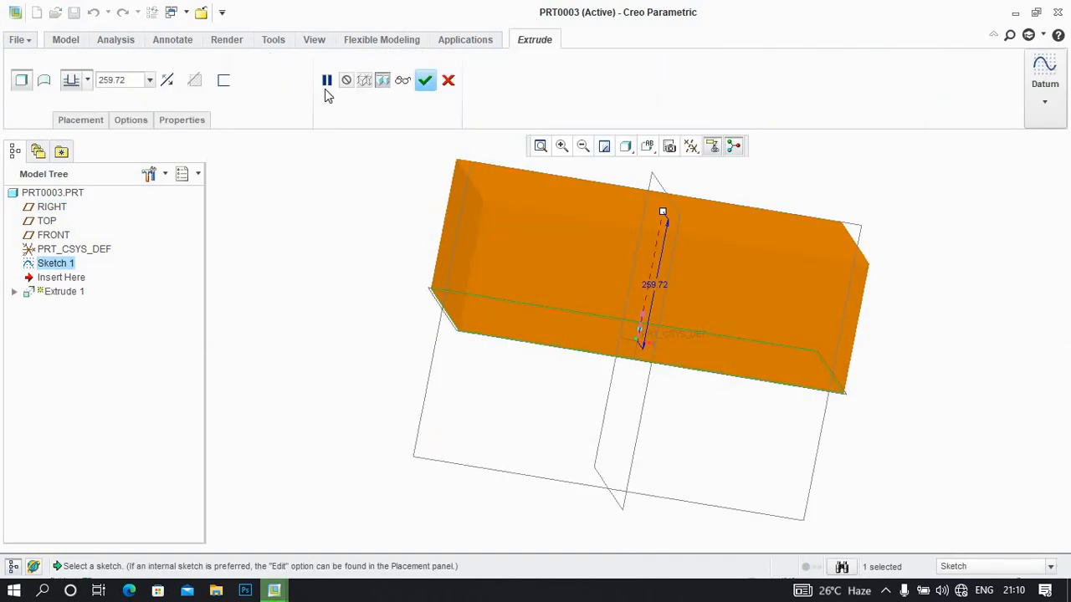
{"action": "left_click", "coordinate": [425, 79]}
{"action": "middle_click_drag", "start_coordinate": [535, 371], "coordinate": [534, 391]}
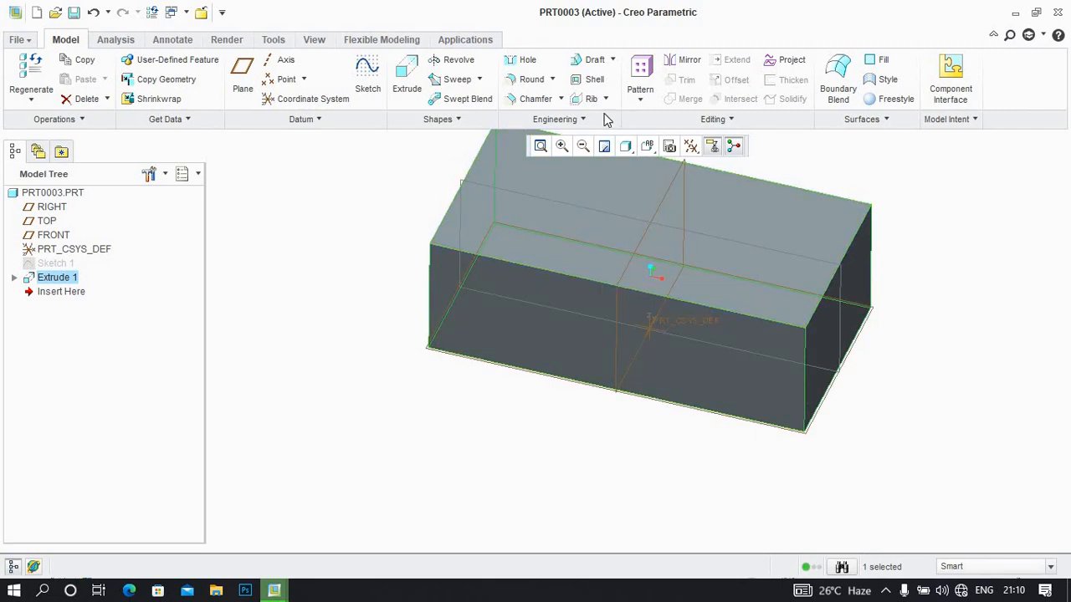
{"action": "left_click", "coordinate": [590, 80]}
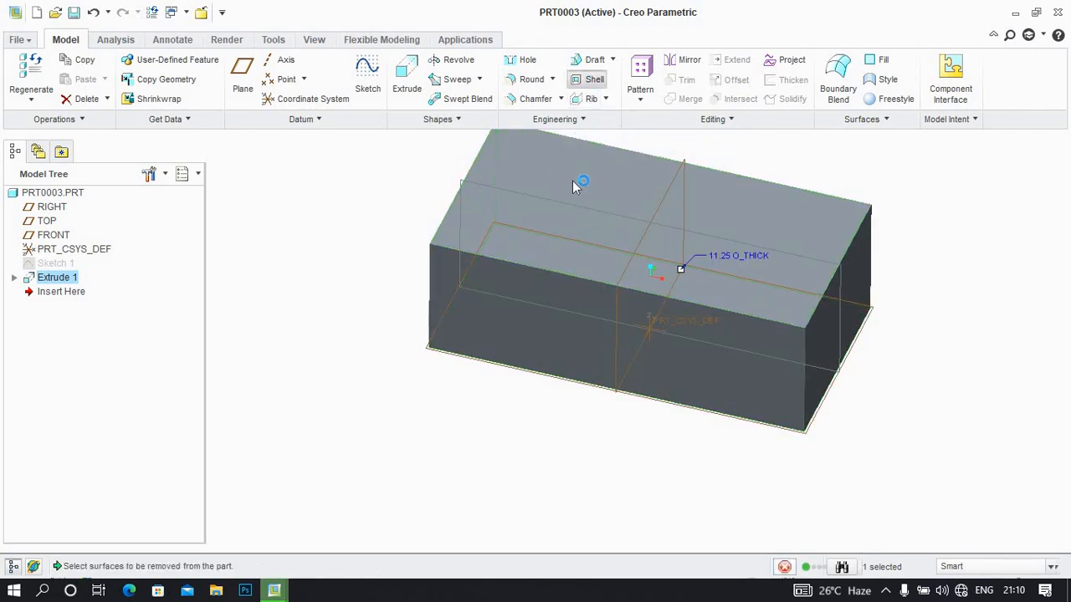
{"action": "left_click", "coordinate": [572, 180]}
{"action": "left_click", "coordinate": [344, 80]}
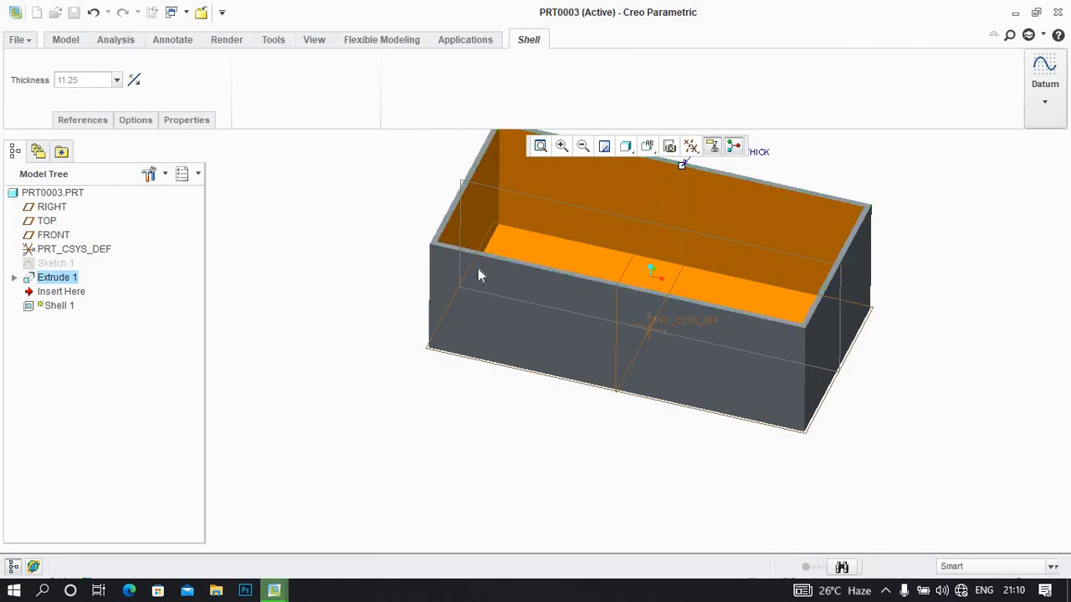
Create a datum plane offset 232.90 from the FRONT plane, just below the box's open rim
{"action": "mouse_move", "coordinate": [502, 258]}
{"action": "middle_mouse_down"}
{"action": "mouse_move", "coordinate": [461, 365]}
{"action": "mouse_move", "coordinate": [440, 361]}
{"action": "mouse_move", "coordinate": [449, 361]}
{"action": "middle_mouse_up"}
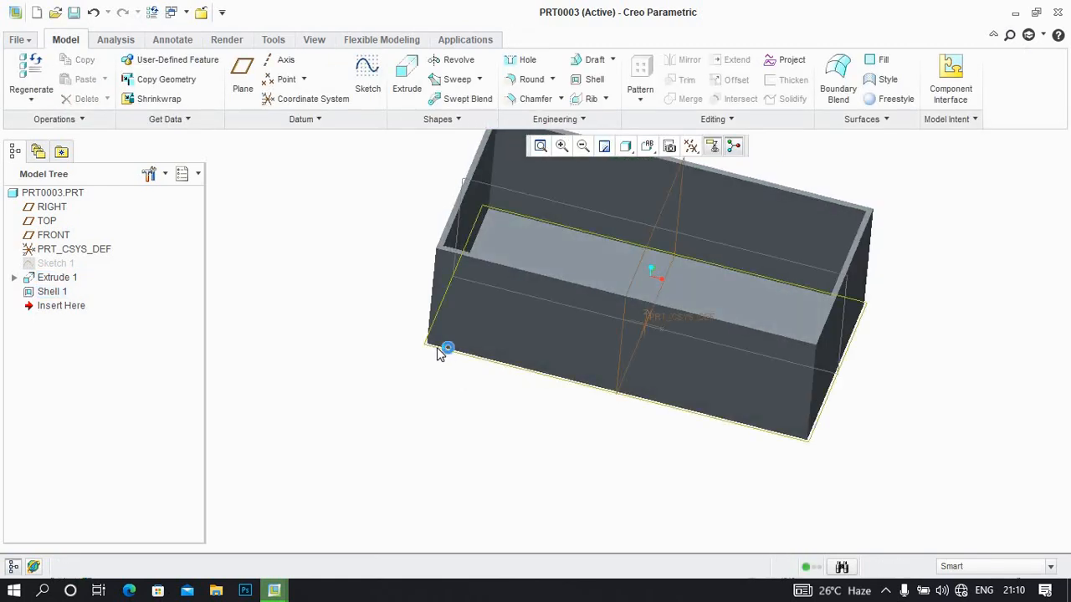
{"action": "left_click", "coordinate": [441, 355]}
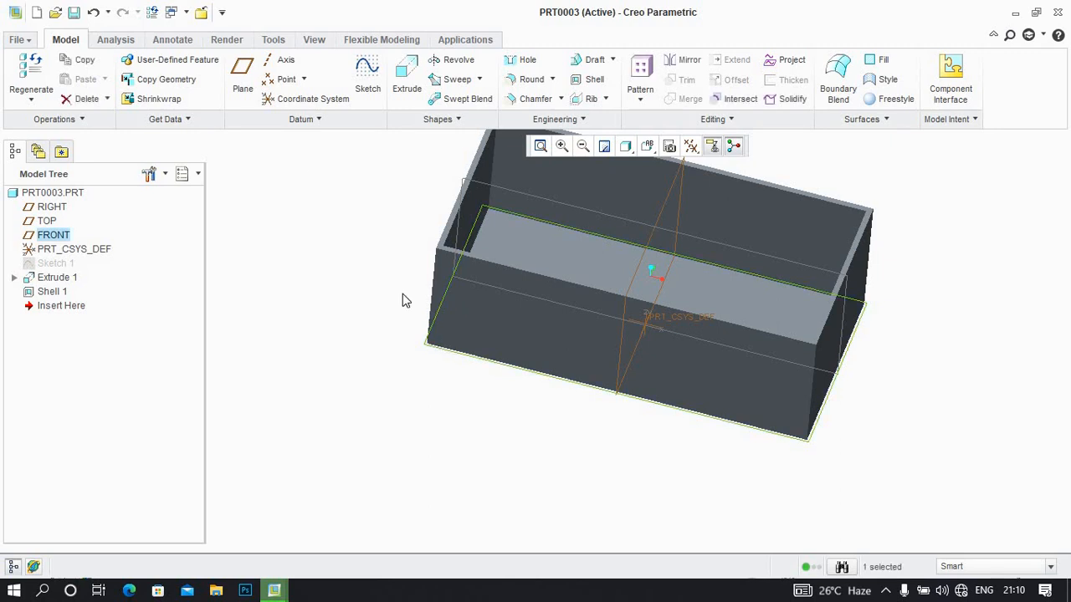
{"action": "left_click", "coordinate": [243, 80]}
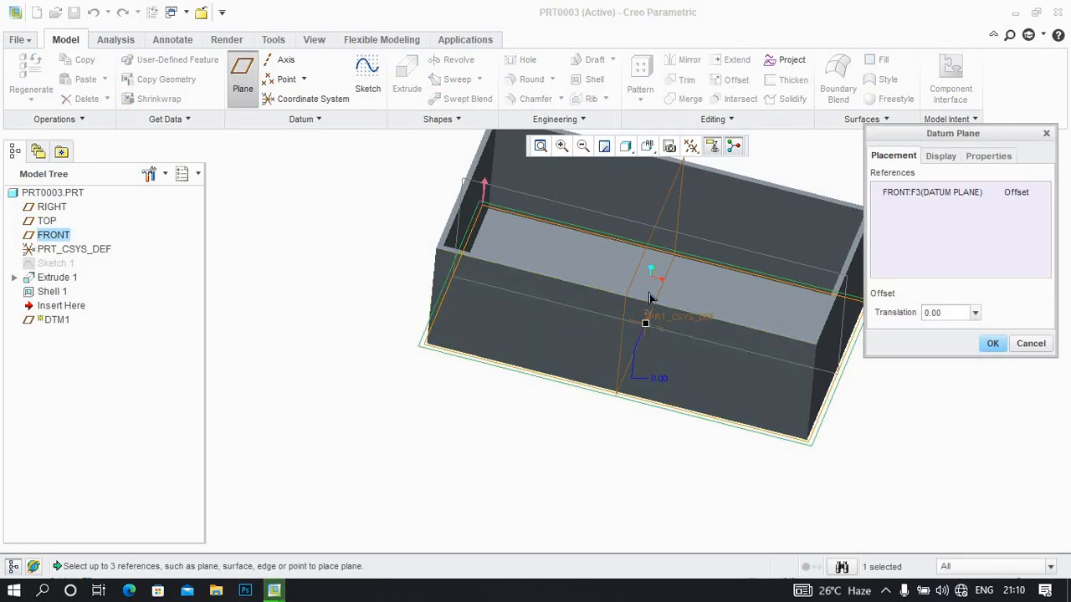
{"action": "left_click_drag", "start_coordinate": [649, 261], "coordinate": [639, 235]}
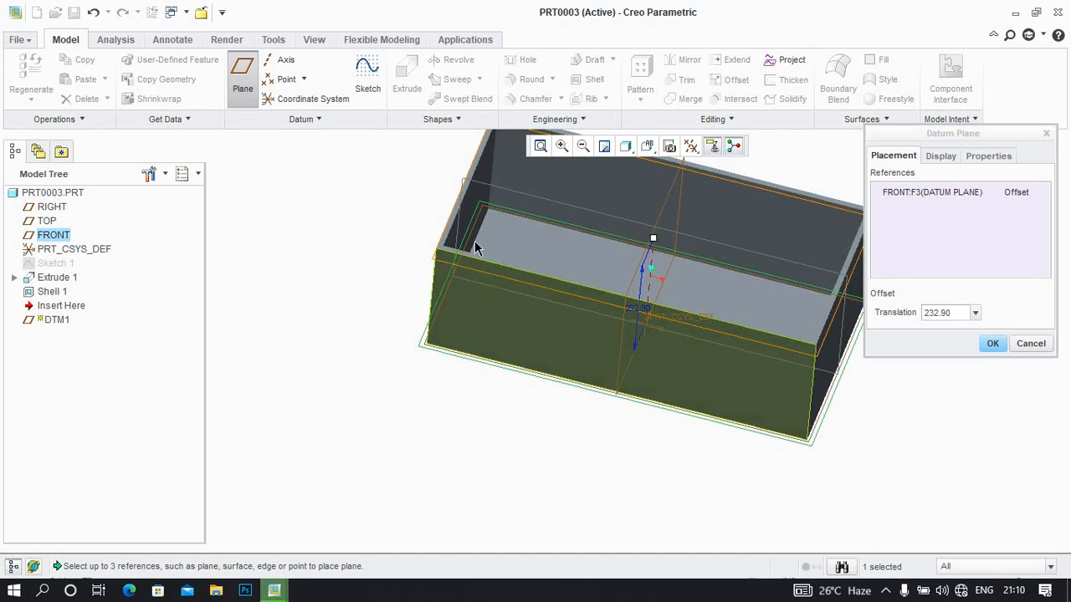
{"action": "middle_click_drag", "start_coordinate": [485, 218], "coordinate": [492, 206]}
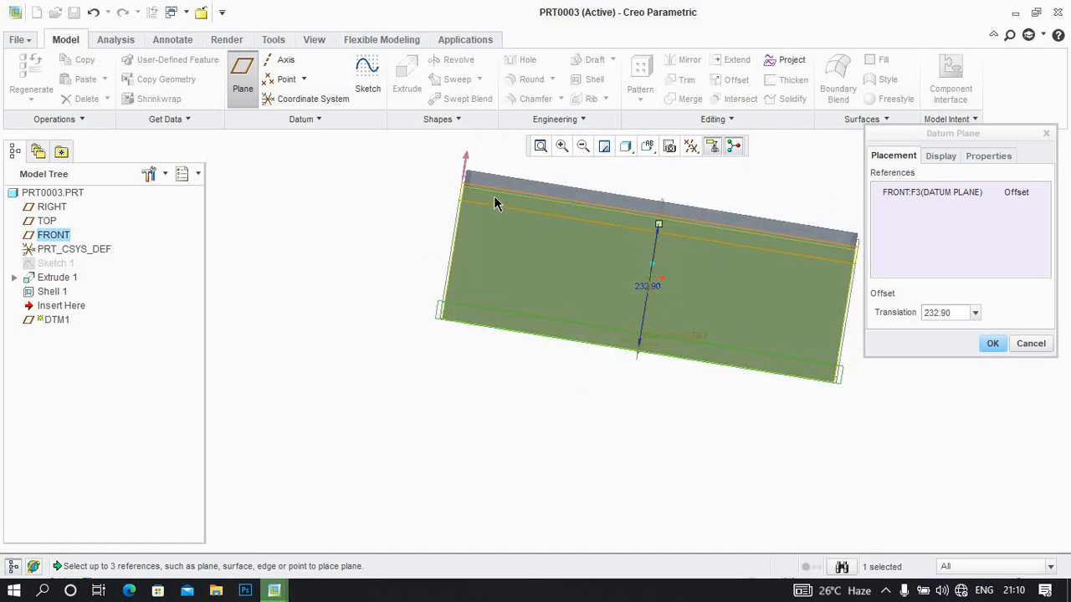
{"action": "left_click", "coordinate": [992, 343]}
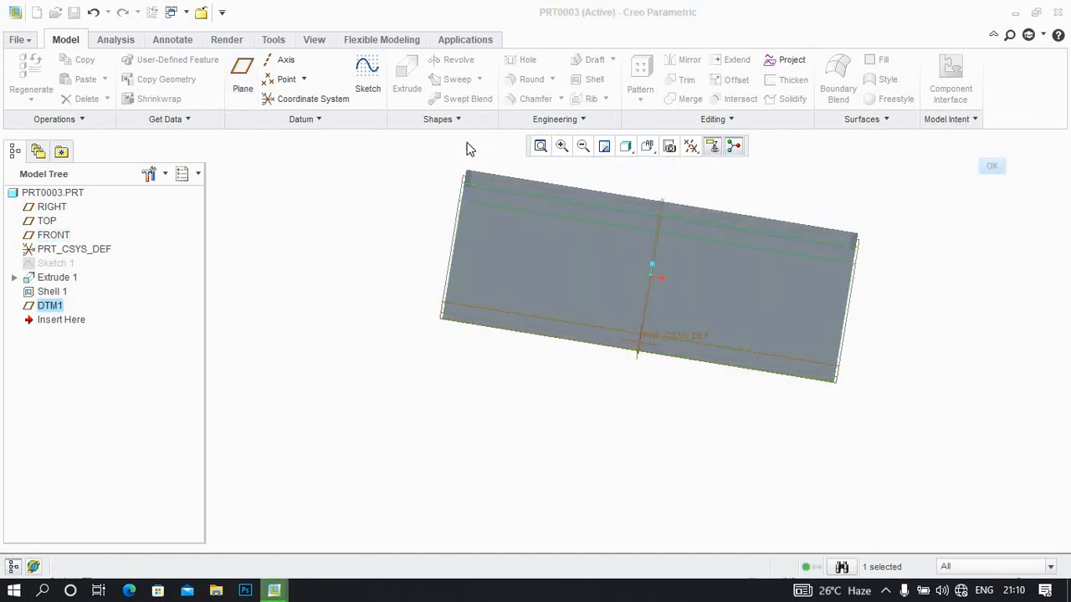
Sketch two equal circles about 103 in diameter on DTM1, one at the origin and one on the horizontal axis to its left
{"action": "middle_click_drag", "start_coordinate": [466, 201], "coordinate": [428, 238]}
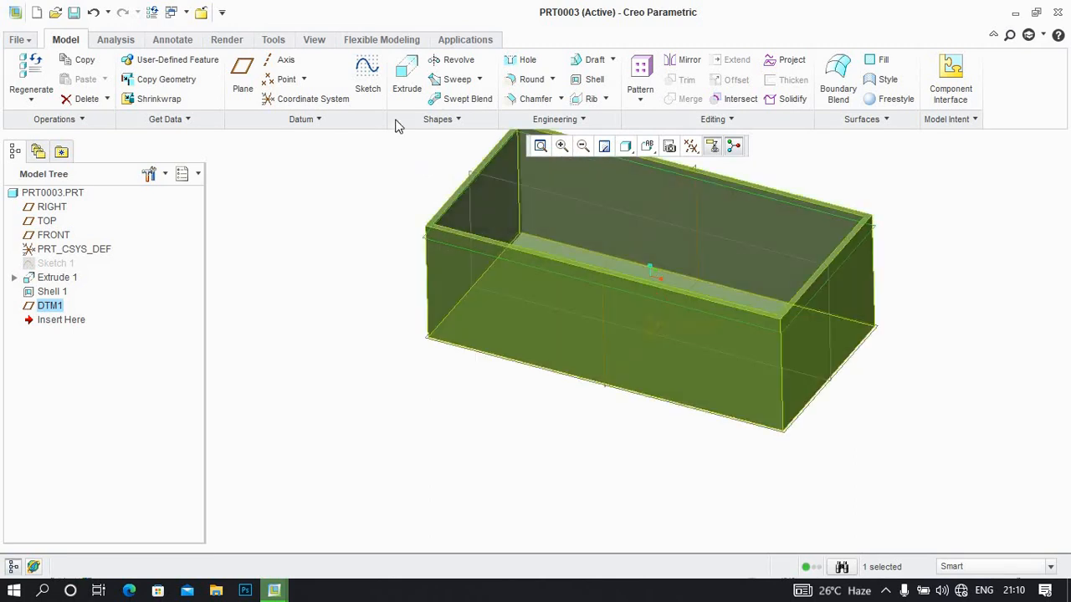
{"action": "left_click", "coordinate": [374, 71]}
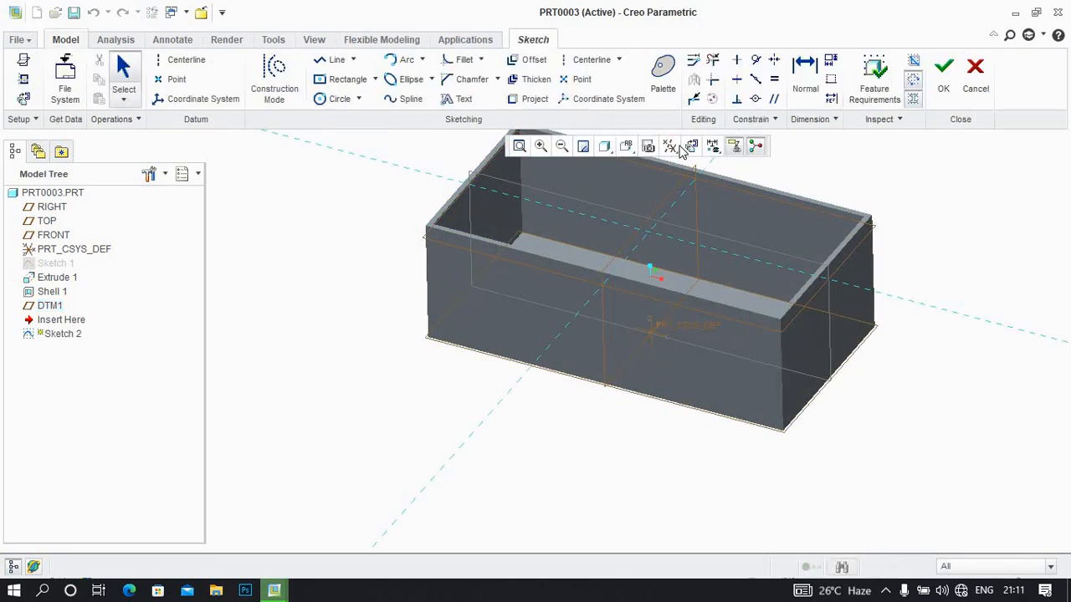
{"action": "left_click", "coordinate": [339, 99]}
{"action": "left_click", "coordinate": [637, 342]}
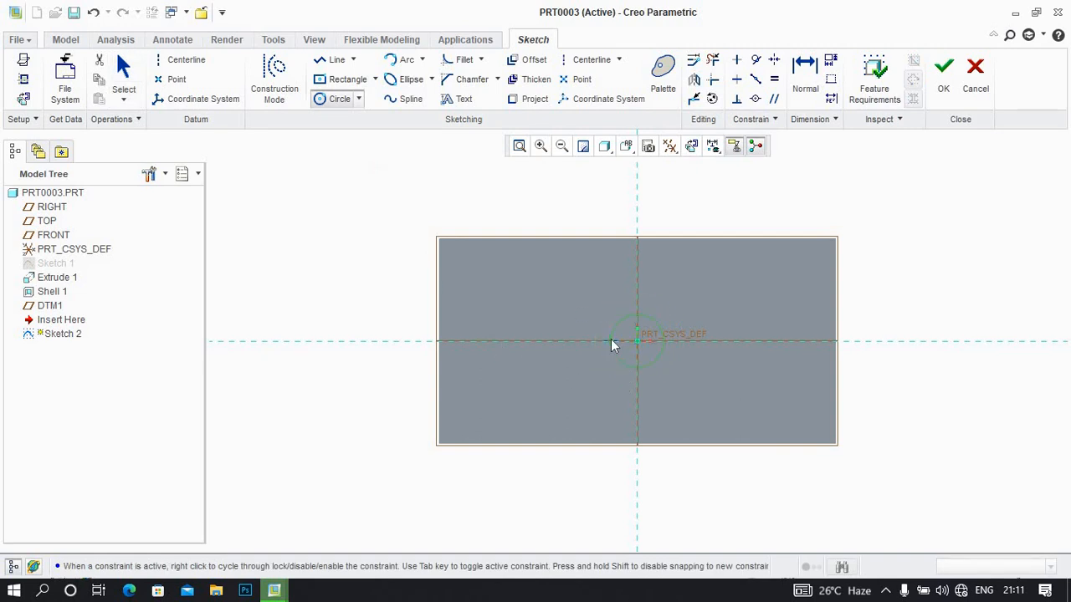
{"action": "left_click", "coordinate": [612, 345]}
{"action": "middle_click", "coordinate": [542, 351]}
{"action": "left_click", "coordinate": [324, 105]}
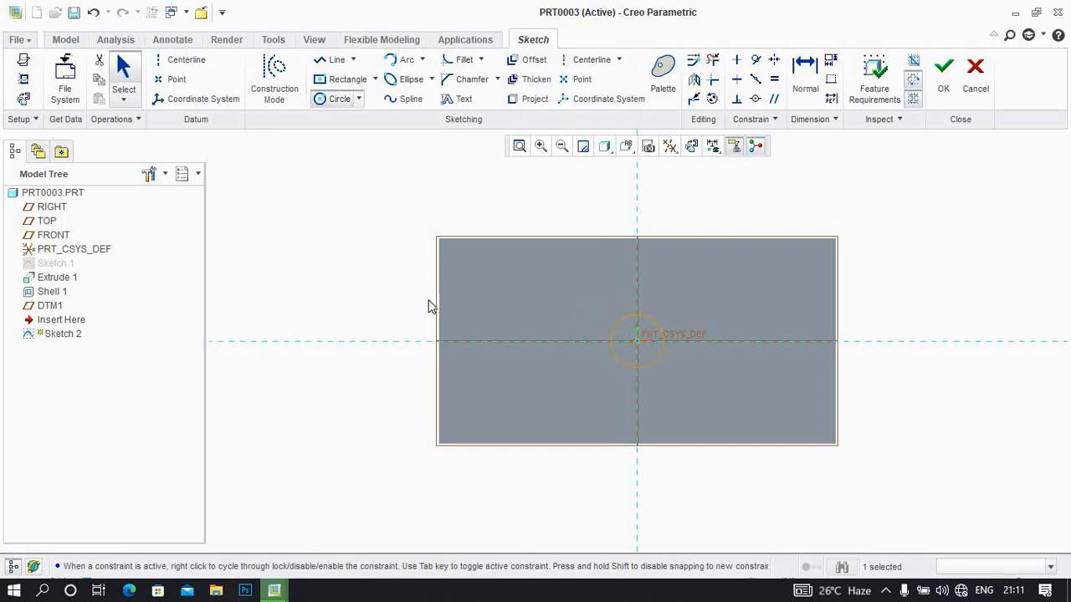
{"action": "left_click", "coordinate": [524, 327]}
{"action": "middle_click", "coordinate": [524, 327]}
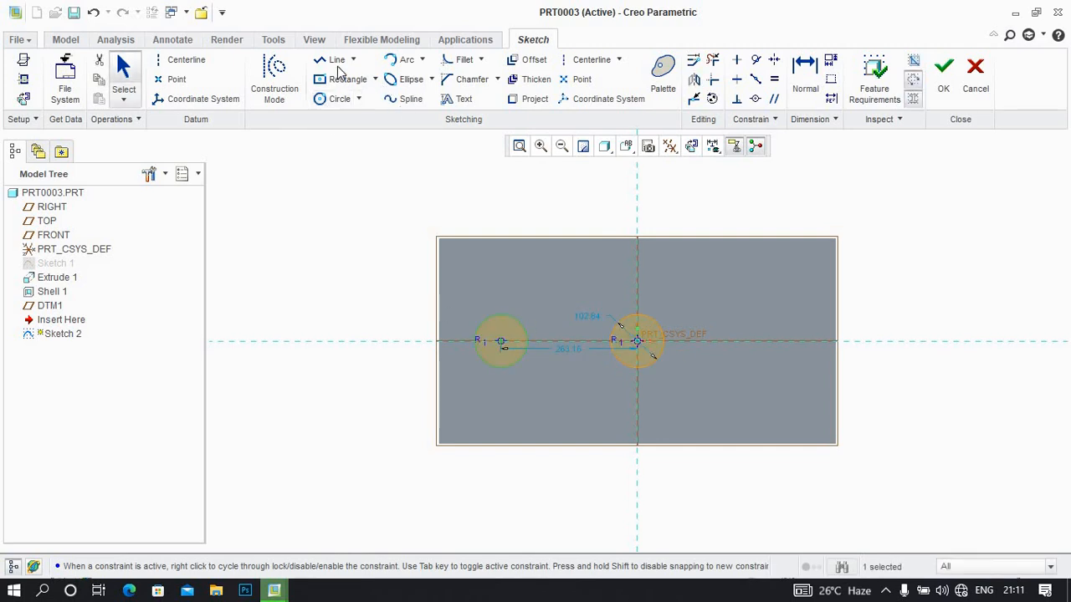
Draw a short line leftward from the origin circle and several short lines radiating outward from the left circle
{"action": "left_click", "coordinate": [333, 59]}
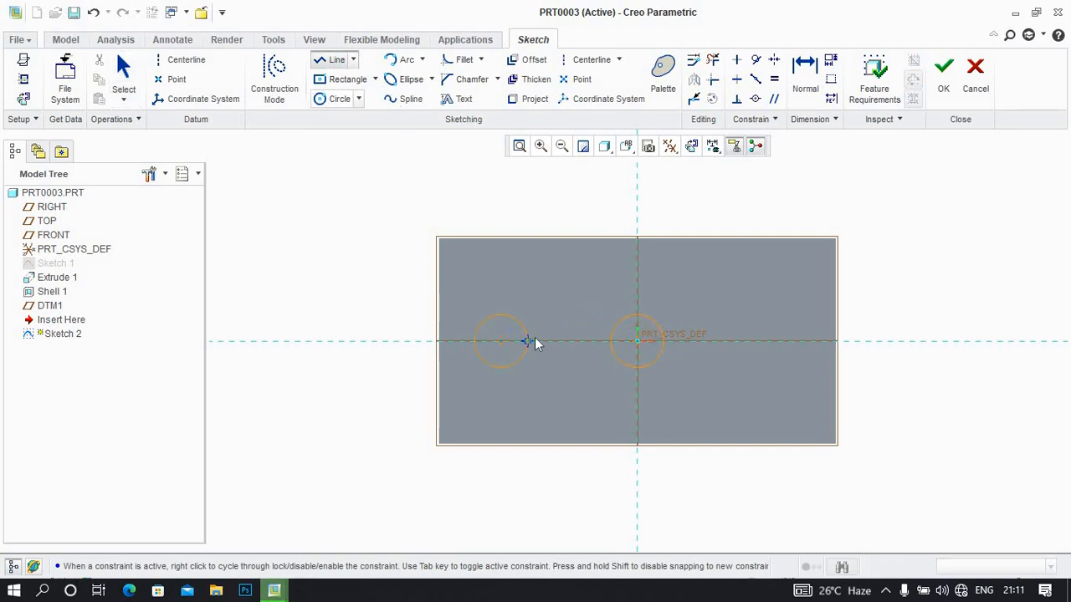
{"action": "middle_click", "coordinate": [593, 340]}
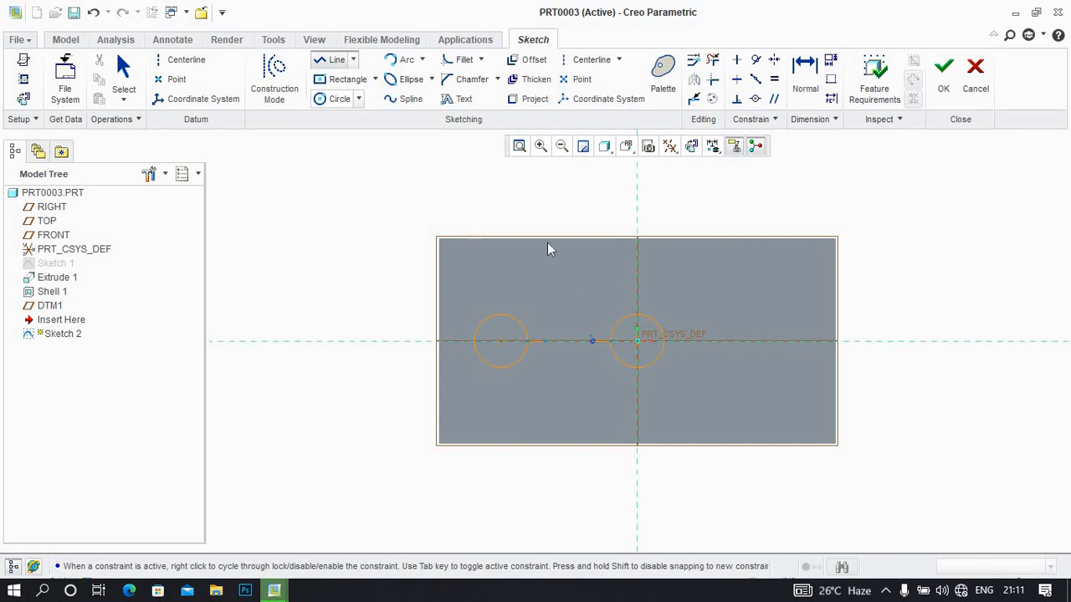
{"action": "left_click", "coordinate": [500, 316]}
{"action": "left_click", "coordinate": [496, 290]}
{"action": "middle_click", "coordinate": [496, 289]}
{"action": "left_click", "coordinate": [520, 323]}
{"action": "middle_click", "coordinate": [538, 372]}
{"action": "left_click", "coordinate": [497, 369]}
{"action": "left_click", "coordinate": [499, 393]}
Draw lines outward from the bottom, right, upper right and top of the origin circle and accept the sketch
{"action": "left_click", "coordinate": [638, 369]}
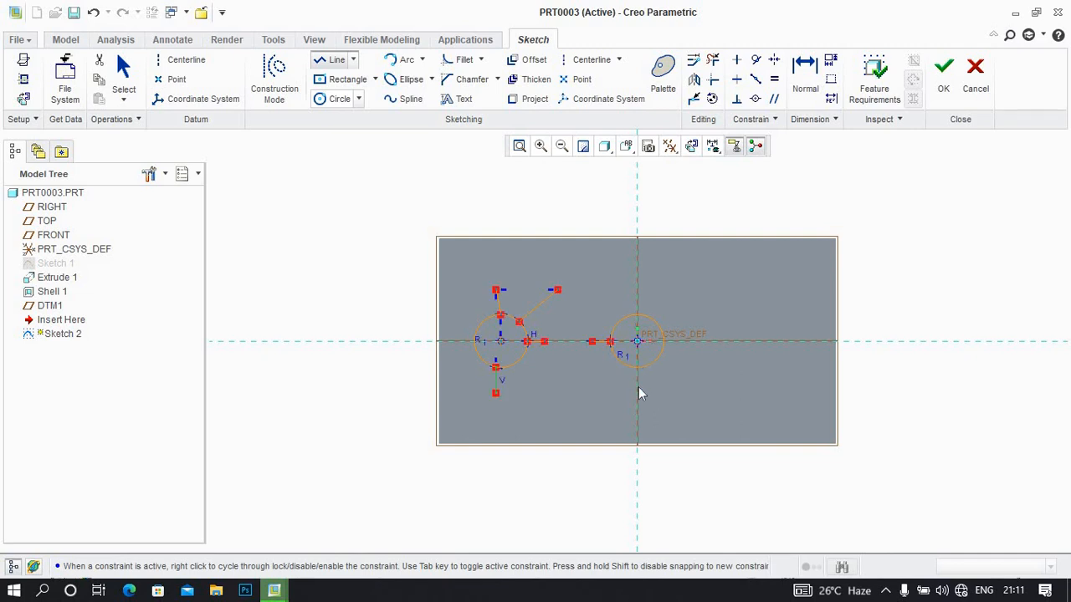
{"action": "left_click", "coordinate": [703, 340]}
{"action": "middle_click", "coordinate": [669, 317]}
{"action": "left_click", "coordinate": [651, 317]}
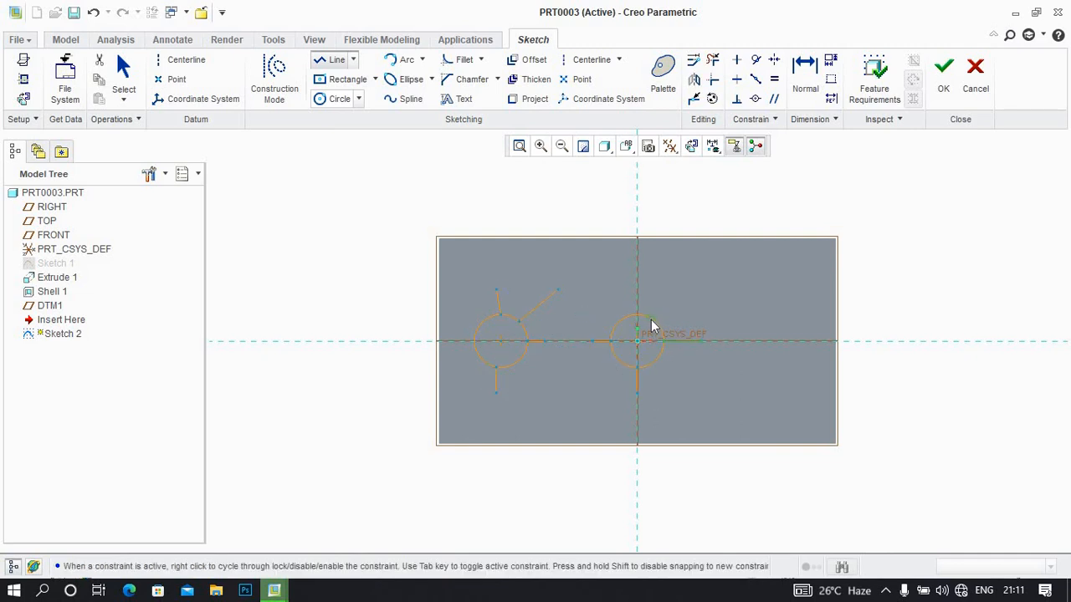
{"action": "left_click", "coordinate": [683, 291]}
{"action": "middle_click", "coordinate": [653, 302]}
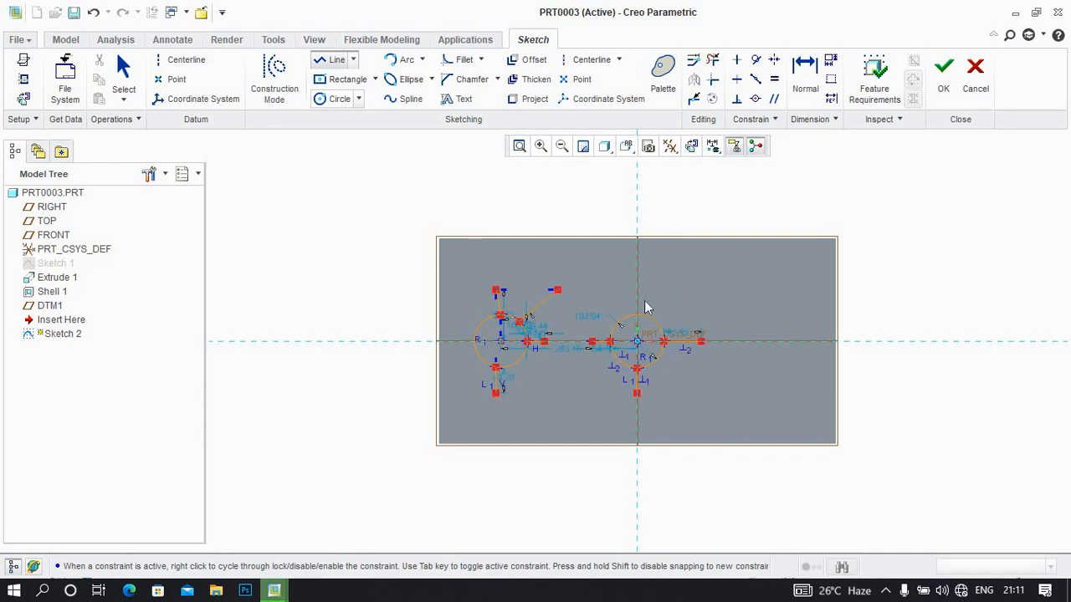
{"action": "left_click", "coordinate": [637, 316]}
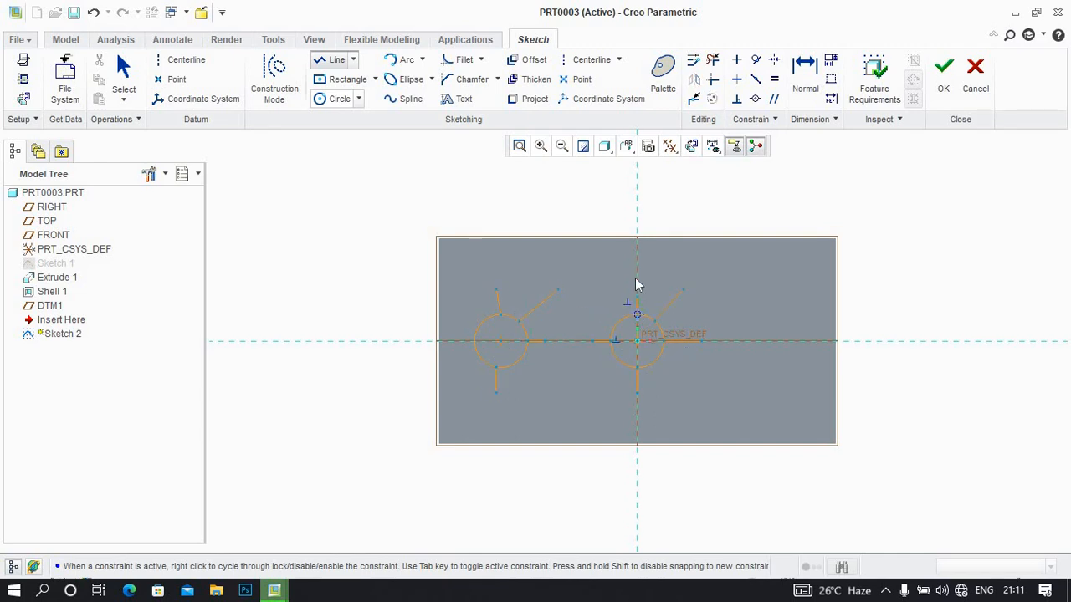
{"action": "left_click", "coordinate": [637, 278]}
{"action": "middle_click", "coordinate": [646, 284]}
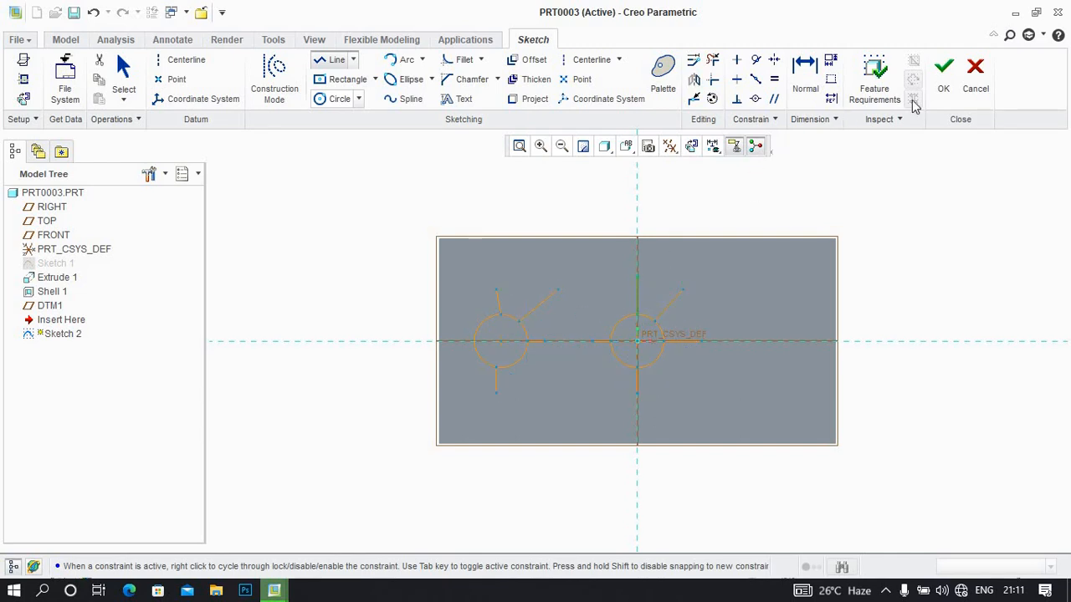
{"action": "left_click", "coordinate": [939, 82]}
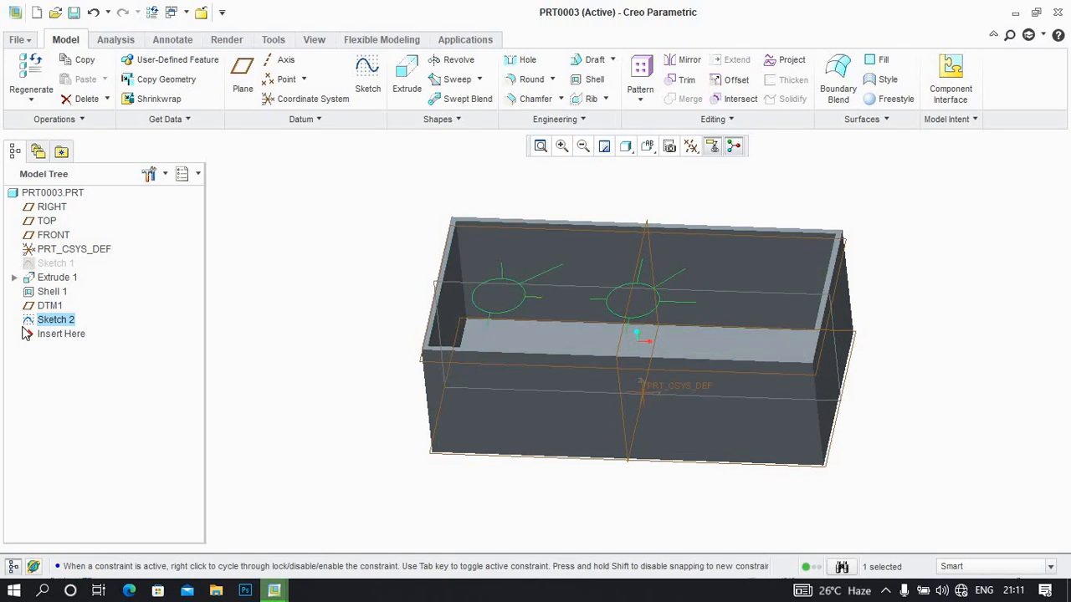
Delete the Sketch 2 feature from the part
{"action": "right_click", "coordinate": [61, 321]}
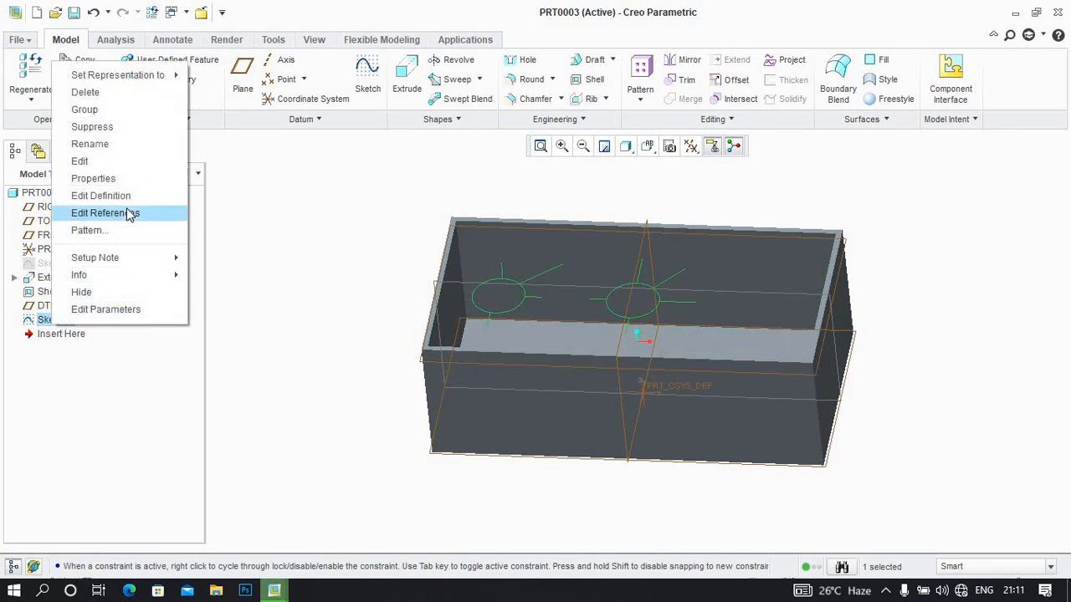
{"action": "left_click", "coordinate": [117, 92]}
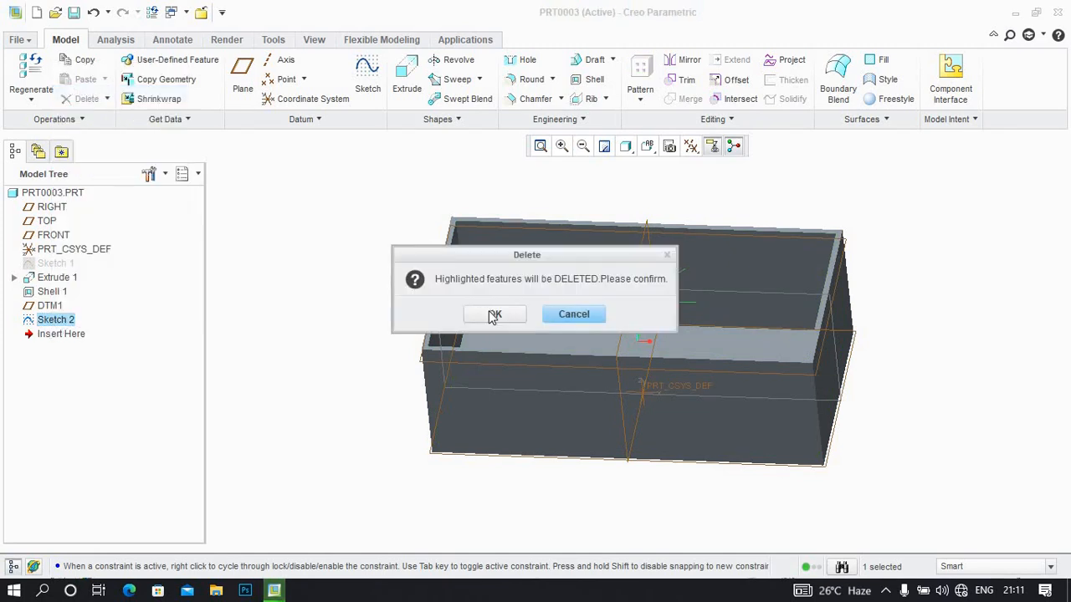
{"action": "left_click", "coordinate": [495, 313]}
Start a Trajectory Rib with an internal sketch on DTM1 and orient the view parallel to the sketch plane
{"action": "left_click", "coordinate": [578, 99]}
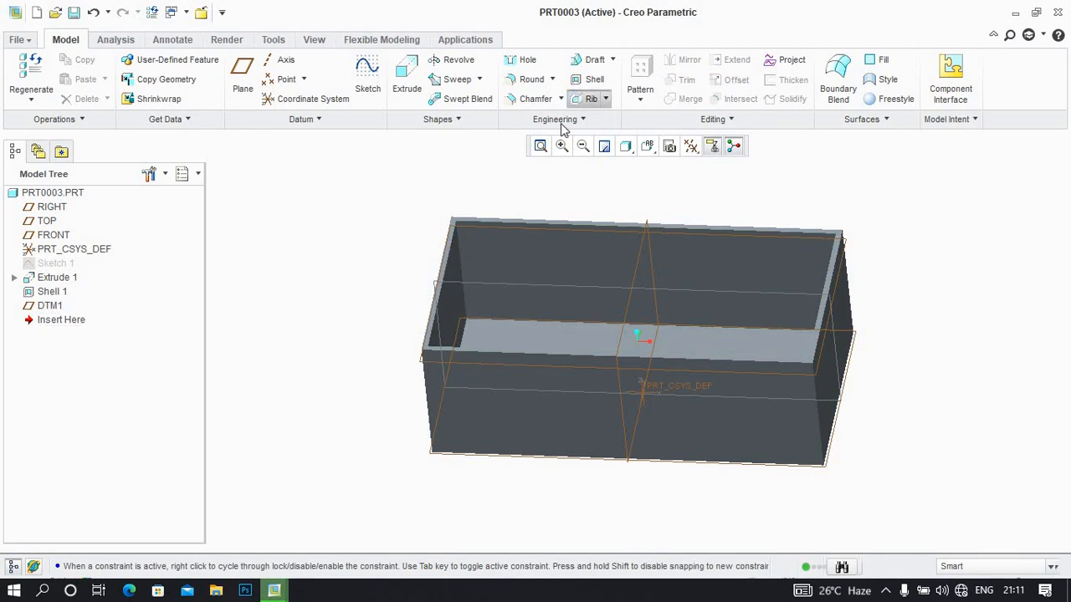
{"action": "left_click", "coordinate": [443, 363]}
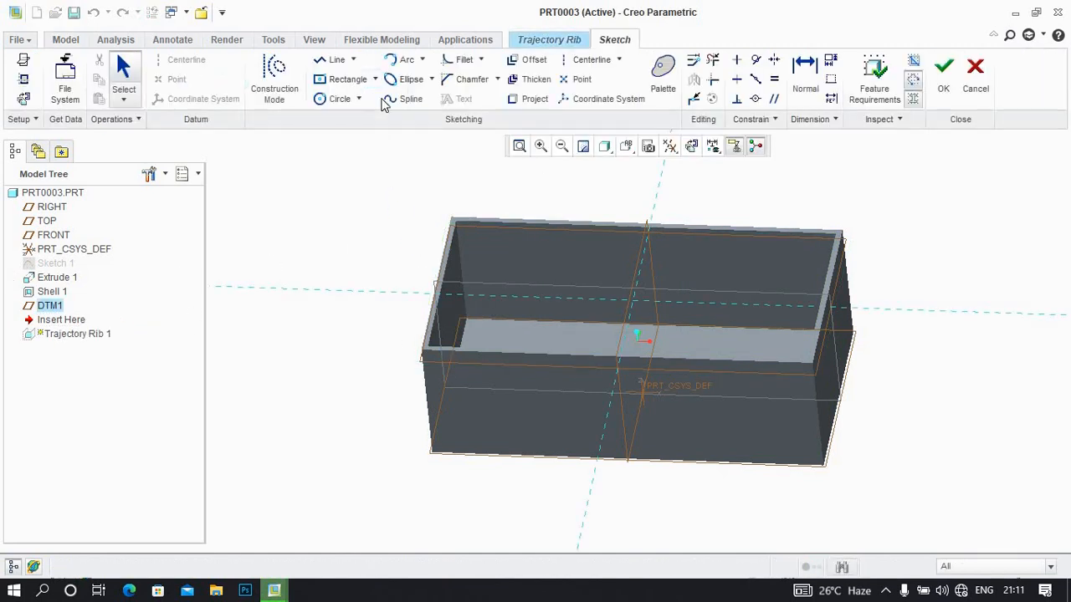
{"action": "left_click", "coordinate": [691, 145]}
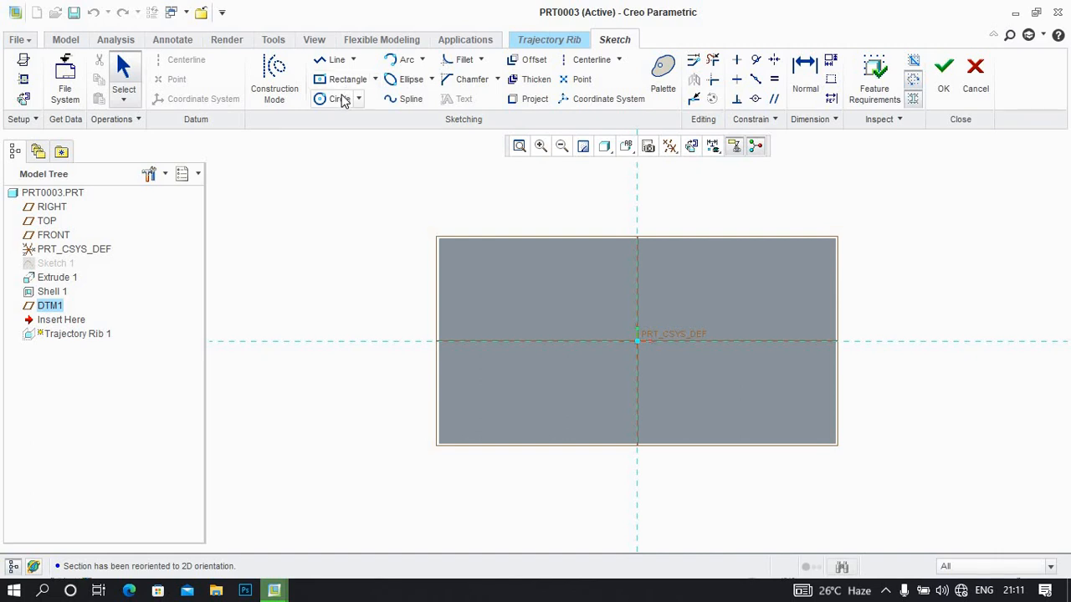
Sketch two circles on the horizontal axis, about 53 in diameter left of the origin and about 95 in diameter to its right
{"action": "left_click", "coordinate": [339, 98]}
{"action": "left_click", "coordinate": [521, 340]}
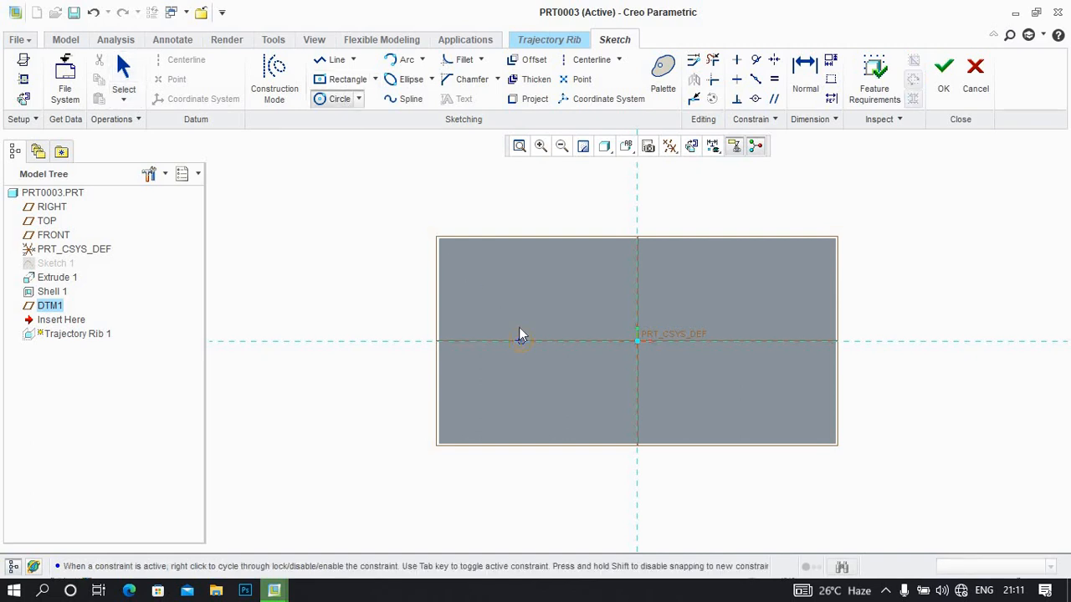
{"action": "left_click", "coordinate": [520, 328]}
{"action": "middle_click", "coordinate": [519, 332]}
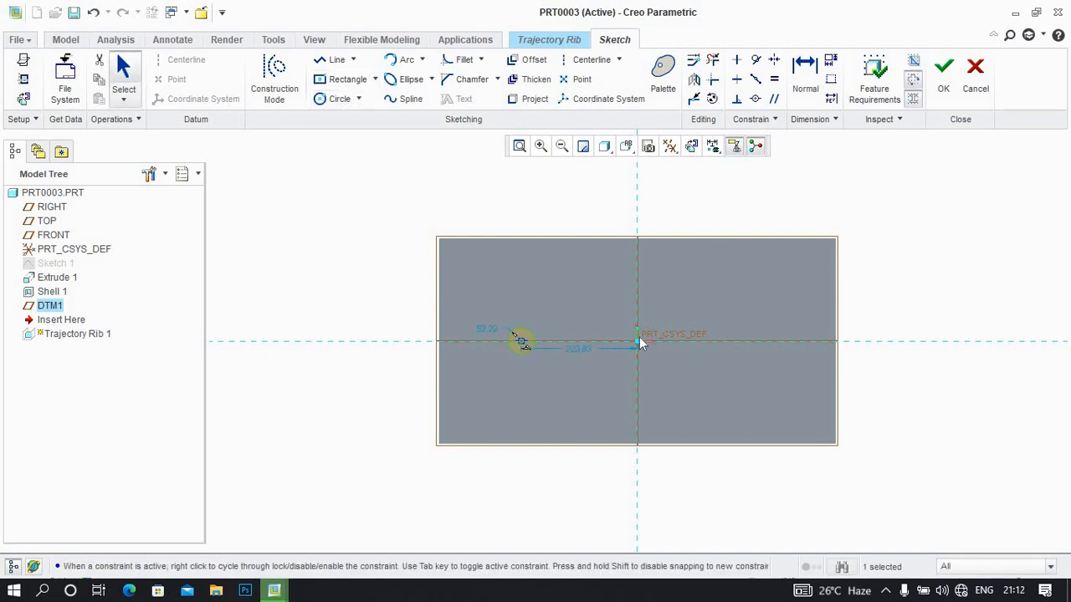
{"action": "left_click", "coordinate": [339, 97]}
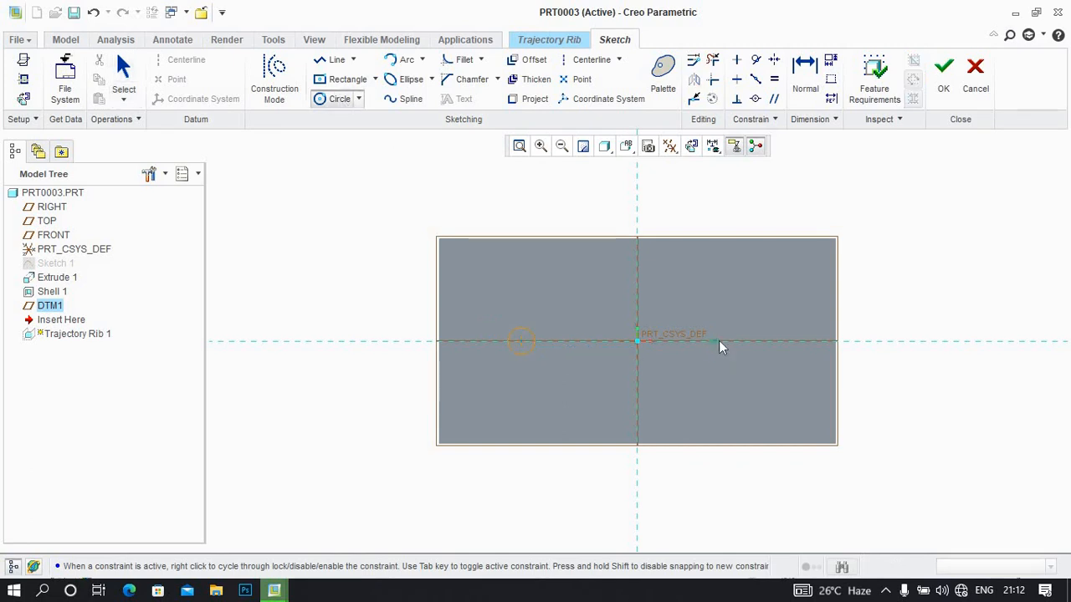
{"action": "left_click", "coordinate": [719, 341]}
{"action": "left_click", "coordinate": [703, 325]}
{"action": "middle_click", "coordinate": [705, 311]}
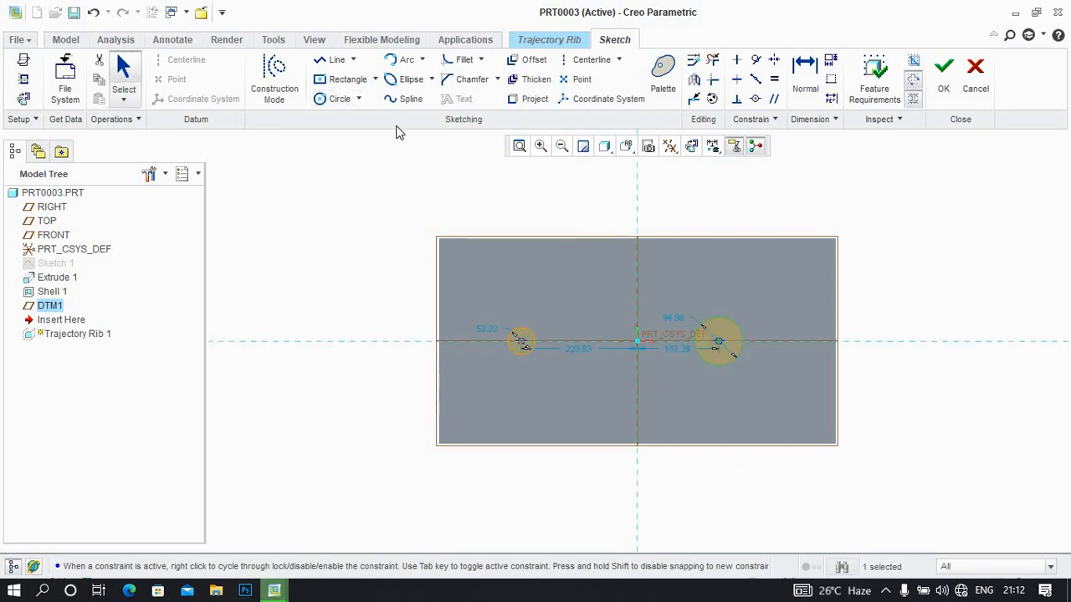
Draw short lines outward from the small left circle, one horizontal and one toward the upper right
{"action": "left_click", "coordinate": [336, 60]}
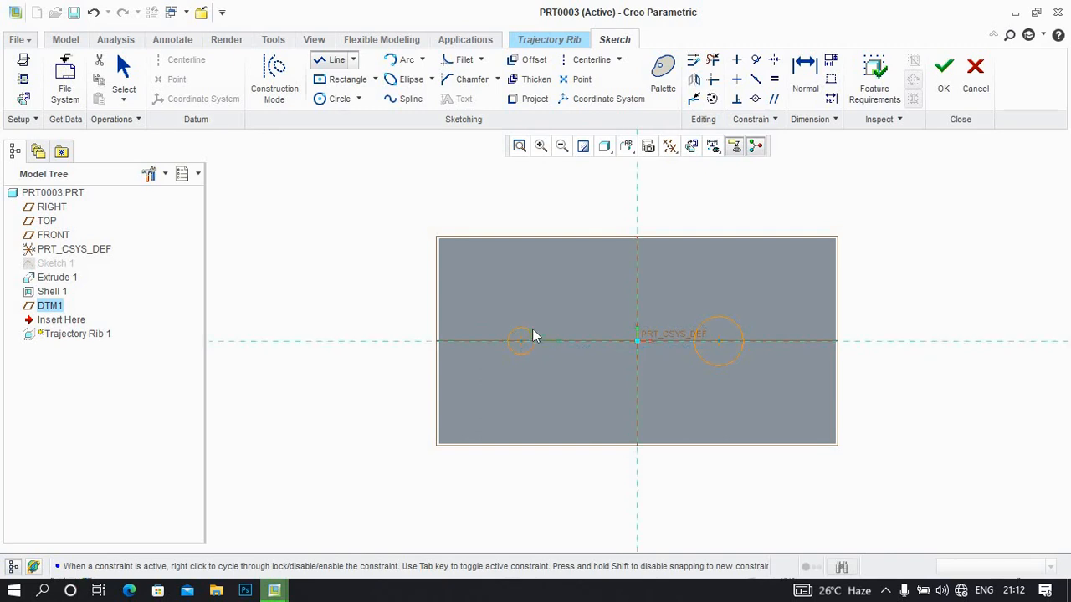
{"action": "left_click", "coordinate": [529, 335]}
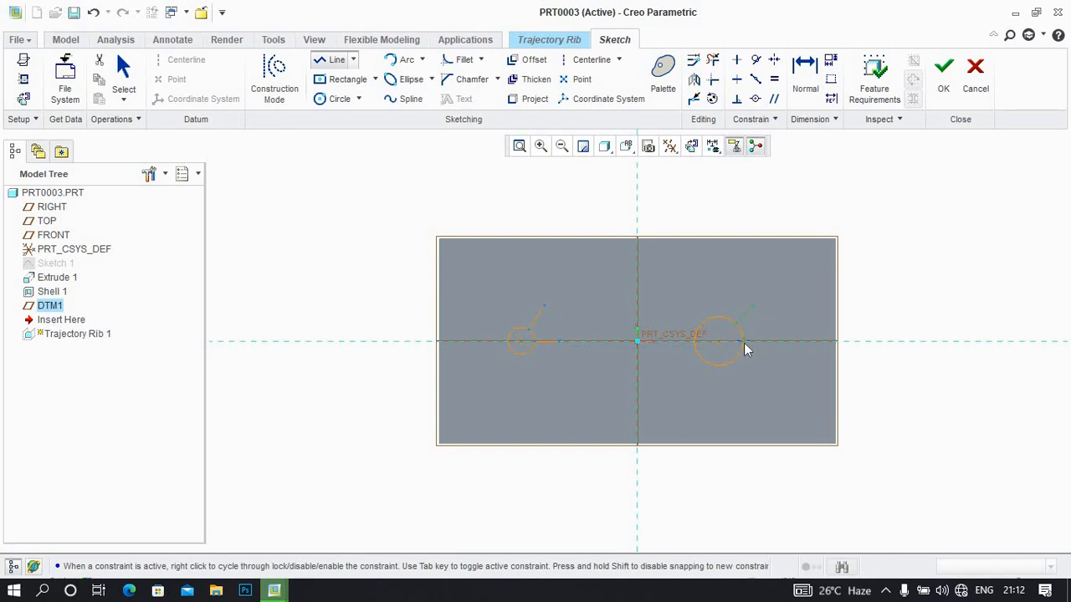
Draw lines outward from the larger circle: to the right, straight down, toward the lower left and to the left
{"action": "left_click", "coordinate": [746, 348]}
{"action": "left_click", "coordinate": [718, 365]}
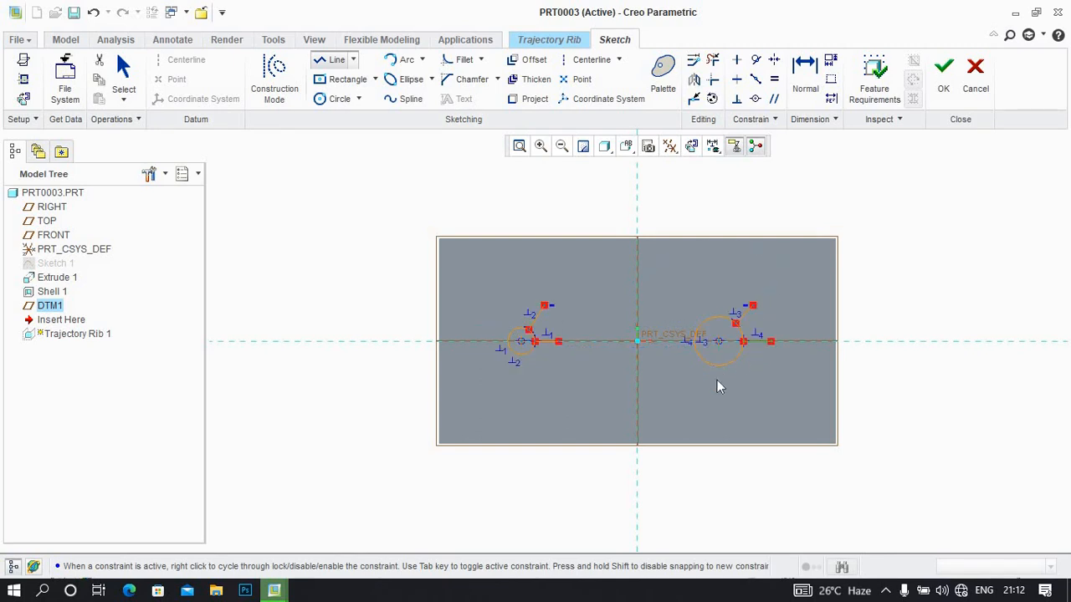
{"action": "left_click", "coordinate": [720, 393]}
{"action": "middle_click", "coordinate": [719, 393]}
{"action": "left_click", "coordinate": [707, 373]}
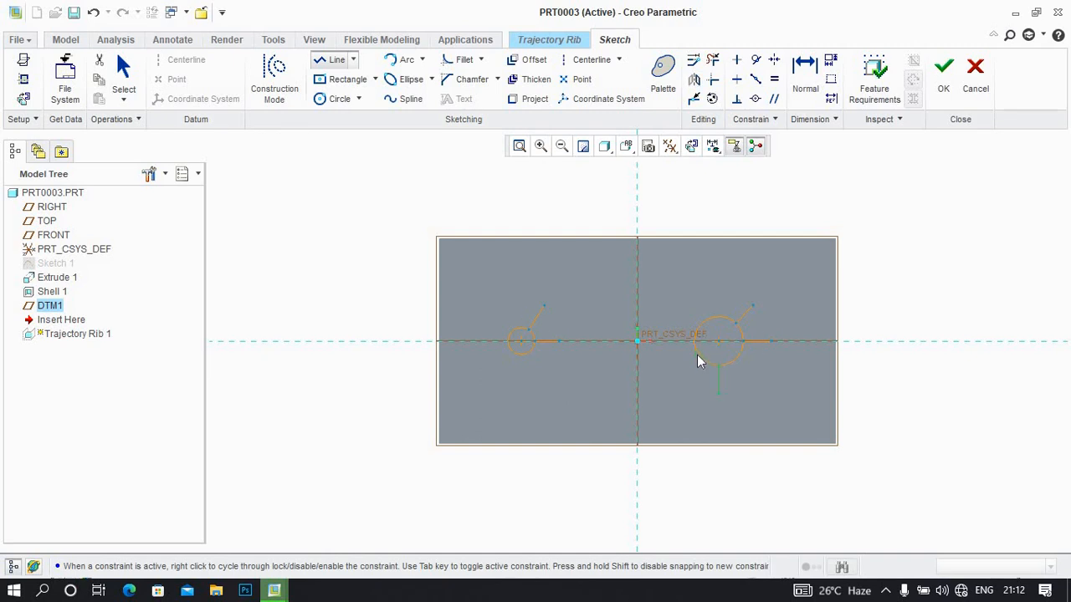
{"action": "left_click", "coordinate": [662, 391]}
{"action": "left_click", "coordinate": [659, 387]}
{"action": "middle_click", "coordinate": [659, 387]}
{"action": "left_click", "coordinate": [693, 341]}
{"action": "left_click", "coordinate": [667, 341]}
{"action": "middle_click", "coordinate": [667, 341]}
{"action": "middle_click", "coordinate": [703, 248]}
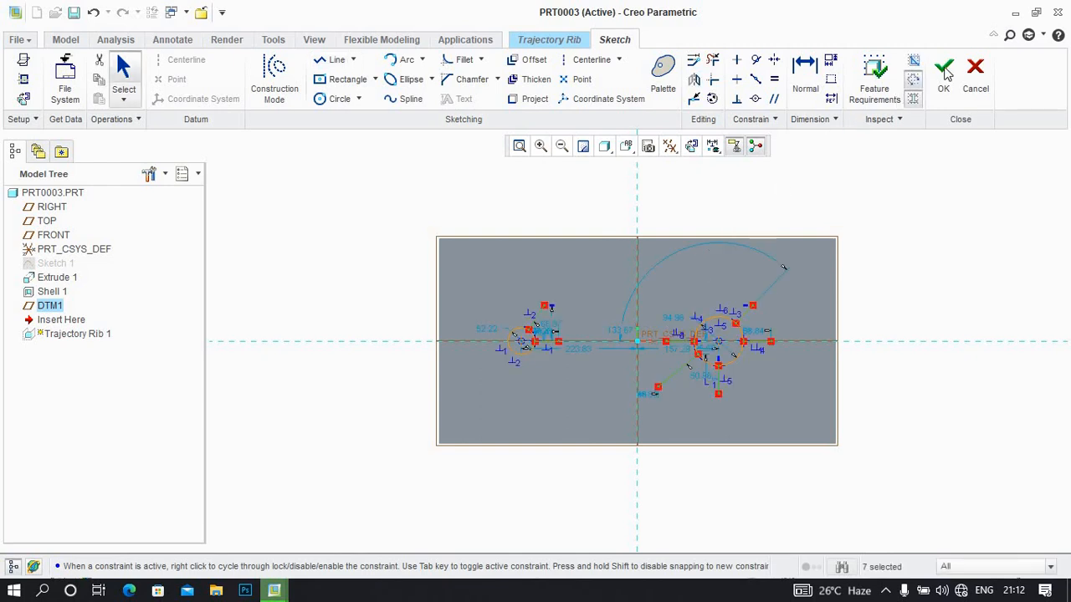
Finish the two-circle sketch and discard the Trajectory Rib feature
{"action": "left_click", "coordinate": [944, 71]}
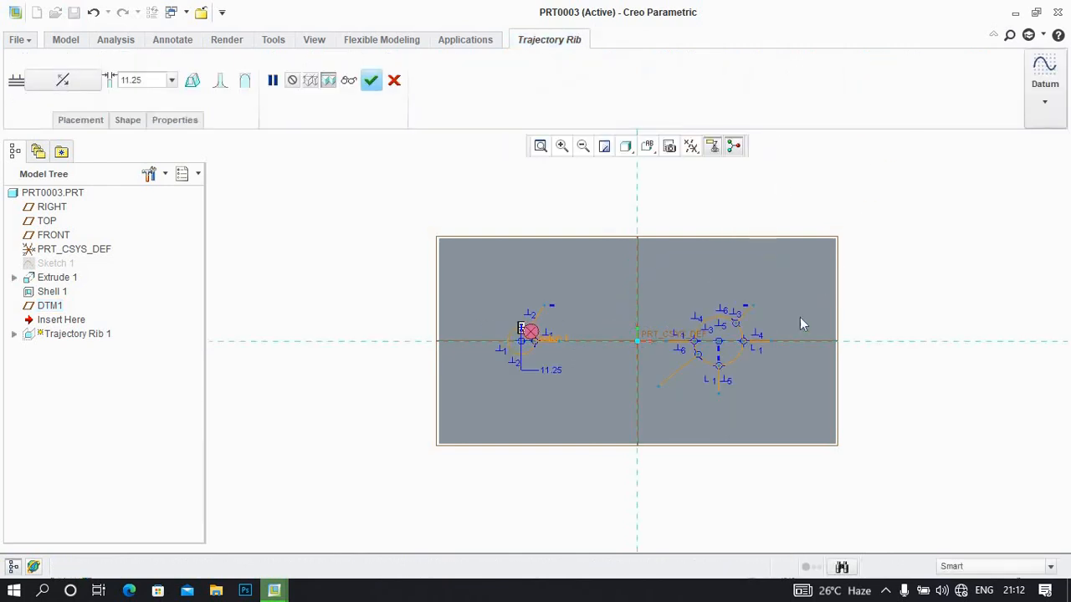
{"action": "middle_click_drag", "start_coordinate": [785, 327], "coordinate": [786, 281]}
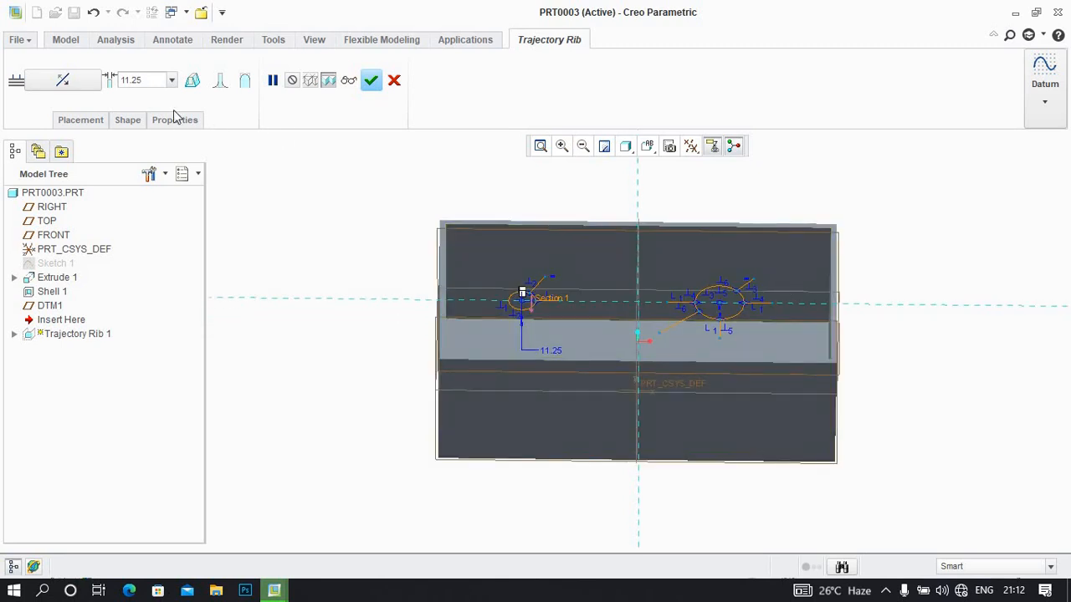
{"action": "left_click", "coordinate": [394, 80]}
{"action": "left_click", "coordinate": [499, 315]}
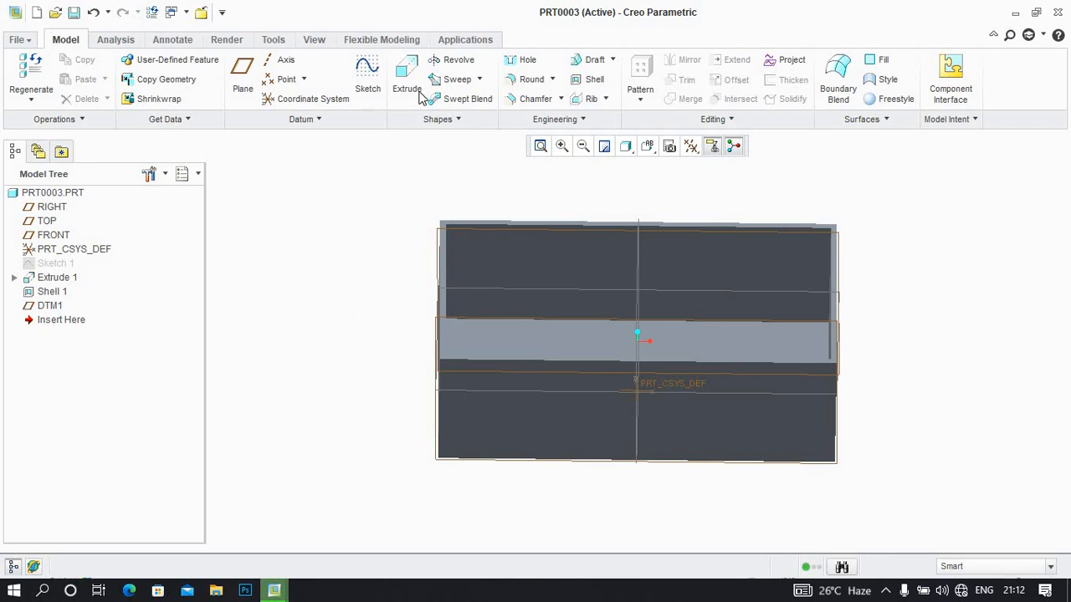
Start a new Trajectory Rib sketched on DTM1, viewed parallel to the sketch plane, and draw a circle centred on the origin
{"action": "left_click", "coordinate": [592, 98]}
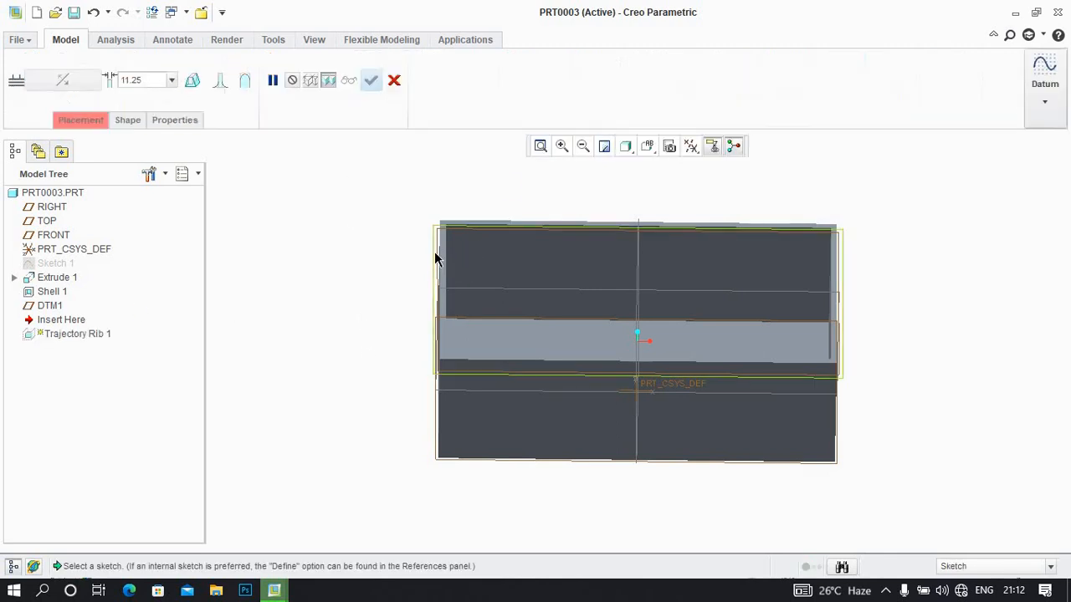
{"action": "left_click", "coordinate": [434, 253]}
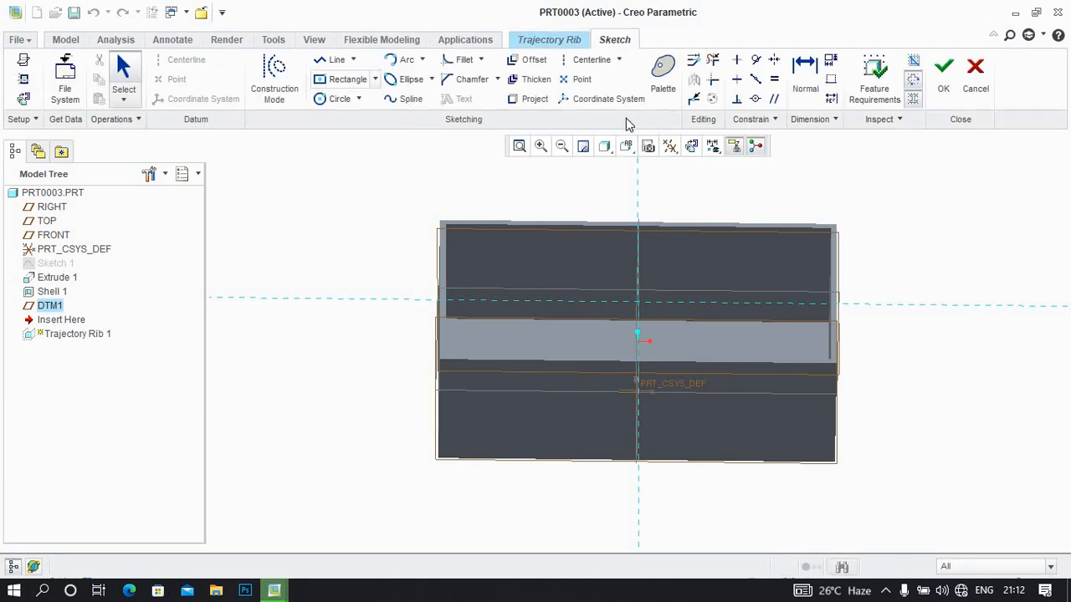
{"action": "left_click", "coordinate": [691, 146]}
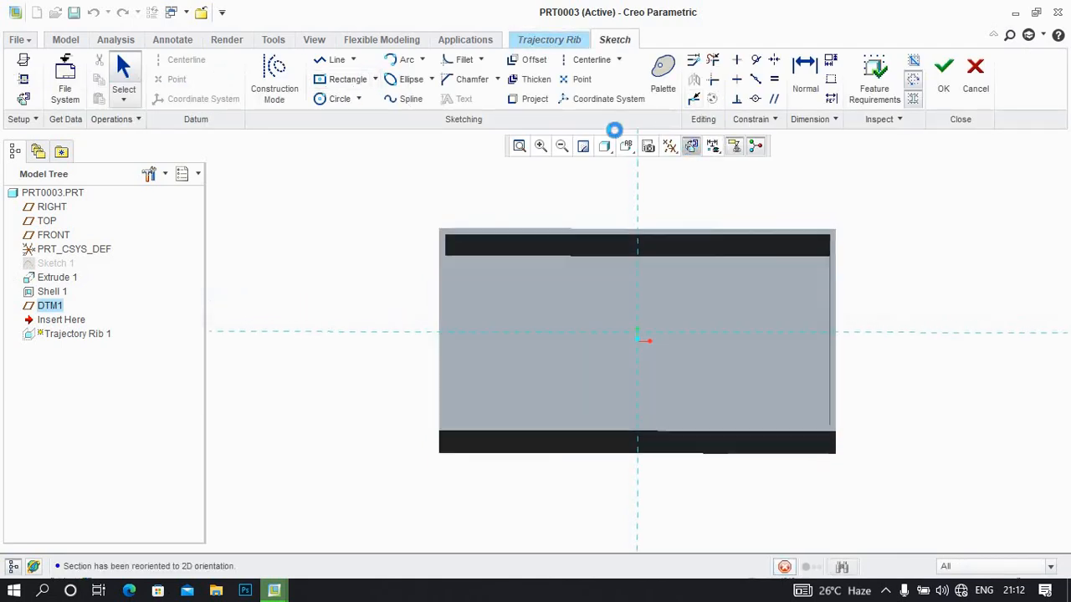
{"action": "left_click", "coordinate": [326, 98]}
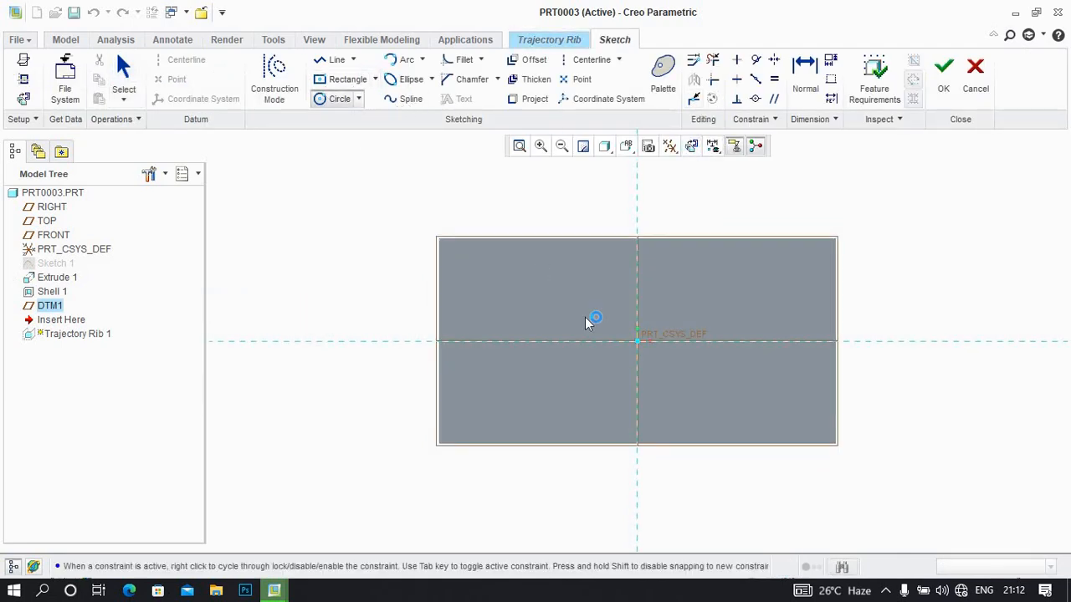
{"action": "left_click", "coordinate": [638, 342]}
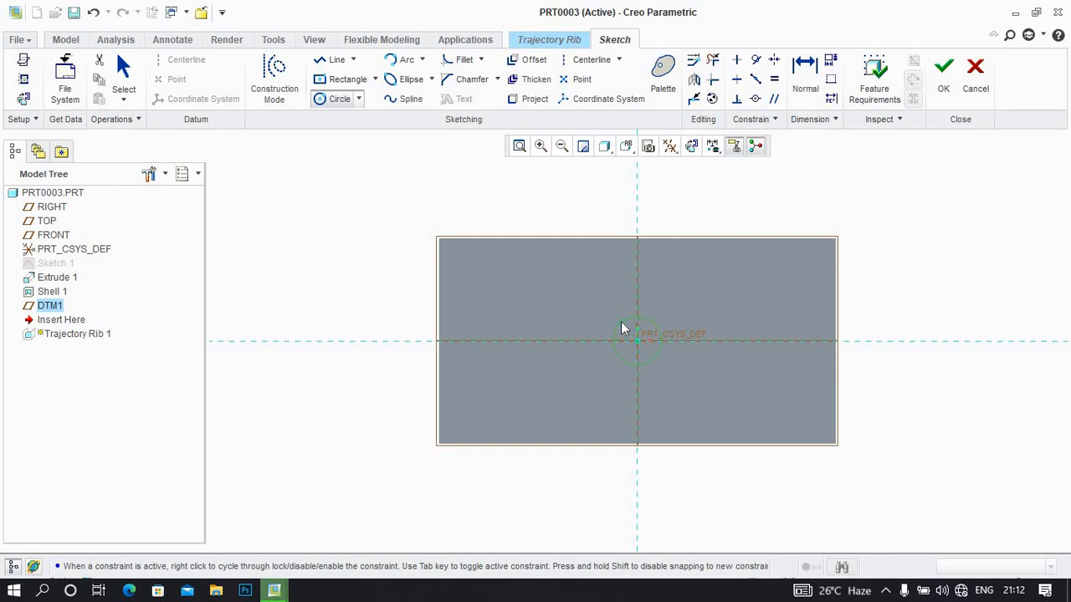
{"action": "left_click", "coordinate": [617, 336]}
{"action": "middle_click", "coordinate": [616, 336]}
Draw four diagonal lines outward from the central circle, one toward each corner of the box
{"action": "left_click", "coordinate": [333, 60]}
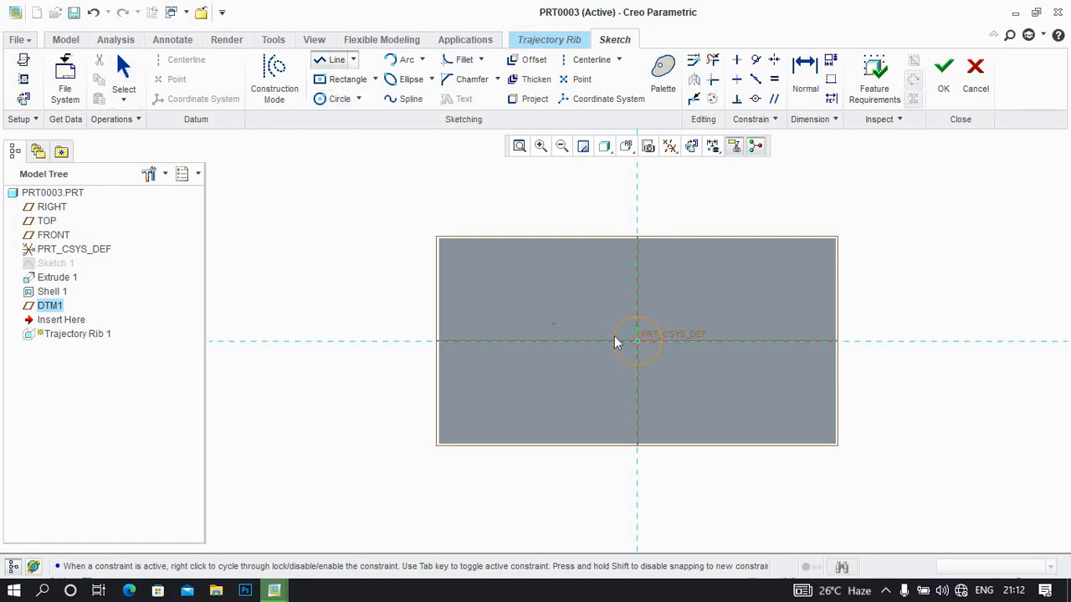
{"action": "left_click", "coordinate": [598, 308]}
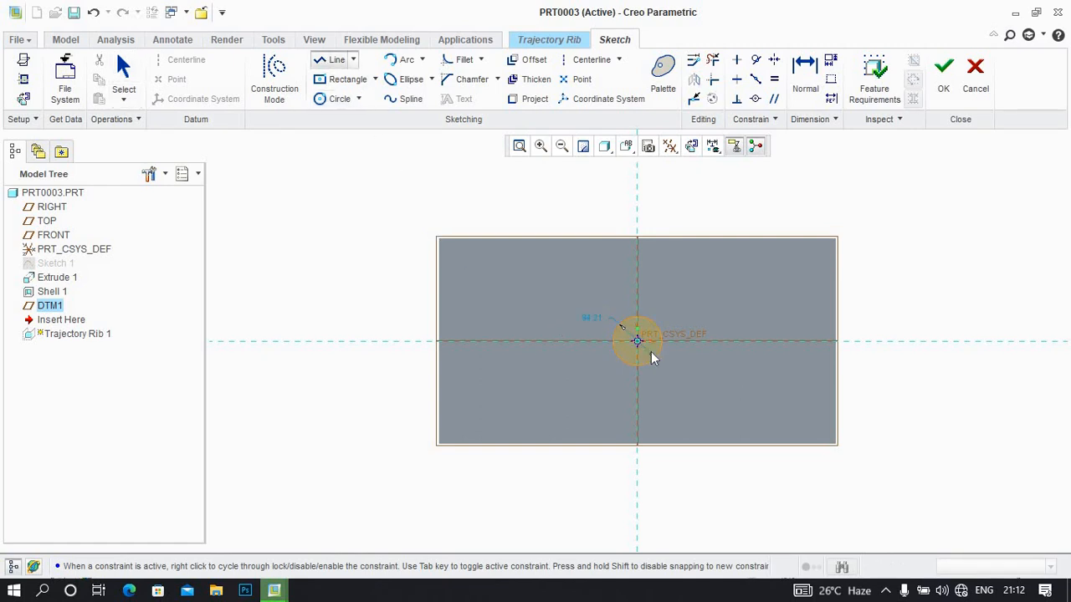
{"action": "left_click", "coordinate": [702, 394]}
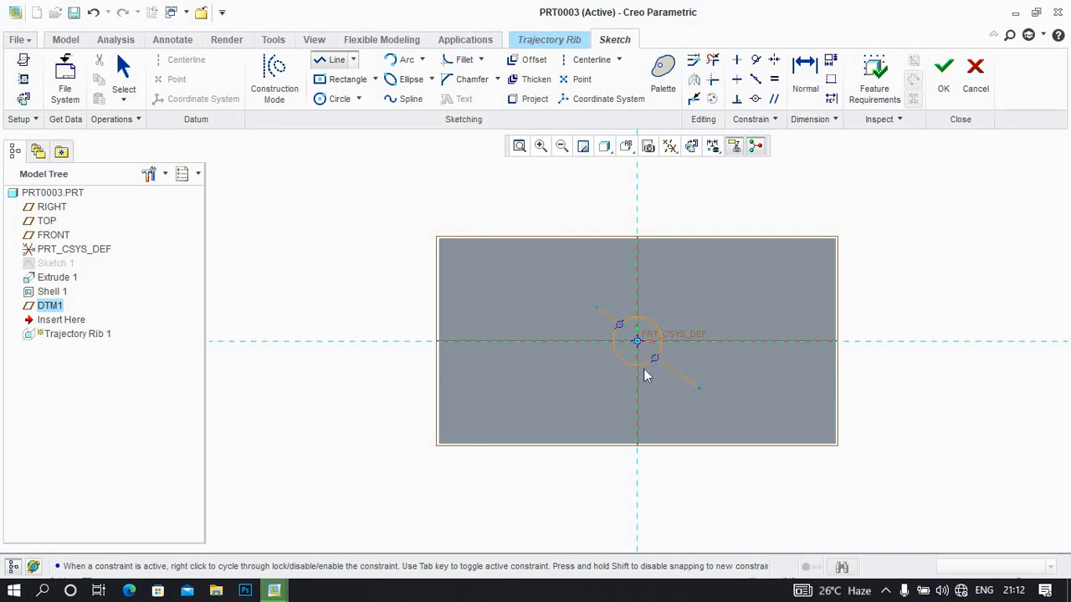
{"action": "left_click", "coordinate": [619, 356]}
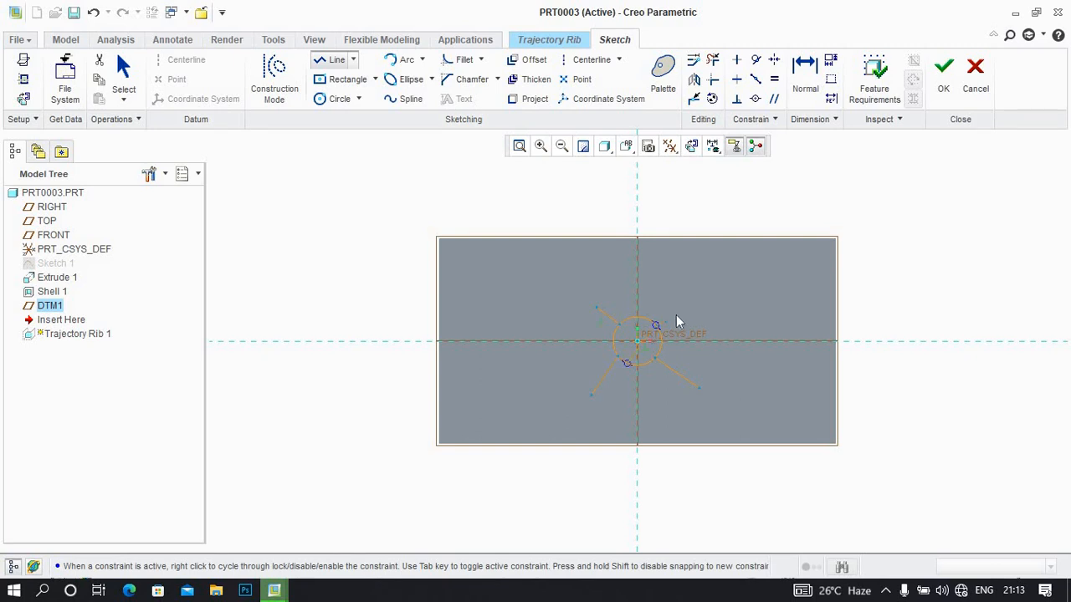
{"action": "left_click", "coordinate": [678, 317]}
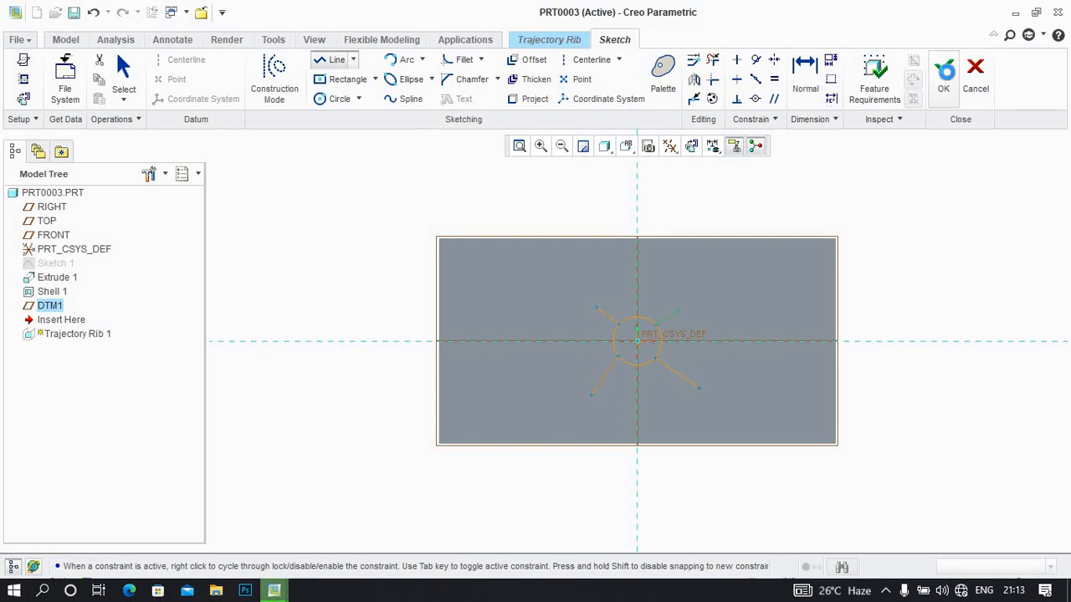
Finish the sketch and create the trajectory rib with a width of 11.25 mm
{"action": "left_click", "coordinate": [944, 69]}
{"action": "middle_click_drag", "start_coordinate": [775, 208], "coordinate": [755, 270]}
{"action": "middle_click", "coordinate": [756, 270]}
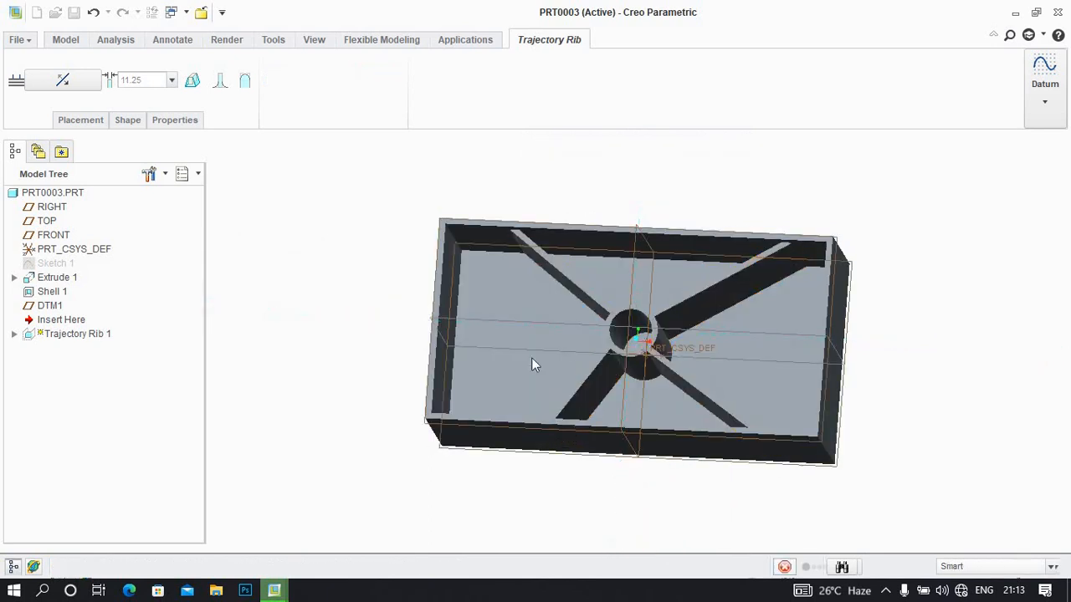
Redefine Trajectory Rib 1 to add draft and rounds on its internal edges
{"action": "right_click", "coordinate": [52, 328]}
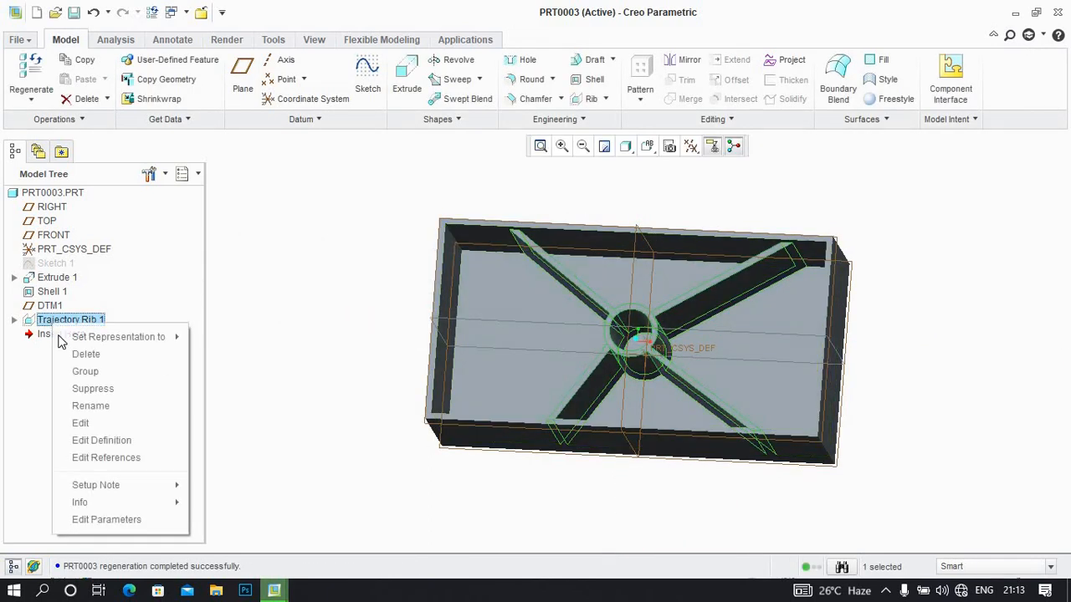
{"action": "left_click", "coordinate": [88, 438]}
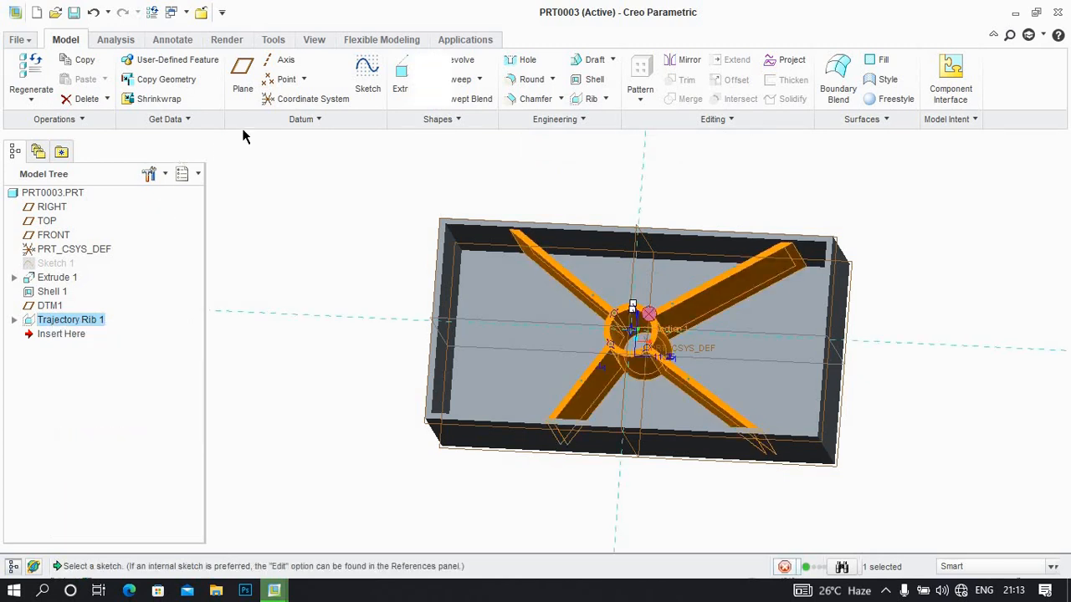
{"action": "left_click", "coordinate": [194, 82]}
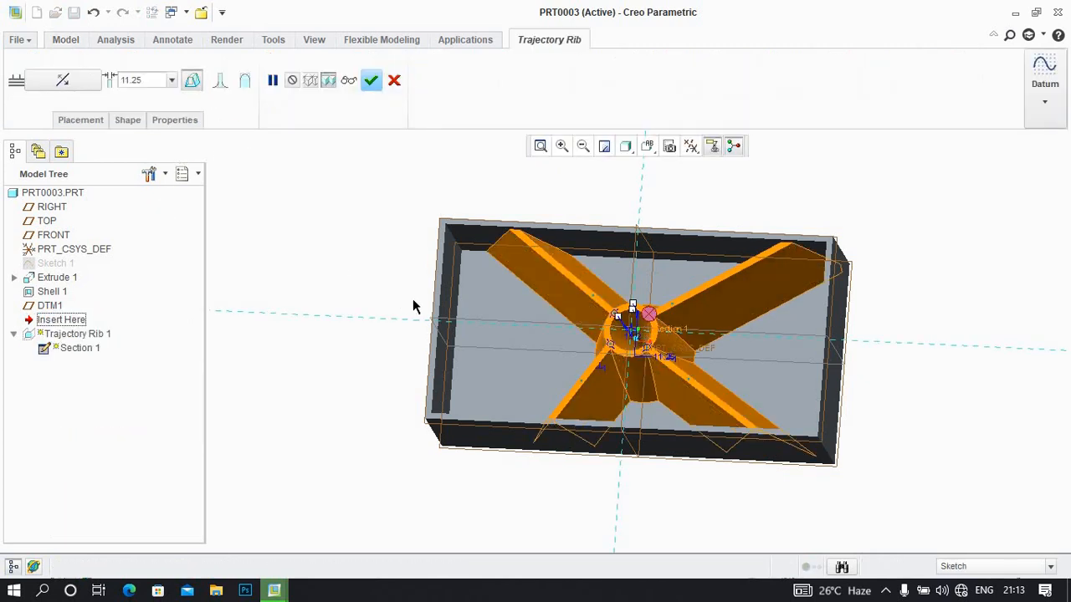
{"action": "middle_click_drag", "start_coordinate": [412, 298], "coordinate": [401, 270]}
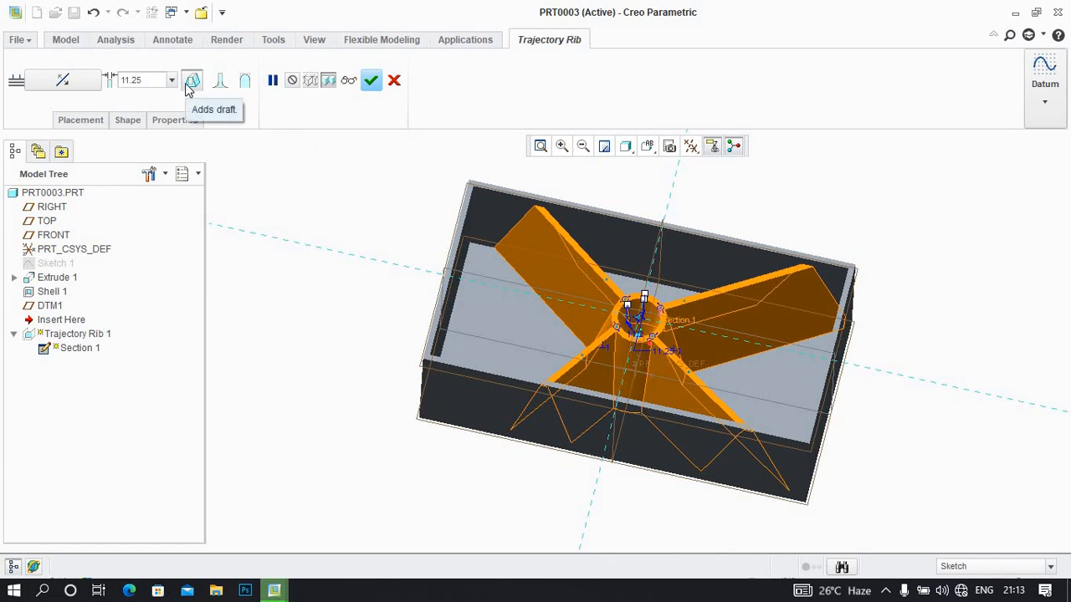
{"action": "left_click", "coordinate": [230, 87]}
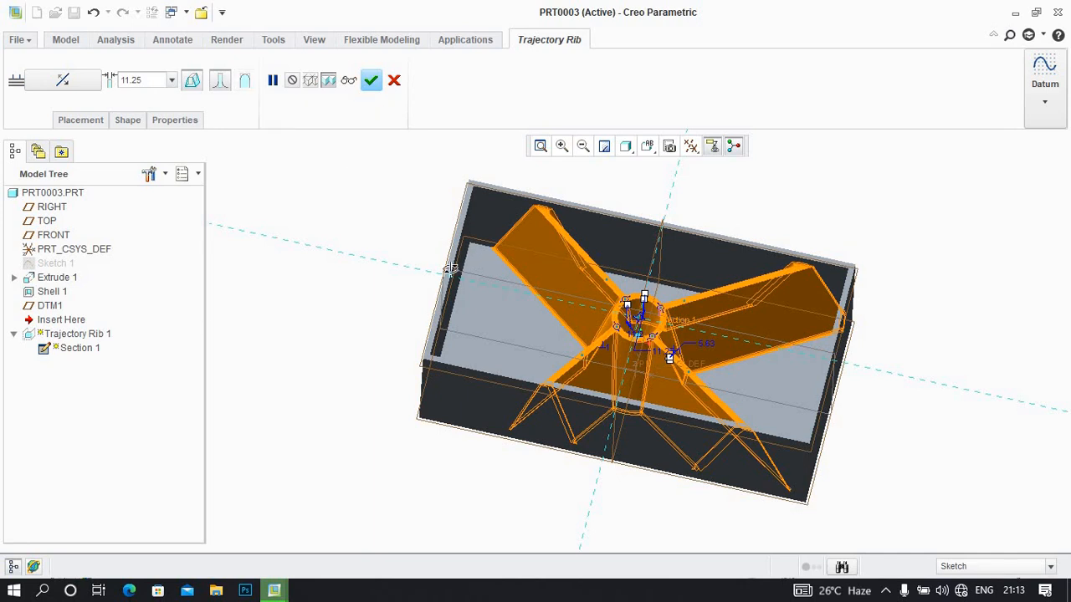
{"action": "middle_click_drag", "start_coordinate": [450, 270], "coordinate": [397, 158]}
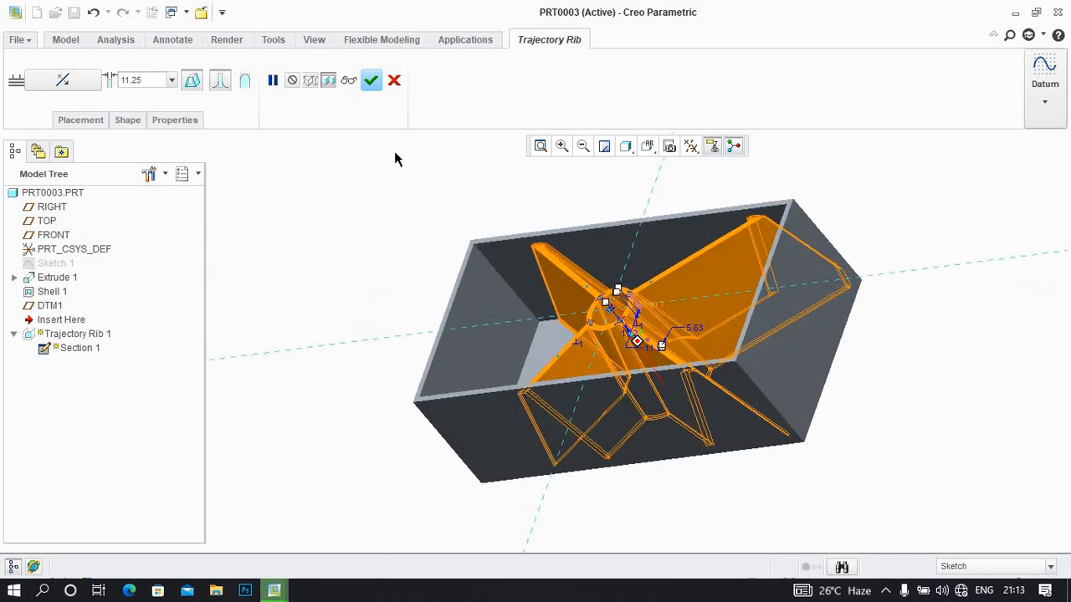
{"action": "left_click", "coordinate": [370, 81]}
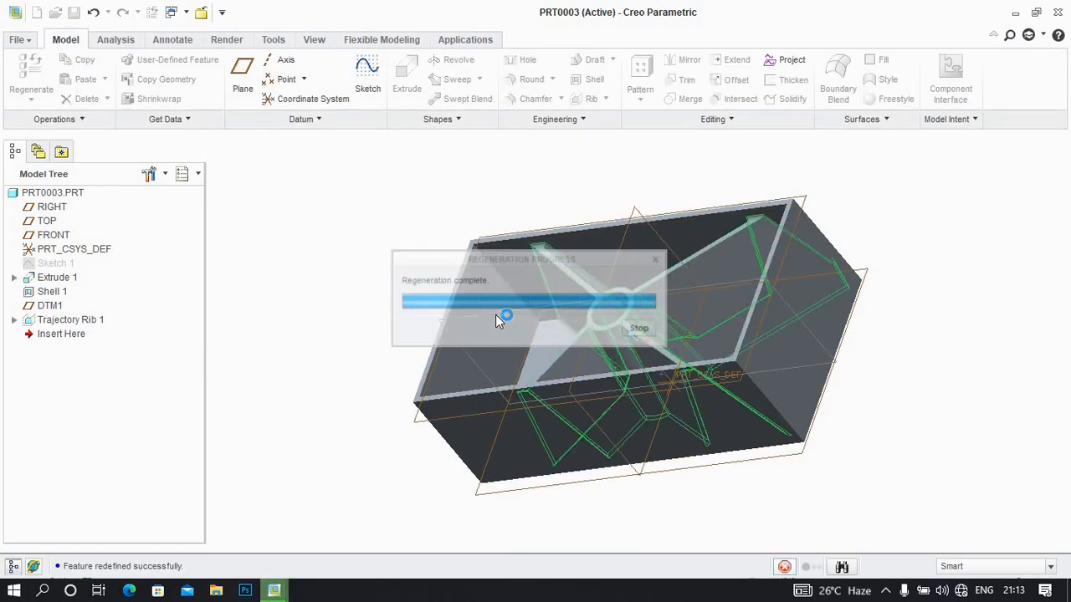
{"action": "middle_click_drag", "start_coordinate": [495, 321], "coordinate": [575, 210]}
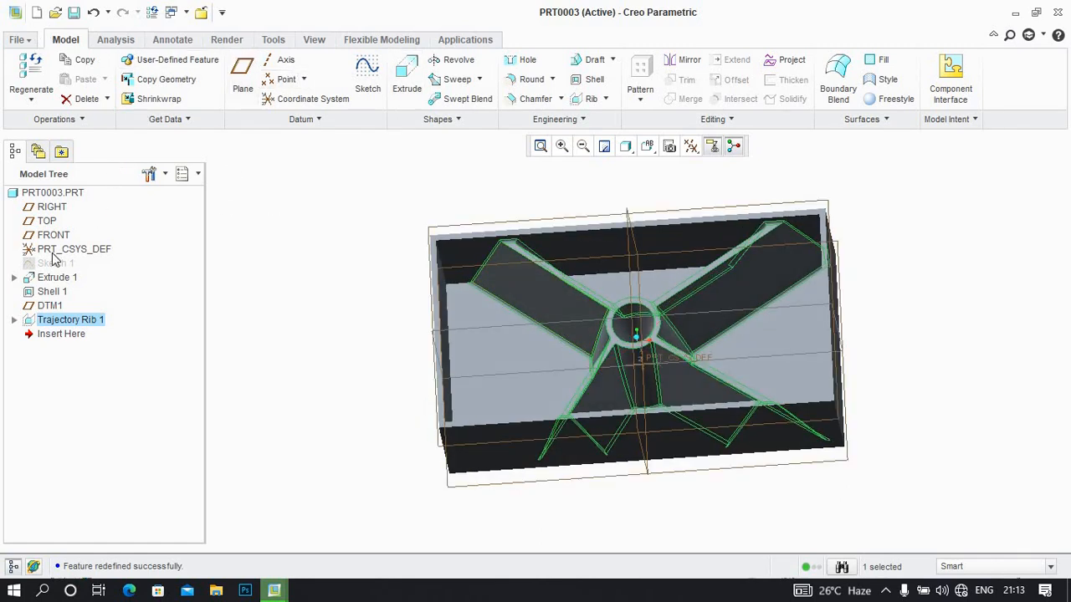
Create a new solid part named prt0004 using the mmns_part_solid template instead of the default template
{"action": "left_click", "coordinate": [36, 11]}
{"action": "left_click", "coordinate": [453, 399]}
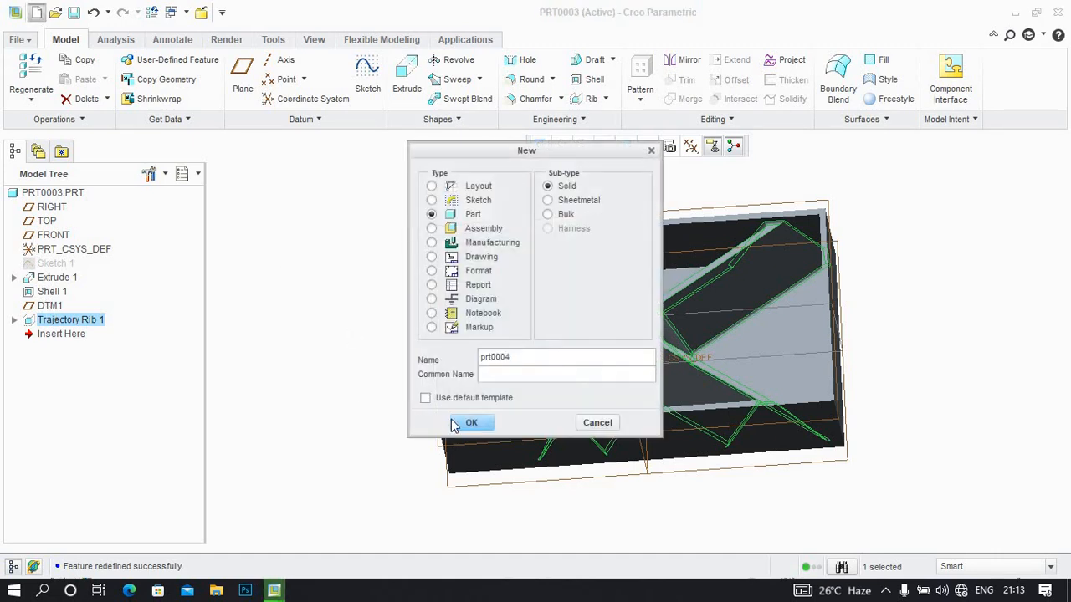
{"action": "left_click", "coordinate": [462, 423]}
{"action": "left_click", "coordinate": [359, 242]}
{"action": "left_click", "coordinate": [449, 430]}
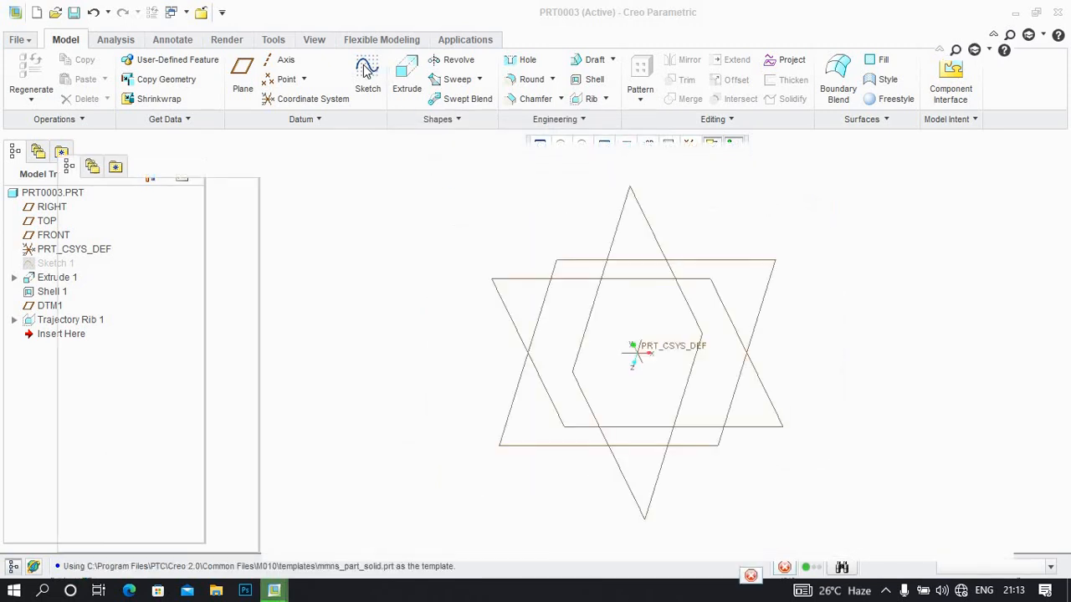
Sketch a rectangle centred on the origin, about 480 by 271 mm, on the FRONT plane
{"action": "left_click", "coordinate": [389, 92]}
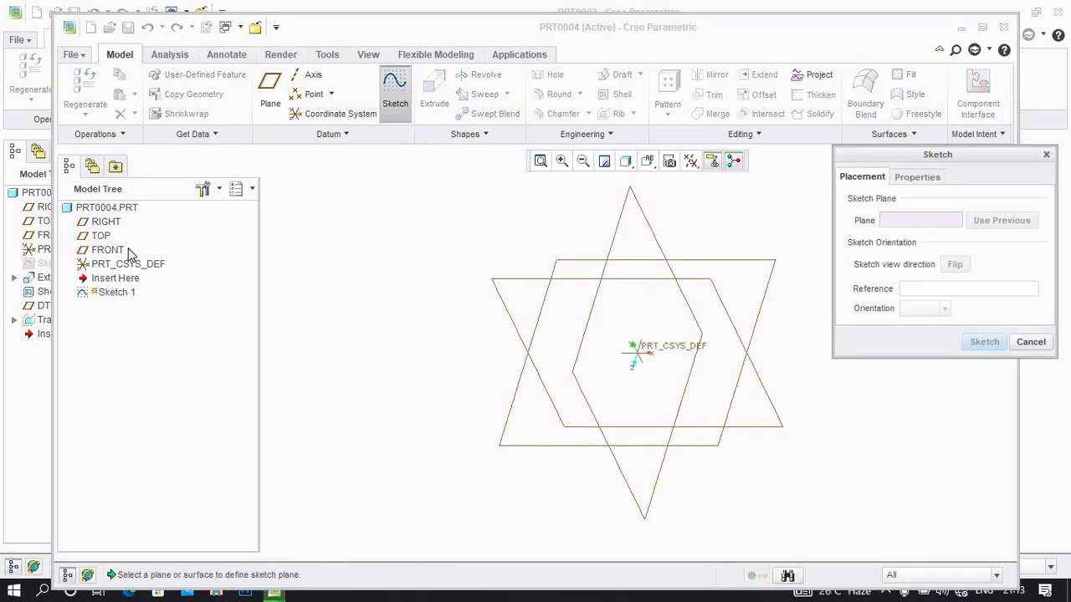
{"action": "left_click", "coordinate": [128, 252]}
{"action": "left_click", "coordinate": [985, 343]}
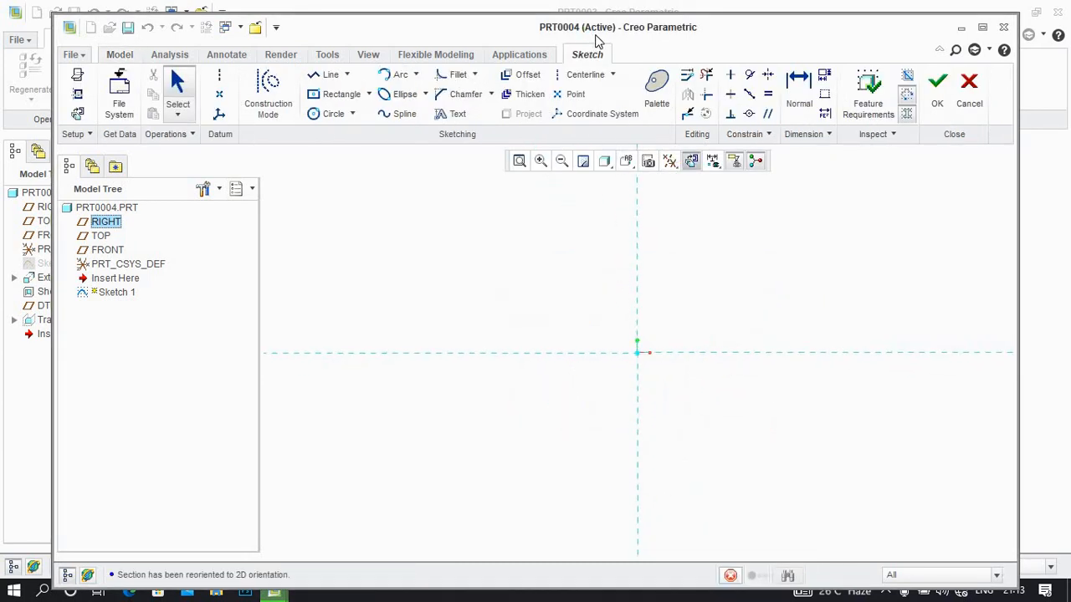
{"action": "double_click", "coordinate": [596, 32]}
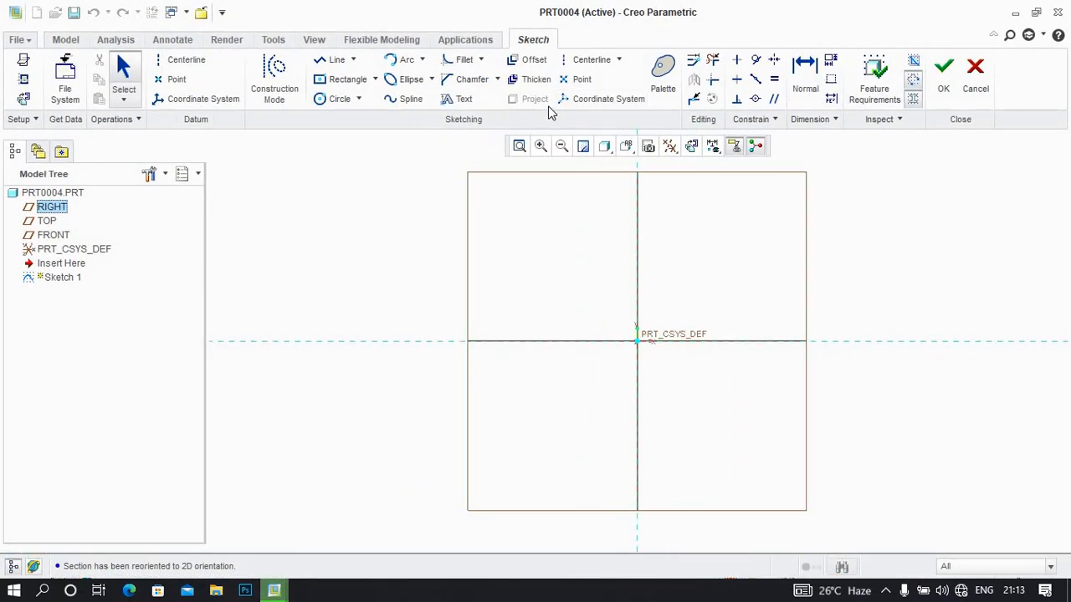
{"action": "left_click", "coordinate": [343, 78]}
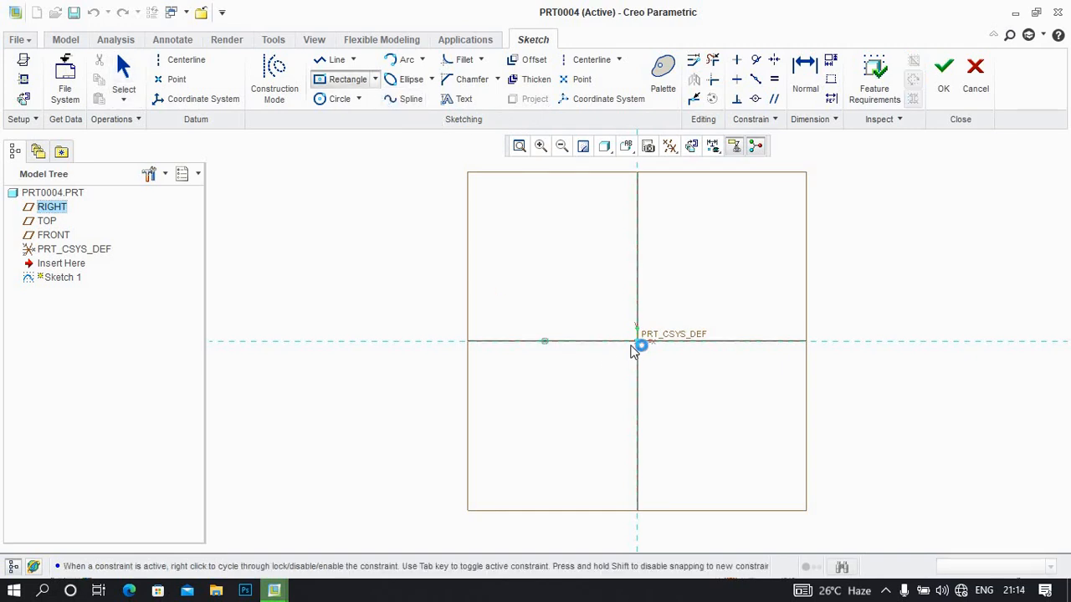
{"action": "left_click", "coordinate": [638, 342]}
{"action": "left_click", "coordinate": [477, 258]}
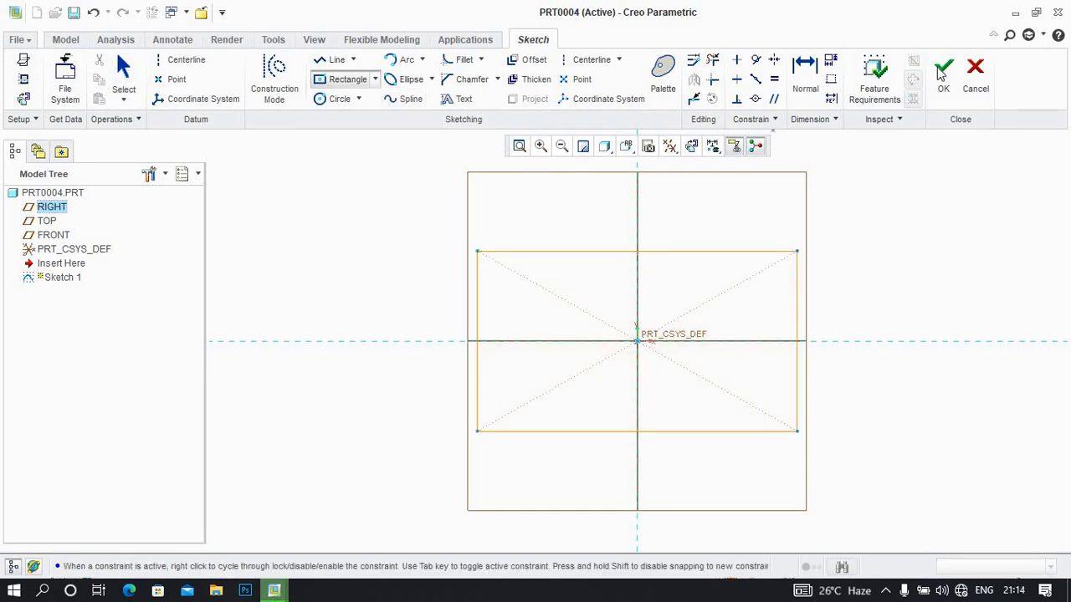
Extrude the rectangle sketch to a depth of 166.81 mm
{"action": "left_click", "coordinate": [407, 79]}
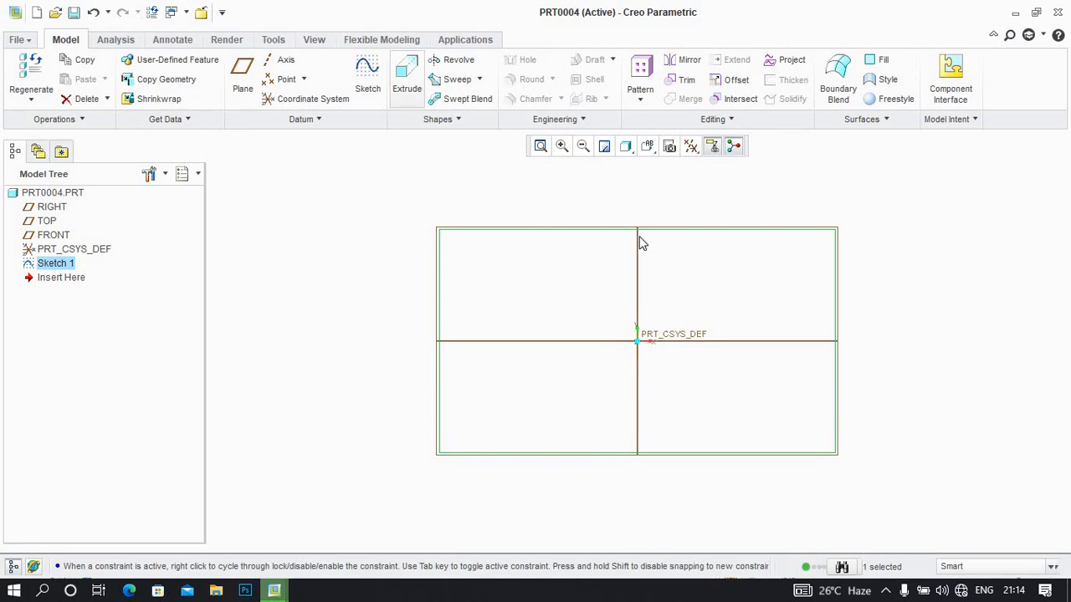
{"action": "left_click", "coordinate": [425, 79]}
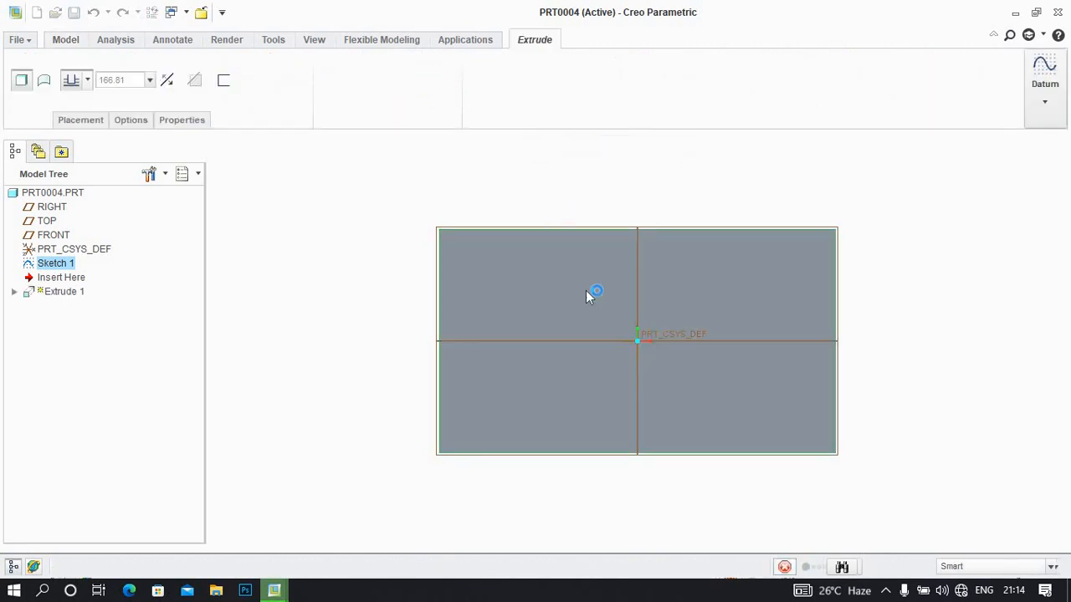
{"action": "middle_click_drag", "start_coordinate": [590, 293], "coordinate": [637, 324]}
{"action": "left_click", "coordinate": [605, 263]}
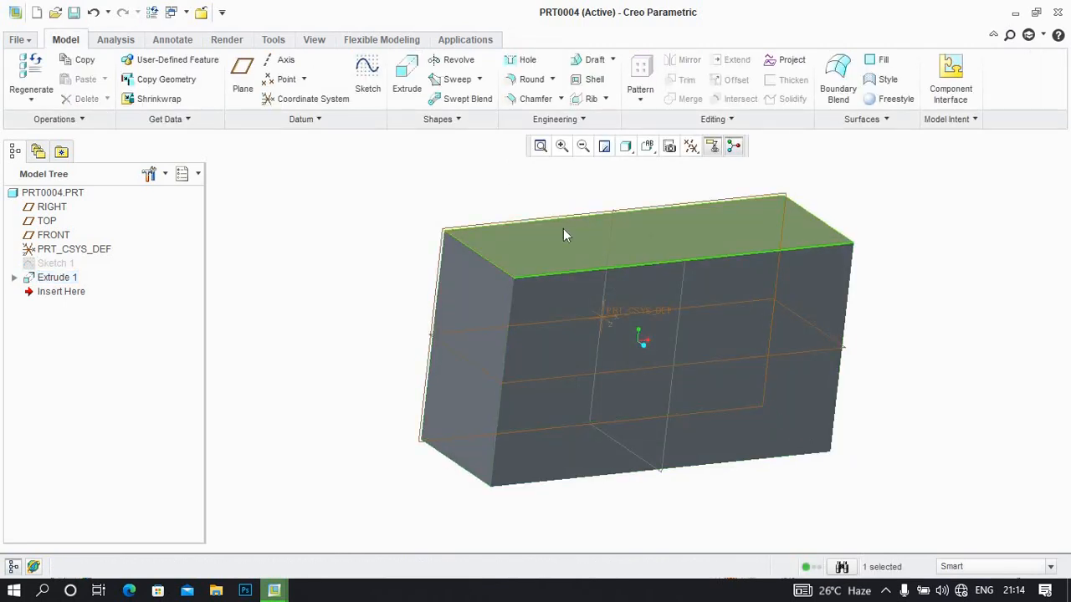
Start a Direction pattern of Extrude 1 along the coordinate system's X axis with a spacing of 550
{"action": "left_click", "coordinate": [55, 279]}
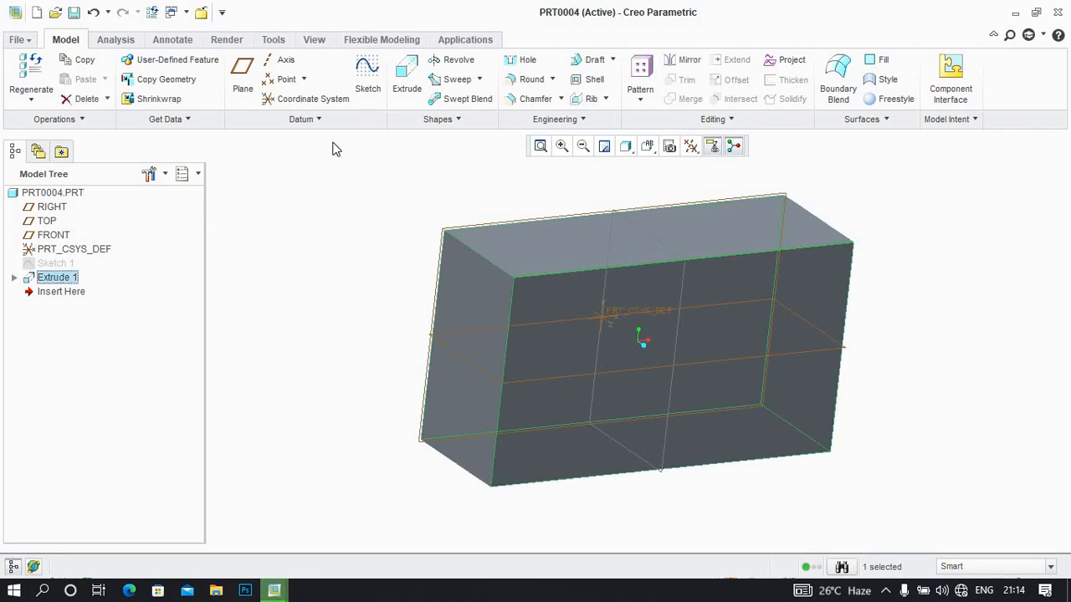
{"action": "left_click", "coordinate": [639, 102]}
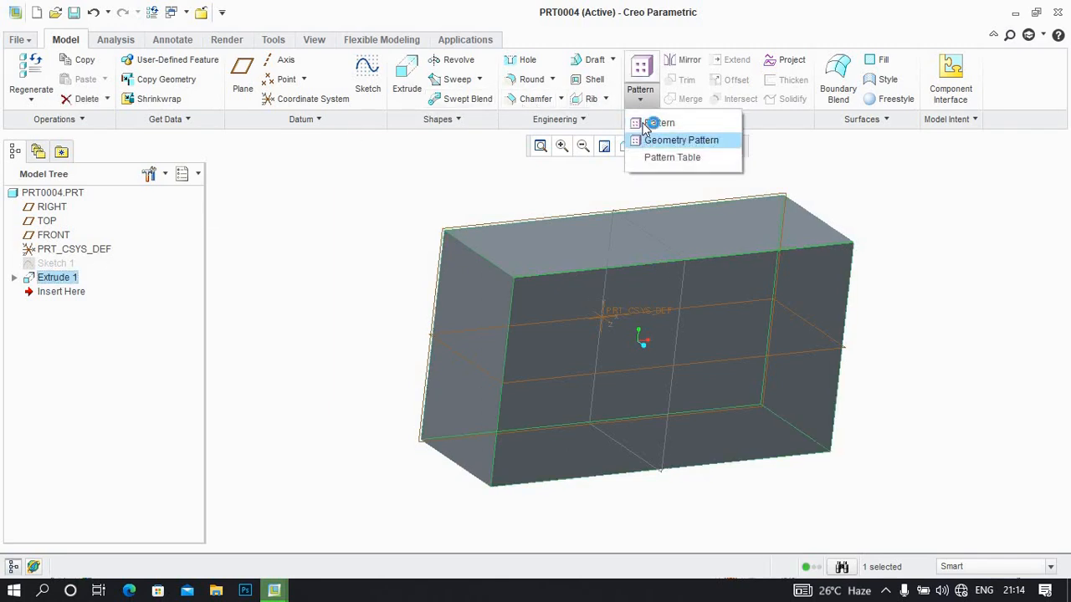
{"action": "left_click", "coordinate": [658, 123]}
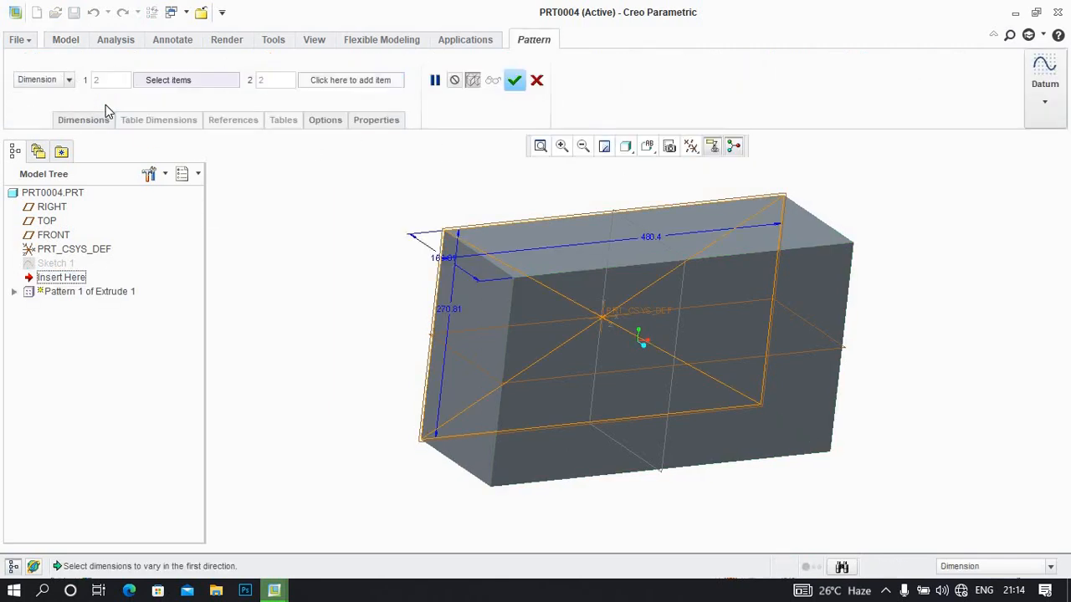
{"action": "left_click", "coordinate": [67, 80]}
{"action": "left_click", "coordinate": [53, 105]}
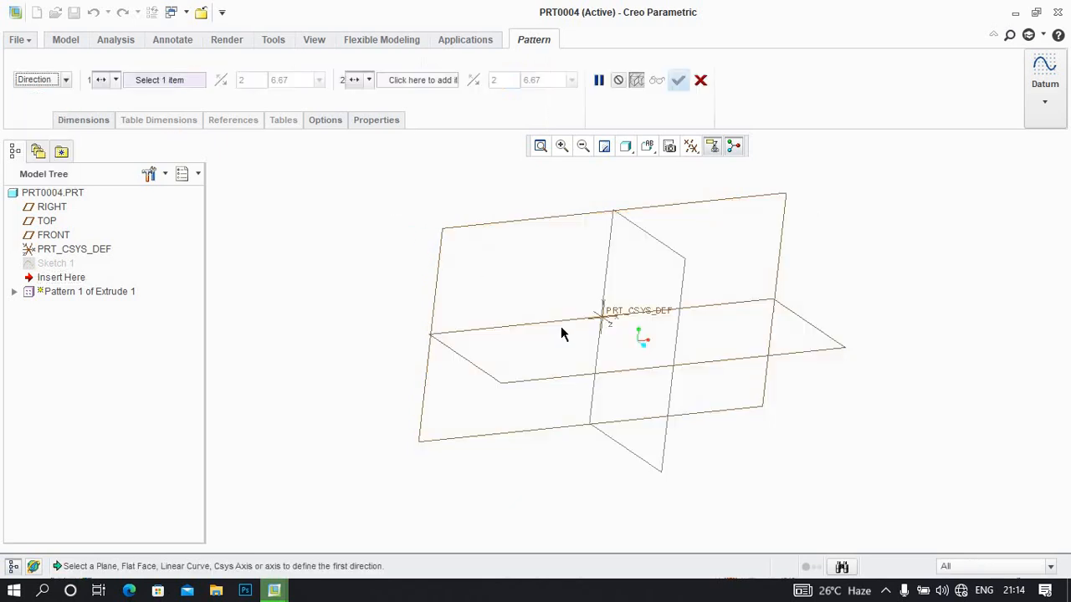
{"action": "left_click", "coordinate": [642, 336]}
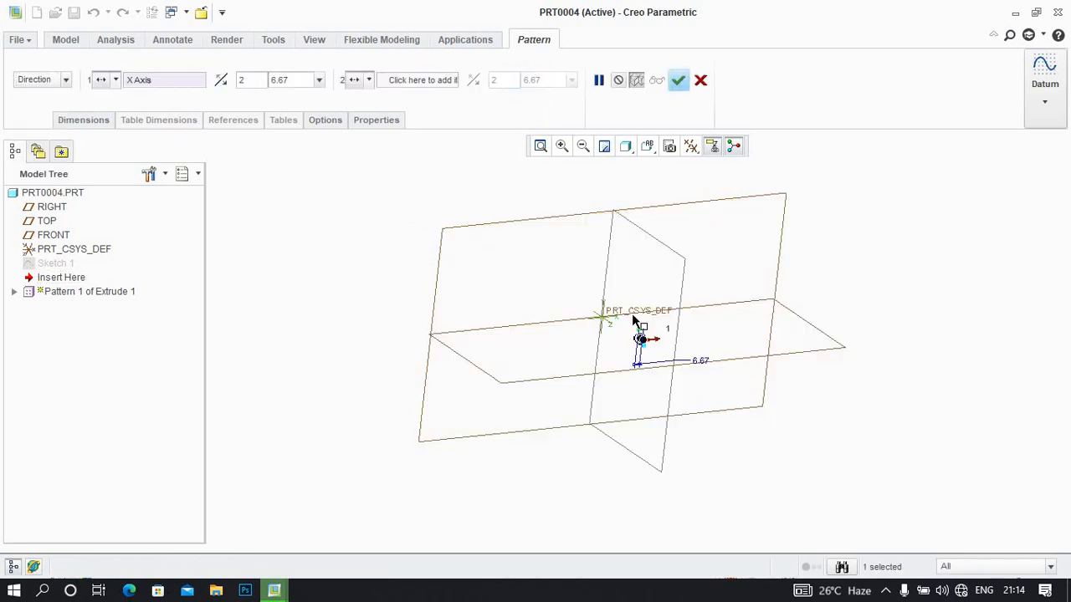
{"action": "left_click_drag", "start_coordinate": [641, 335], "coordinate": [852, 306]}
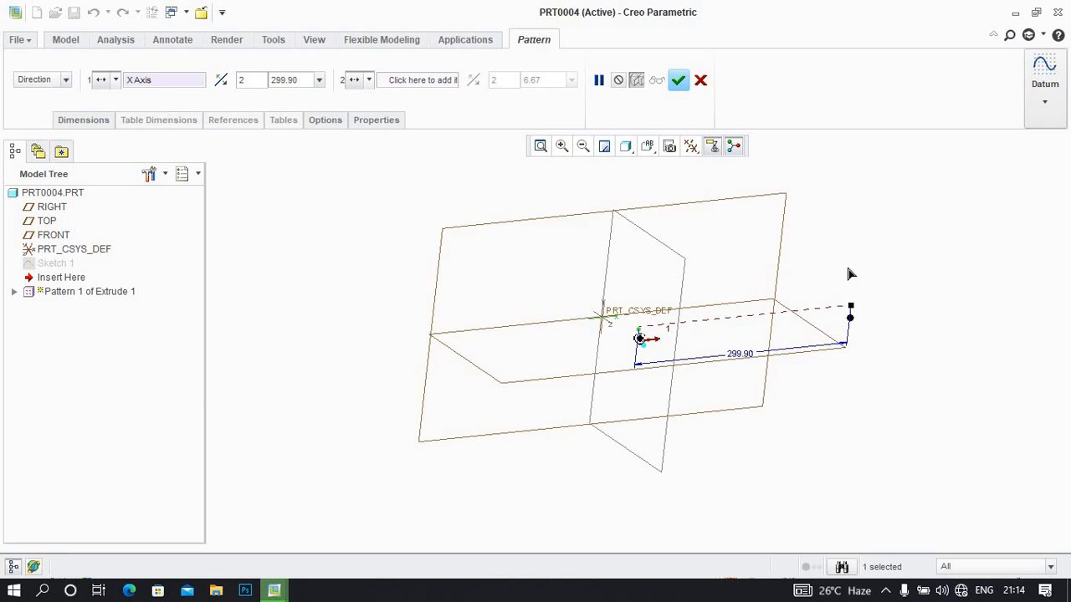
{"action": "double_click", "coordinate": [741, 356]}
{"action": "type", "text": "550"}
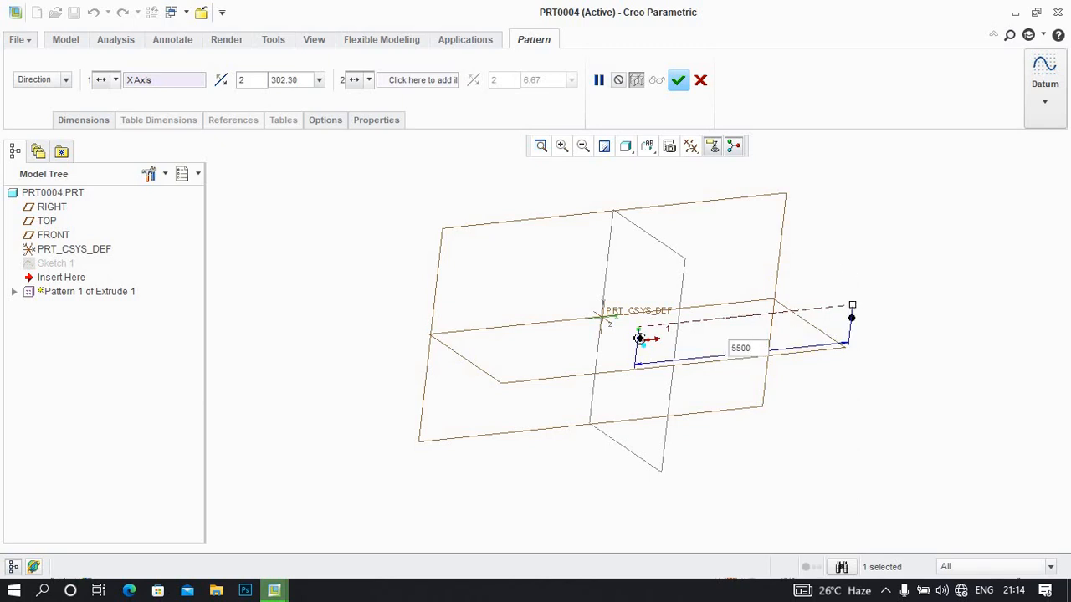
{"action": "key", "text": "Return"}
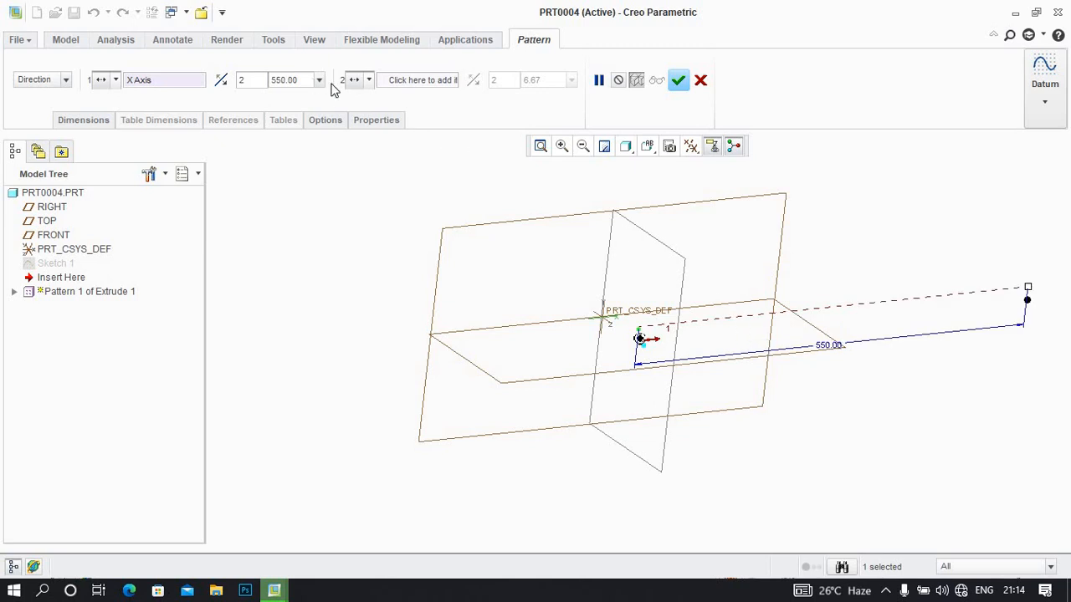
Add the Z axis as the pattern's second direction with a spacing of 550
{"action": "left_click", "coordinate": [419, 79]}
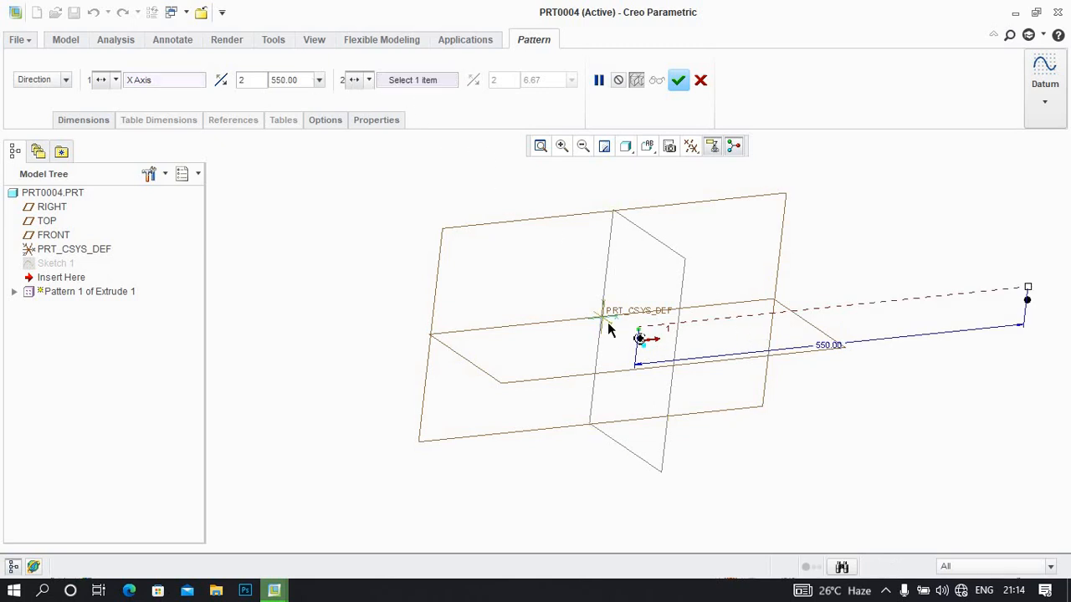
{"action": "left_click", "coordinate": [611, 336]}
{"action": "middle_click_drag", "start_coordinate": [611, 336], "coordinate": [664, 357]}
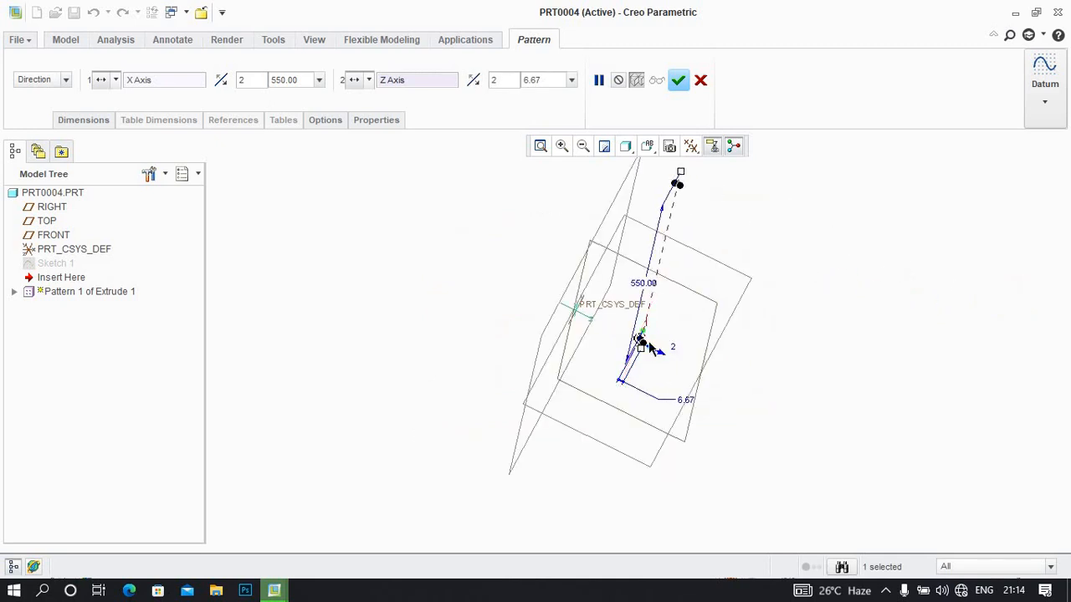
{"action": "left_click_drag", "start_coordinate": [643, 351], "coordinate": [914, 434]}
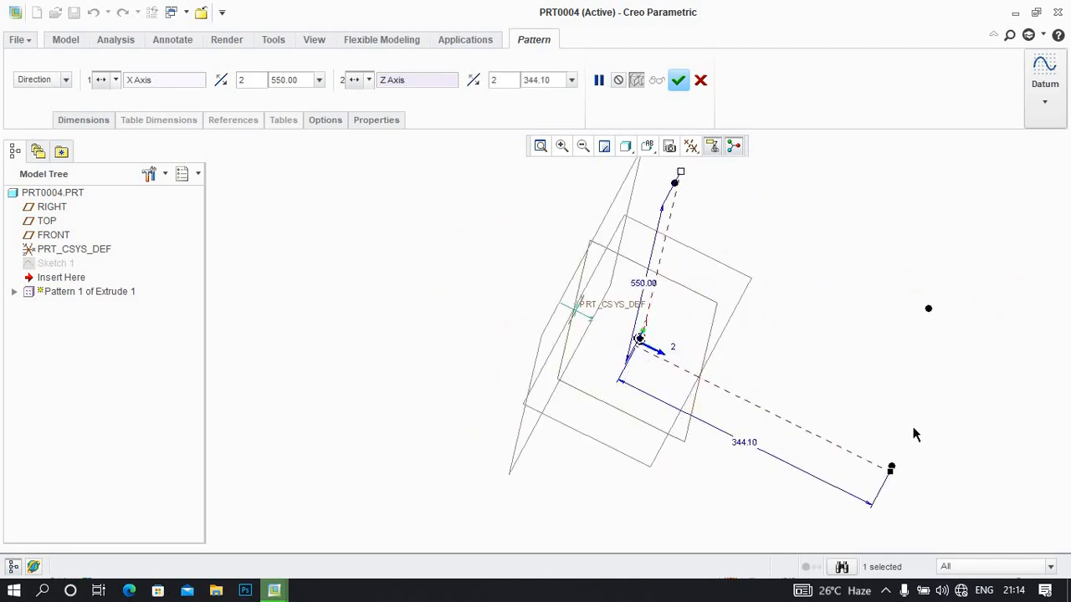
{"action": "double_click", "coordinate": [558, 80]}
{"action": "type", "text": "555"}
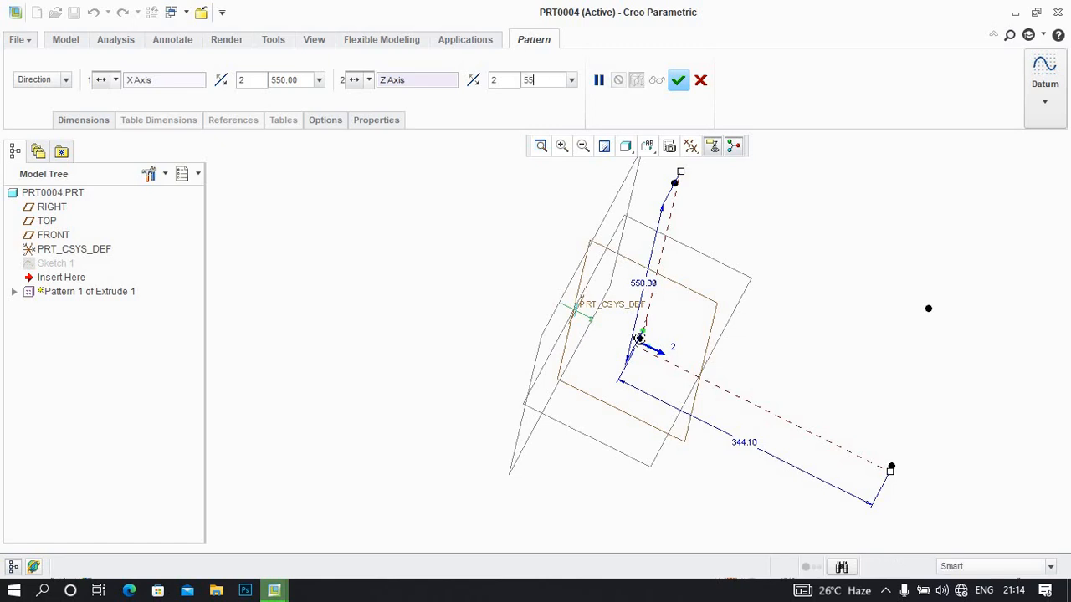
{"action": "key", "text": "Return"}
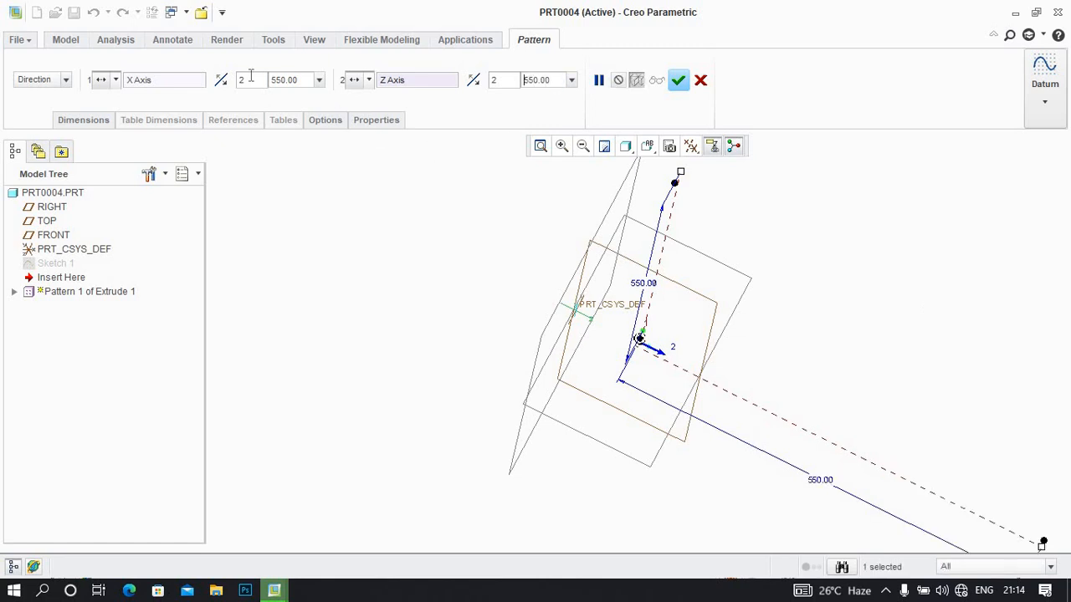
Set four members in both pattern directions and complete the pattern
{"action": "type", "text": "4"}
{"action": "double_click", "coordinate": [494, 80]}
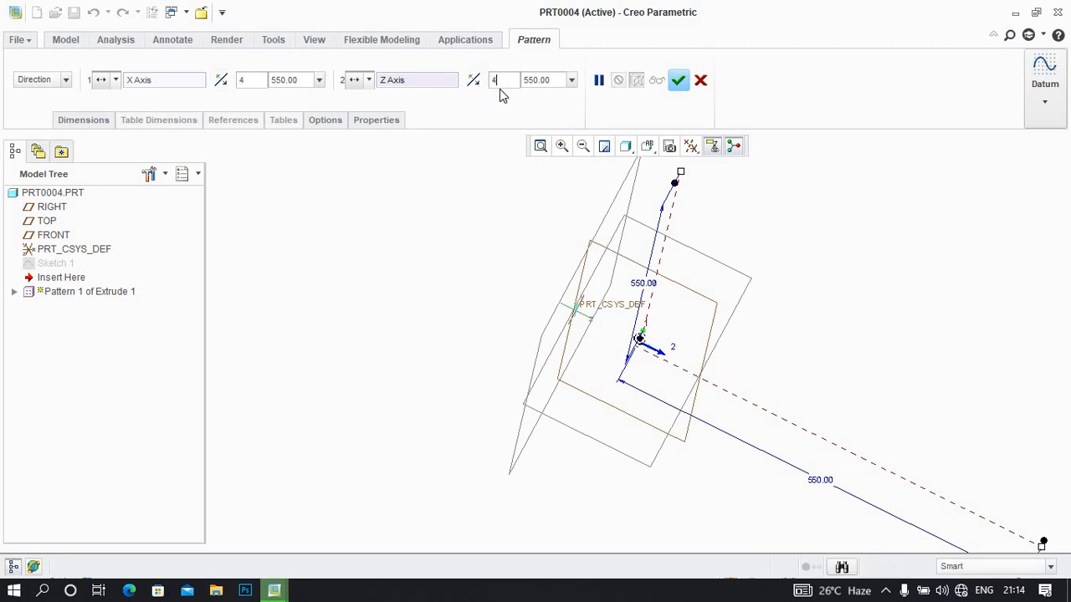
{"action": "left_click", "coordinate": [240, 81]}
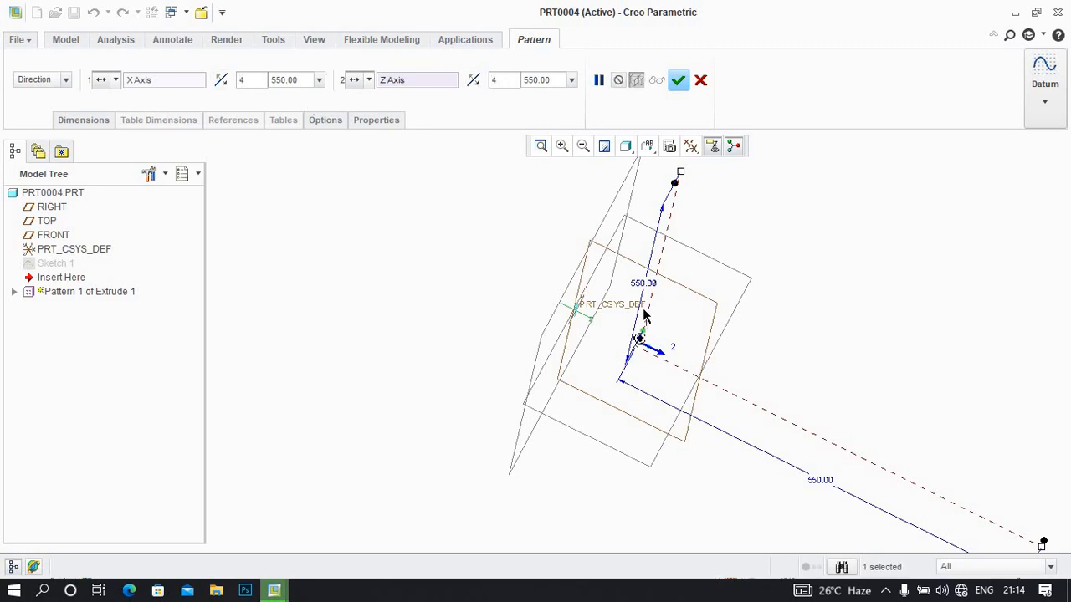
{"action": "left_click", "coordinate": [577, 146]}
{"action": "left_click", "coordinate": [578, 146]}
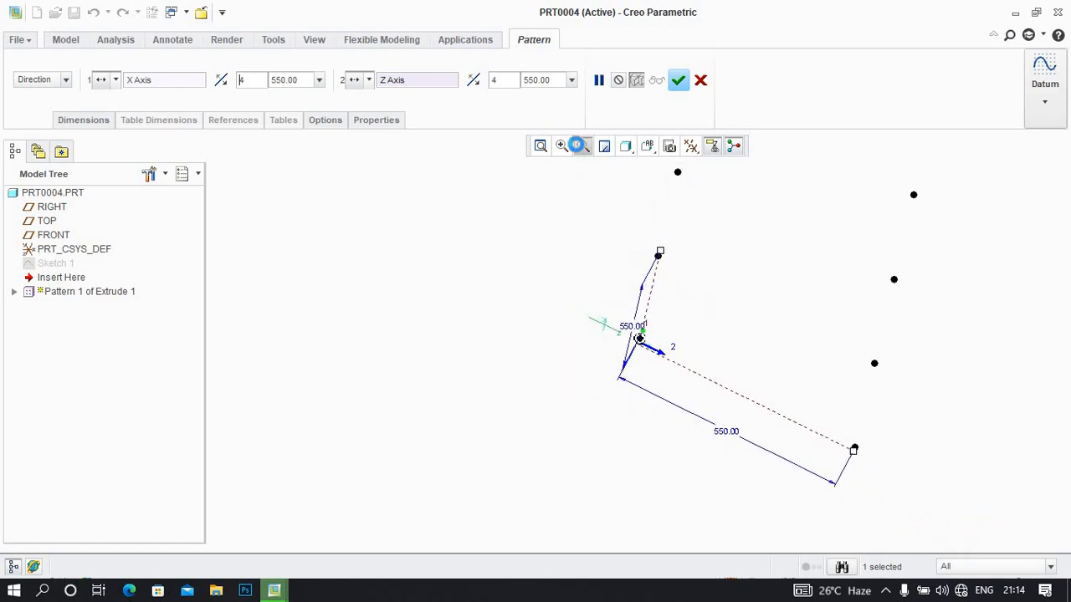
{"action": "left_click", "coordinate": [577, 146]}
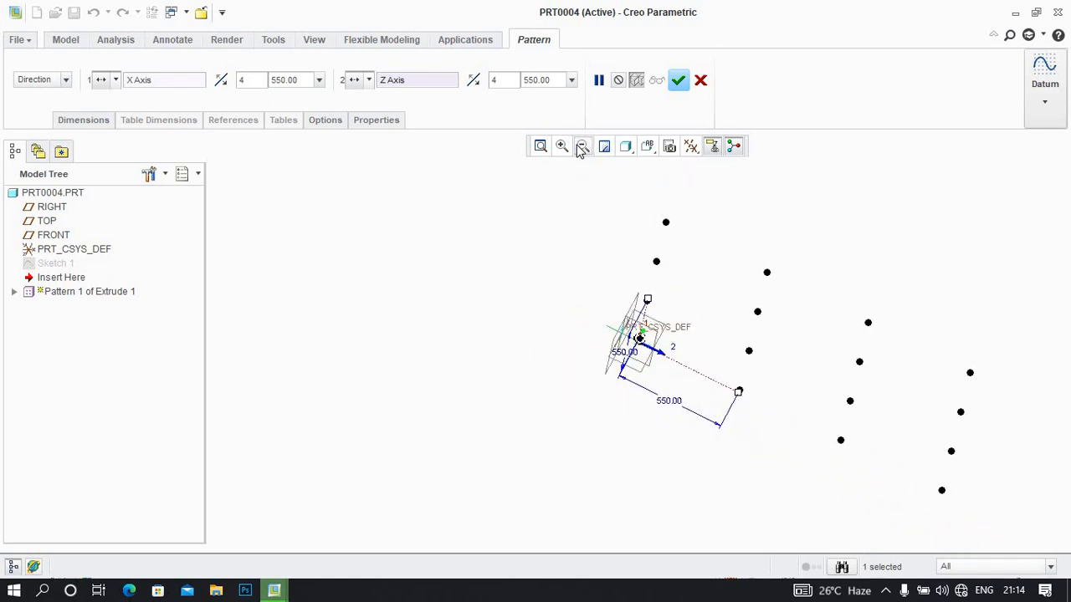
{"action": "left_click", "coordinate": [678, 79]}
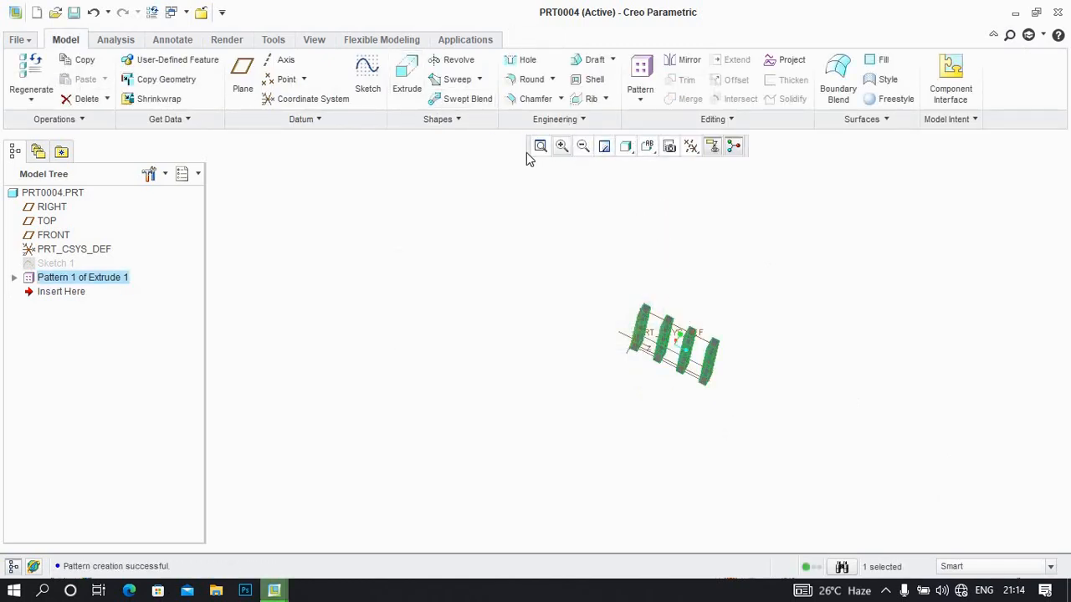
Redefine the block pattern with a Z-axis spacing of 1150
{"action": "left_click", "coordinate": [561, 146]}
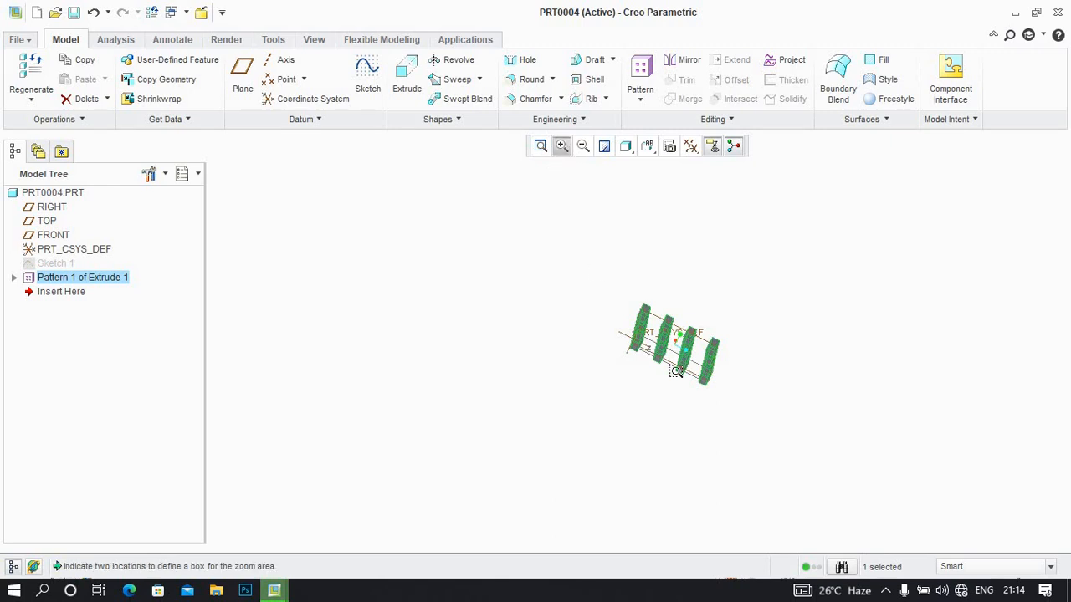
{"action": "left_click", "coordinate": [577, 232]}
{"action": "left_click", "coordinate": [810, 419]}
{"action": "left_click", "coordinate": [463, 277]}
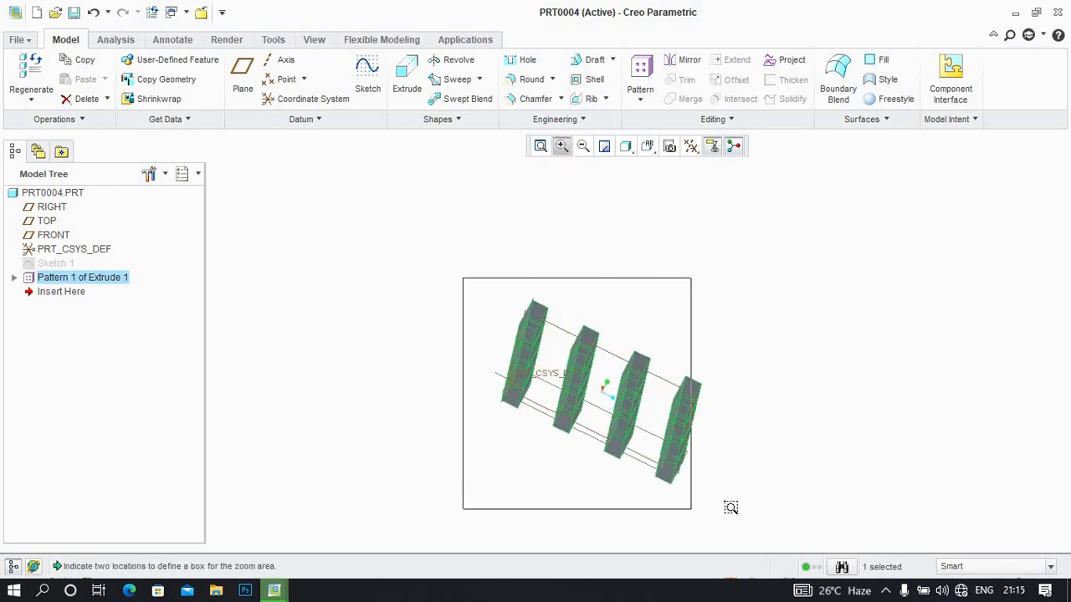
{"action": "left_click", "coordinate": [732, 504]}
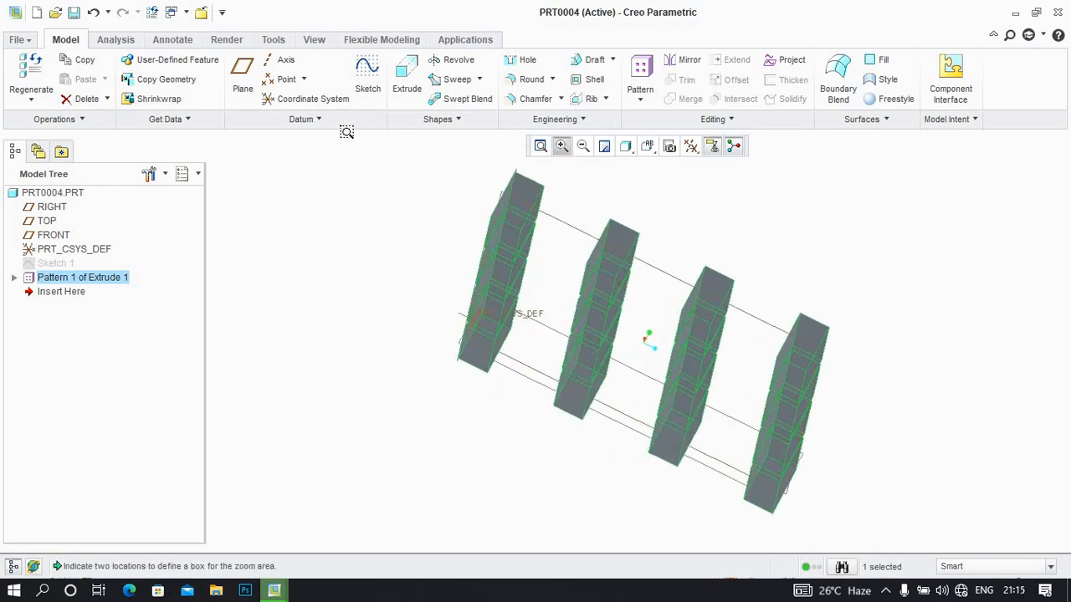
{"action": "right_click", "coordinate": [75, 279]}
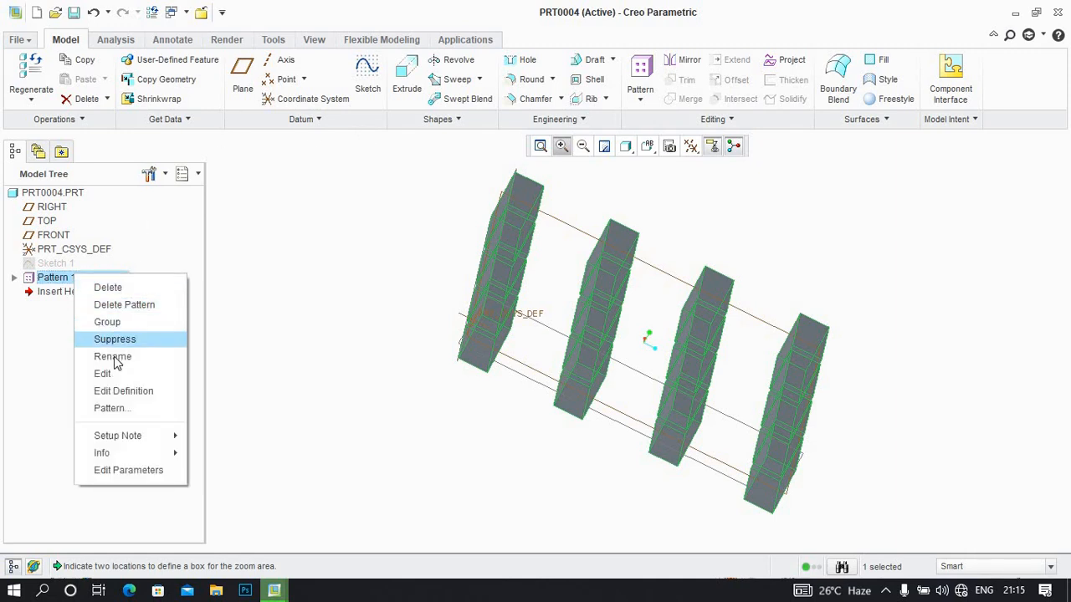
{"action": "left_click", "coordinate": [123, 390]}
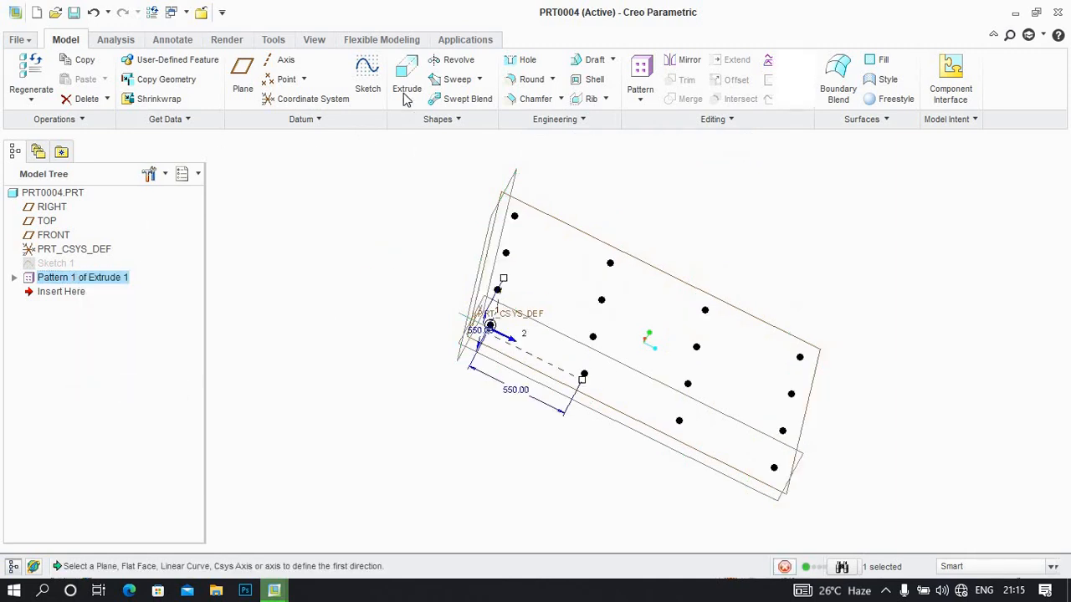
{"action": "double_click", "coordinate": [612, 80]}
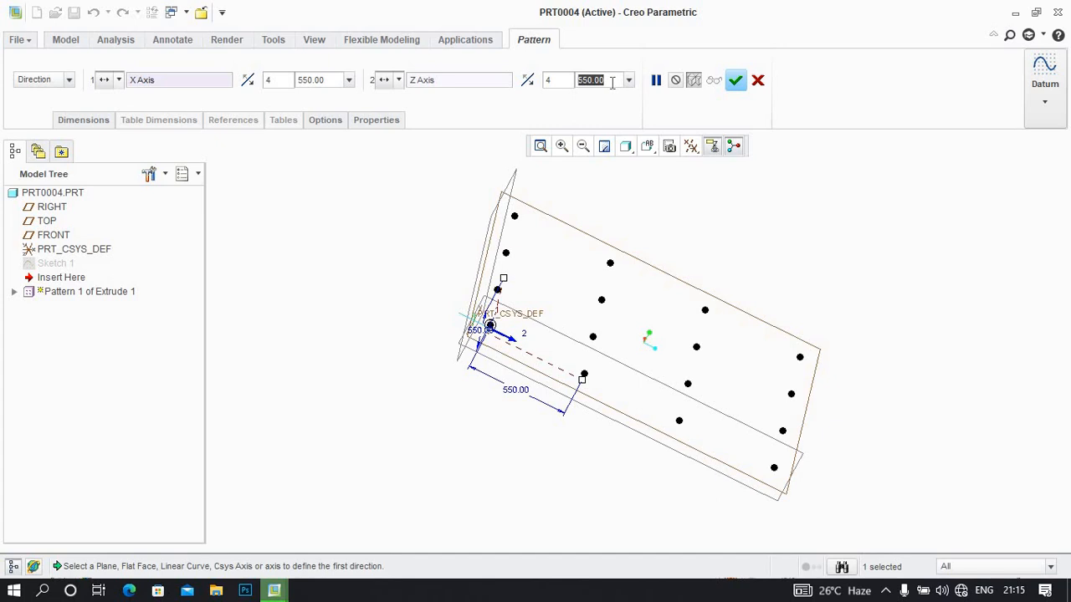
{"action": "type", "text": "11"}
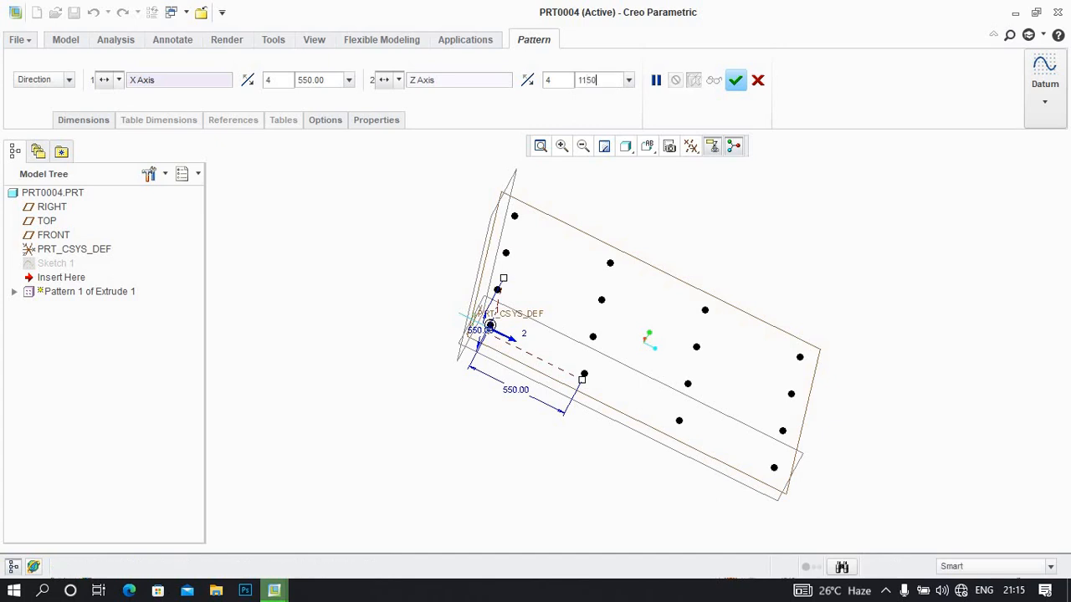
{"action": "type", "text": "50"}
Set the pattern's X-axis spacing to 1150 and complete the redefinition
{"action": "left_click", "coordinate": [547, 80]}
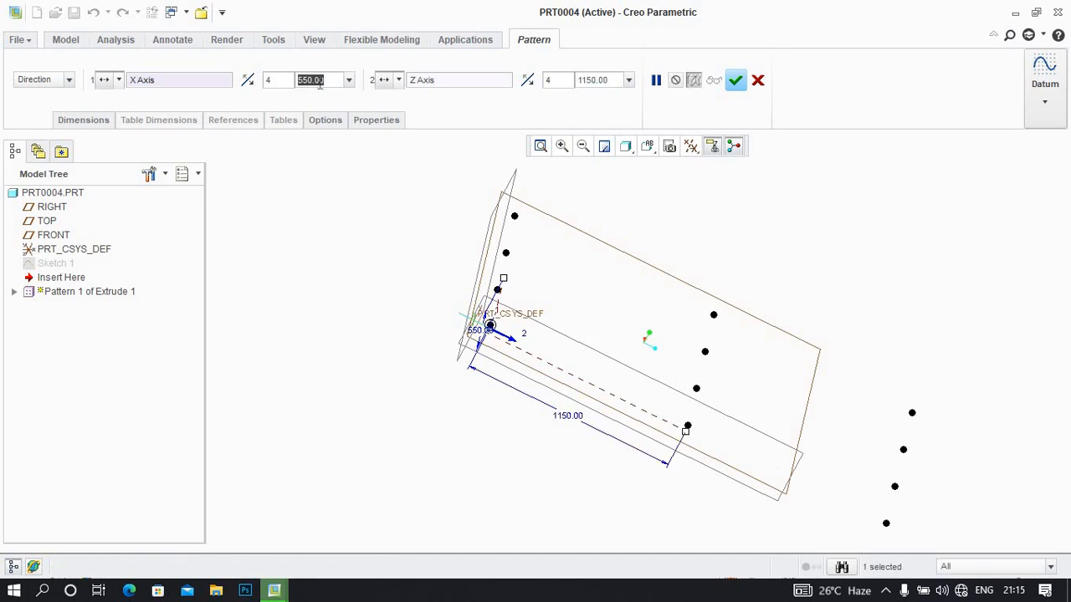
{"action": "type", "text": "1150"}
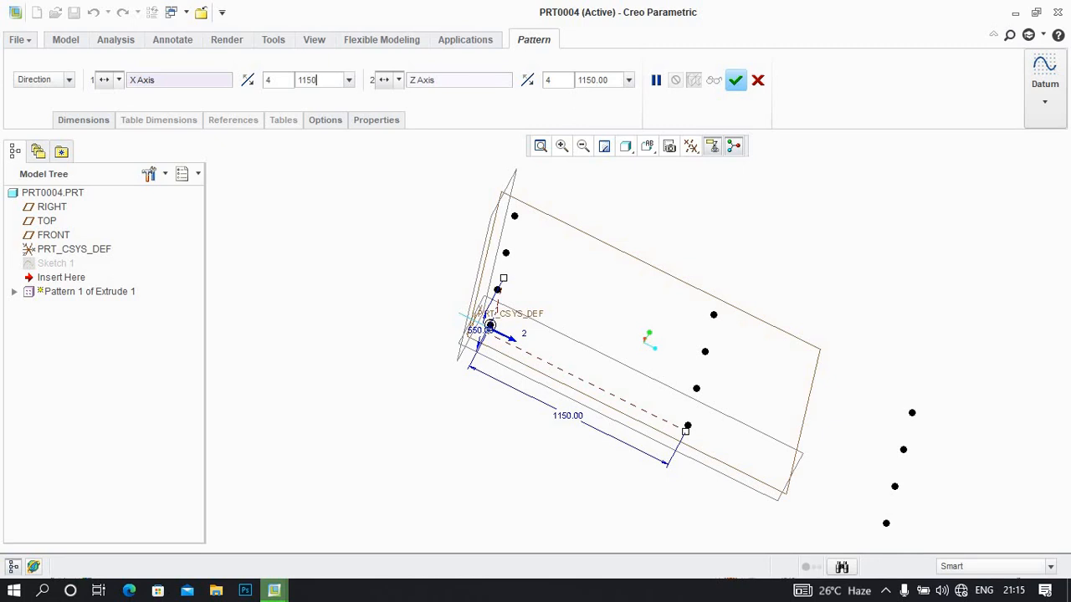
{"action": "key", "text": "Return"}
{"action": "left_click", "coordinate": [736, 80]}
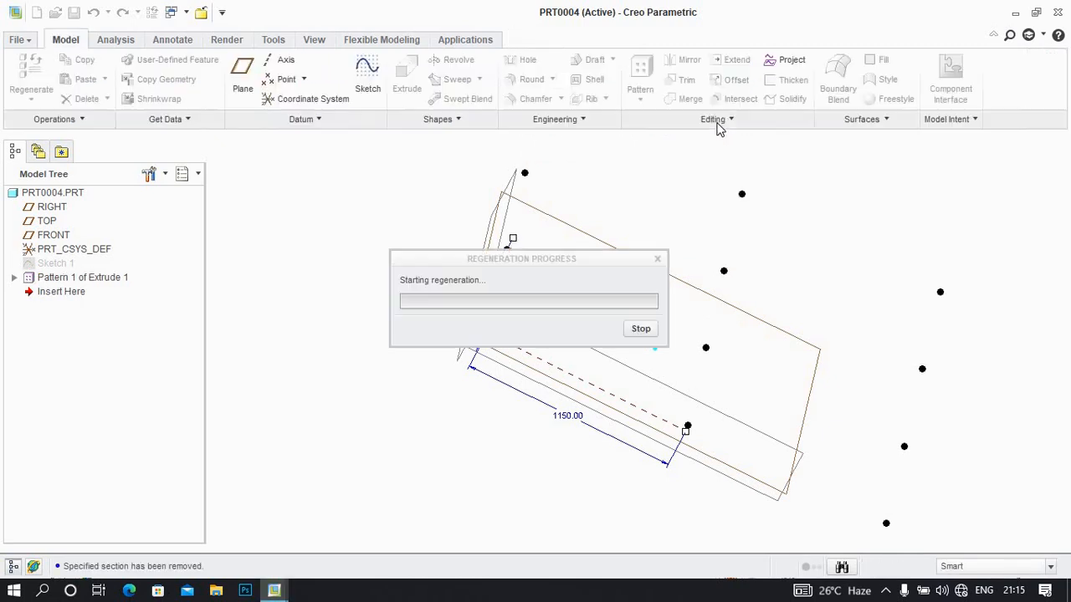
{"action": "middle_click_drag", "start_coordinate": [669, 270], "coordinate": [598, 280]}
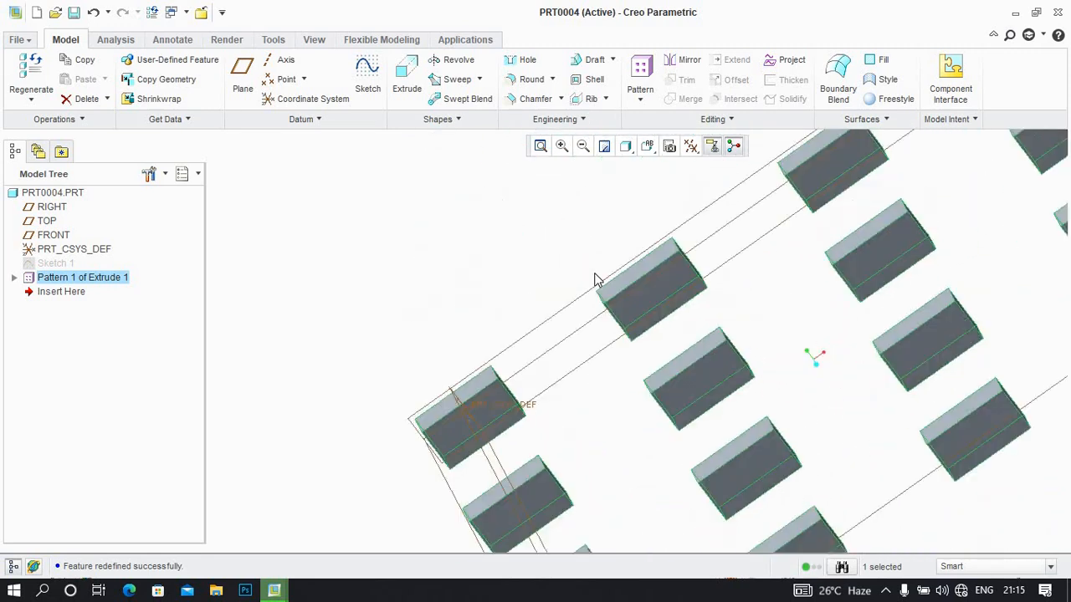
{"action": "left_click", "coordinate": [583, 147]}
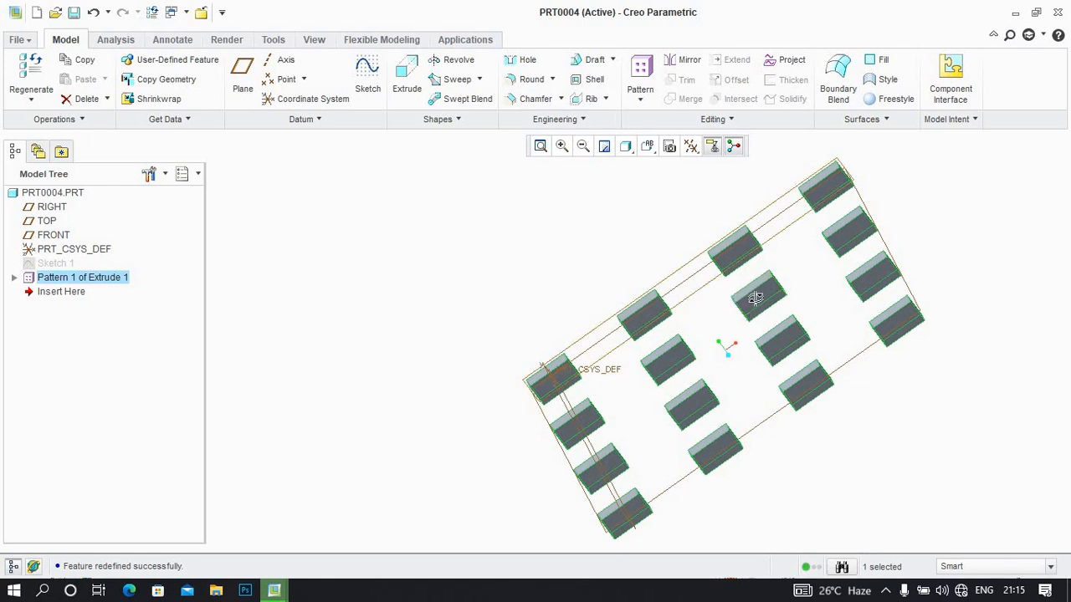
{"action": "middle_click_drag", "start_coordinate": [755, 298], "coordinate": [598, 184]}
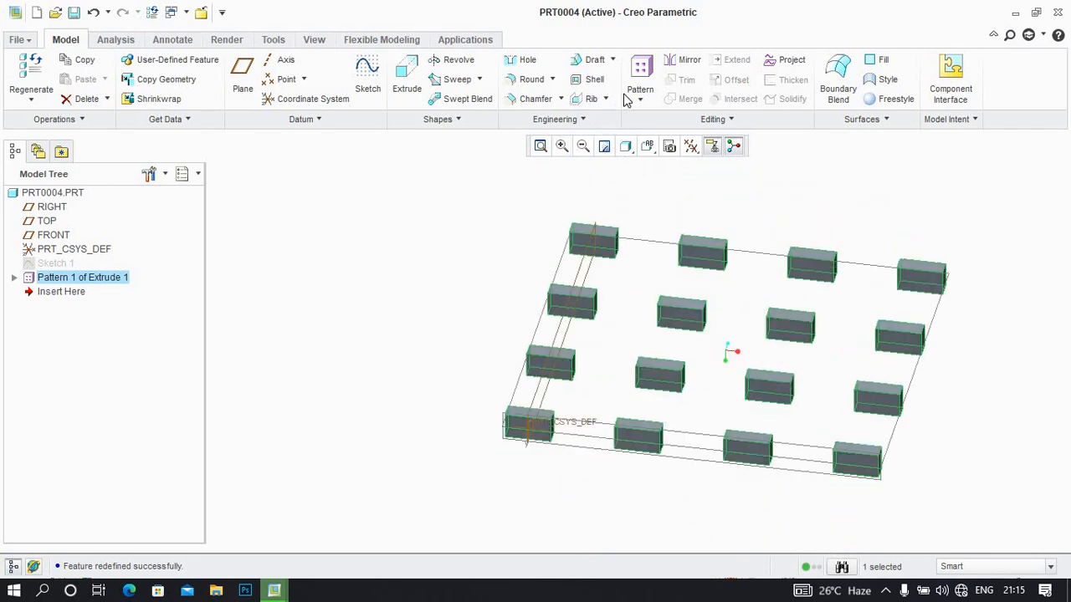
{"action": "left_click", "coordinate": [638, 102]}
{"action": "left_click", "coordinate": [652, 123]}
{"action": "left_click", "coordinate": [59, 79]}
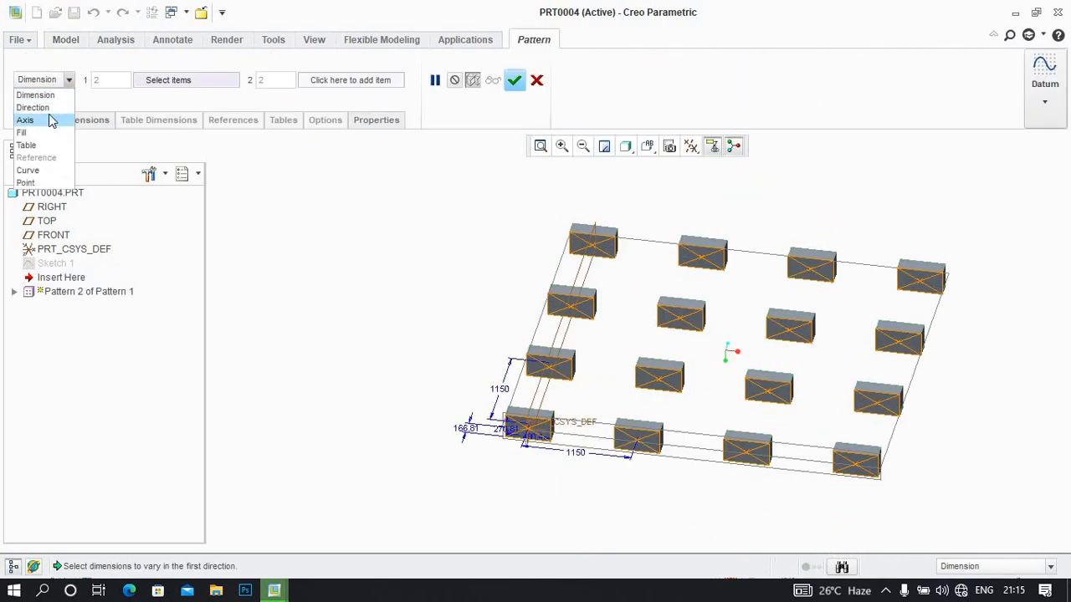
{"action": "left_click", "coordinate": [543, 84]}
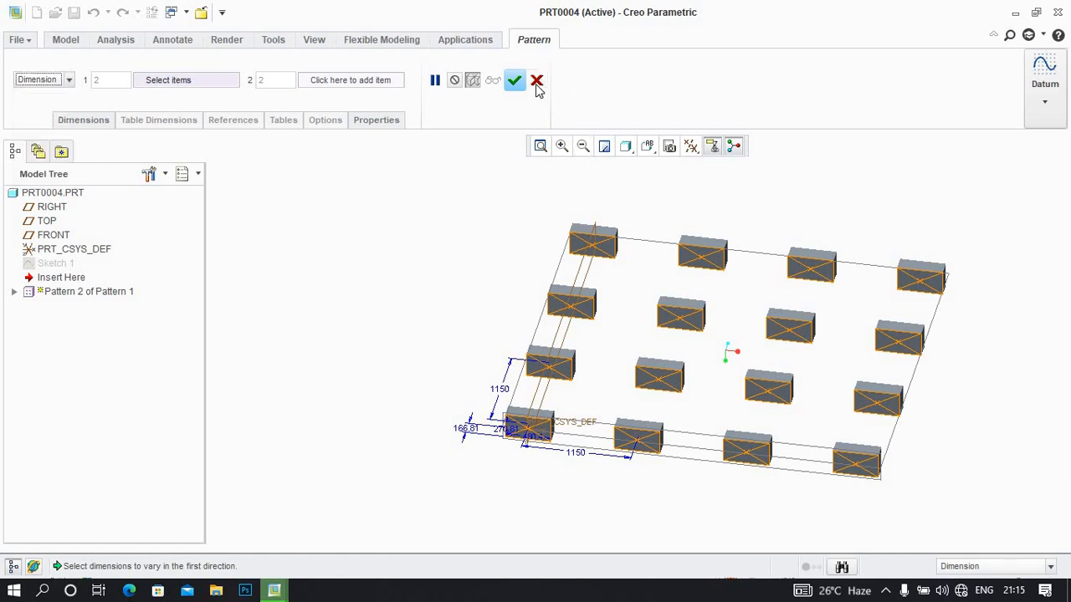
{"action": "left_click", "coordinate": [536, 78]}
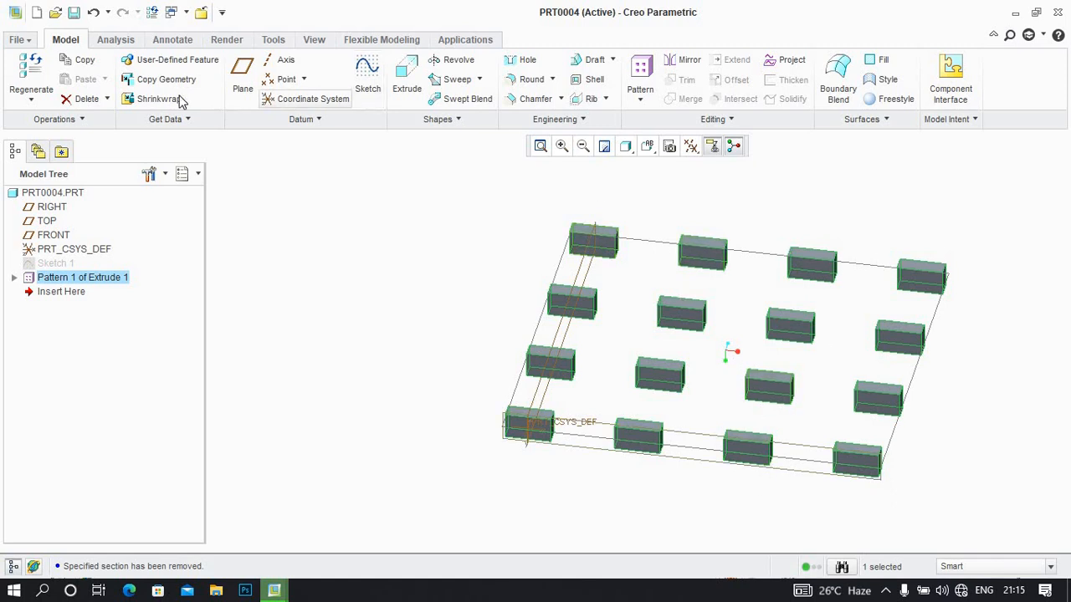
Create a new solid part named prt0005 without using the default template
{"action": "left_click", "coordinate": [36, 14]}
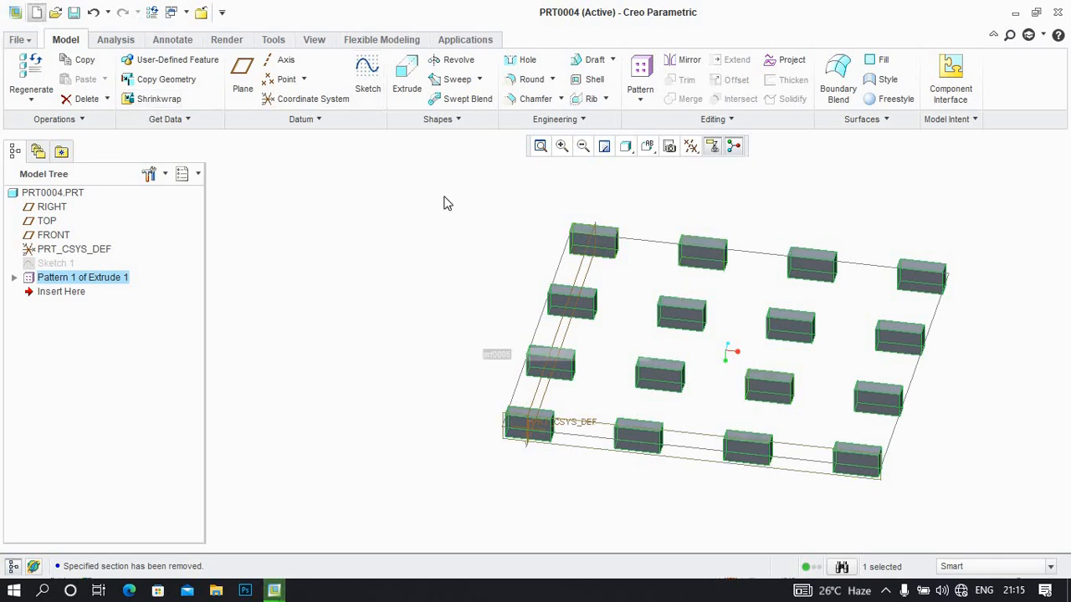
{"action": "left_click", "coordinate": [468, 399]}
{"action": "left_click", "coordinate": [471, 423]}
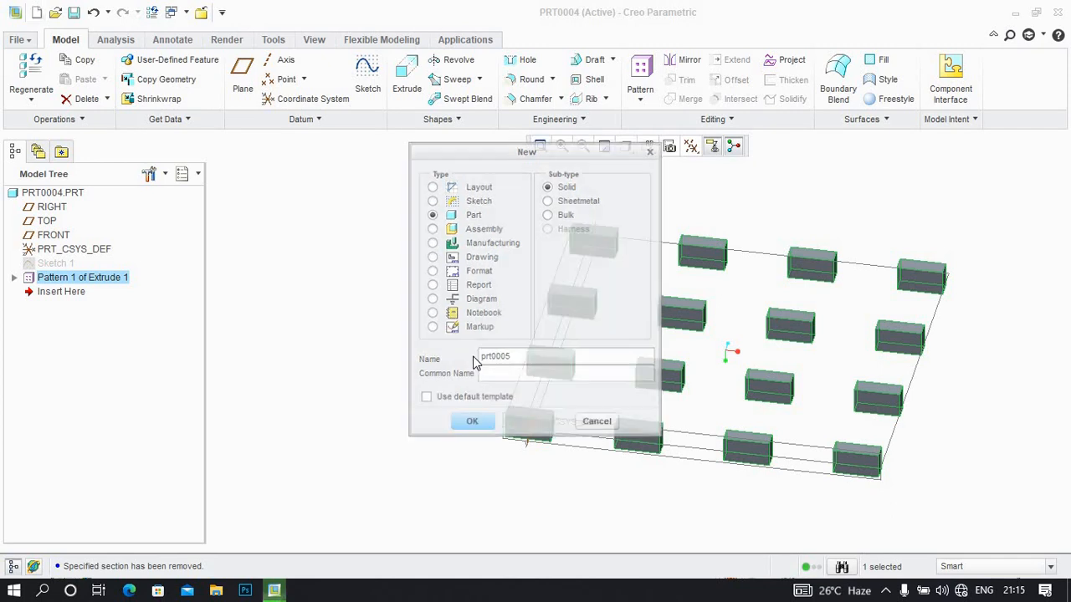
{"action": "left_click", "coordinate": [456, 243]}
{"action": "double_click", "coordinate": [456, 243]}
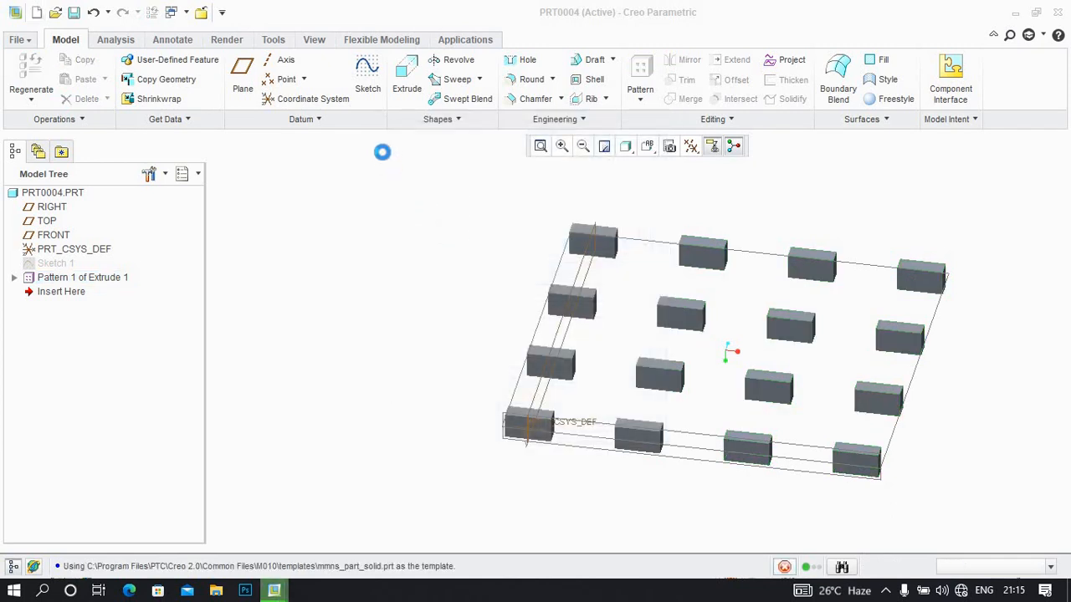
Sketch a large circle centred on the origin on the FRONT plane, using the RIGHT plane as orientation reference
{"action": "left_click", "coordinate": [367, 84]}
{"action": "left_click", "coordinate": [52, 207]}
{"action": "left_click", "coordinate": [983, 320]}
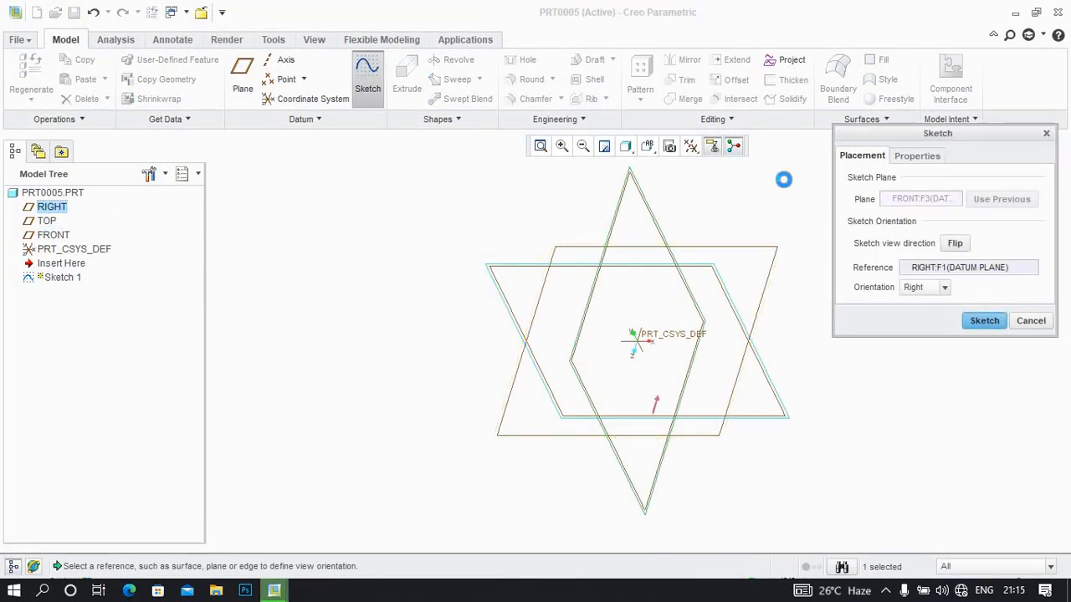
{"action": "left_click", "coordinate": [691, 147]}
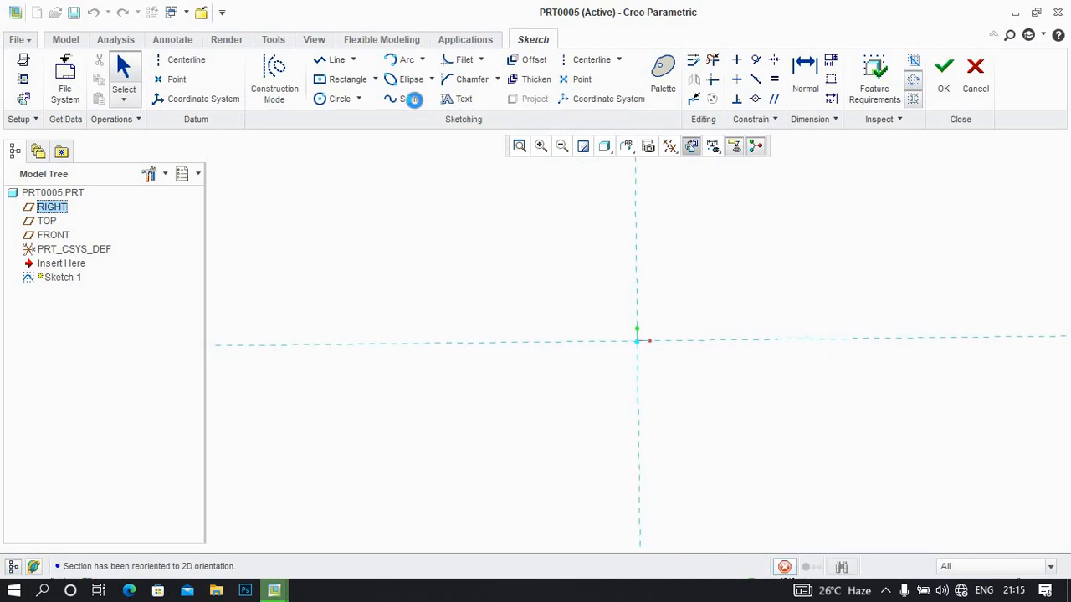
{"action": "left_click", "coordinate": [339, 99]}
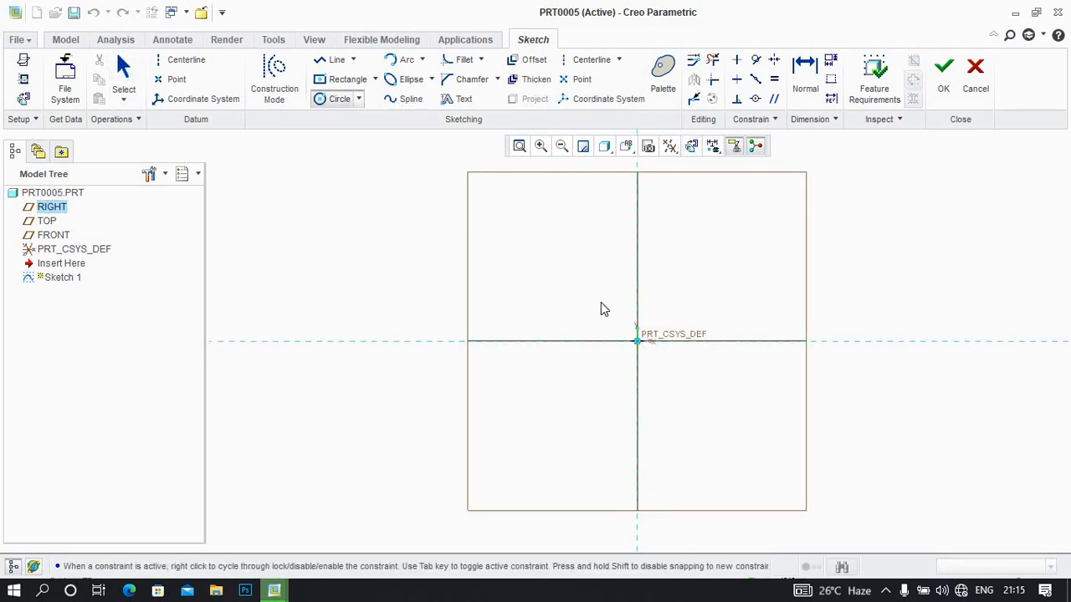
{"action": "left_click", "coordinate": [638, 341]}
{"action": "left_click", "coordinate": [441, 143]}
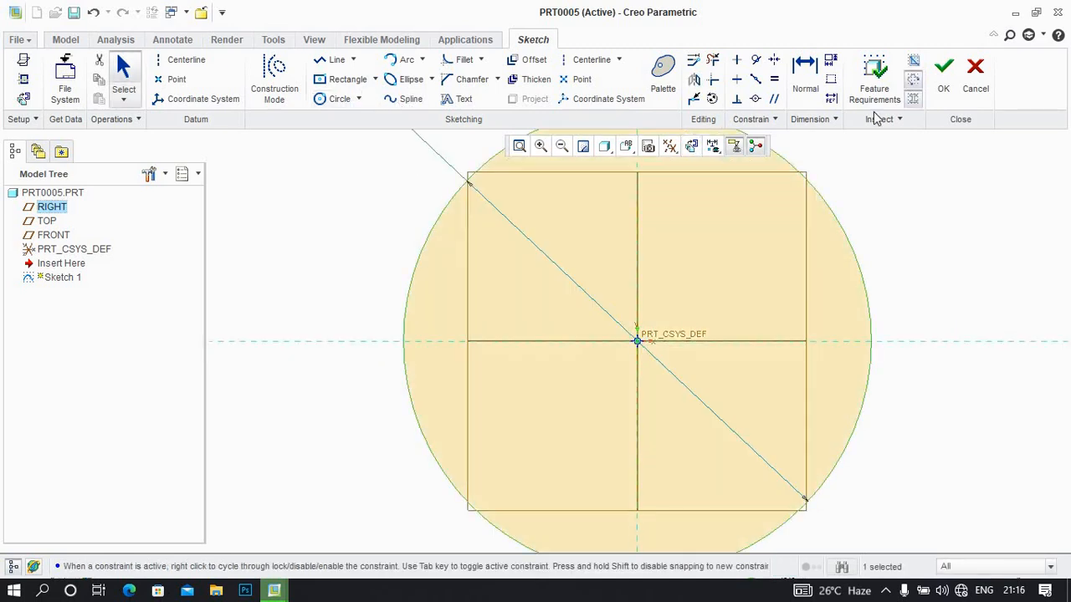
{"action": "left_click", "coordinate": [944, 75]}
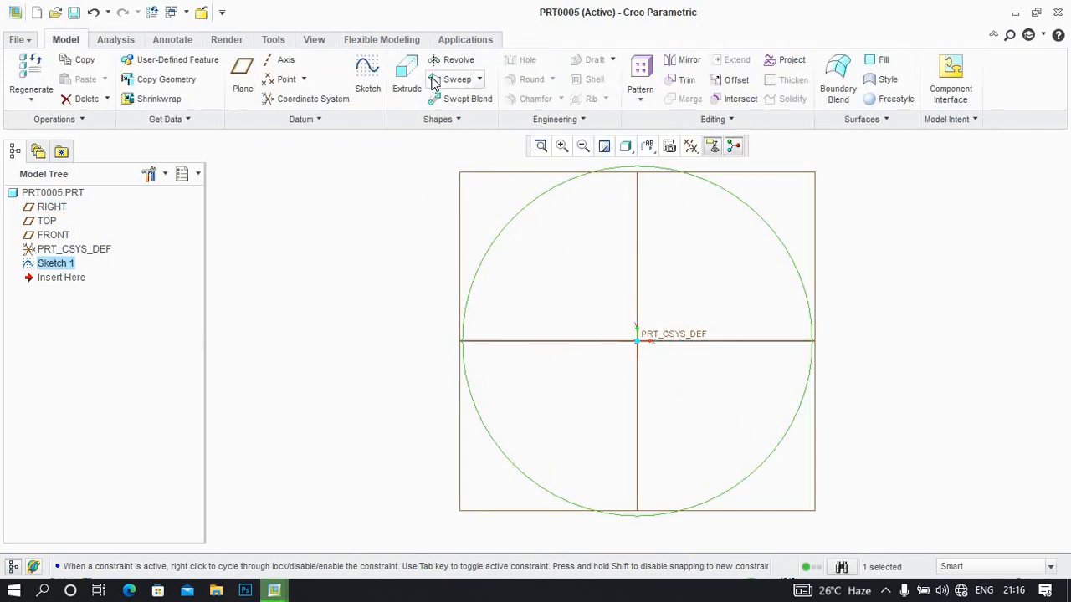
Extrude the large circle into a solid disc with a depth of 296.95
{"action": "left_click", "coordinate": [407, 77]}
{"action": "left_click", "coordinate": [363, 88]}
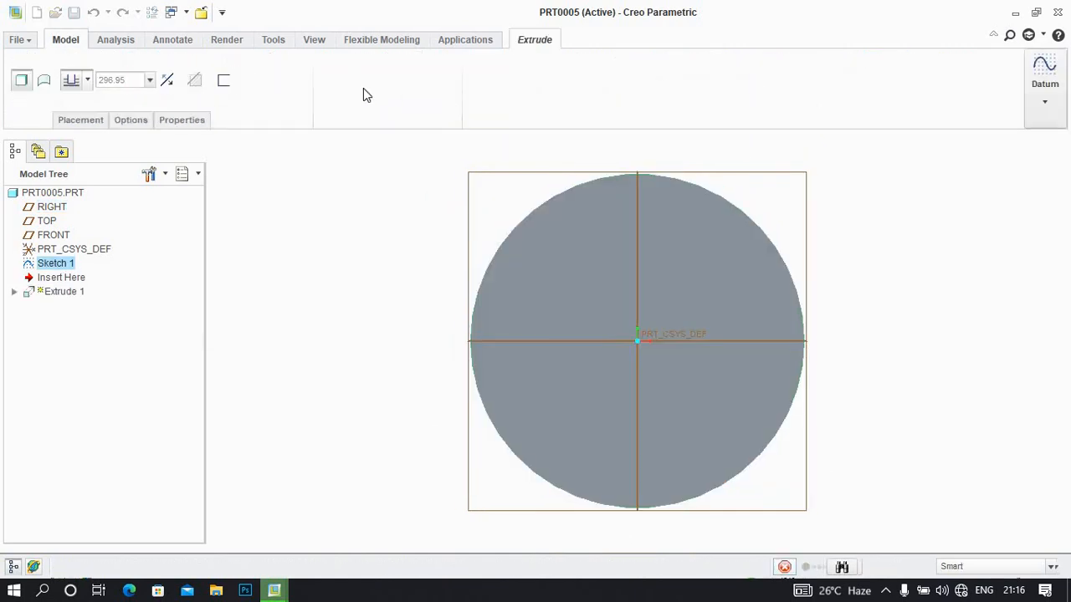
{"action": "mouse_move", "coordinate": [577, 225]}
{"action": "middle_mouse_down"}
{"action": "mouse_move", "coordinate": [586, 229]}
{"action": "mouse_move", "coordinate": [562, 212]}
{"action": "middle_mouse_up"}
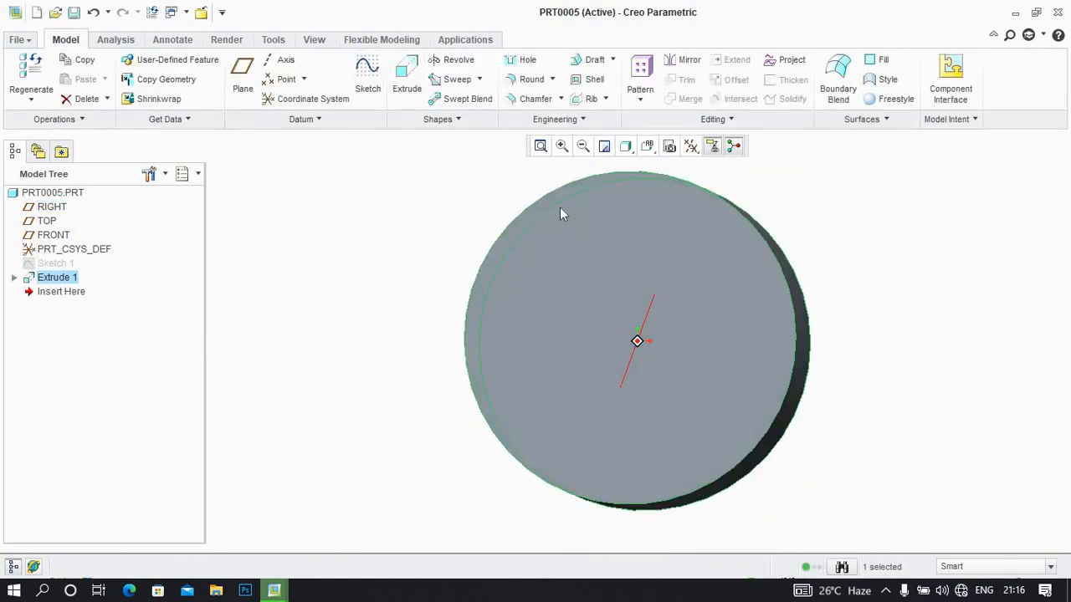
Sketch a circle about 83 in diameter on the disc's front face, centred on the vertical axis about 259 above the origin
{"action": "left_click", "coordinate": [368, 84]}
{"action": "left_click", "coordinate": [561, 218]}
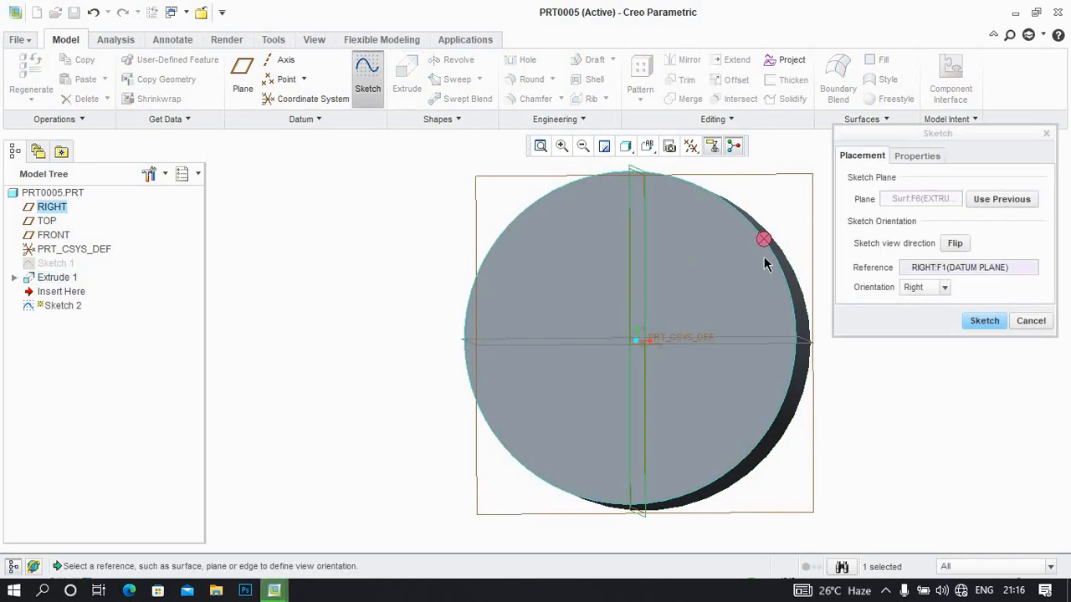
{"action": "left_click", "coordinate": [983, 322]}
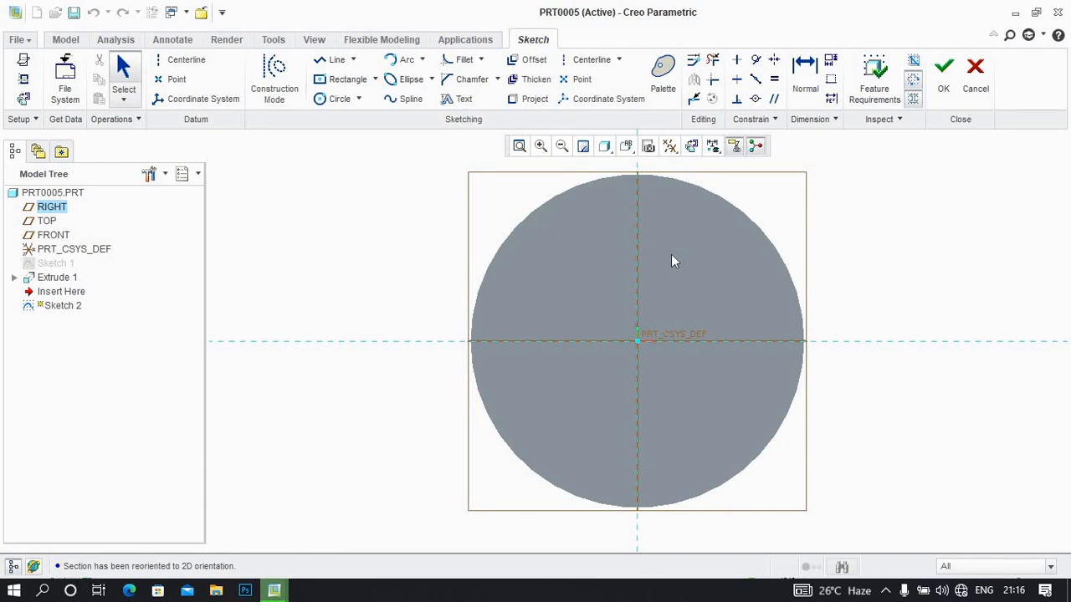
{"action": "left_click", "coordinate": [339, 99]}
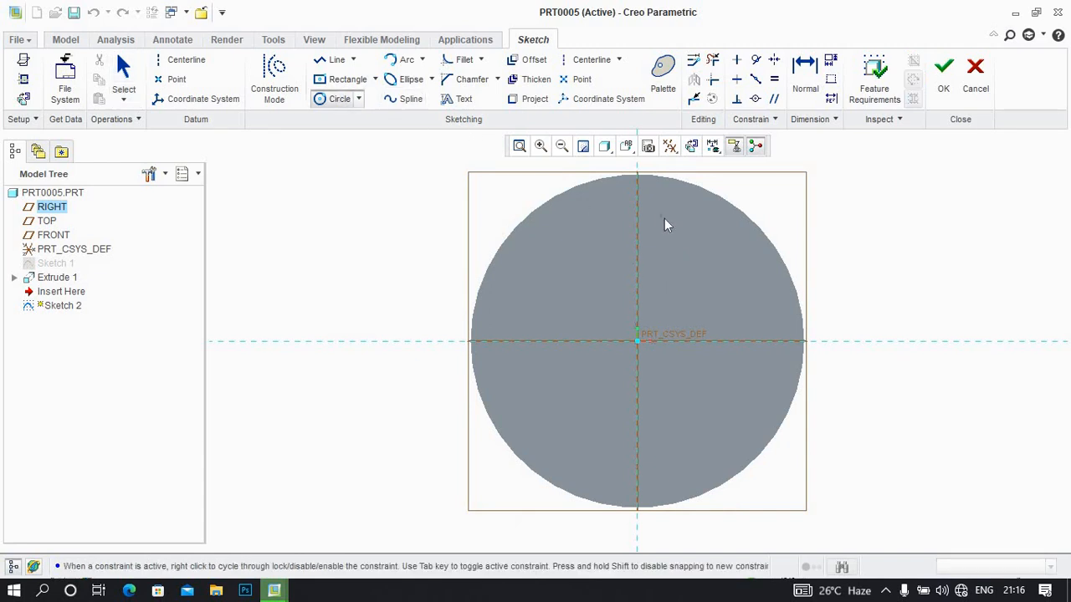
{"action": "left_click", "coordinate": [638, 217]}
{"action": "left_click", "coordinate": [639, 199]}
{"action": "middle_click", "coordinate": [799, 162]}
{"action": "left_click", "coordinate": [942, 67]}
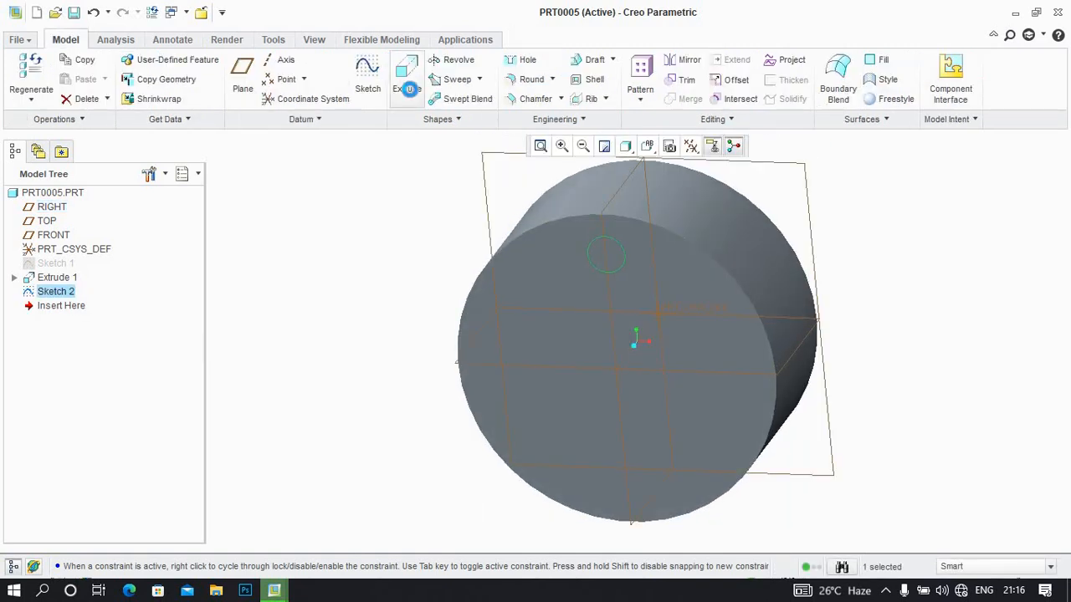
Extrude the small circle as a material-removing cut that runs back through the whole disc, about 885 deep
{"action": "left_click", "coordinate": [408, 87]}
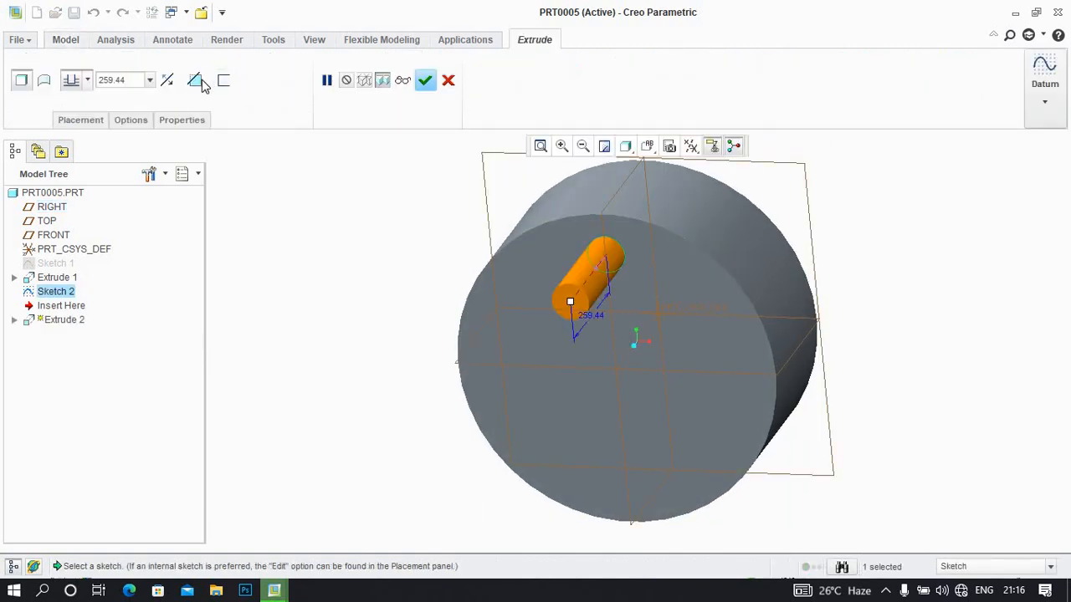
{"action": "left_click", "coordinate": [194, 80]}
{"action": "left_click", "coordinate": [167, 79]}
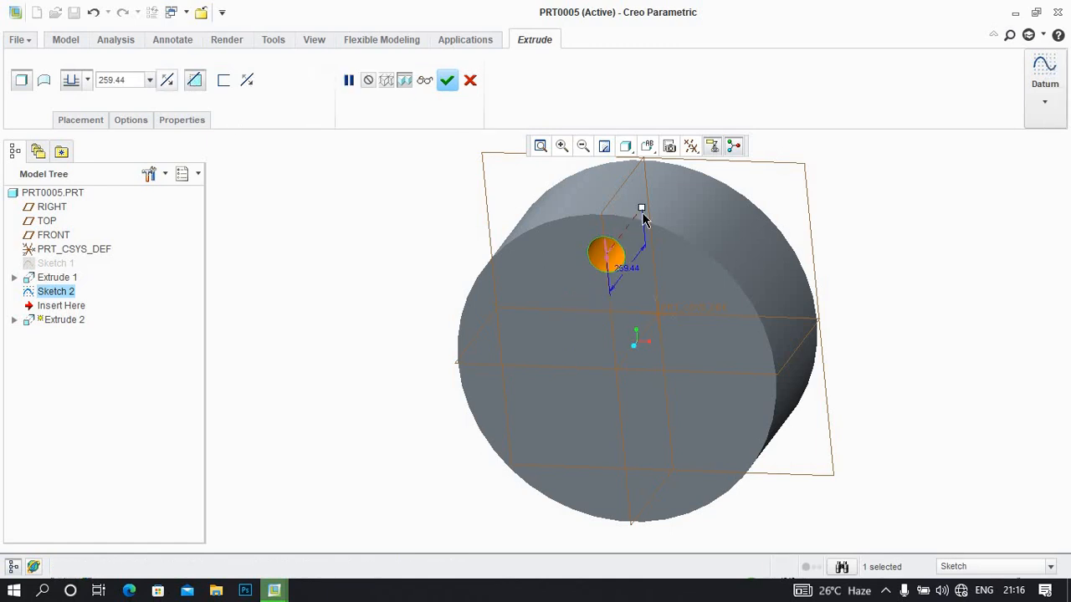
{"action": "left_click_drag", "start_coordinate": [645, 206], "coordinate": [731, 165]}
{"action": "left_click", "coordinate": [449, 79]}
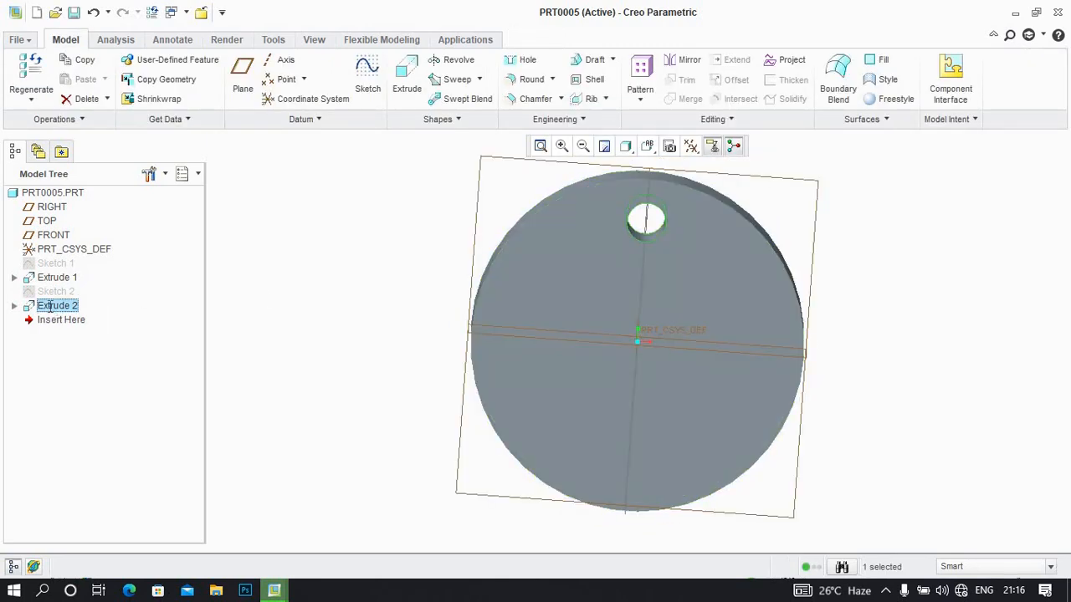
Create an axis pattern of the hole around the disc's centre axis with four members spaced 90 degrees apart
{"action": "left_click", "coordinate": [51, 307]}
{"action": "key", "text": "BackSpace"}
{"action": "left_click", "coordinate": [640, 100]}
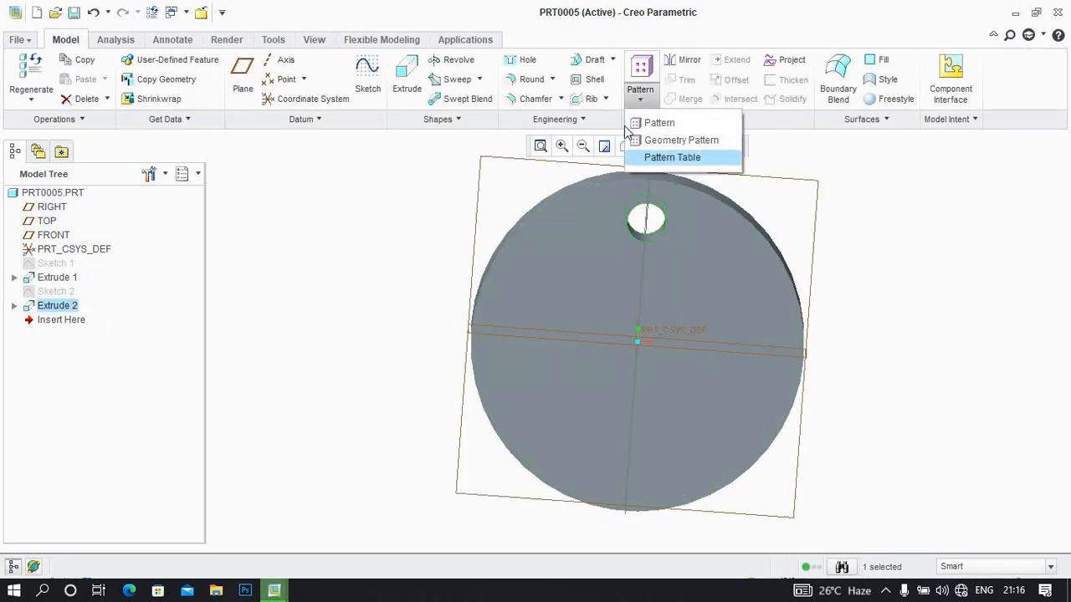
{"action": "left_click", "coordinate": [651, 121]}
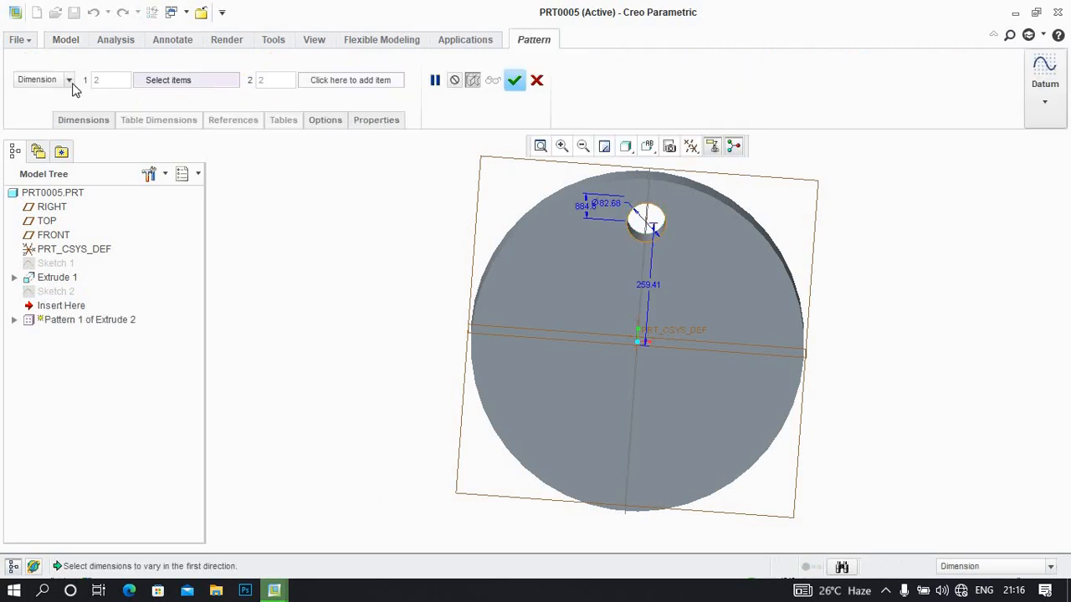
{"action": "left_click", "coordinate": [69, 81]}
{"action": "left_click", "coordinate": [55, 115]}
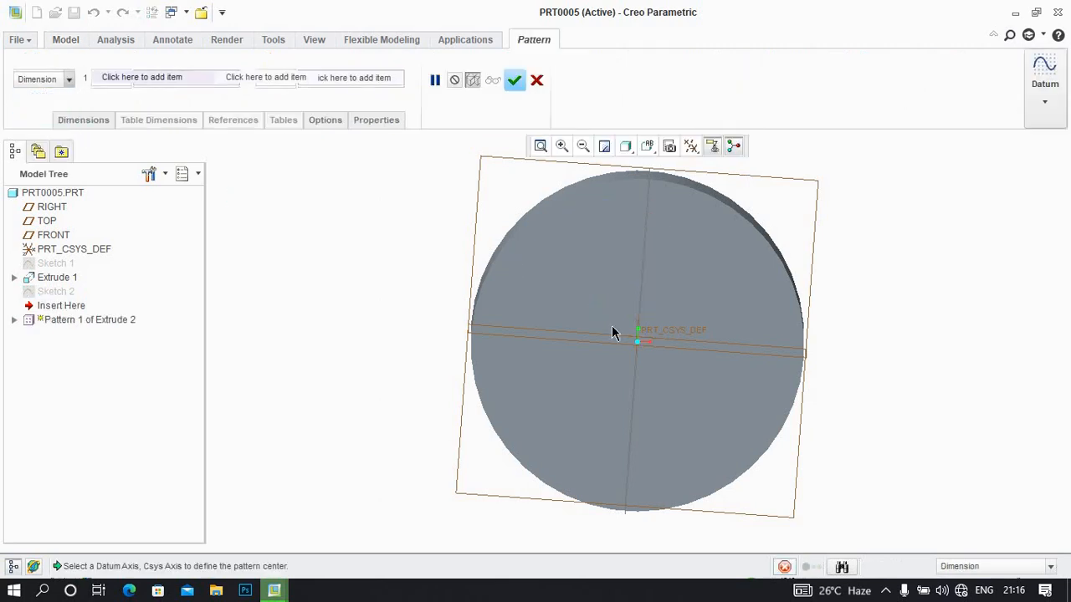
{"action": "middle_click_drag", "start_coordinate": [667, 380], "coordinate": [679, 324]}
{"action": "left_click", "coordinate": [632, 341]}
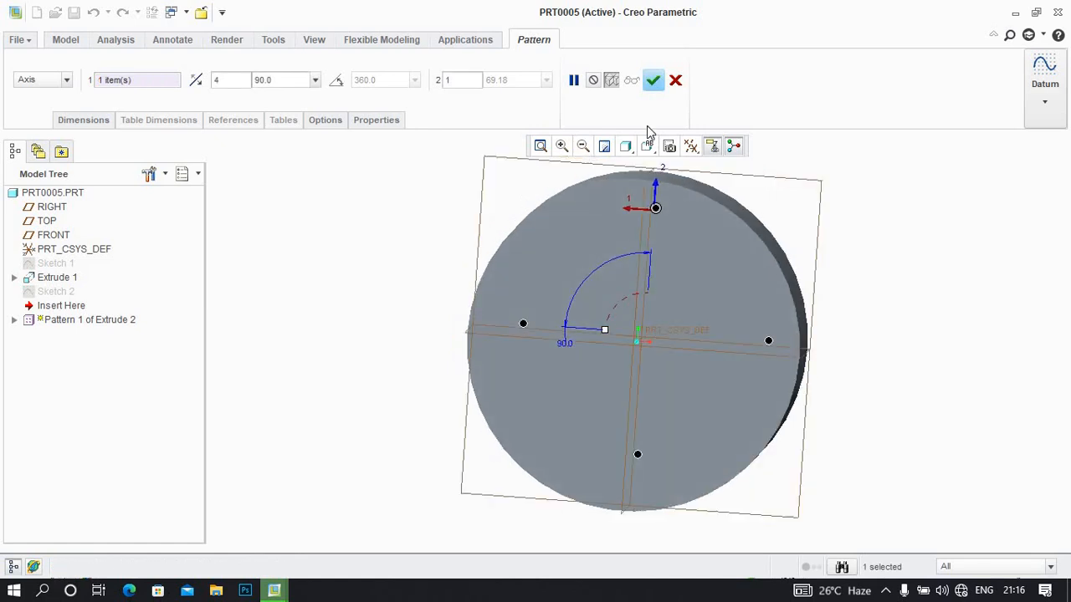
{"action": "left_click", "coordinate": [654, 82]}
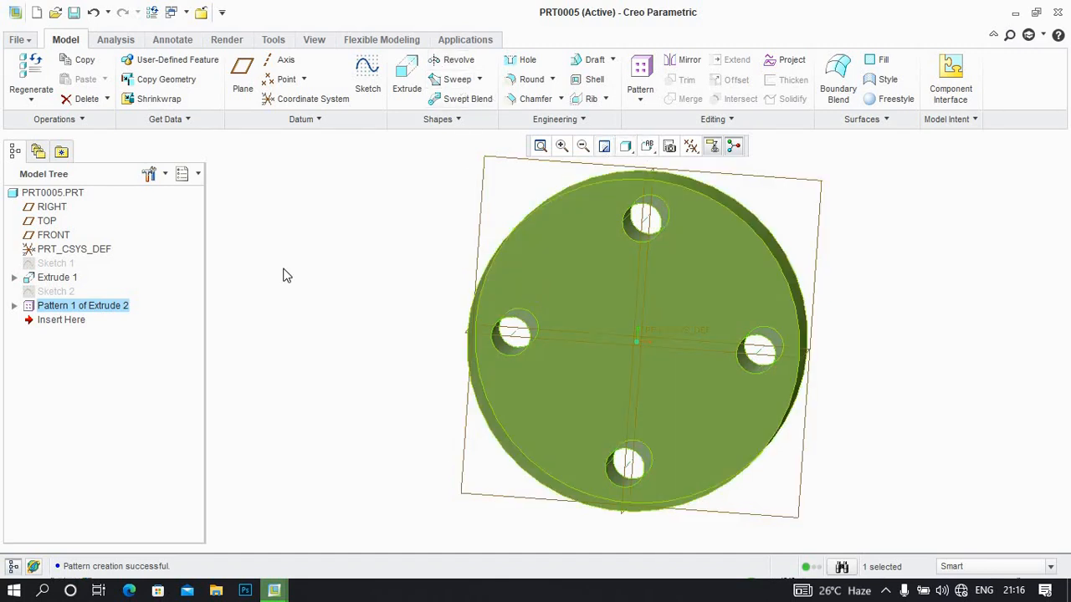
Redefine the hole pattern with six members around the axis
{"action": "right_click", "coordinate": [80, 310]}
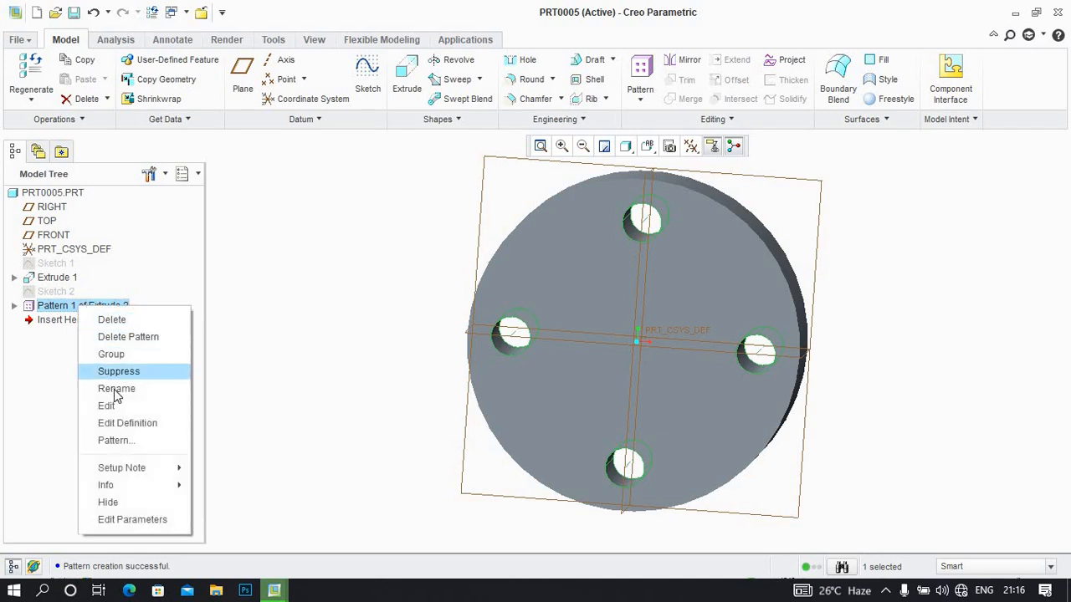
{"action": "left_click", "coordinate": [143, 423]}
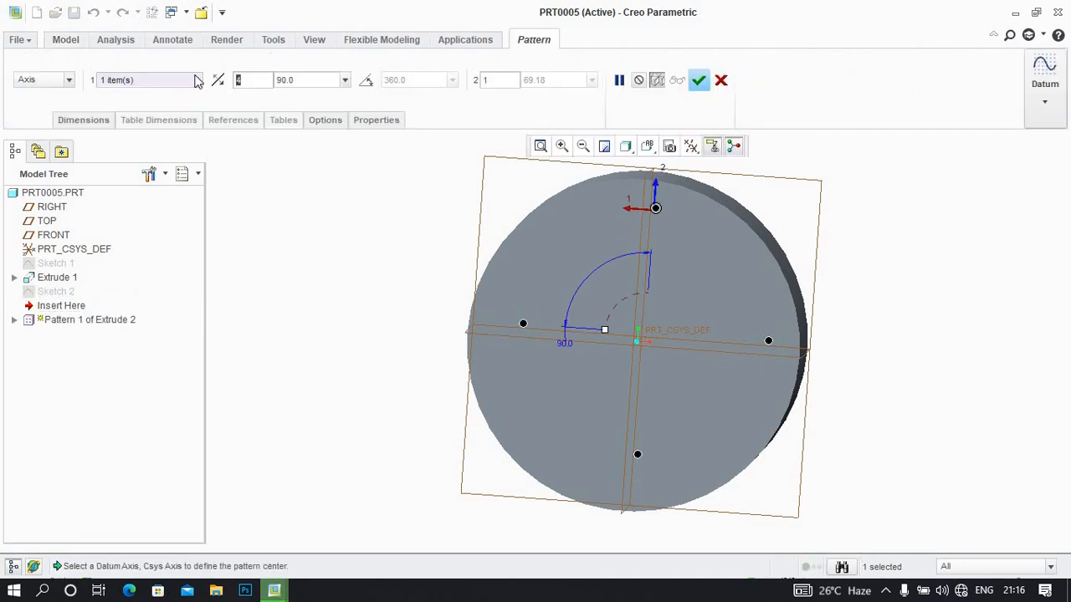
{"action": "type", "text": "6"}
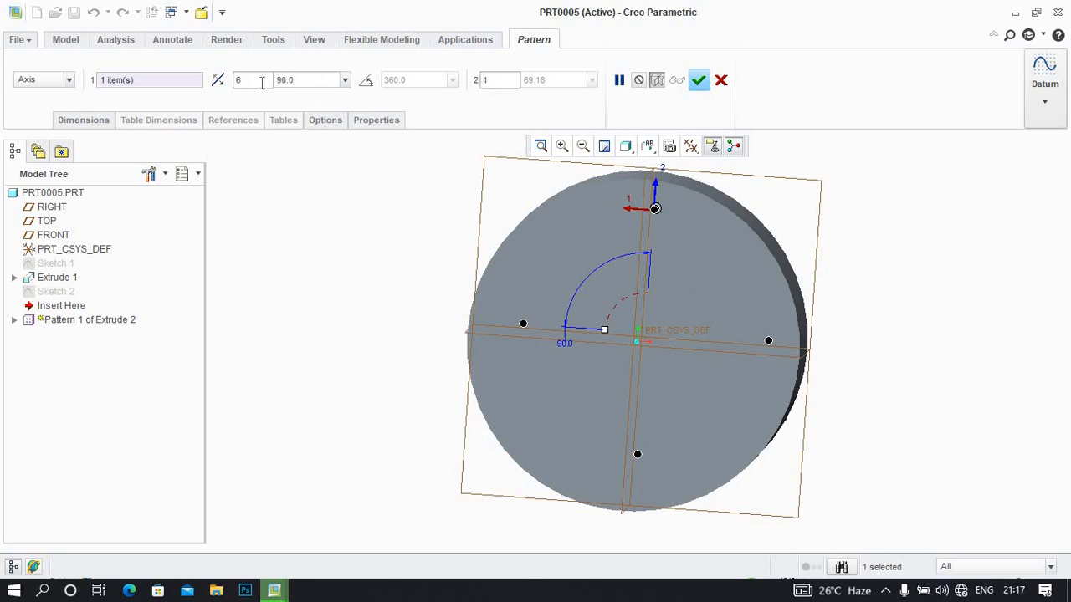
{"action": "left_click", "coordinate": [697, 80]}
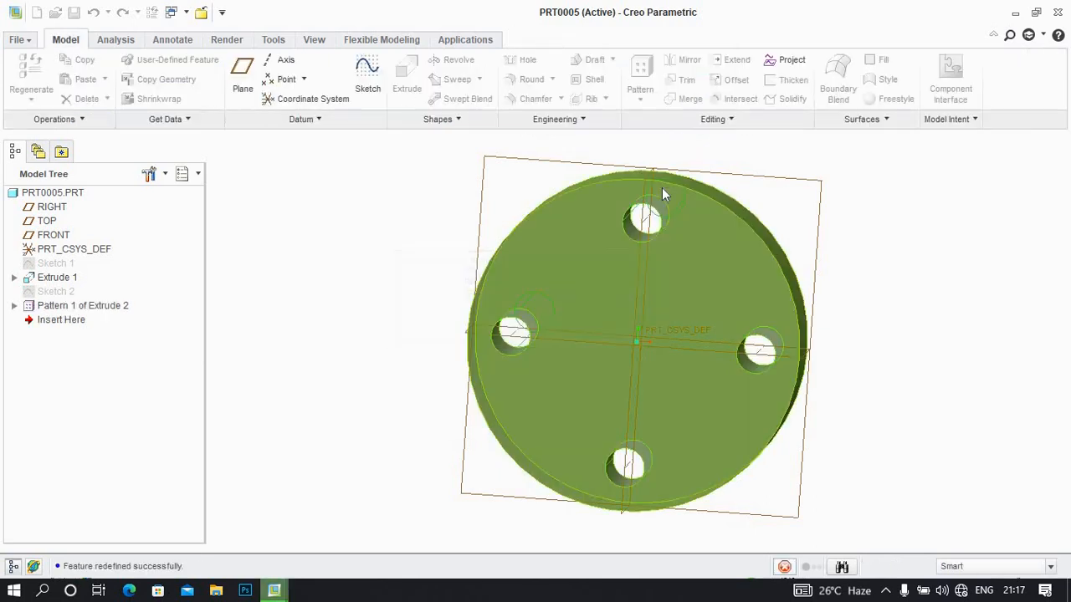
Redefine the hole pattern so its members are spread evenly over a 360 degree angular extent
{"action": "right_click", "coordinate": [73, 307]}
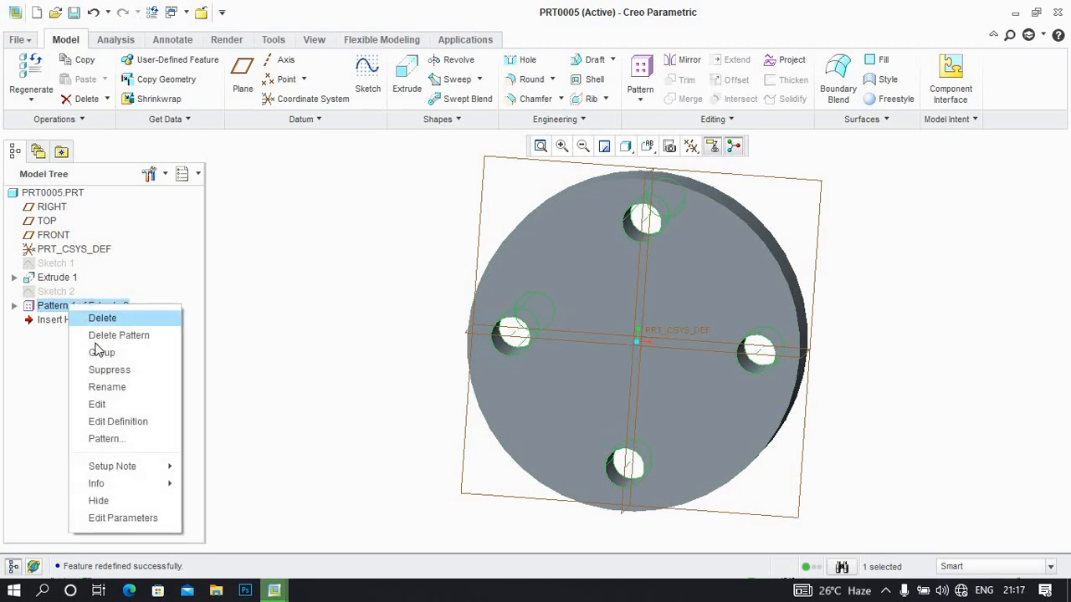
{"action": "left_click", "coordinate": [116, 409]}
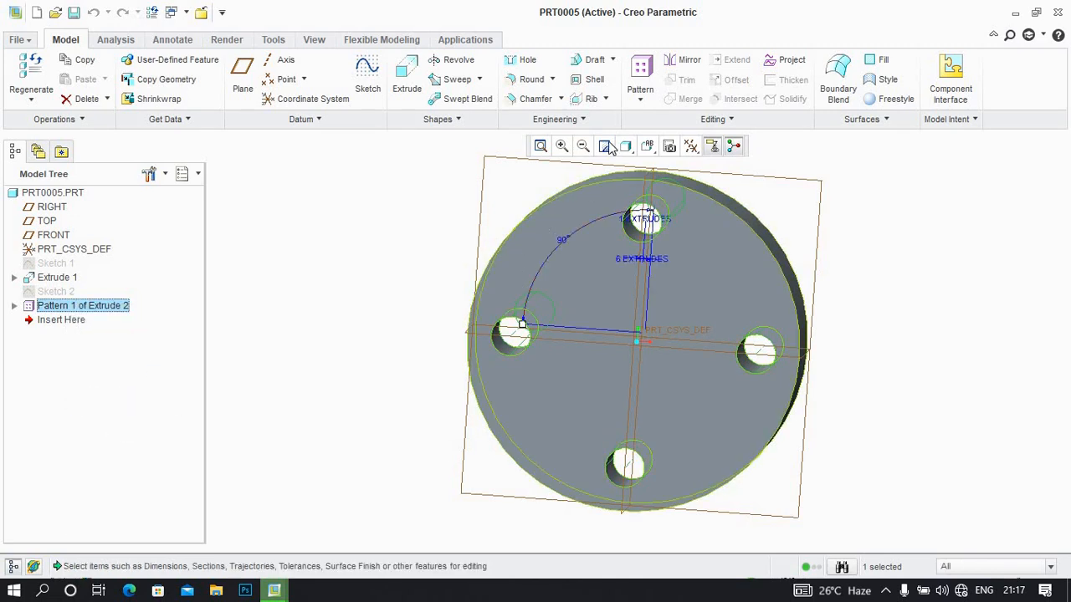
{"action": "right_click", "coordinate": [82, 310]}
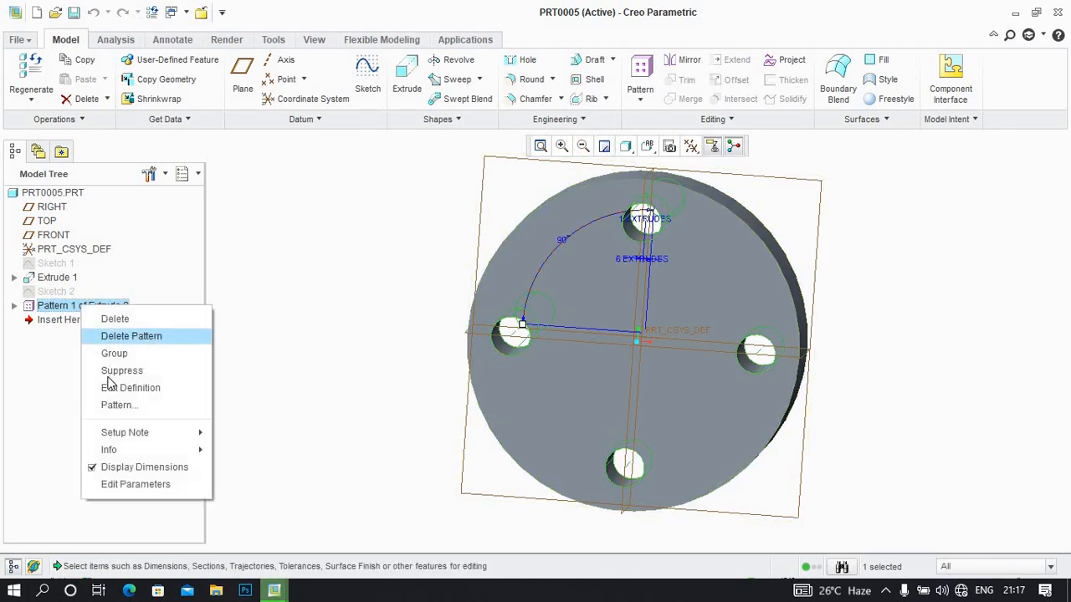
{"action": "left_click", "coordinate": [109, 387]}
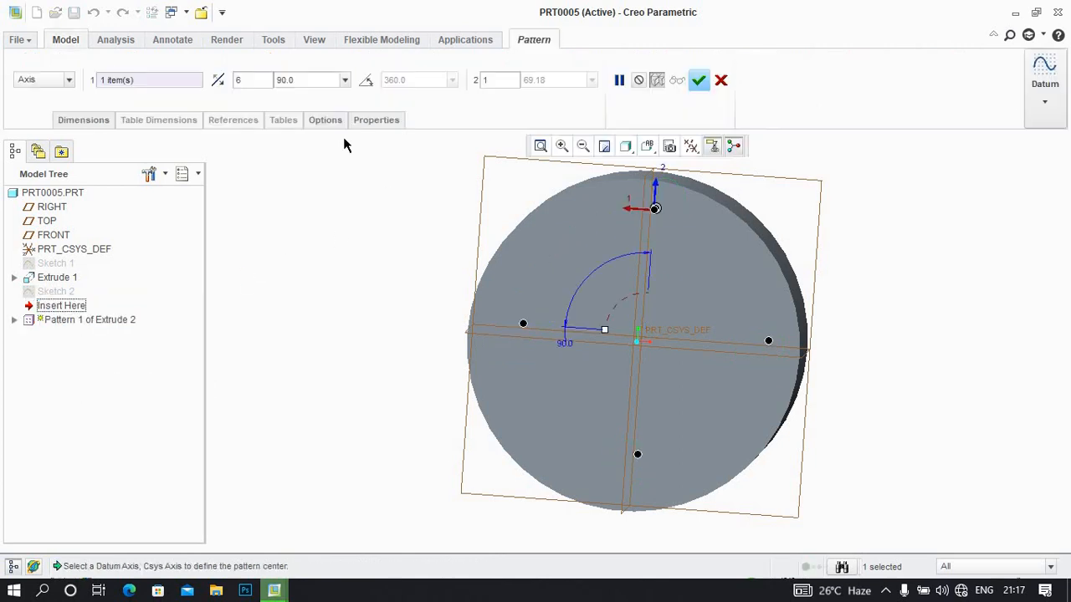
{"action": "left_click", "coordinate": [366, 80]}
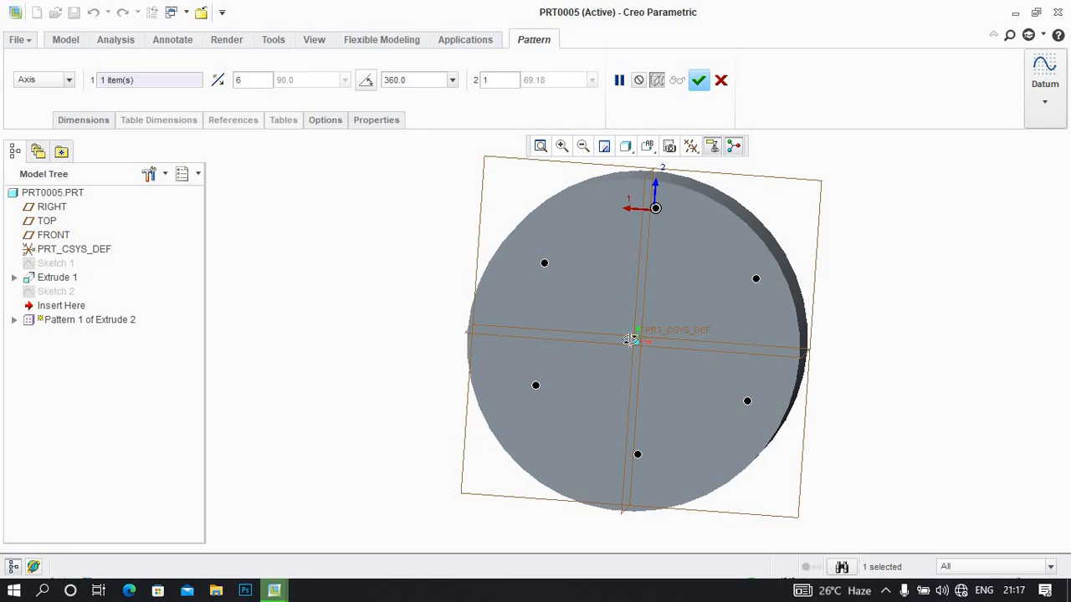
{"action": "middle_click_drag", "start_coordinate": [630, 339], "coordinate": [635, 342]}
{"action": "left_click", "coordinate": [699, 80]}
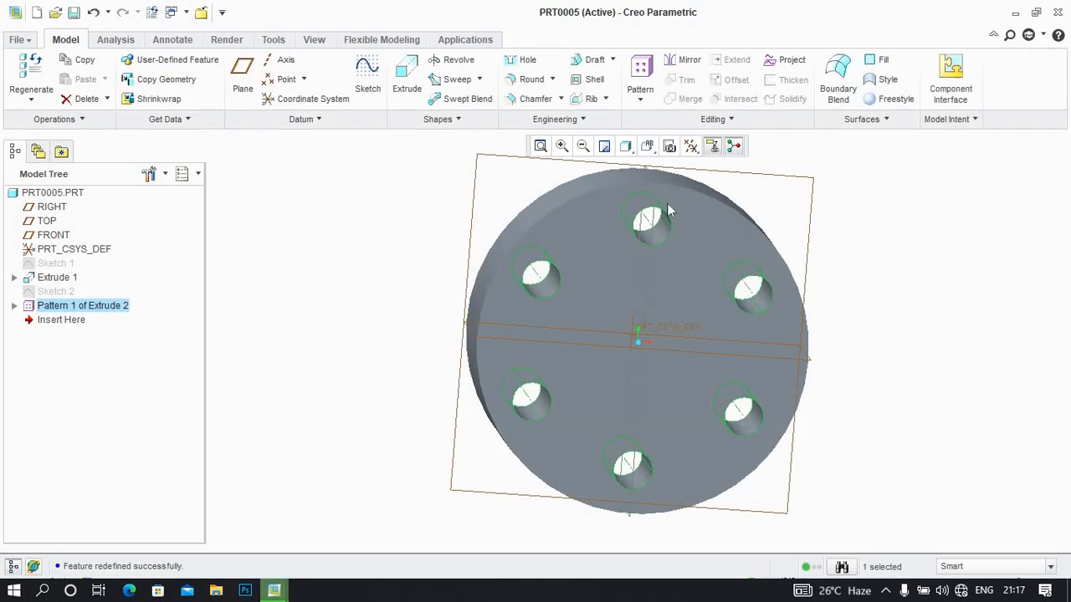
Redefine the hole pattern with eight members spread evenly over the 360 degree angular extent
{"action": "middle_click_drag", "start_coordinate": [667, 205], "coordinate": [604, 157]}
{"action": "right_click", "coordinate": [100, 305]}
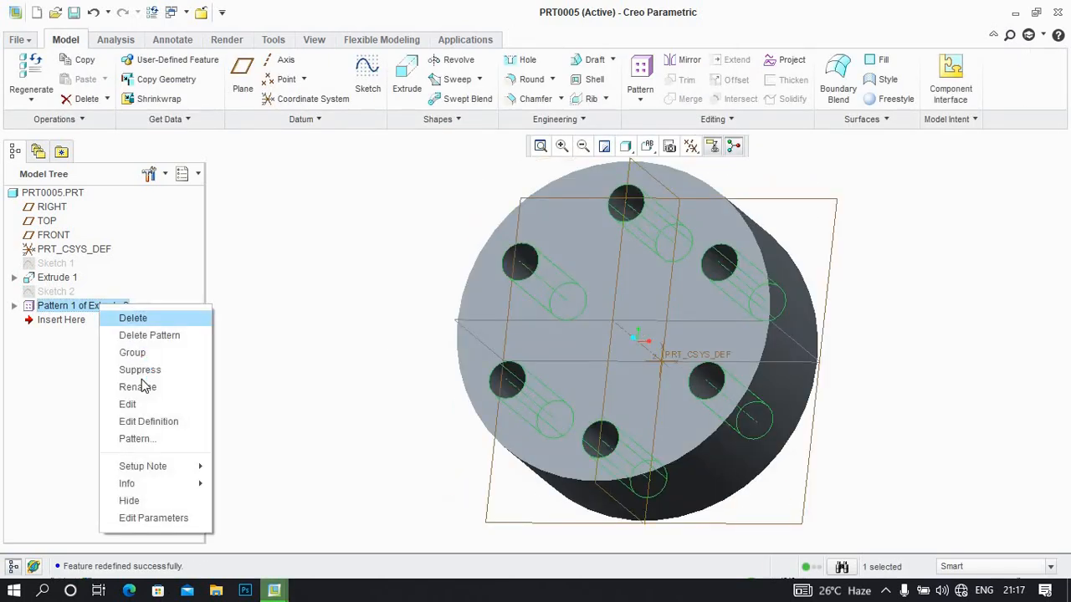
{"action": "left_click", "coordinate": [141, 421]}
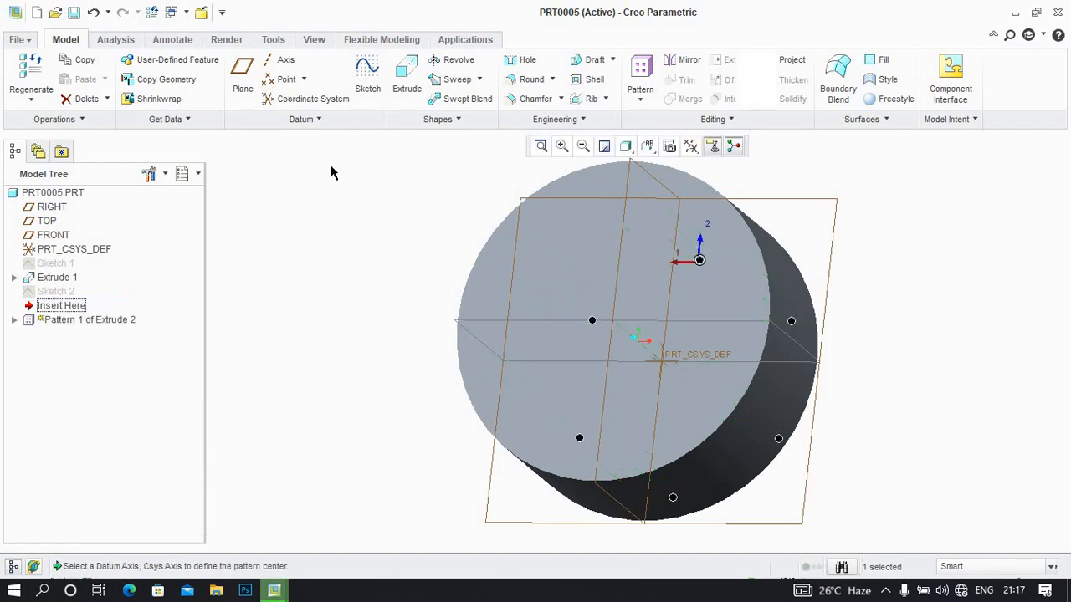
{"action": "type", "text": "8"}
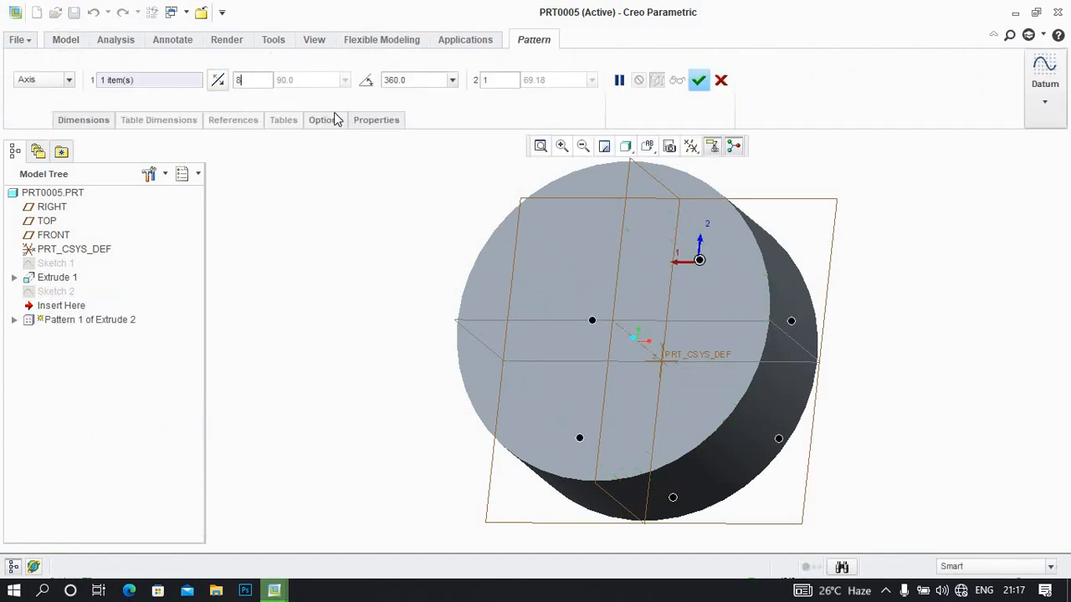
{"action": "double_click", "coordinate": [408, 81]}
{"action": "mouse_move", "coordinate": [573, 286]}
{"action": "middle_mouse_down"}
{"action": "mouse_move", "coordinate": [591, 318]}
{"action": "mouse_move", "coordinate": [574, 304]}
{"action": "middle_mouse_up"}
{"action": "left_click", "coordinate": [699, 80]}
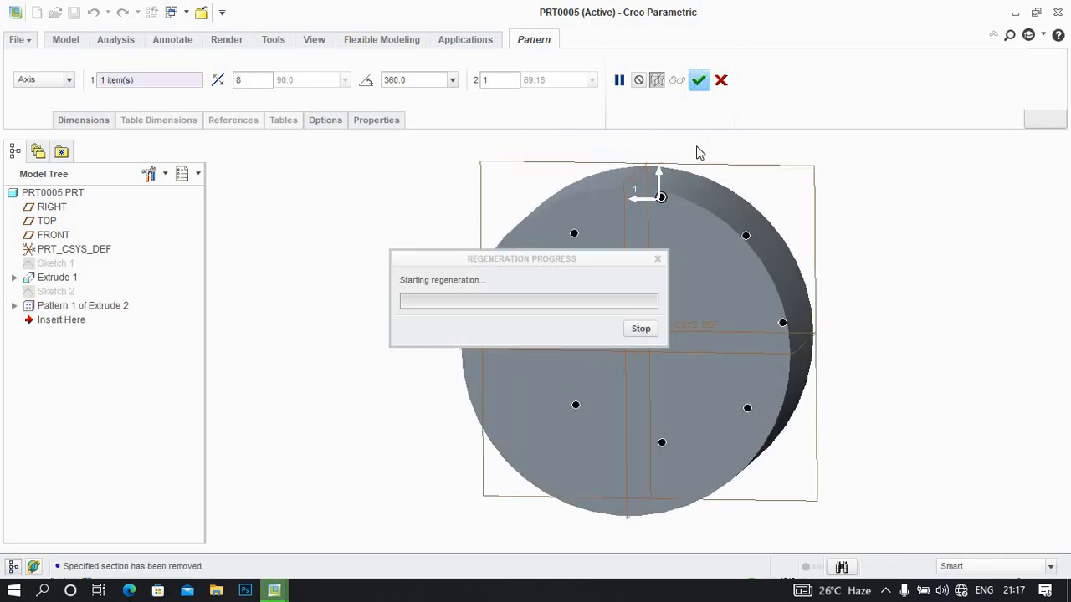
{"action": "middle_click_drag", "start_coordinate": [710, 171], "coordinate": [711, 191]}
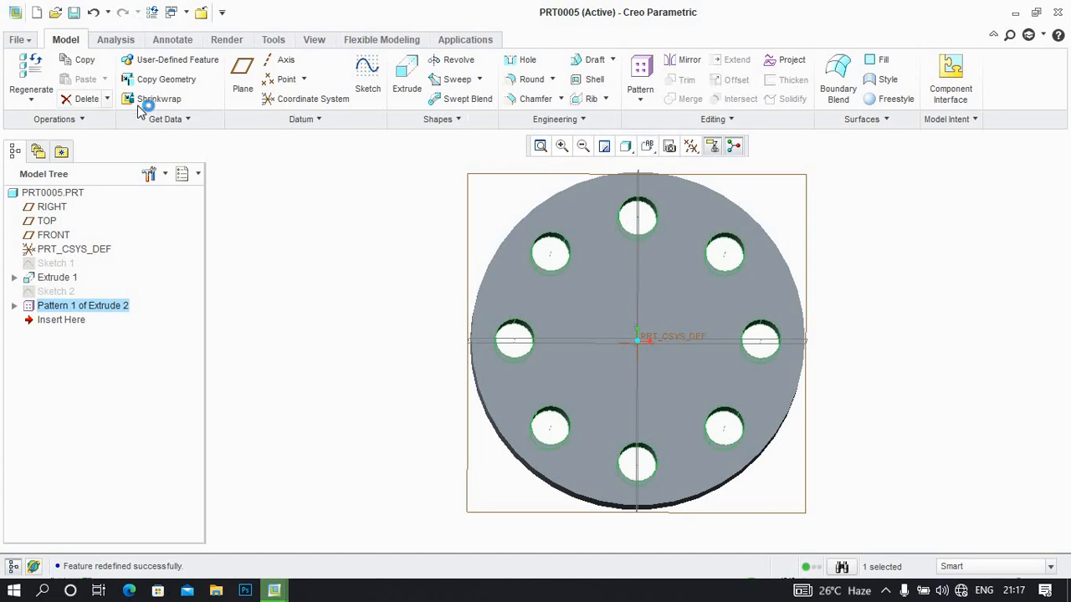
Try to mirror the disc extrusion and its hole pattern about the FRONT plane, and undo the mirror
{"action": "middle_click_drag", "start_coordinate": [308, 195], "coordinate": [360, 255]}
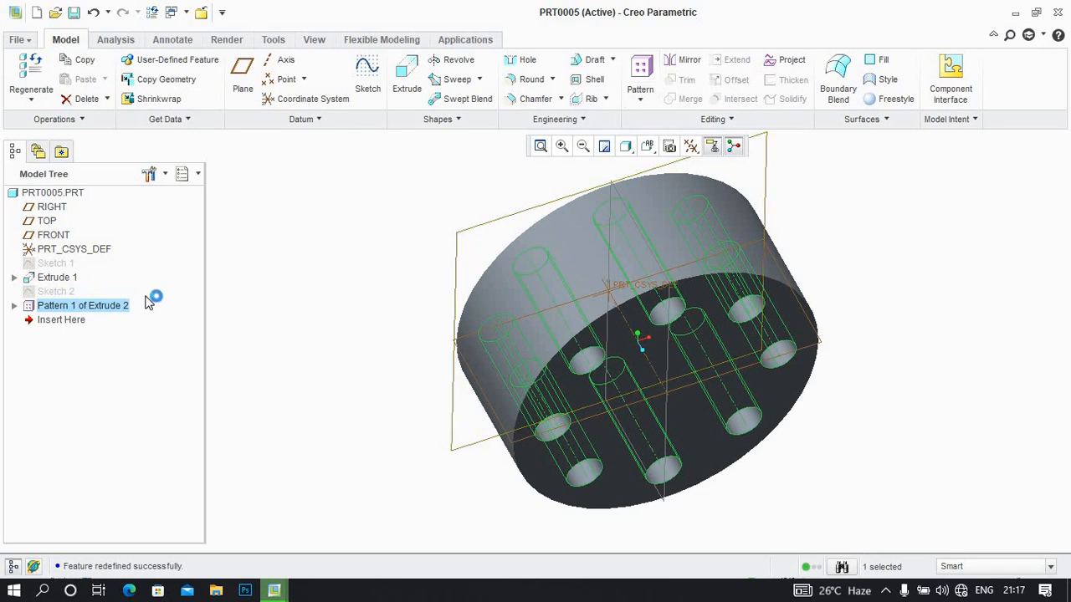
{"action": "left_click", "coordinate": [55, 278], "text": "ctrl"}
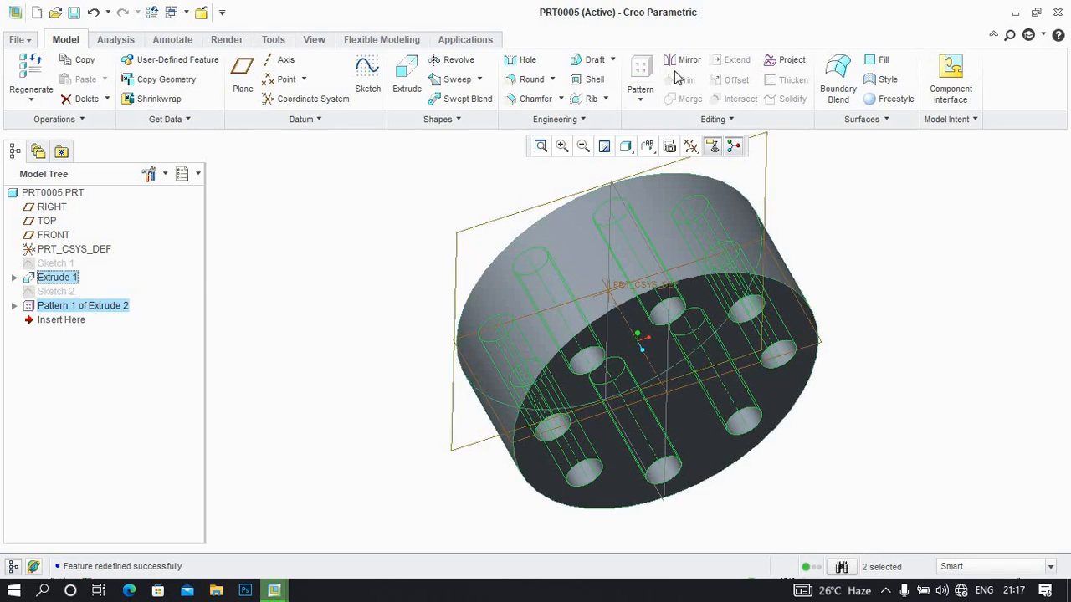
{"action": "left_click", "coordinate": [680, 62]}
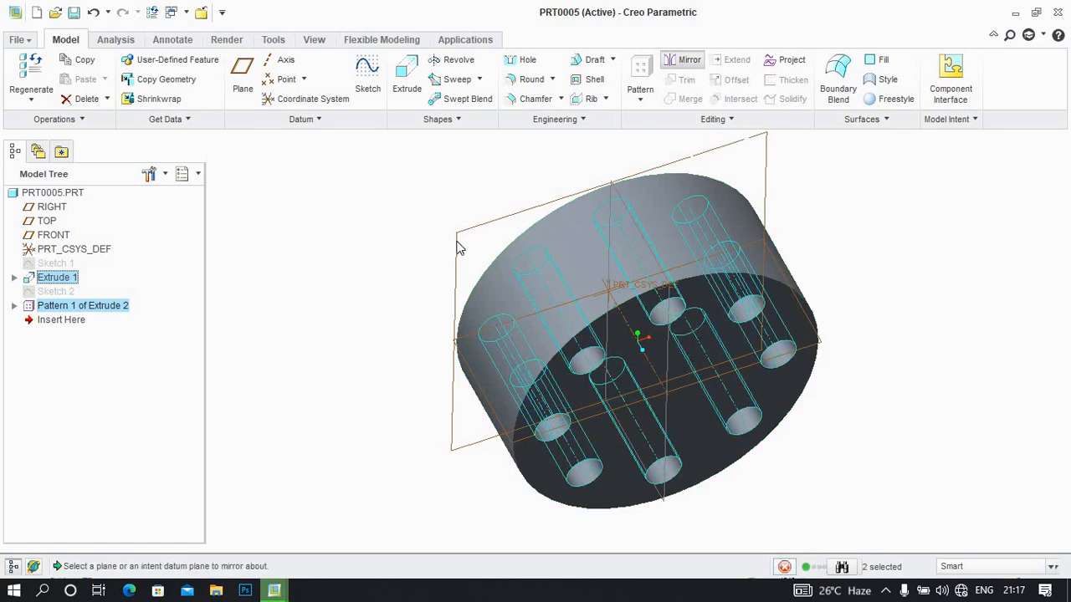
{"action": "left_click", "coordinate": [467, 238]}
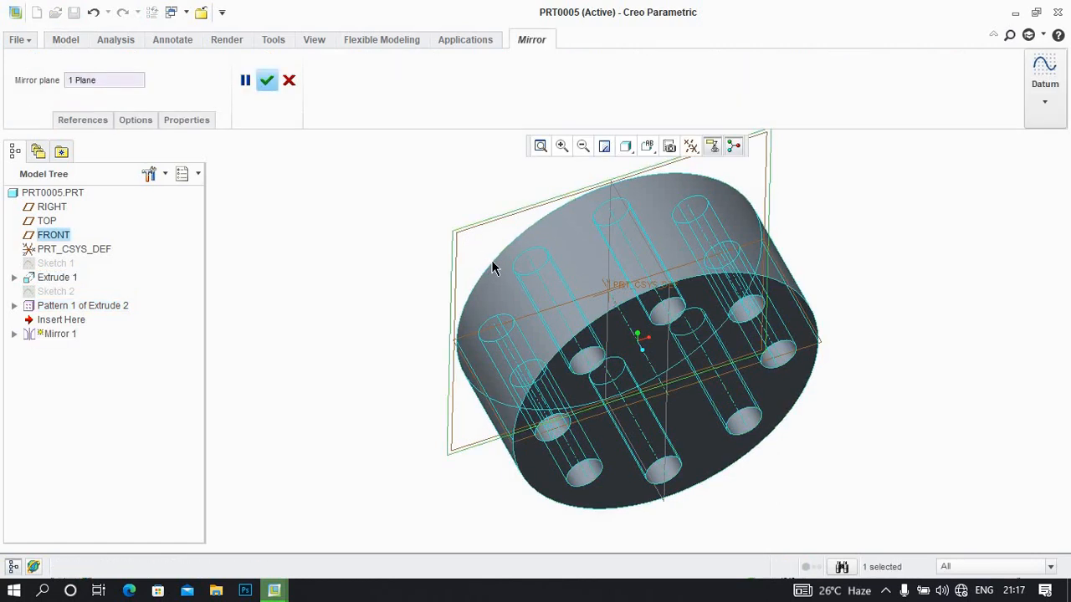
{"action": "middle_click_drag", "start_coordinate": [493, 265], "coordinate": [490, 239]}
{"action": "left_click", "coordinate": [268, 79]}
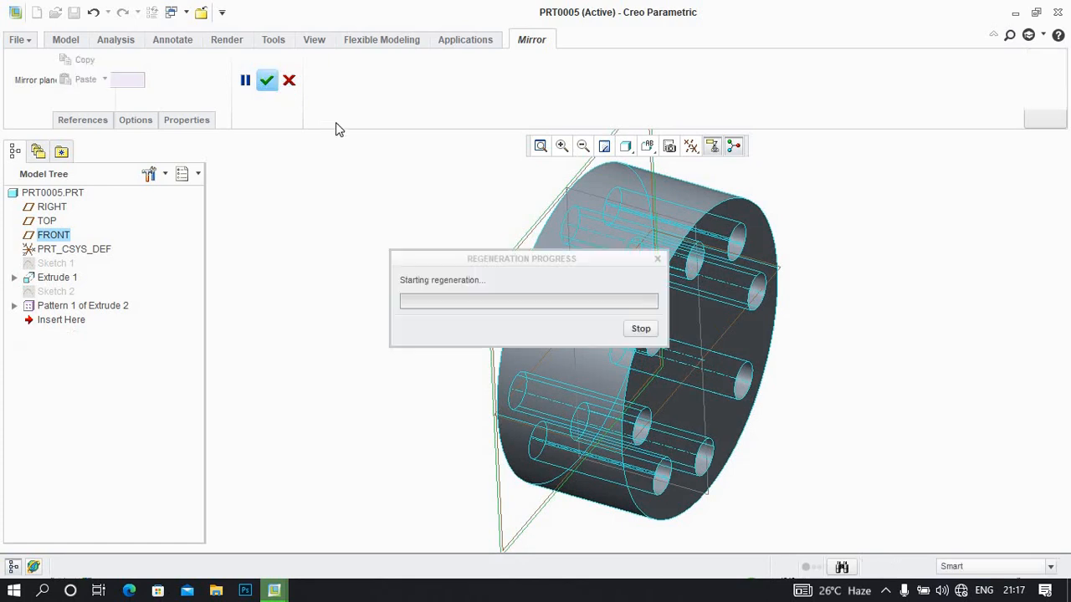
{"action": "middle_click_drag", "start_coordinate": [606, 269], "coordinate": [585, 322]}
{"action": "left_click", "coordinate": [530, 246]}
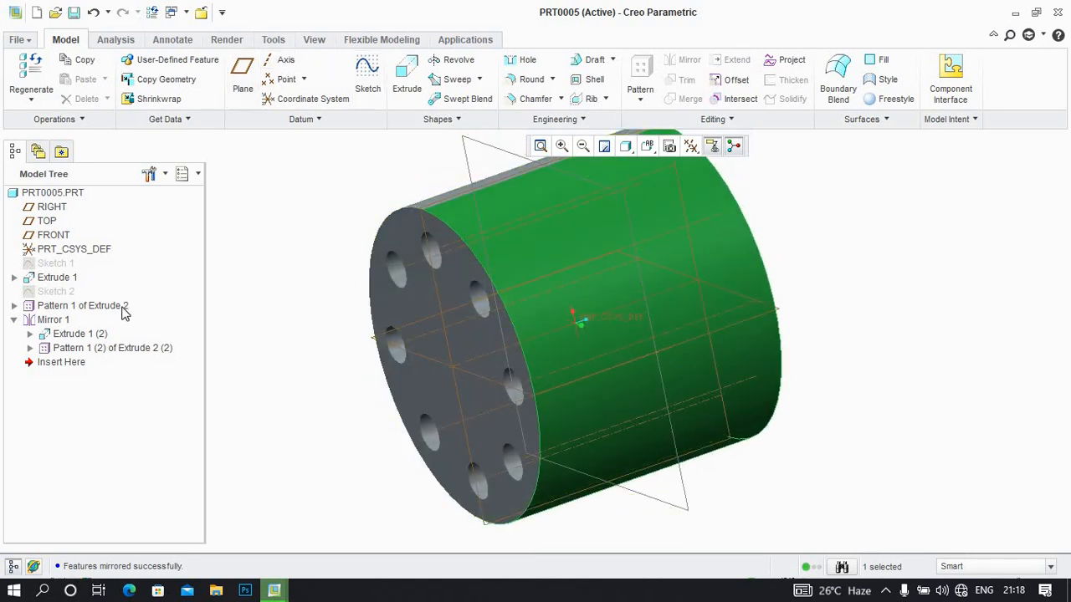
{"action": "key", "text": "ctrl+z"}
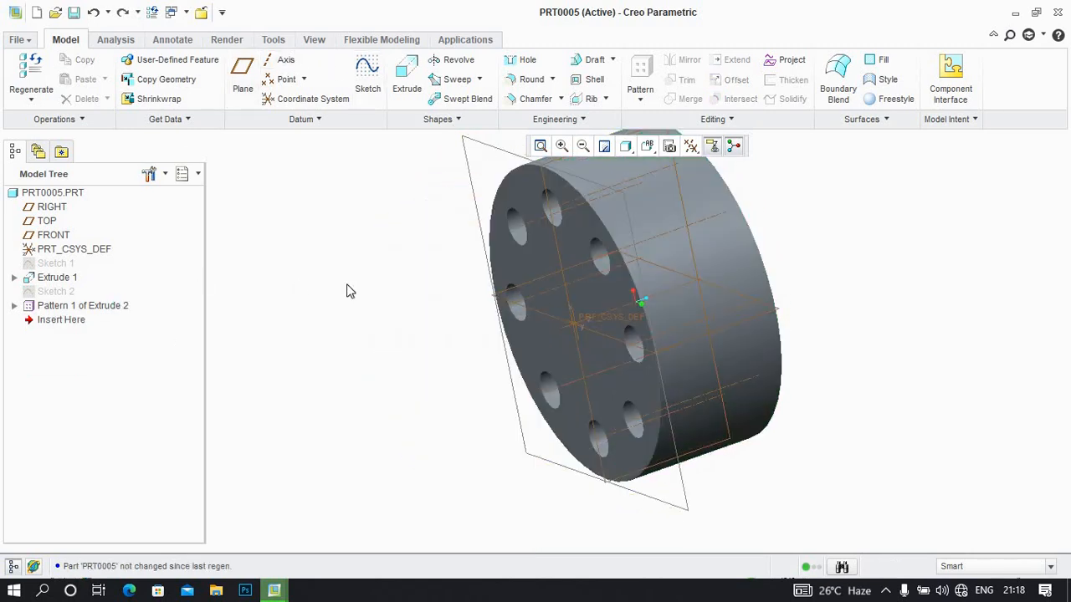
Create a datum plane parallel to FRONT, offset away from the disc on its open side
{"action": "left_click", "coordinate": [483, 149]}
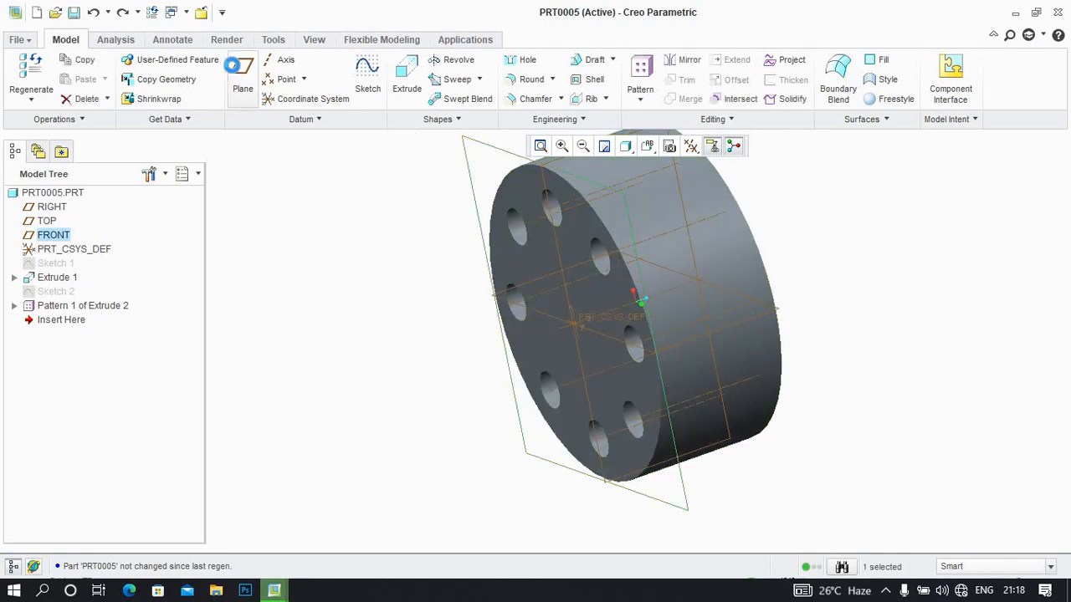
{"action": "left_click", "coordinate": [243, 76]}
{"action": "left_click_drag", "start_coordinate": [575, 323], "coordinate": [436, 380]}
{"action": "left_click", "coordinate": [992, 343]}
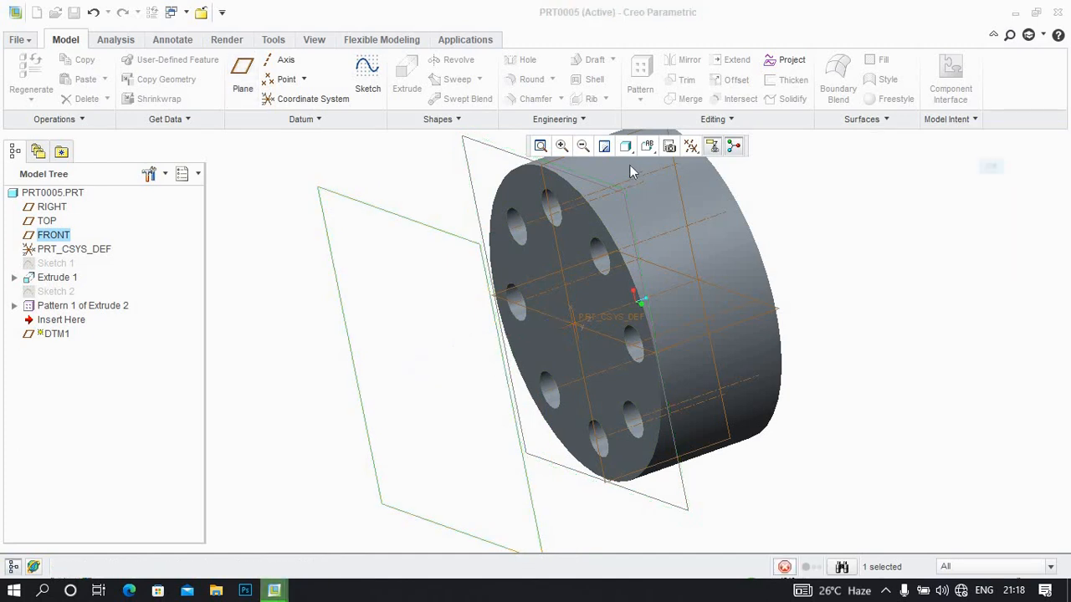
Try to mirror the hole pattern together with the offset datum plane about that plane, and undo the mirror
{"action": "left_click", "coordinate": [83, 306], "text": "ctrl"}
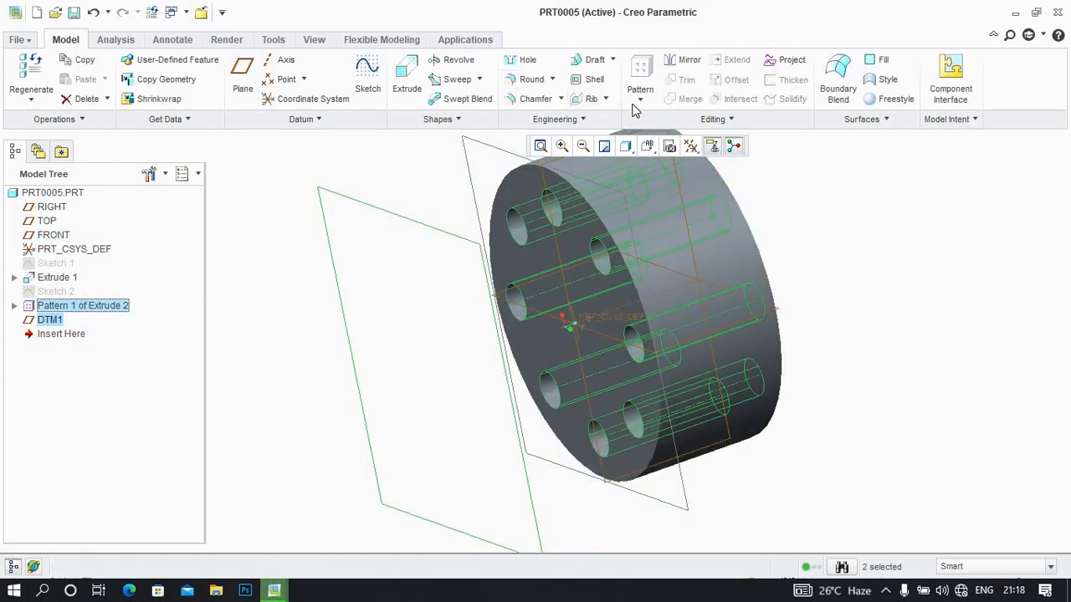
{"action": "left_click", "coordinate": [679, 67]}
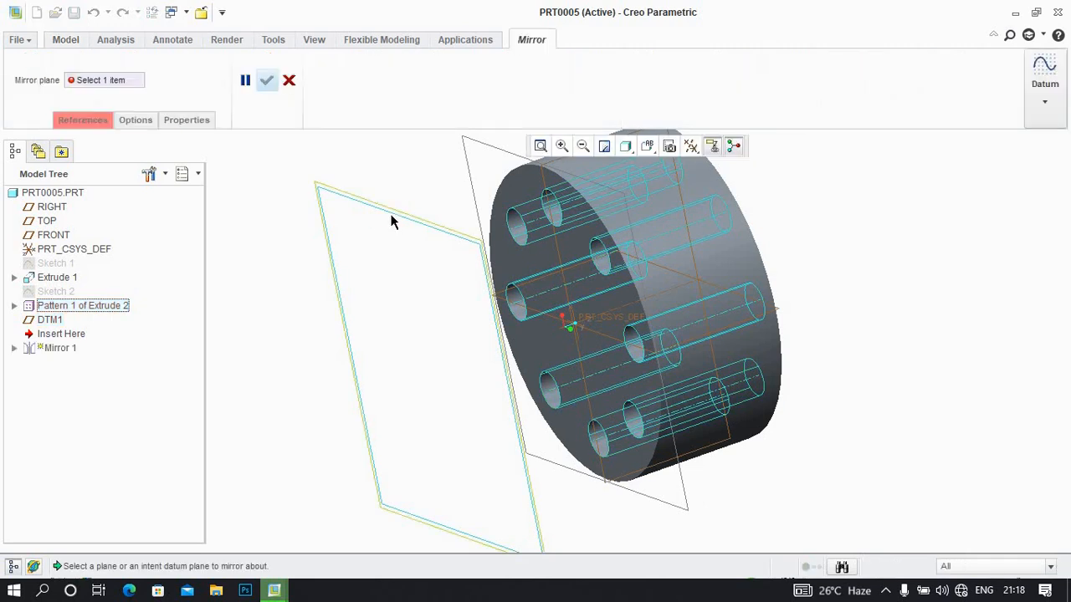
{"action": "left_click", "coordinate": [439, 223]}
{"action": "left_click", "coordinate": [268, 84]}
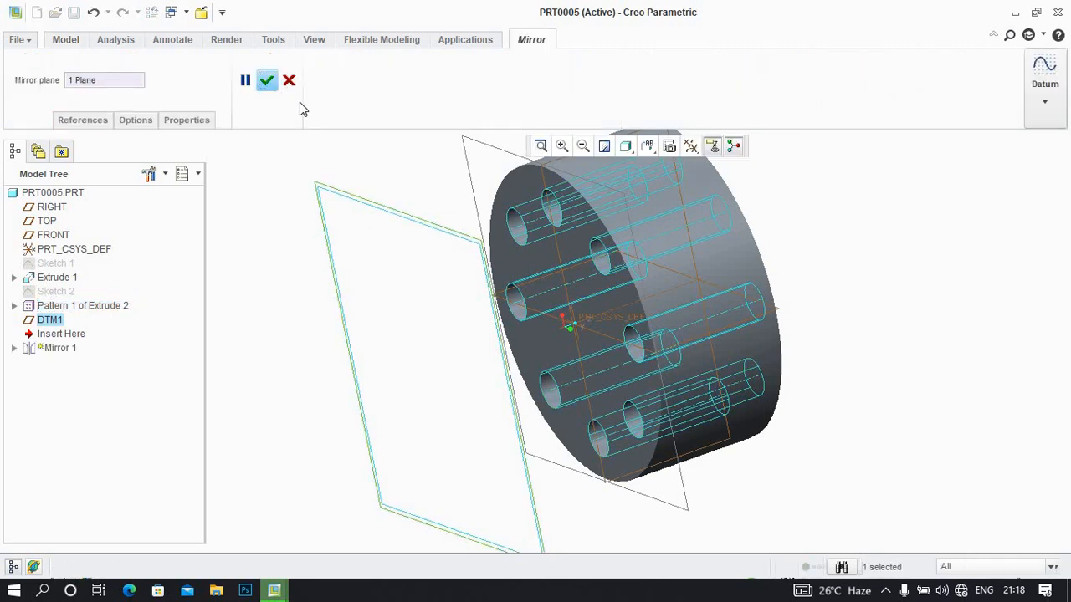
{"action": "middle_click_drag", "start_coordinate": [426, 237], "coordinate": [531, 254]}
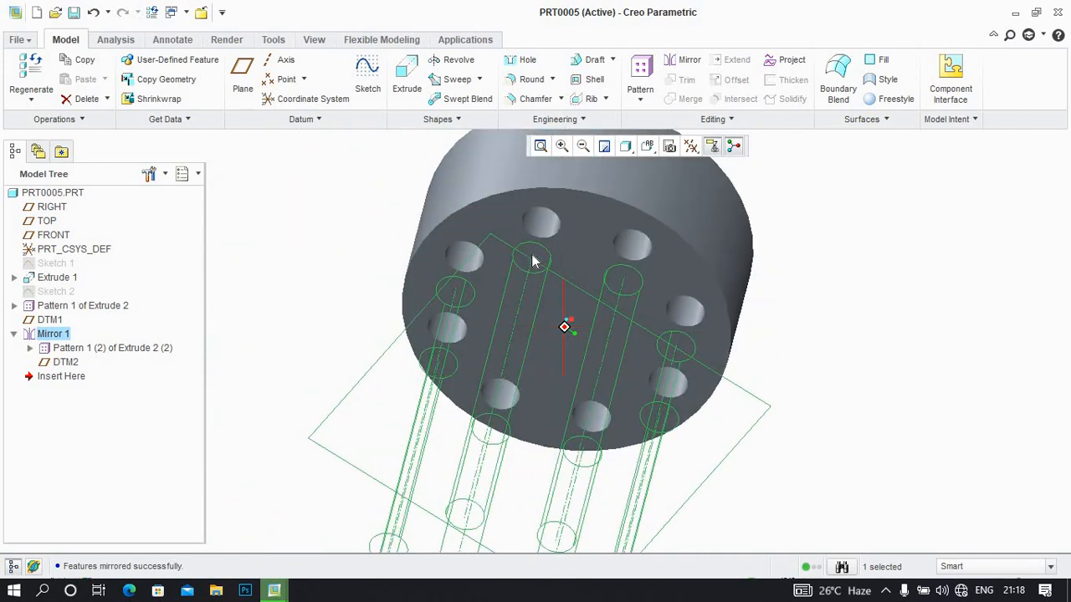
{"action": "key", "text": "ctrl+z"}
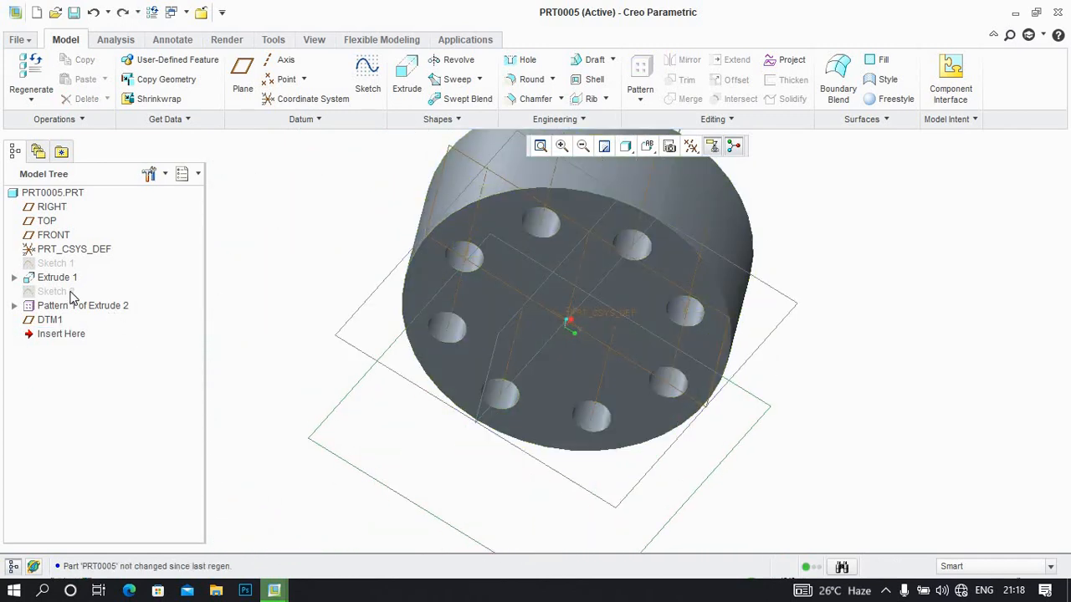
Mirror the disc extrusion and its hole pattern about the offset datum plane DTM1
{"action": "left_click", "coordinate": [63, 278]}
{"action": "left_click", "coordinate": [67, 306], "text": "ctrl"}
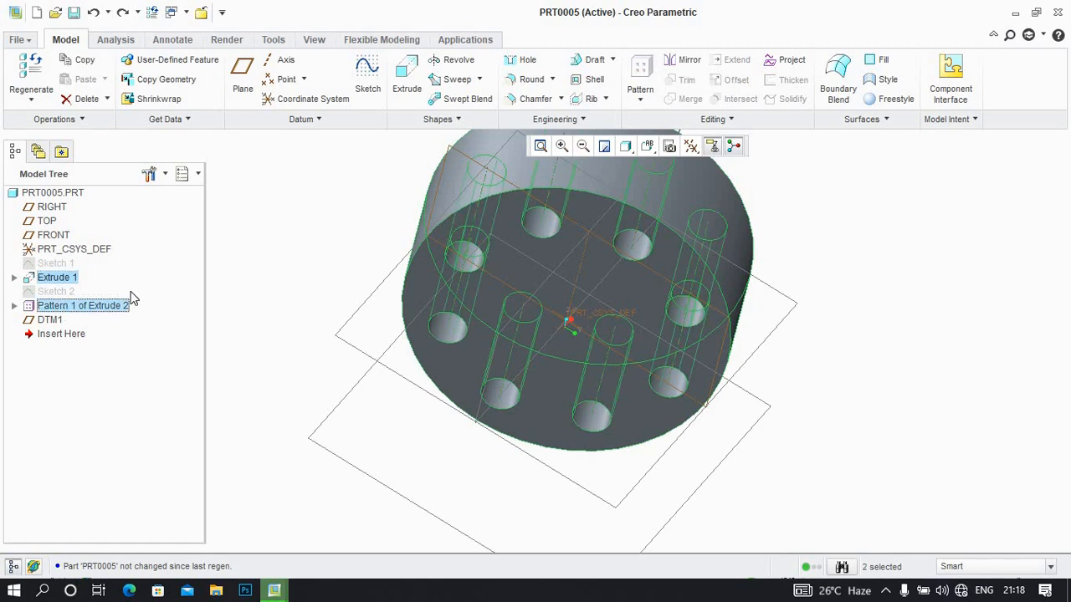
{"action": "left_click", "coordinate": [677, 65]}
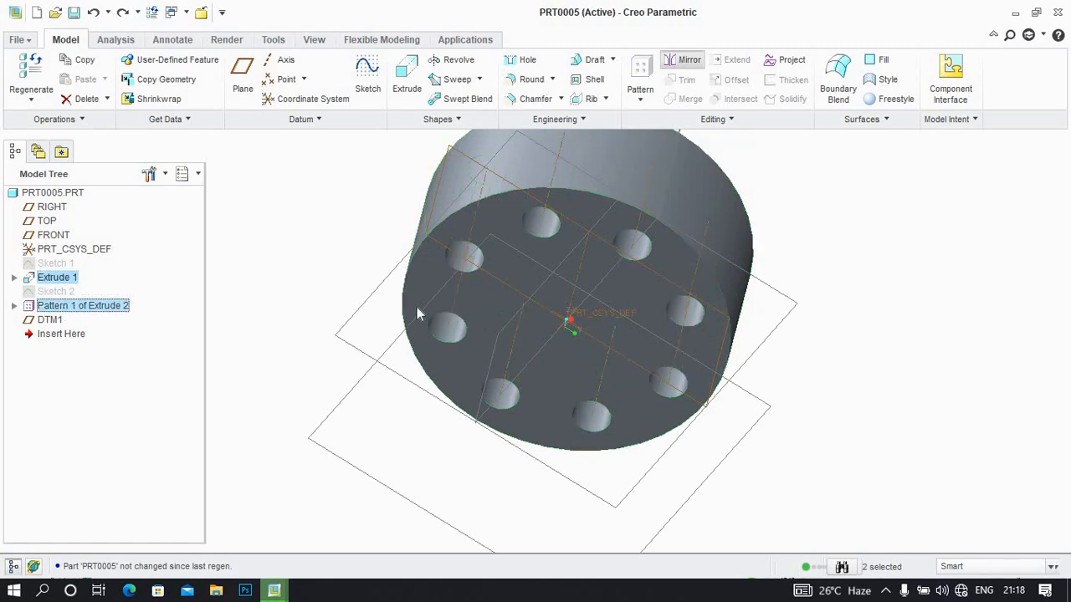
{"action": "middle_click_drag", "start_coordinate": [393, 314], "coordinate": [270, 292]}
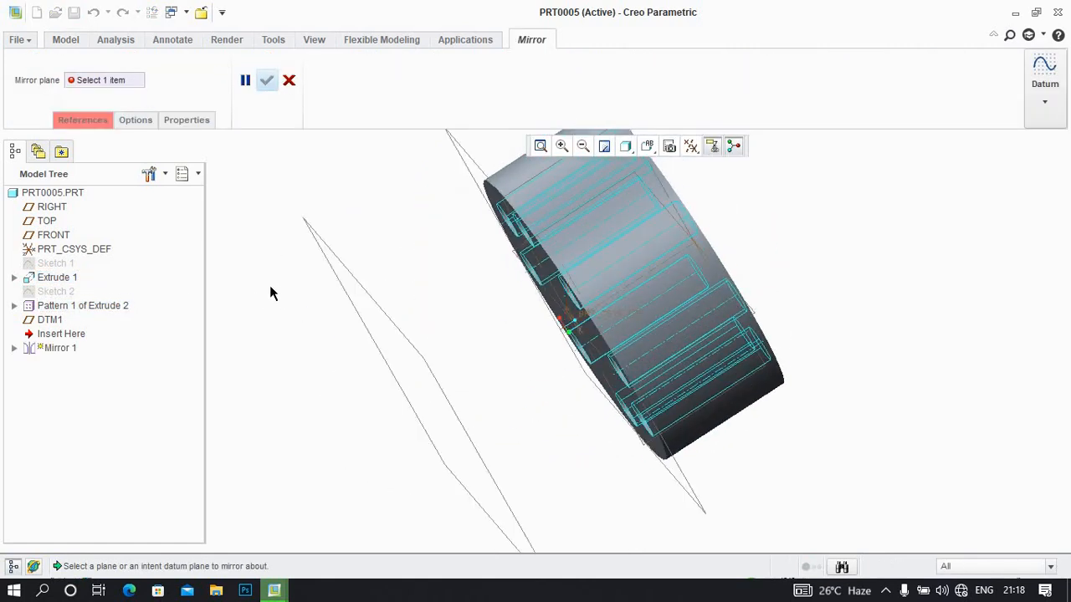
{"action": "left_click", "coordinate": [353, 282]}
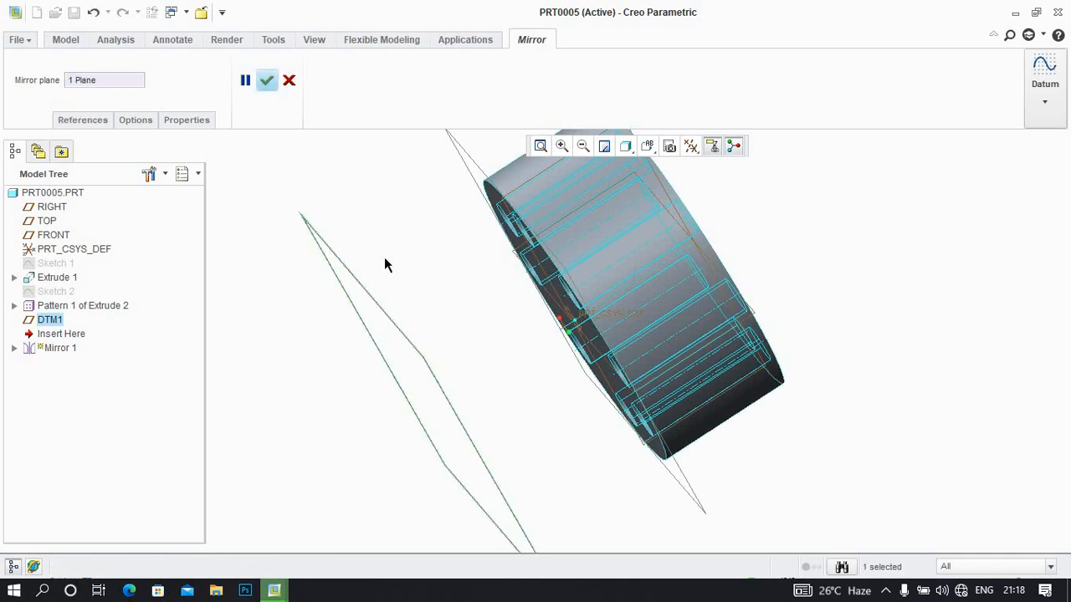
{"action": "left_click", "coordinate": [588, 146]}
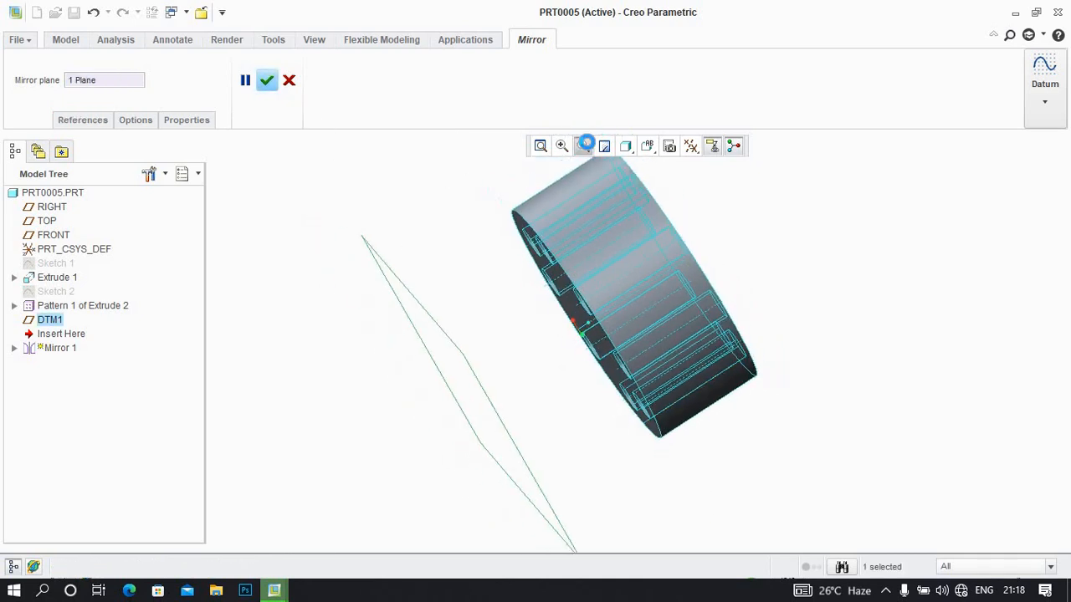
{"action": "left_click", "coordinate": [264, 81]}
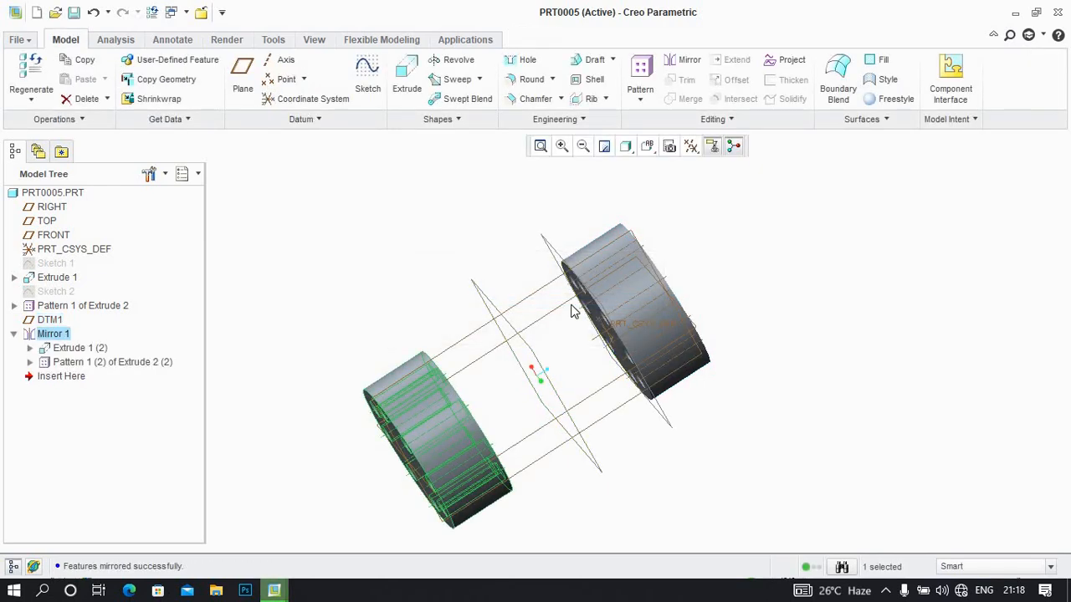
{"action": "middle_click_drag", "start_coordinate": [574, 306], "coordinate": [598, 352]}
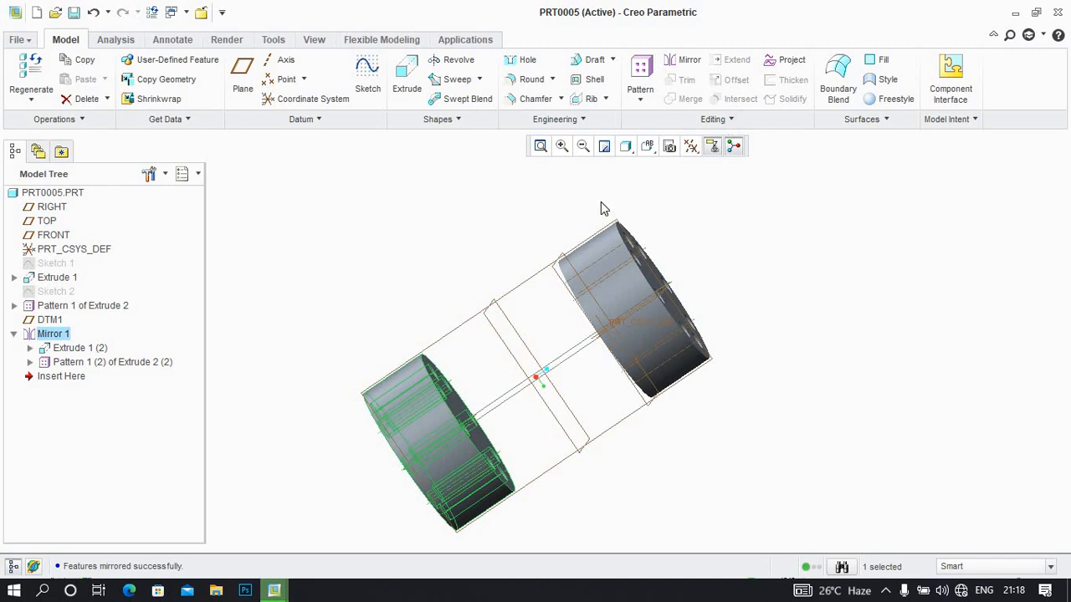